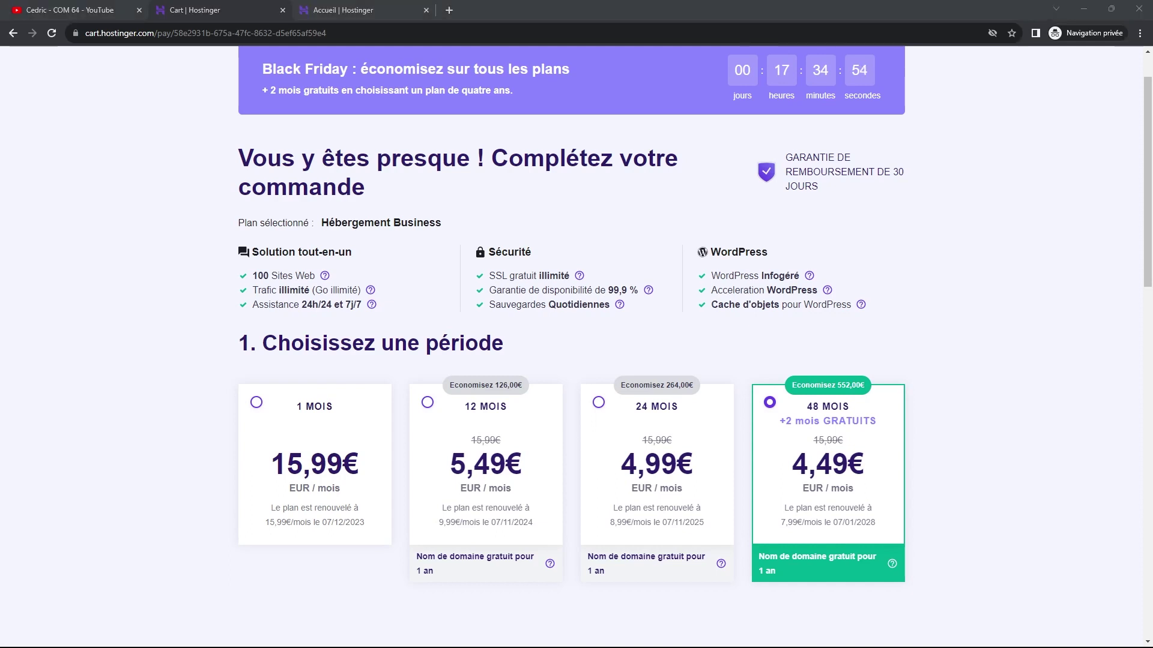
Apply promo coupon CEDRIC64 at checkout, cutting the 48-month total to 232,76€.
{"action": "scroll", "coordinate": [775, 467], "scroll_direction": "down", "scroll_amount": 1}
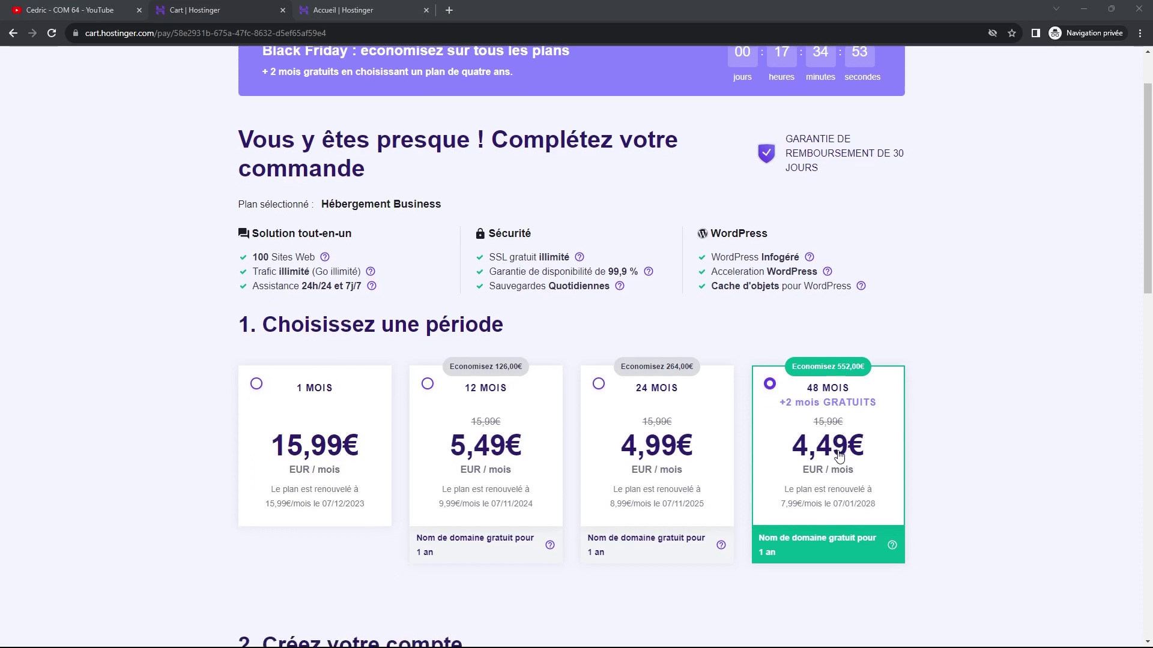
{"action": "scroll", "coordinate": [837, 454], "scroll_direction": "down", "scroll_amount": 8}
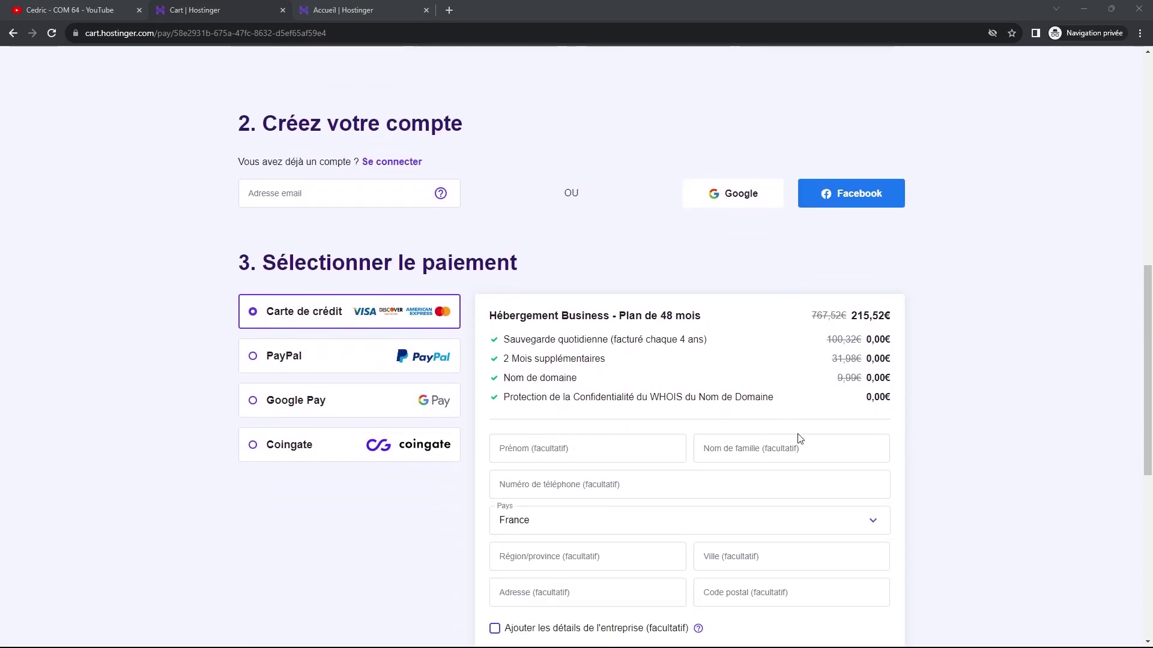
{"action": "scroll", "coordinate": [1038, 382], "scroll_direction": "up", "scroll_amount": 7}
{"action": "scroll", "coordinate": [1025, 404], "scroll_direction": "down", "scroll_amount": 6}
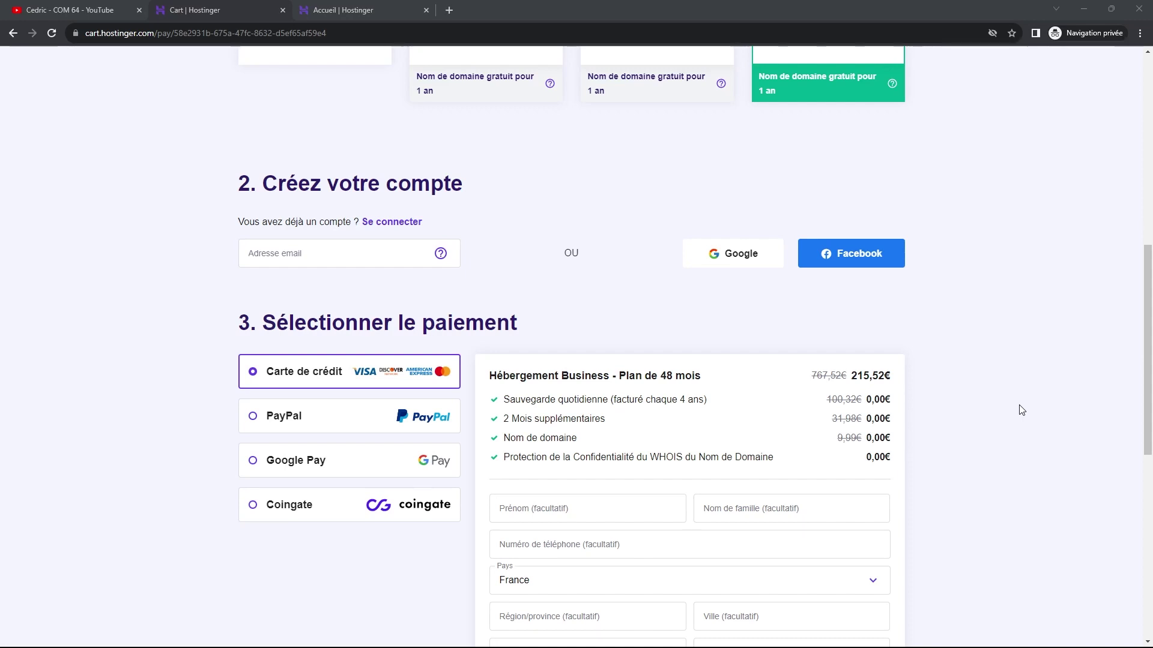
{"action": "scroll", "coordinate": [918, 336], "scroll_direction": "down", "scroll_amount": 2}
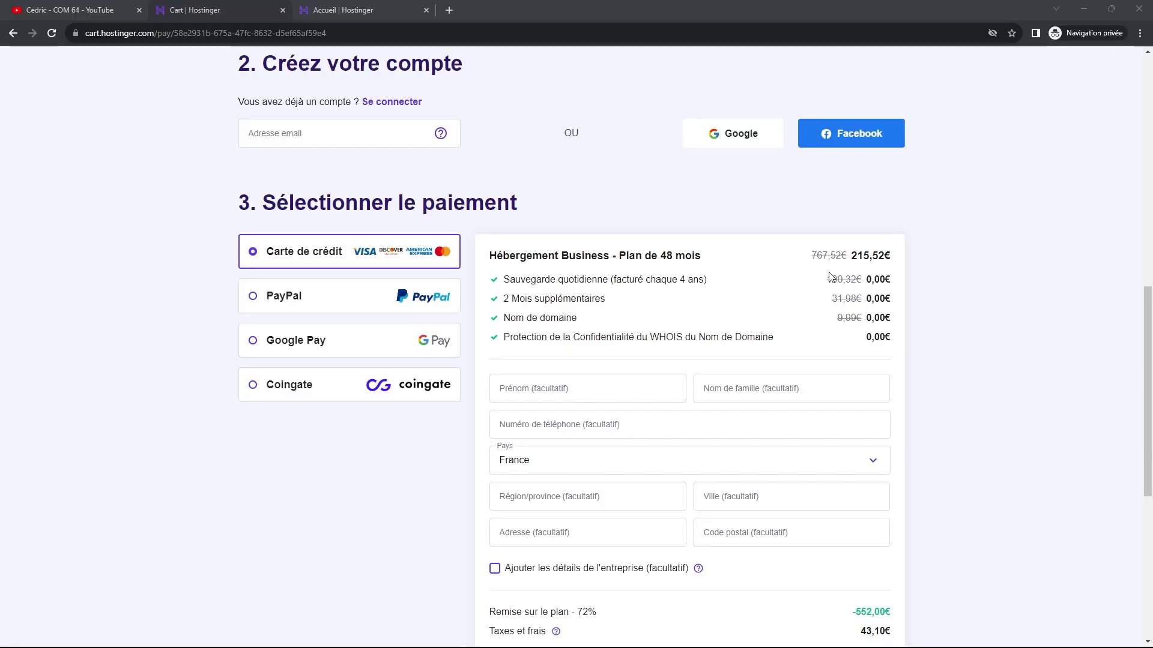
{"action": "scroll", "coordinate": [808, 375], "scroll_direction": "down", "scroll_amount": 2}
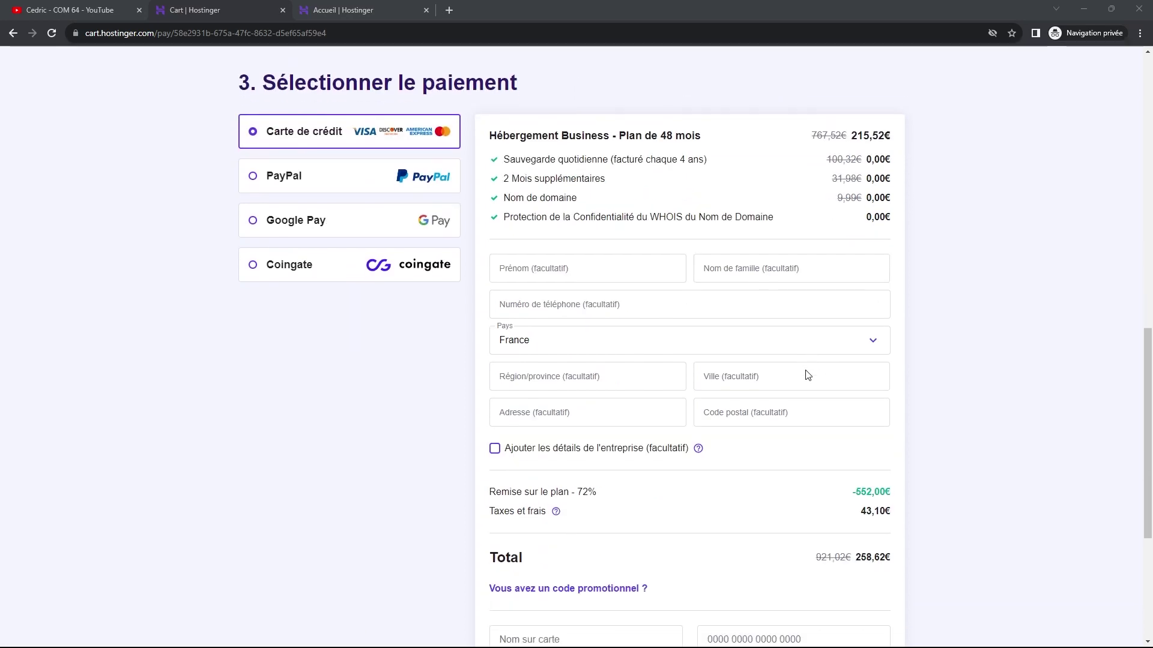
{"action": "scroll", "coordinate": [808, 375], "scroll_direction": "down", "scroll_amount": 2}
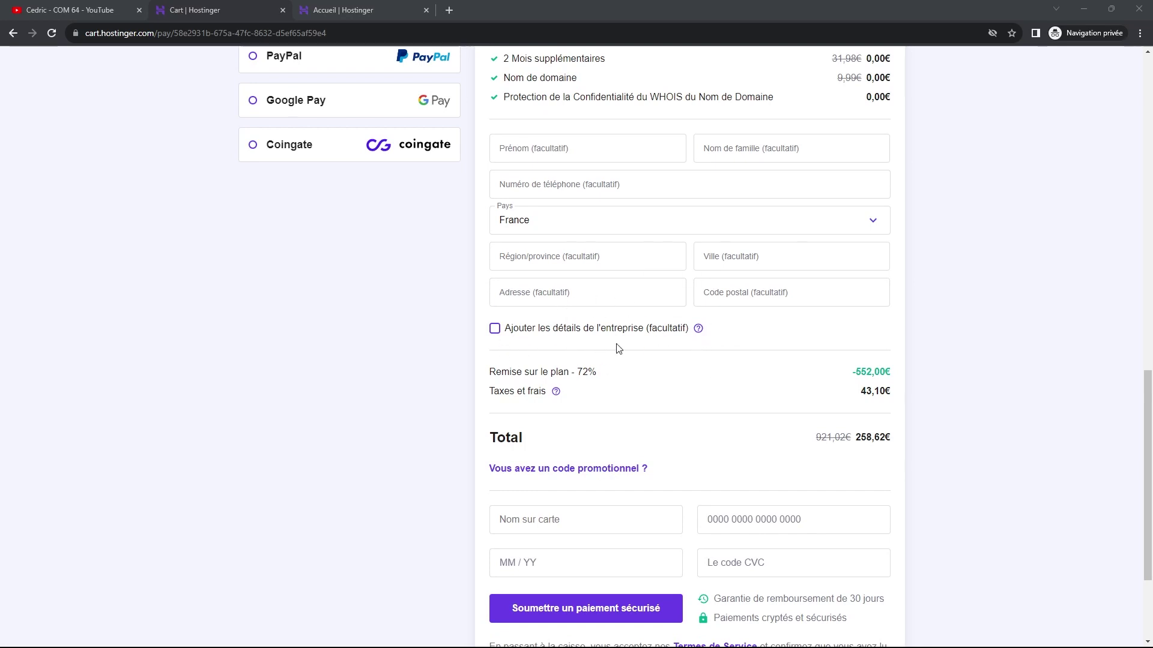
{"action": "scroll", "coordinate": [618, 348], "scroll_direction": "down", "scroll_amount": 1}
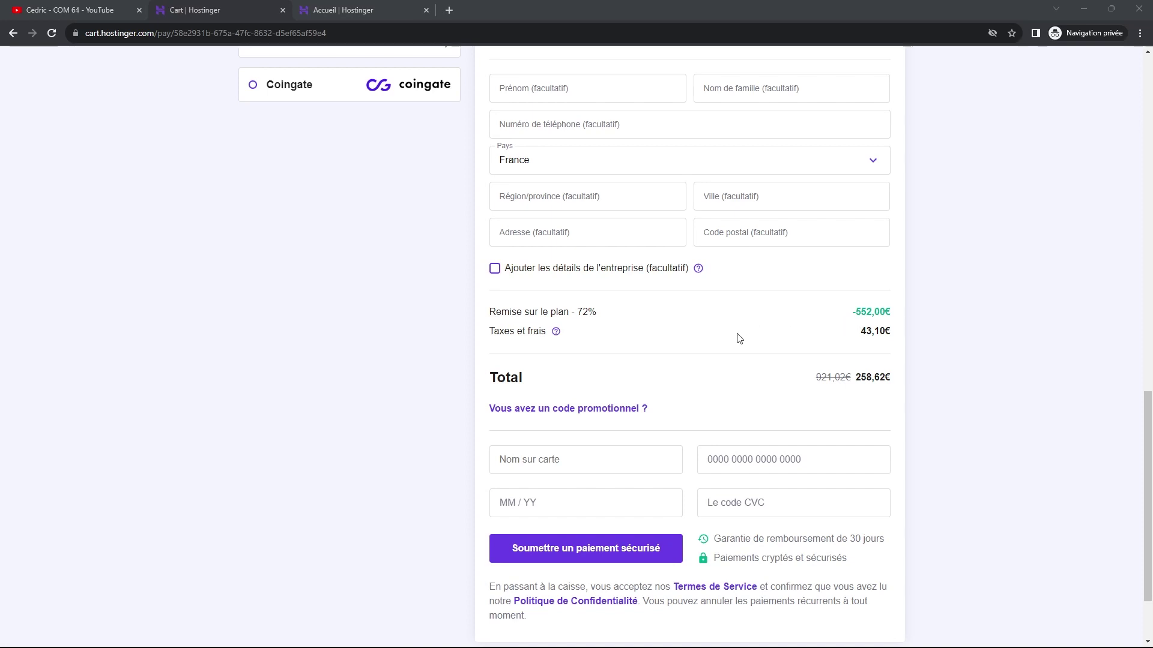
{"action": "left_click", "coordinate": [572, 412]}
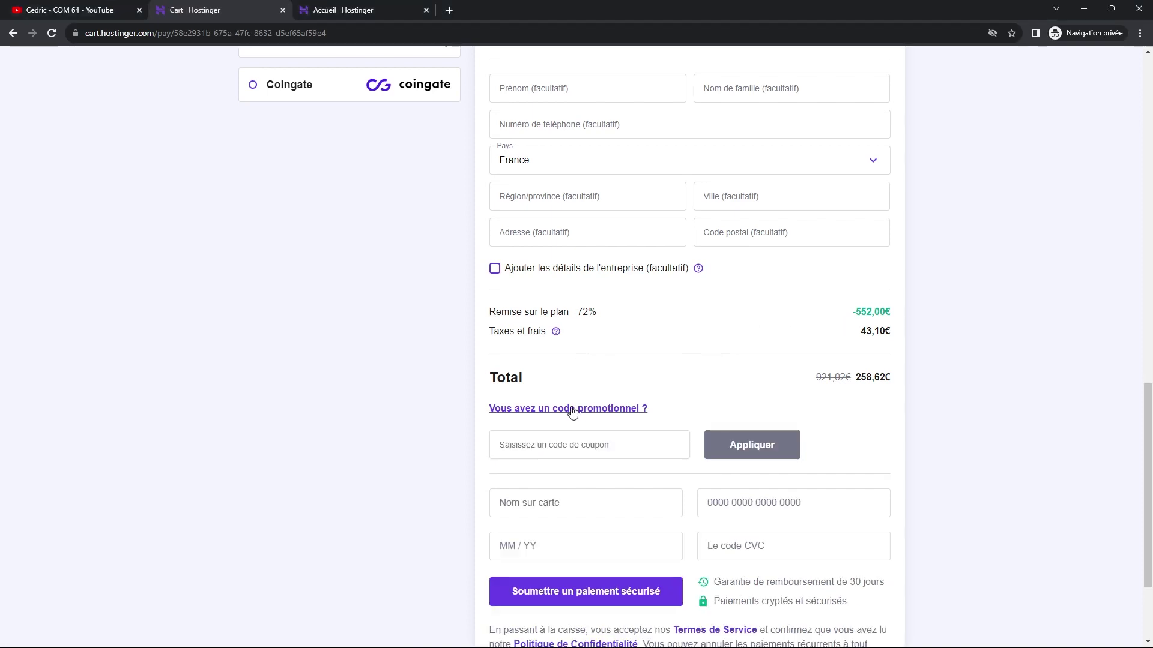
{"action": "left_click", "coordinate": [557, 449]}
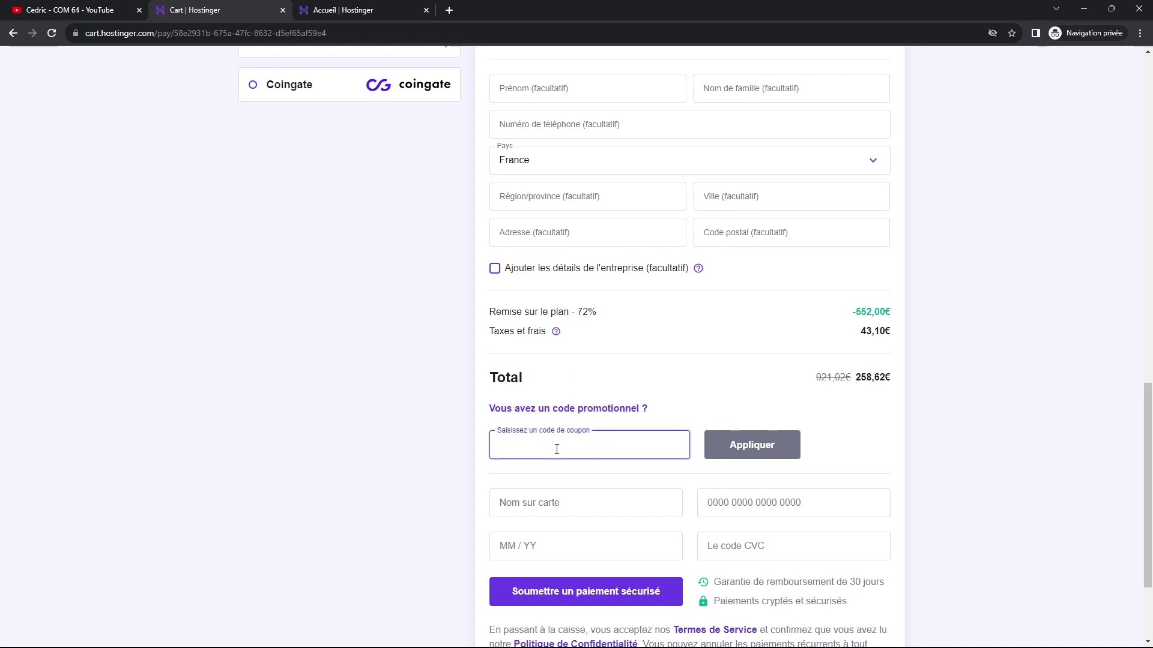
{"action": "type", "text": "CEDRIC"}
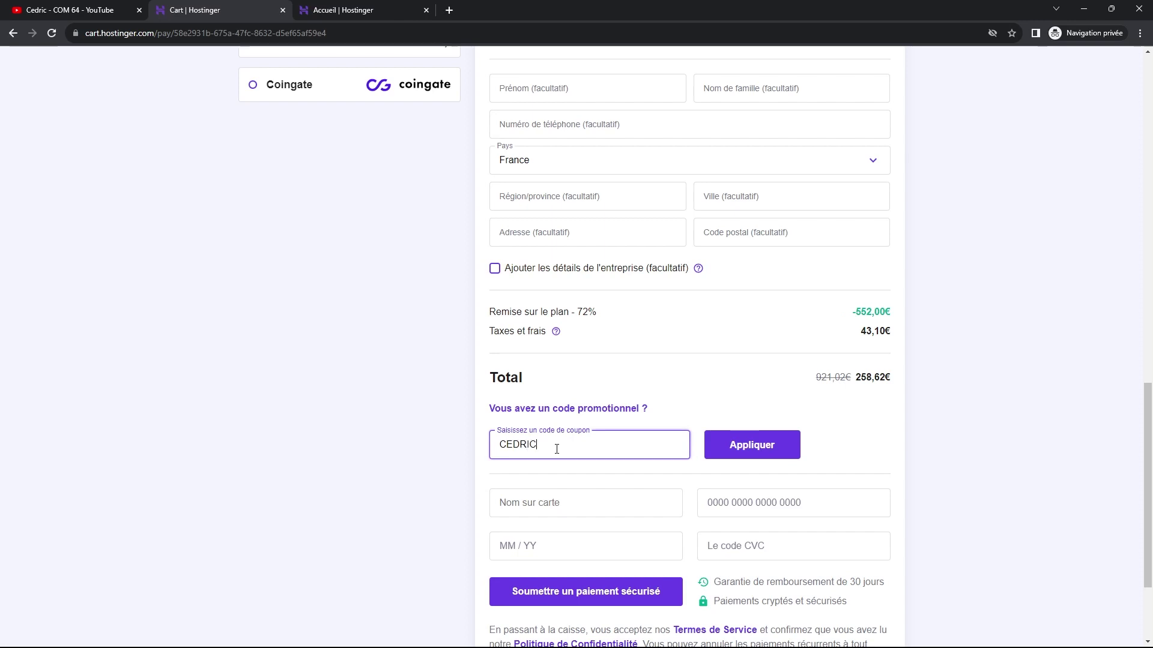
{"action": "type", "text": "4"}
{"action": "left_click", "coordinate": [753, 447]}
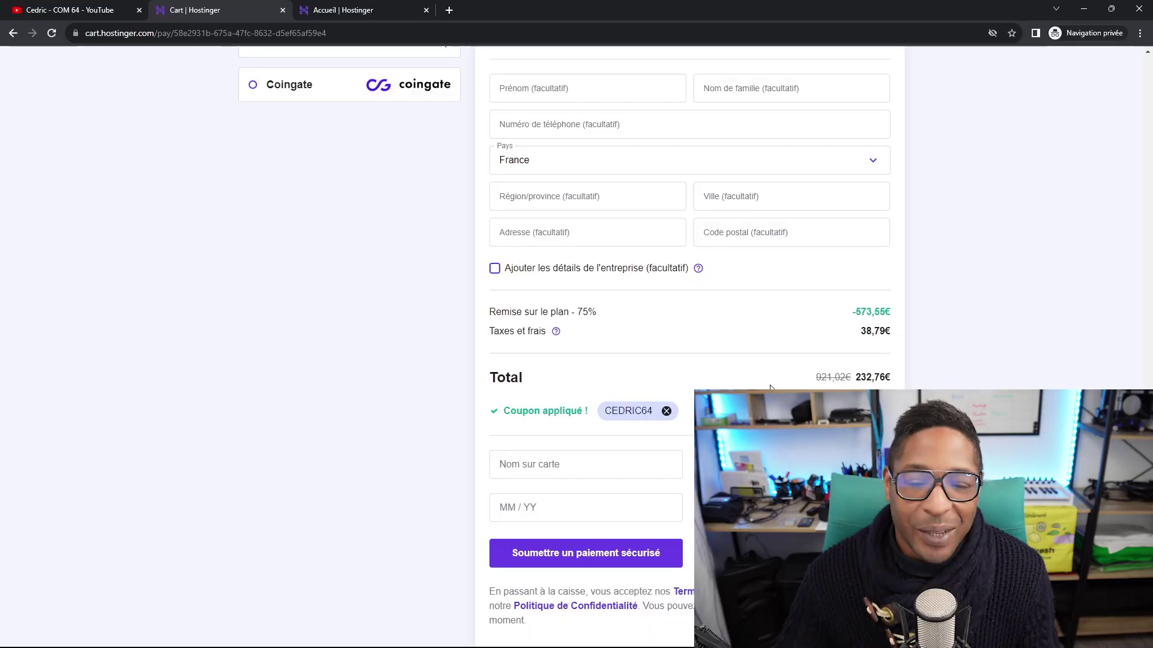
{"action": "scroll", "coordinate": [760, 377], "scroll_direction": "down", "scroll_amount": 1}
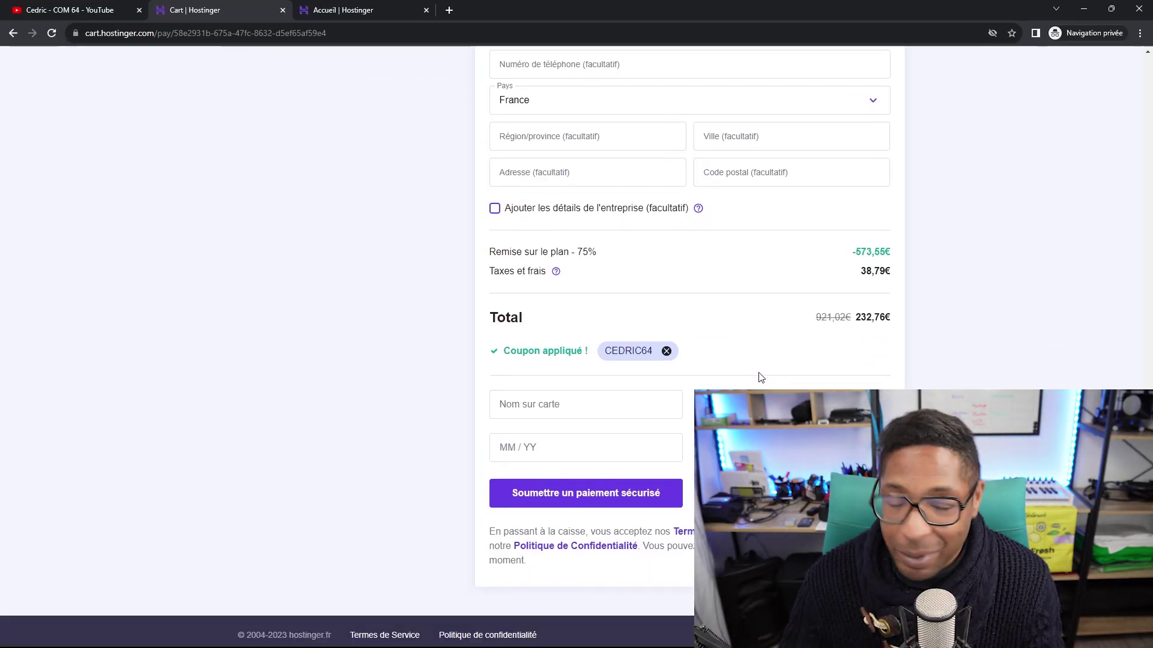
{"action": "scroll", "coordinate": [760, 377], "scroll_direction": "down", "scroll_amount": 1}
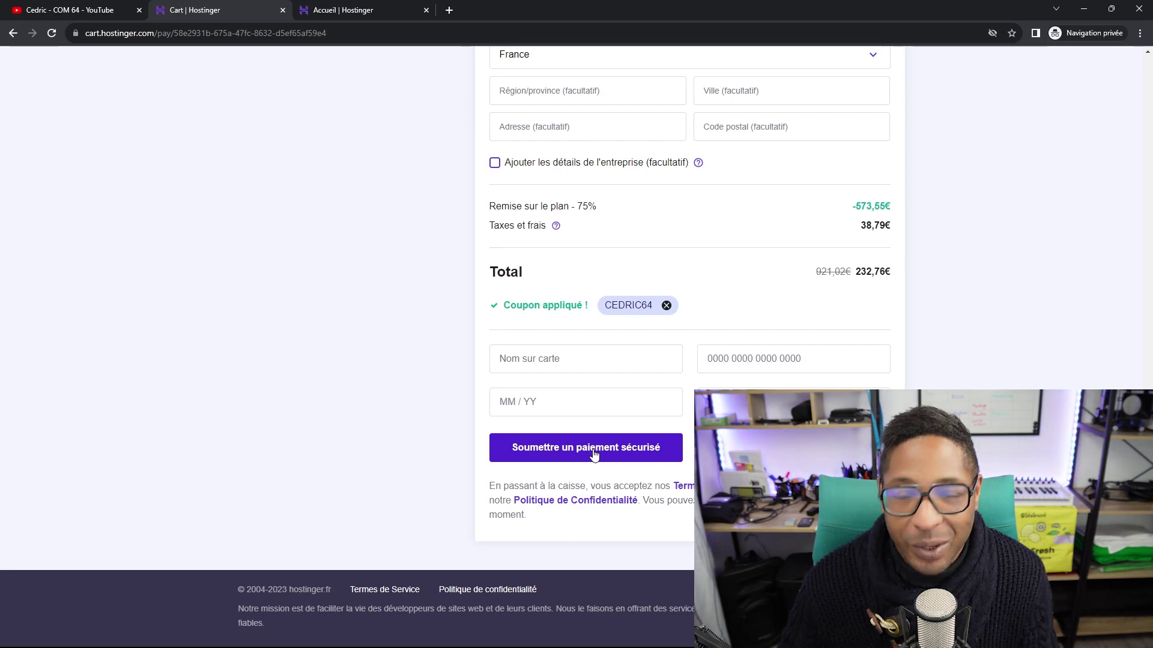
Switch to the 'Accueil | Hostinger' tab to view the two Business Web Hosting plans and domains.
{"action": "left_click", "coordinate": [358, 12]}
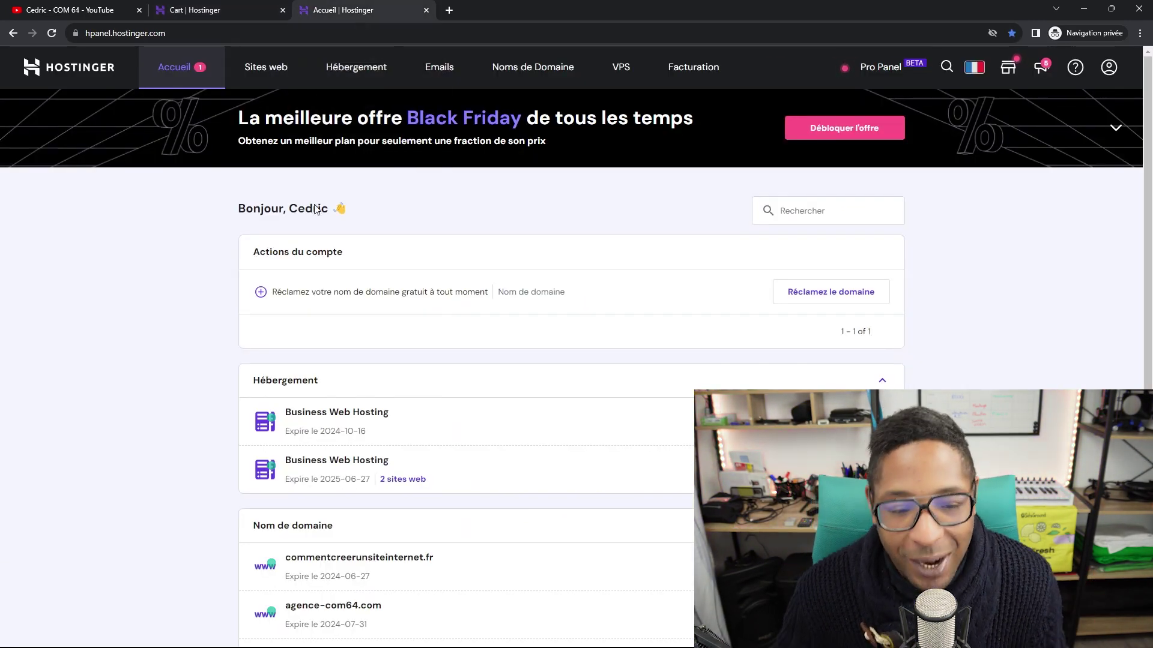
{"action": "scroll", "coordinate": [185, 252], "scroll_direction": "down", "scroll_amount": 3}
{"action": "scroll", "coordinate": [178, 273], "scroll_direction": "up", "scroll_amount": 3}
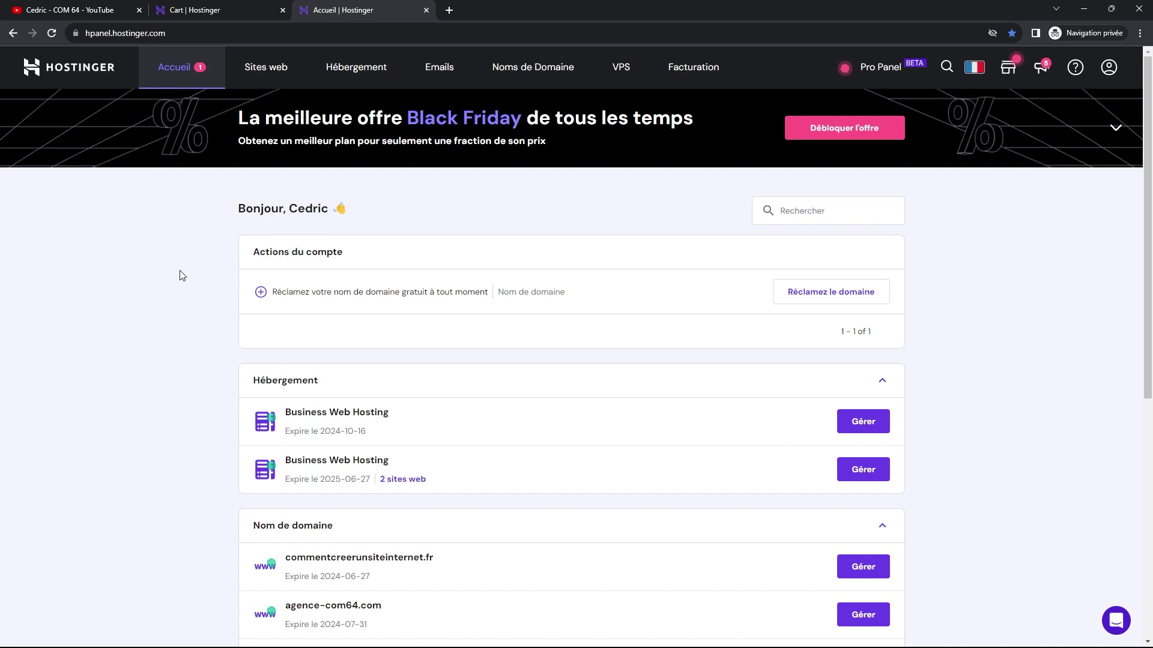
Launch Configuration on the pending Business Web Hosting card to reach the 'Bonjour!' page.
{"action": "scroll", "coordinate": [334, 250], "scroll_direction": "down", "scroll_amount": 7}
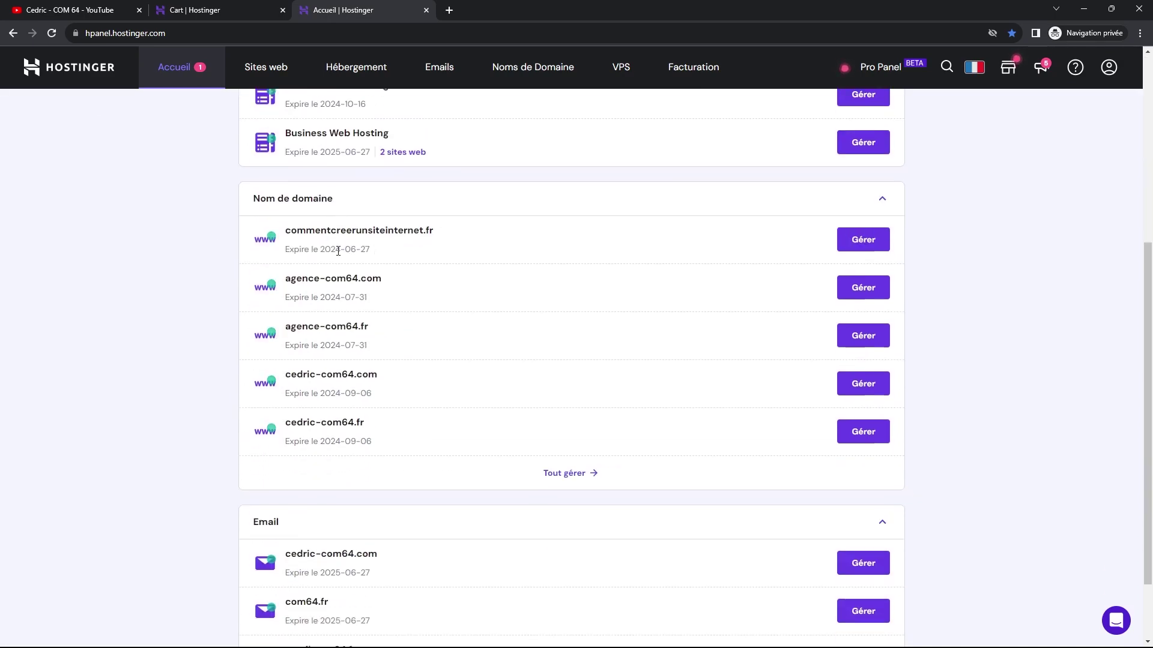
{"action": "scroll", "coordinate": [340, 381], "scroll_direction": "up", "scroll_amount": 7}
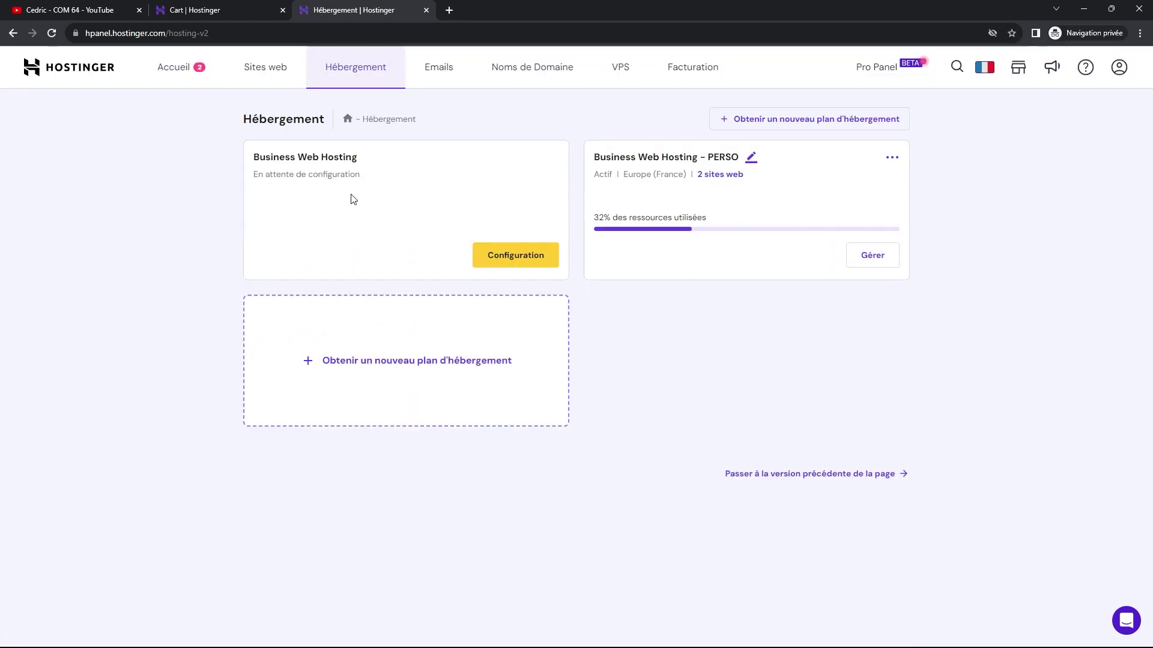
{"action": "left_click", "coordinate": [512, 256]}
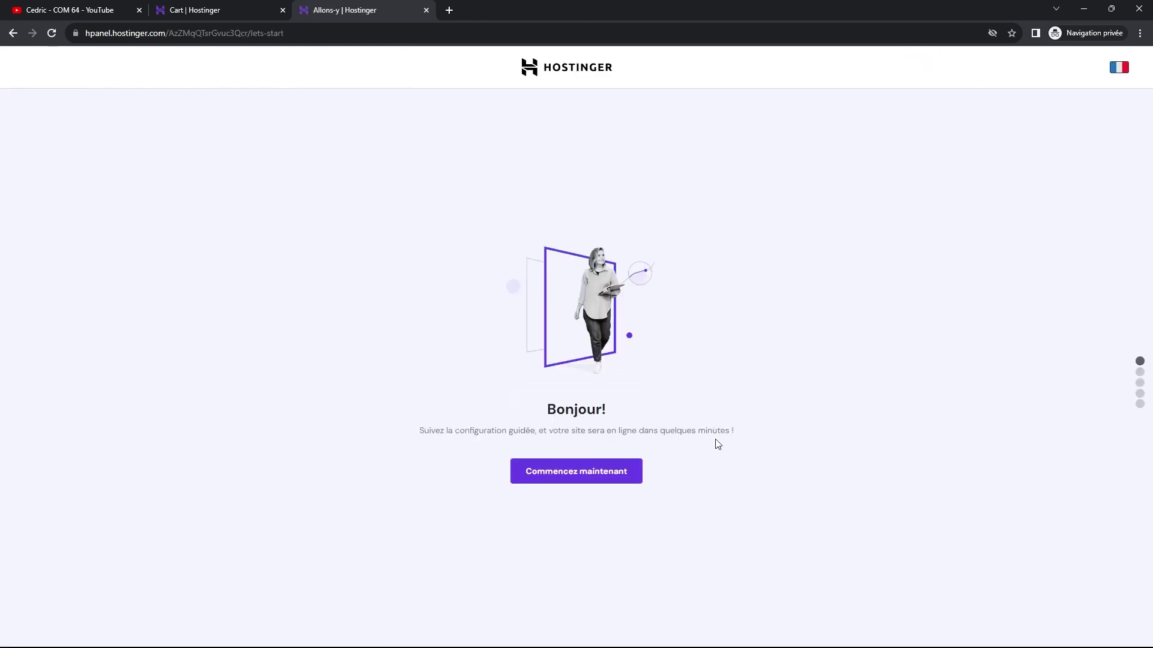
Start the guided setup with 'Commencez maintenant' to reach the create-or-migrate choice.
{"action": "left_click", "coordinate": [596, 478]}
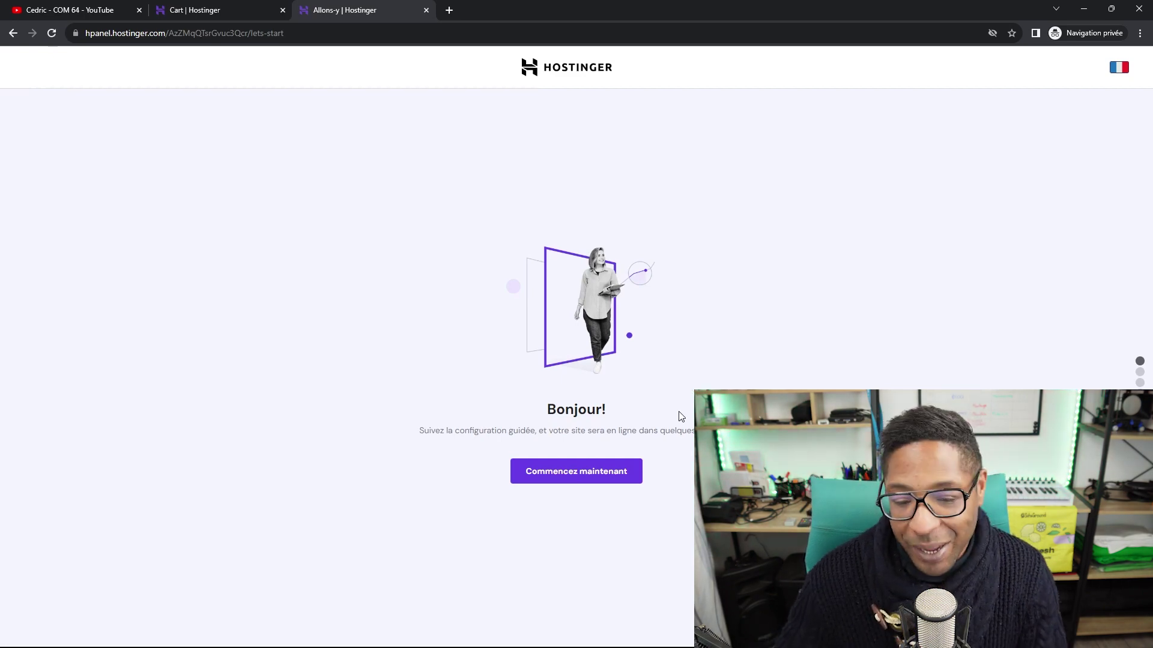
{"action": "left_click", "coordinate": [589, 474]}
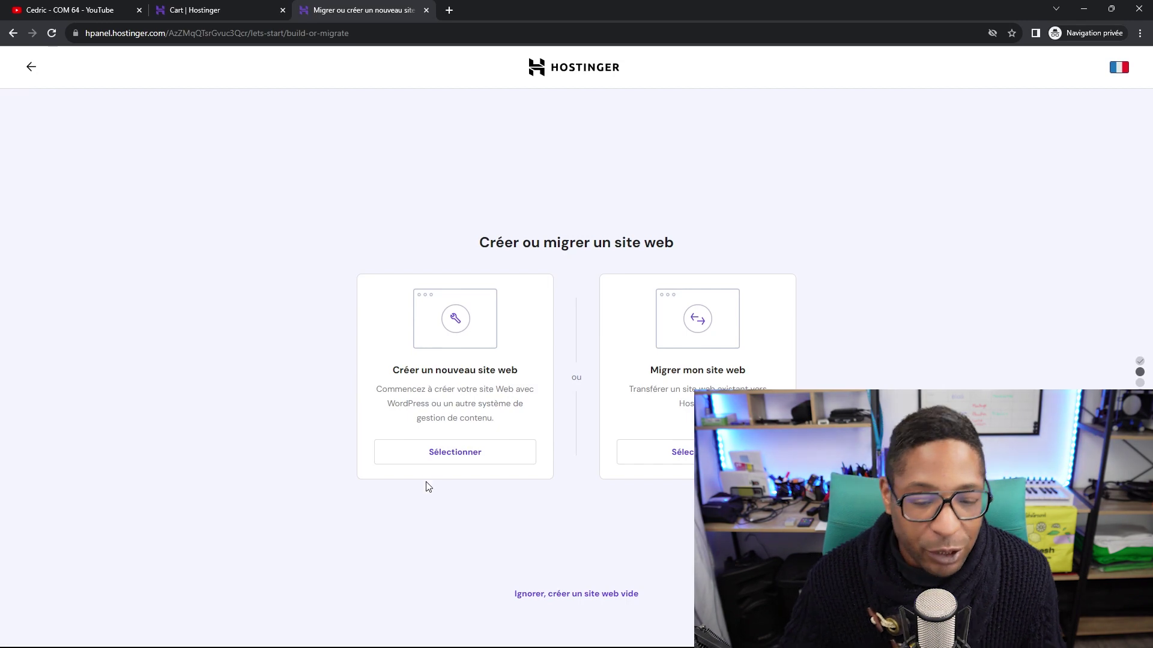
Choose to create a new website and select WordPress with AI as its platform.
{"action": "left_click", "coordinate": [459, 461]}
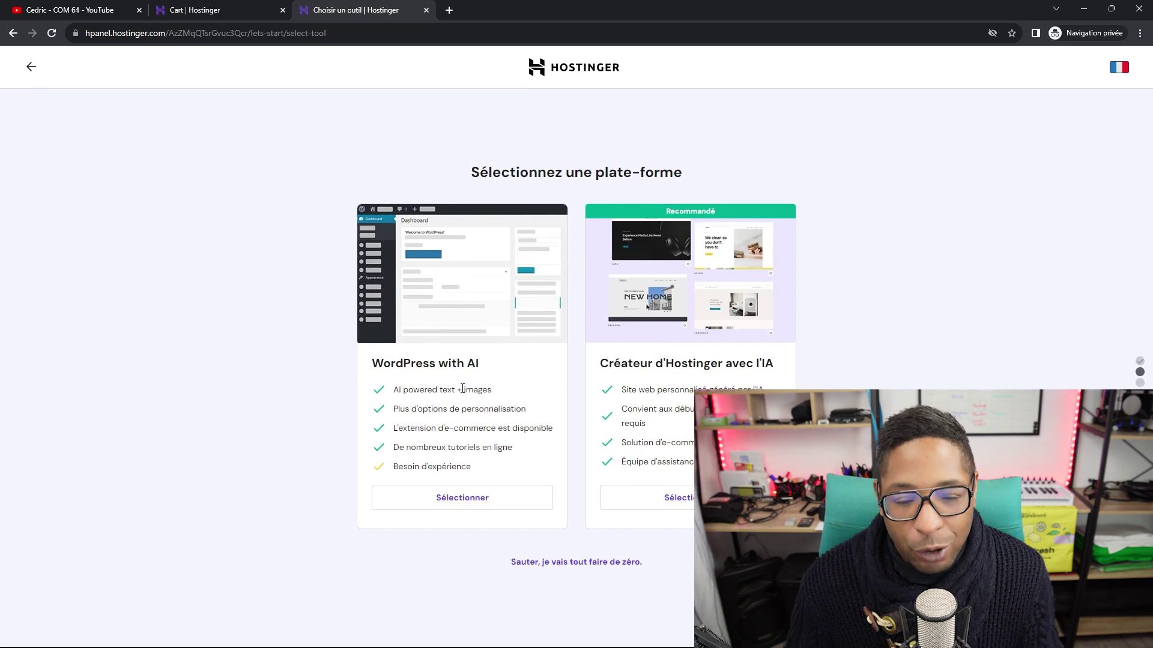
{"action": "left_click", "coordinate": [470, 507]}
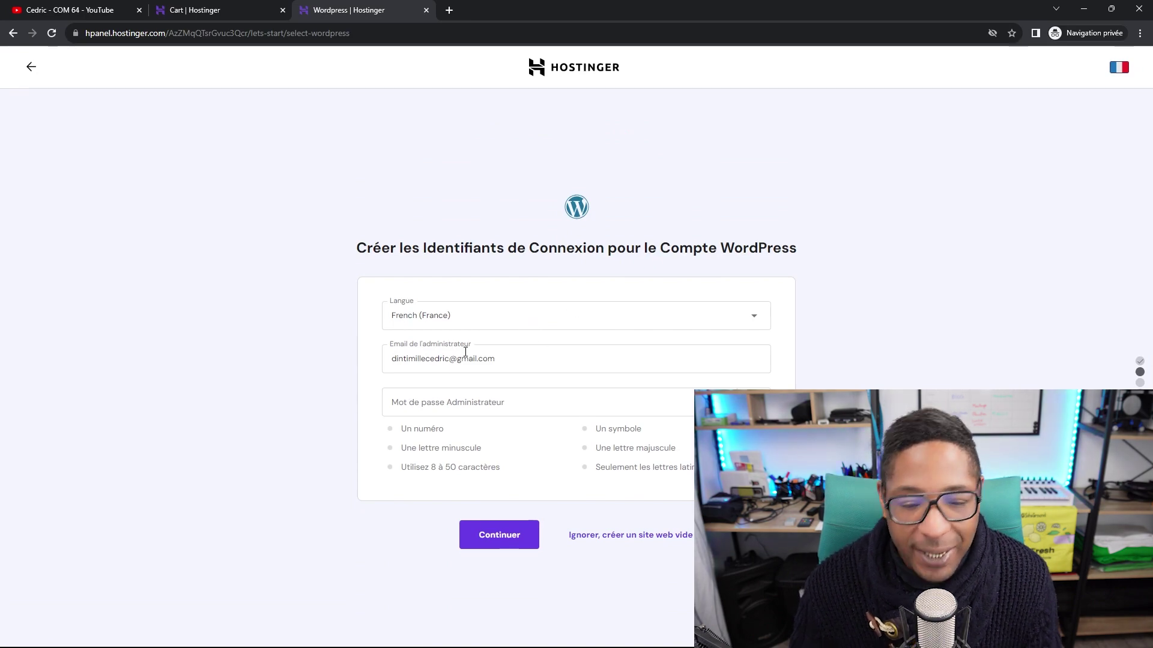
Enter a WordPress administrator password, then replace it with a stronger one meeting the rules.
{"action": "left_click", "coordinate": [512, 400]}
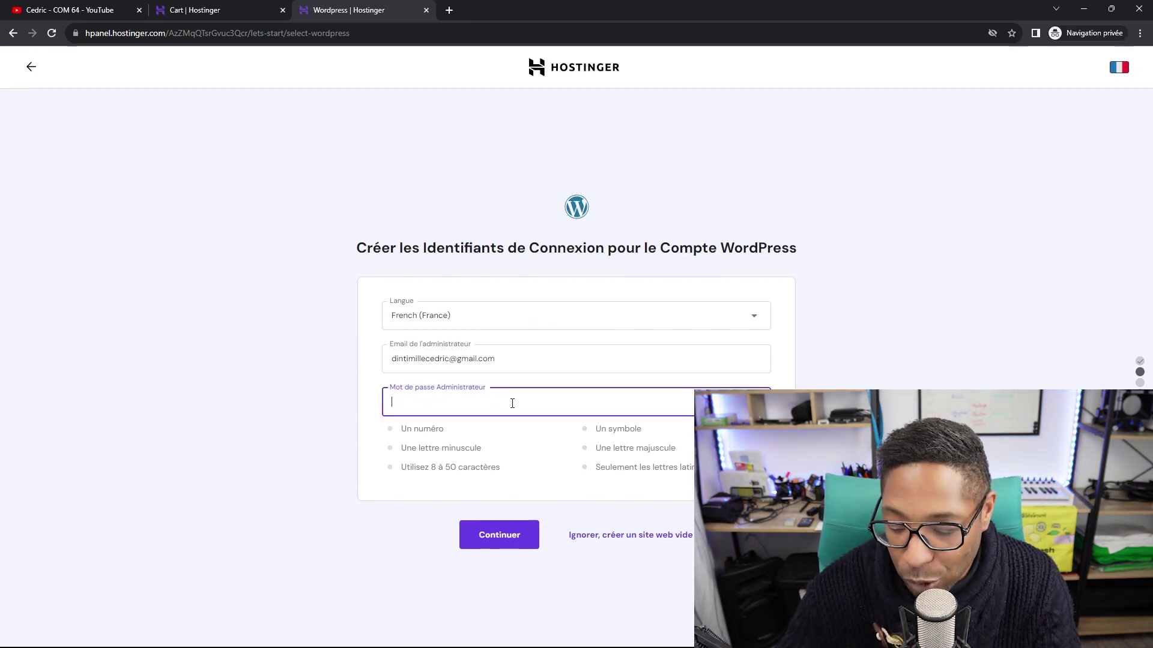
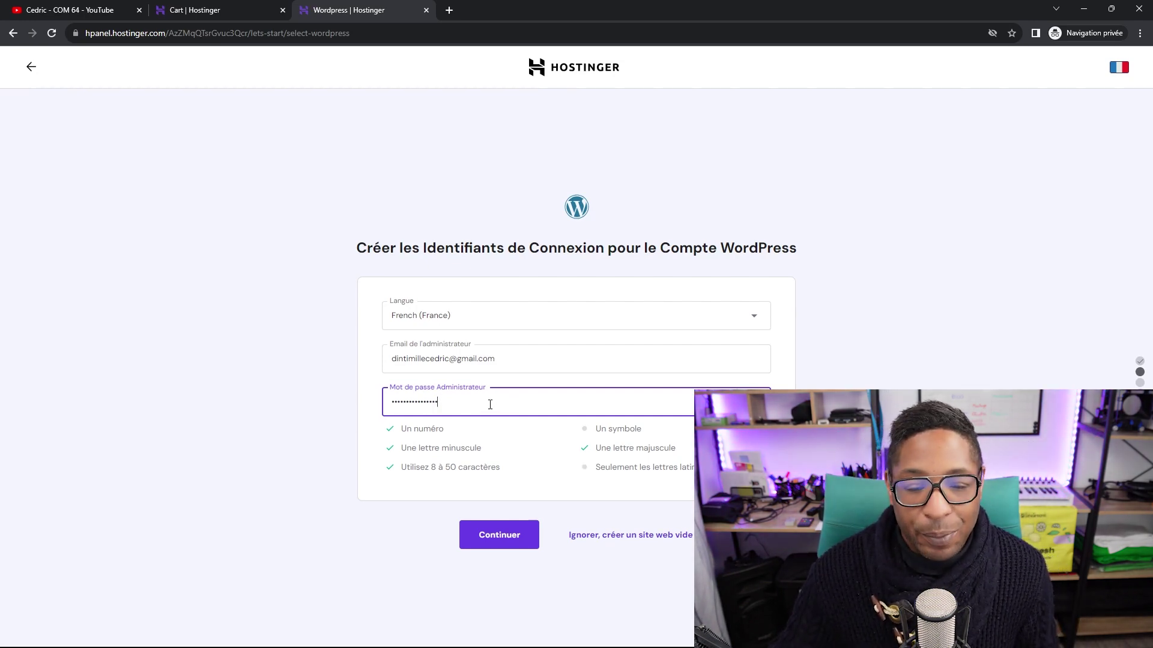
{"action": "left_click_drag", "start_coordinate": [467, 400], "coordinate": [324, 404]}
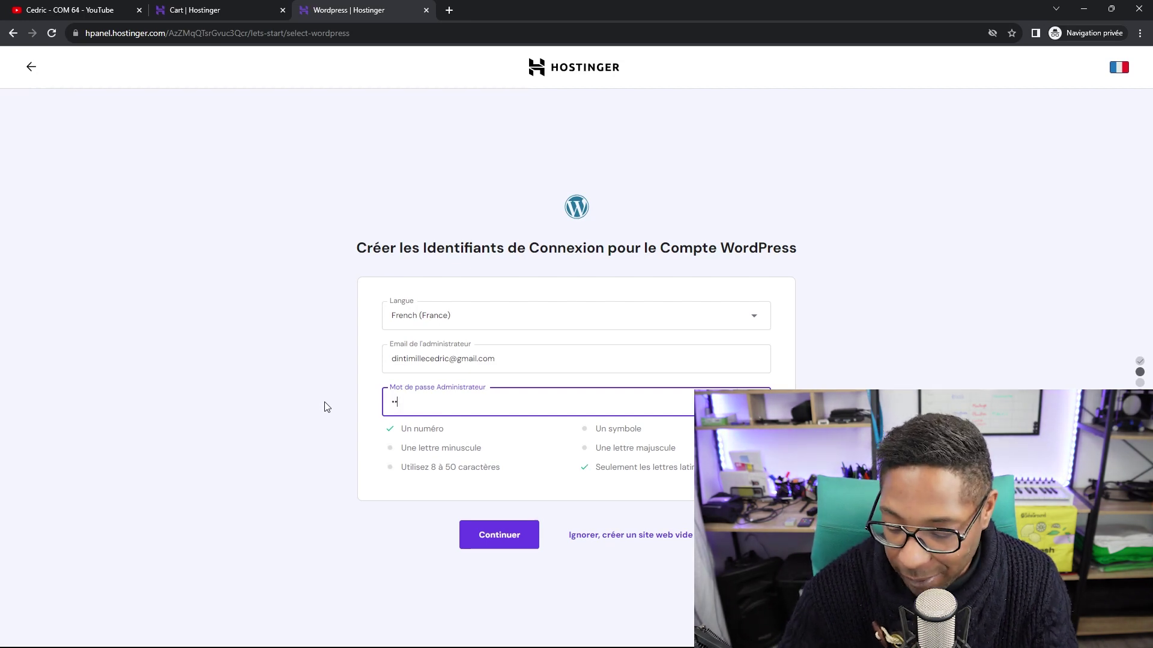
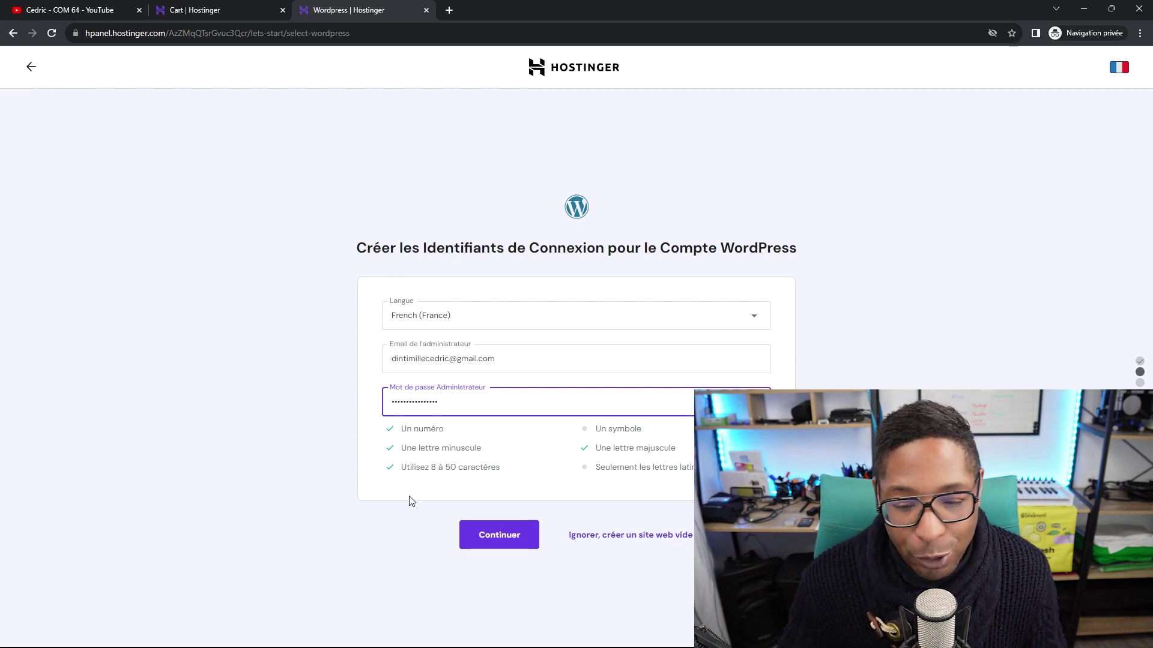
Submit the WordPress login credentials with Continuer to reach the extensions page.
{"action": "left_click", "coordinate": [502, 542]}
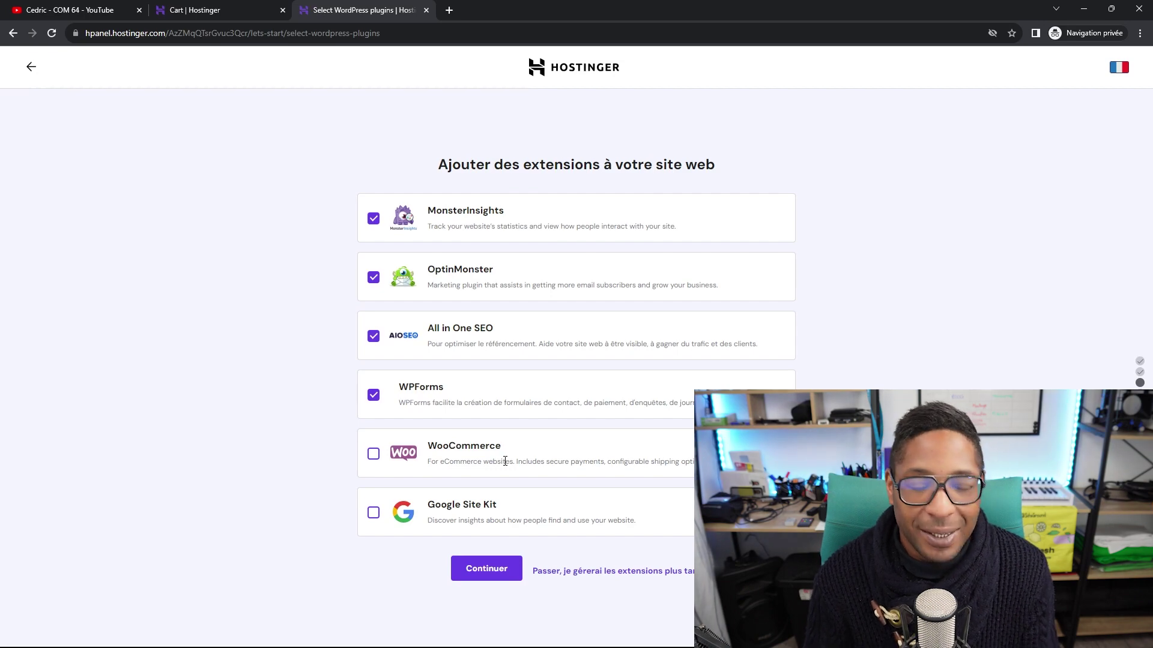
Untick the MonsterInsights, OptinMonster, All in One SEO and WPForms extensions.
{"action": "left_click", "coordinate": [373, 218]}
{"action": "left_click", "coordinate": [373, 219]}
{"action": "left_click", "coordinate": [374, 219]}
{"action": "left_click", "coordinate": [374, 277]}
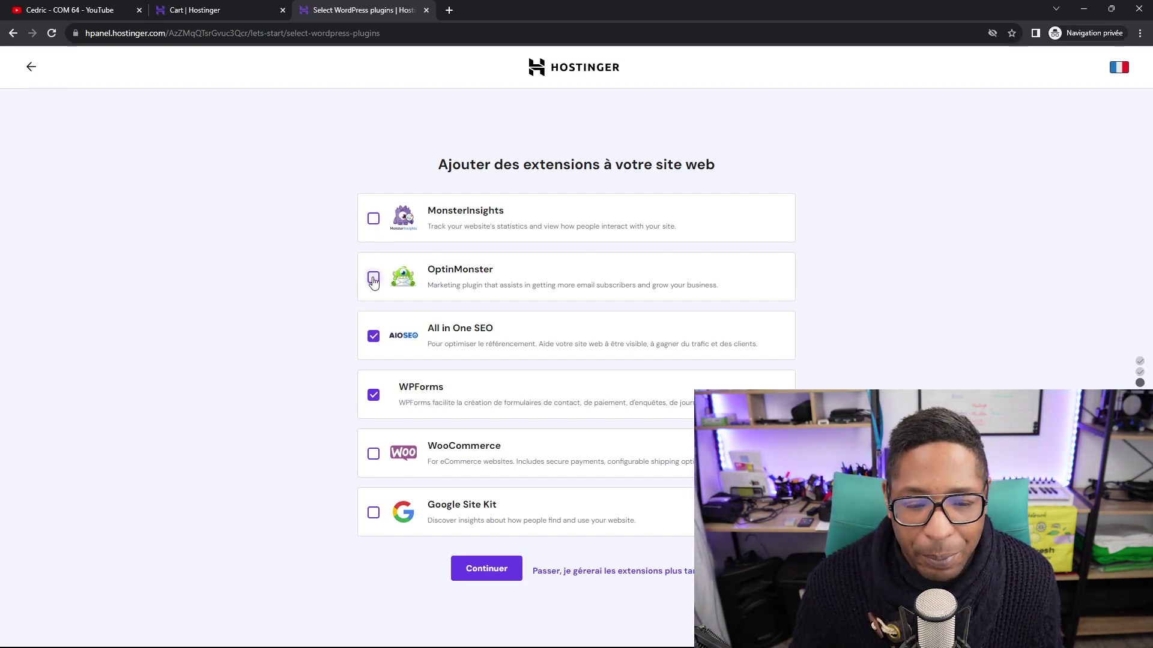
{"action": "left_click", "coordinate": [373, 336]}
{"action": "left_click", "coordinate": [373, 395]}
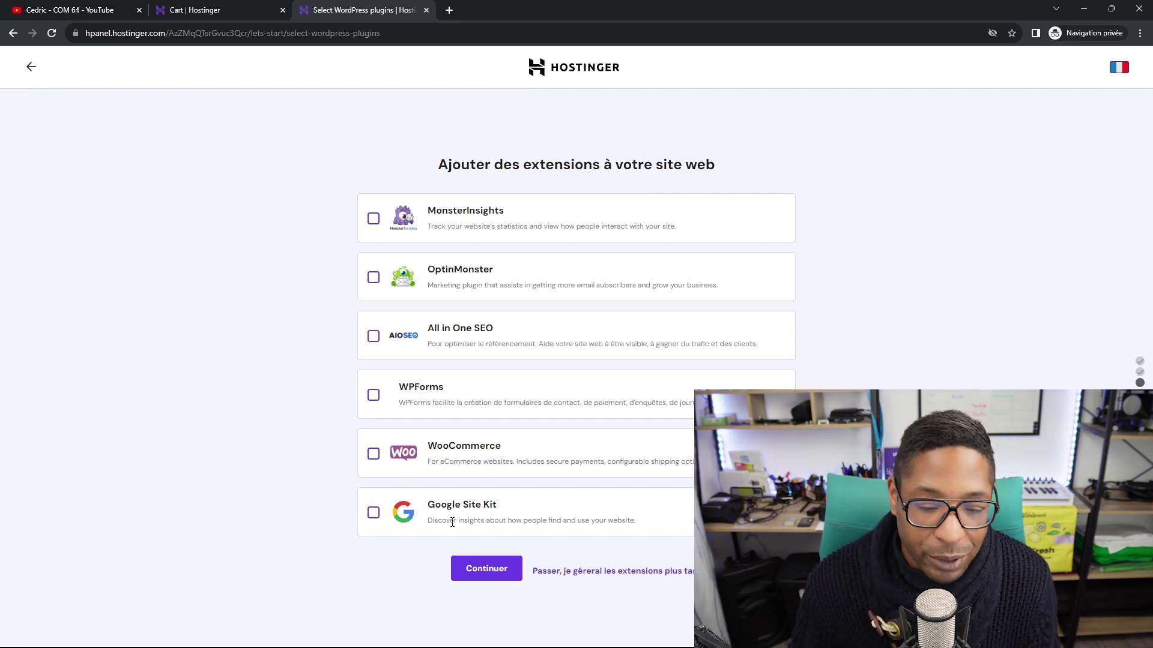
Continue without extensions, reload the stalled page, and choose to manage extensions later.
{"action": "left_click", "coordinate": [491, 573]}
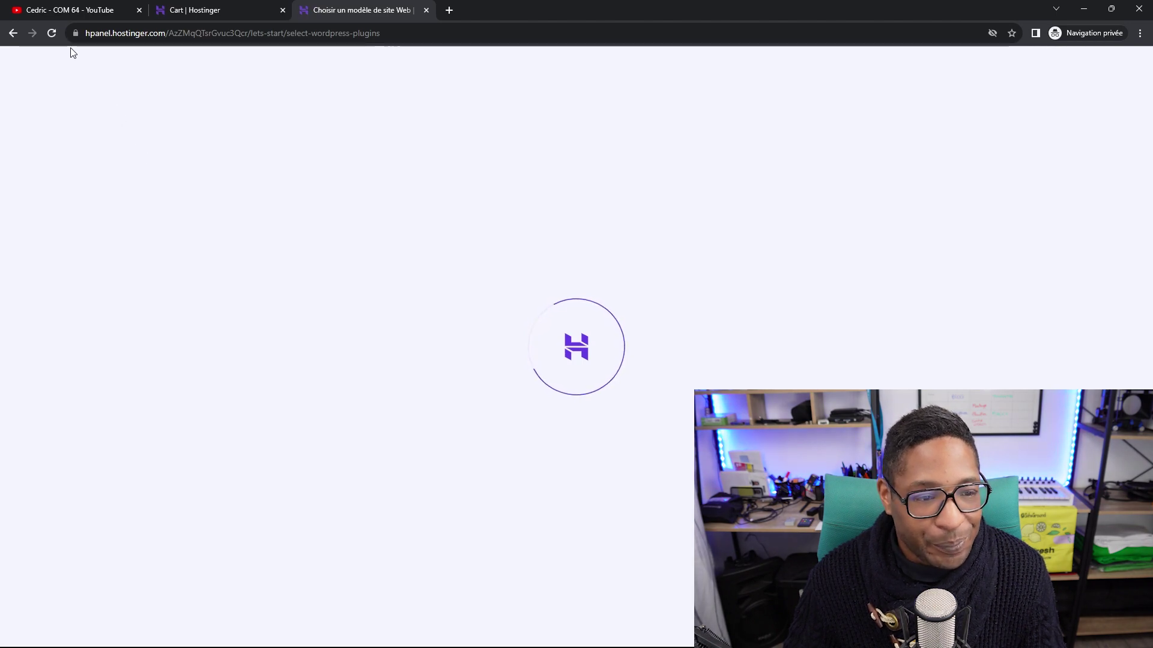
{"action": "left_click", "coordinate": [52, 34]}
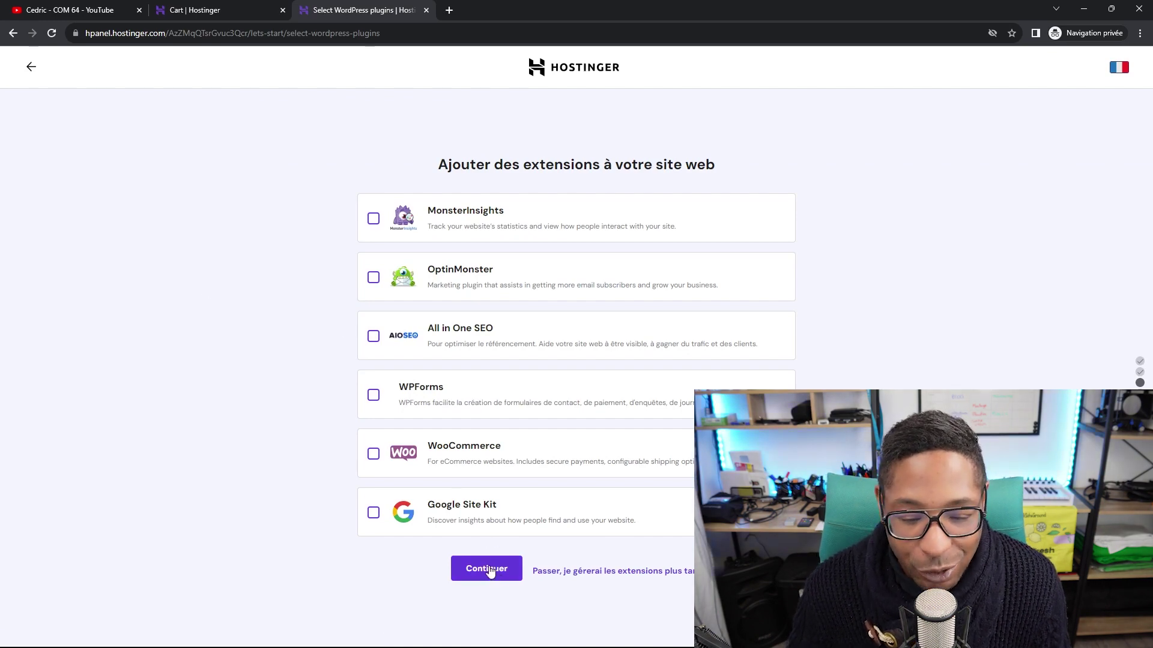
{"action": "left_click", "coordinate": [584, 571]}
Compare templates such as Twenty Twenty-Two, Hestia and Blog Explorer, then select OceanWP.
{"action": "mouse_move", "coordinate": [649, 440]}
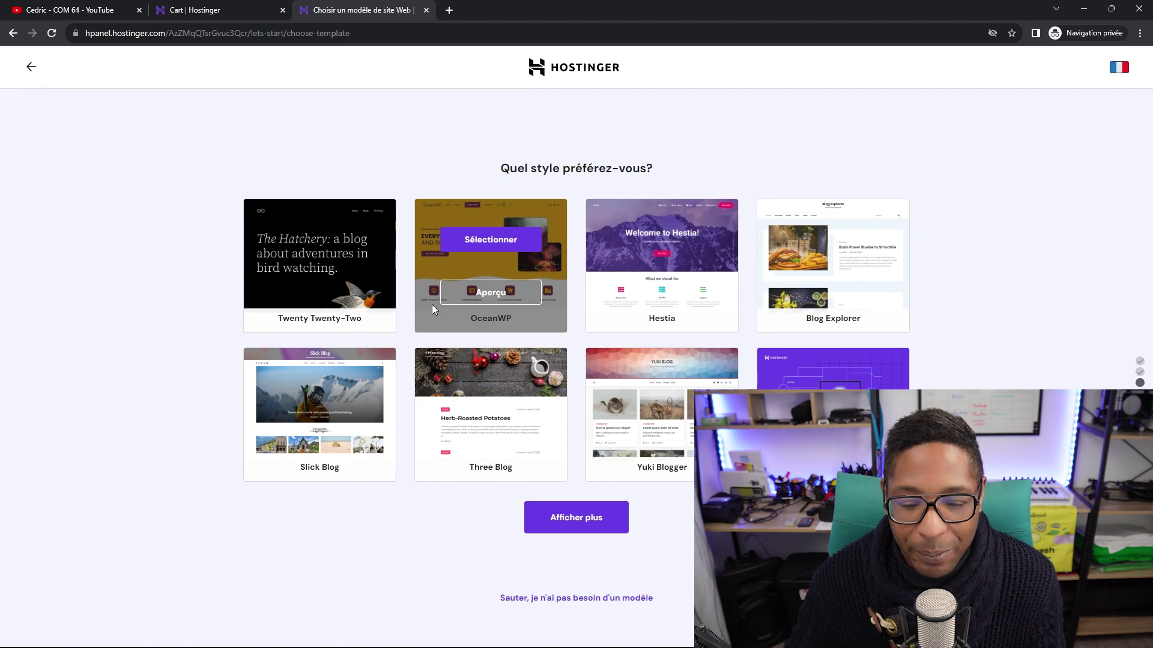
{"action": "left_click", "coordinate": [590, 521]}
{"action": "scroll", "coordinate": [569, 303], "scroll_direction": "down", "scroll_amount": 3}
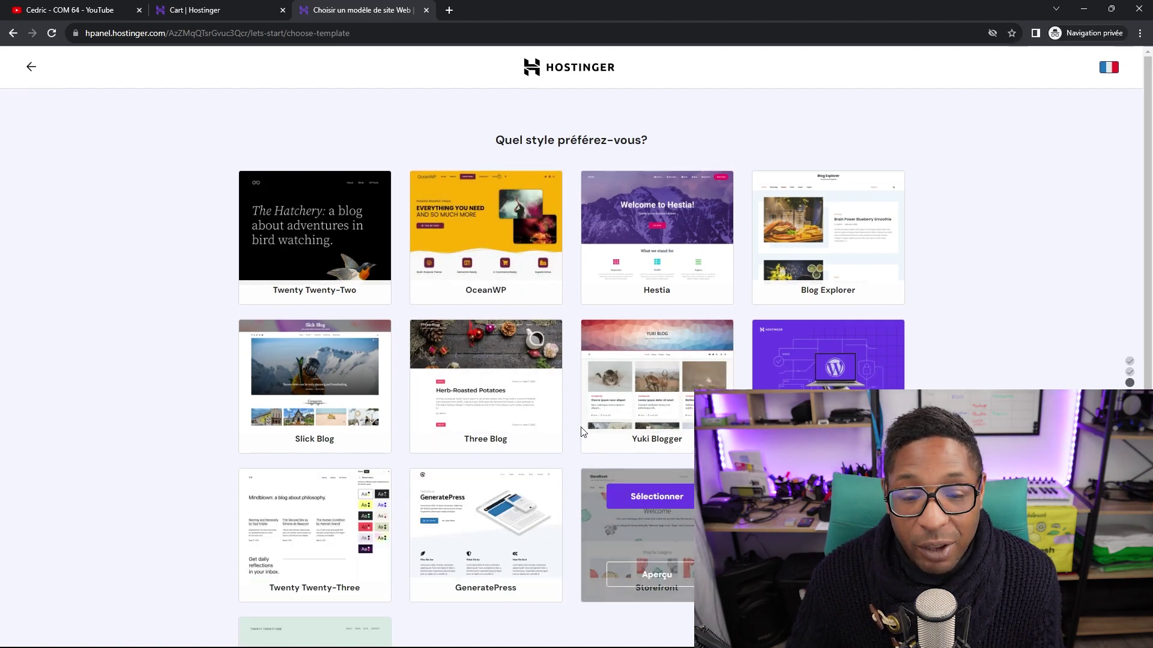
{"action": "scroll", "coordinate": [555, 319], "scroll_direction": "up", "scroll_amount": 3}
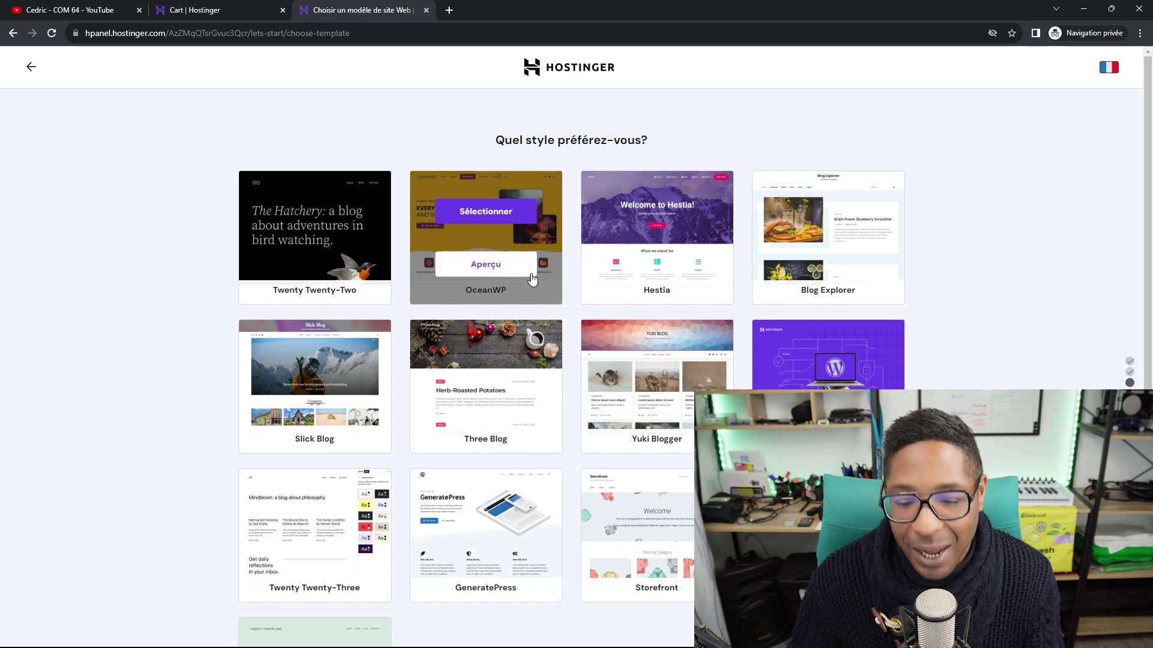
{"action": "scroll", "coordinate": [636, 288], "scroll_direction": "down", "scroll_amount": 3}
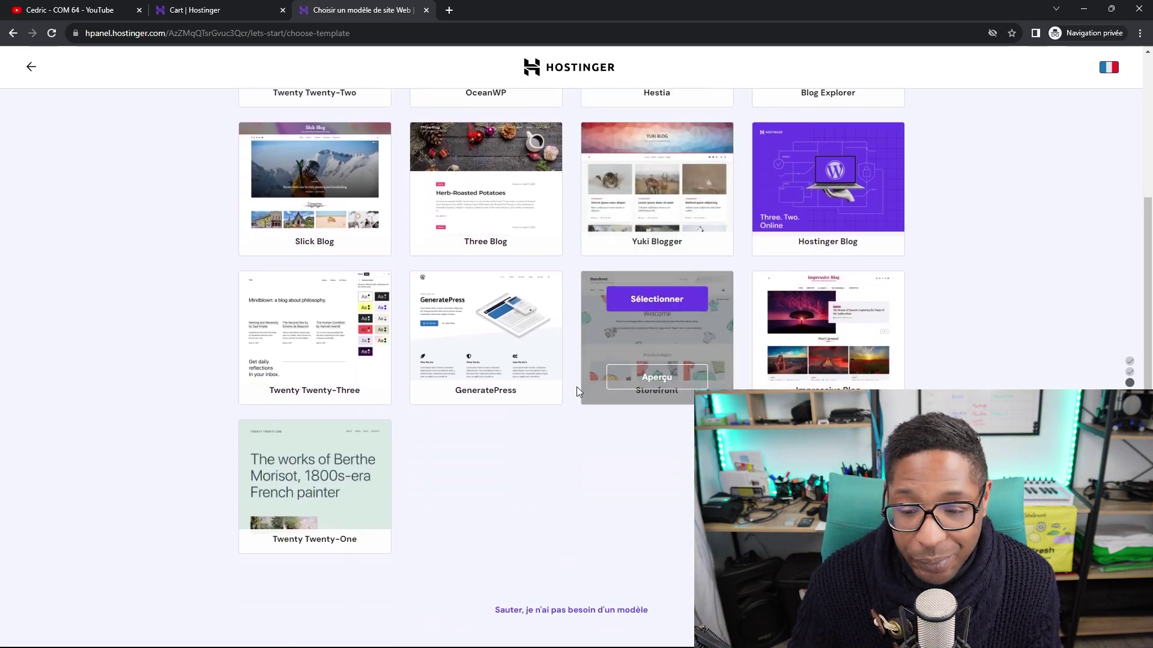
{"action": "scroll", "coordinate": [577, 387], "scroll_direction": "up", "scroll_amount": 3}
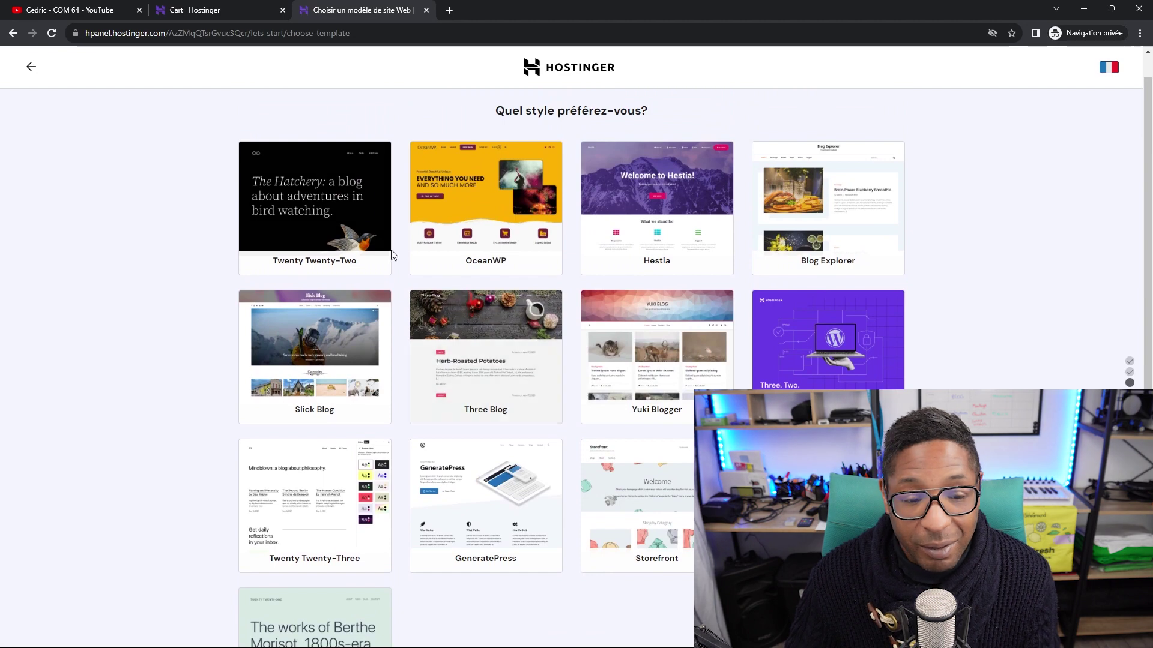
{"action": "mouse_move", "coordinate": [348, 215]}
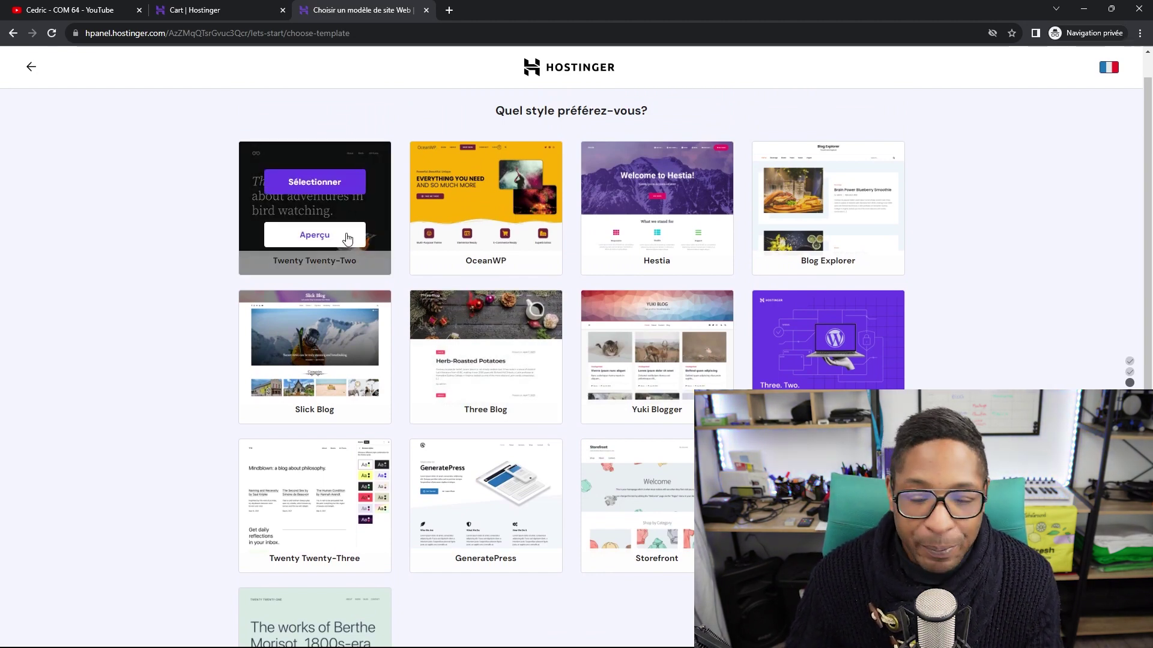
{"action": "scroll", "coordinate": [470, 263], "scroll_direction": "down", "scroll_amount": 2}
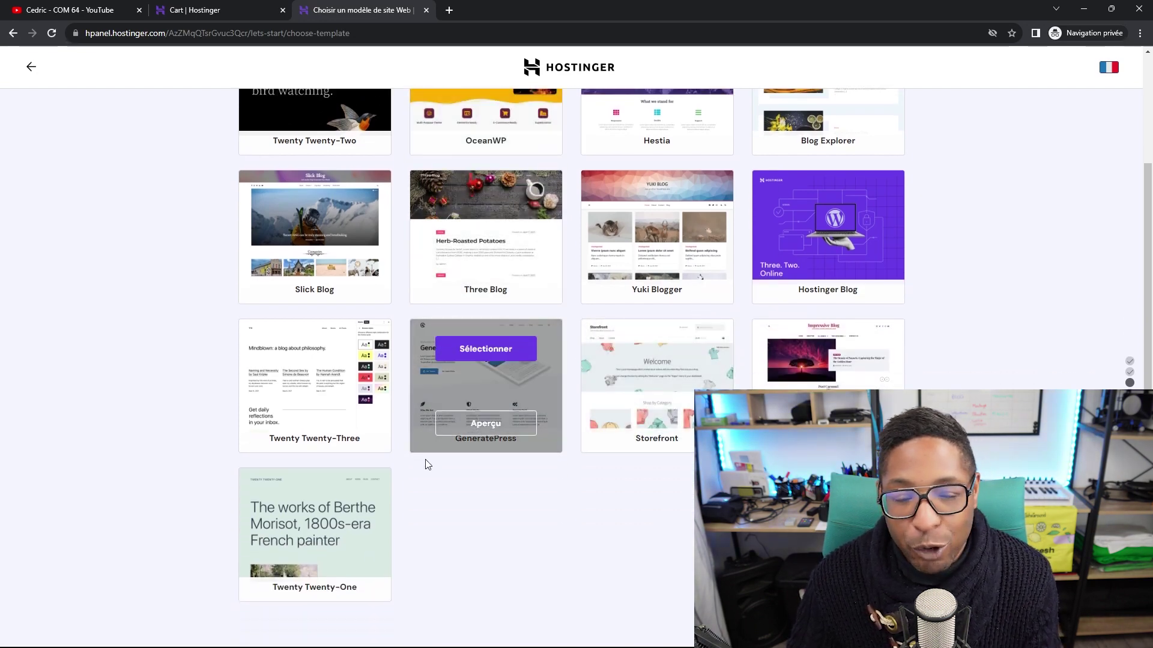
{"action": "scroll", "coordinate": [460, 448], "scroll_direction": "up", "scroll_amount": 3}
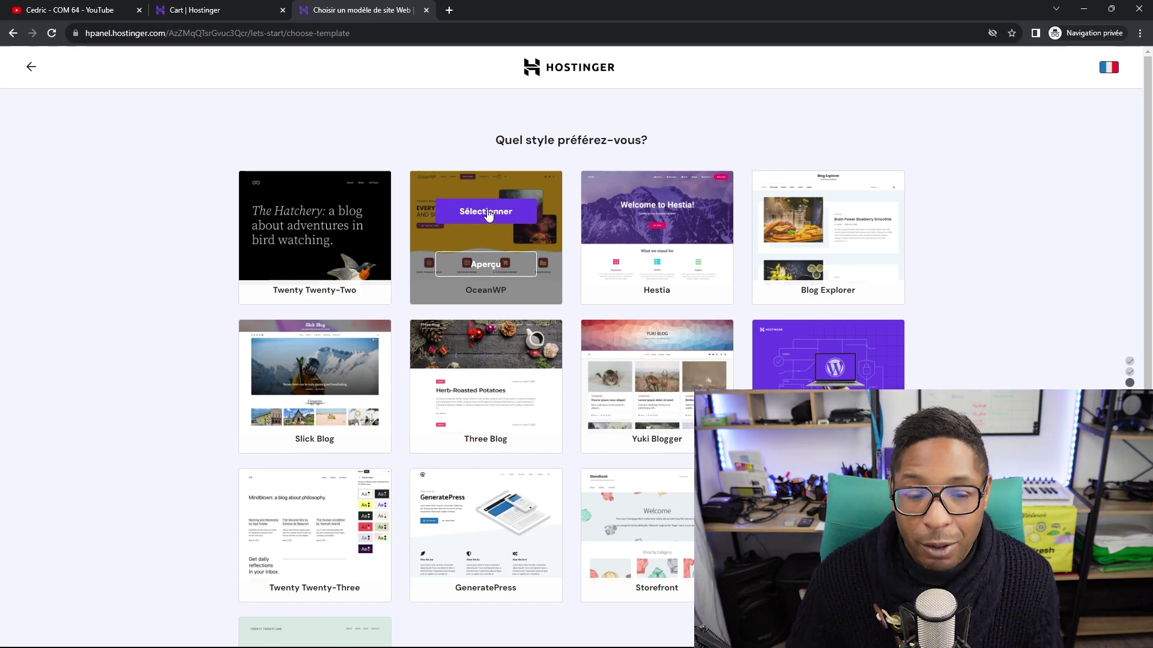
{"action": "left_click", "coordinate": [488, 215]}
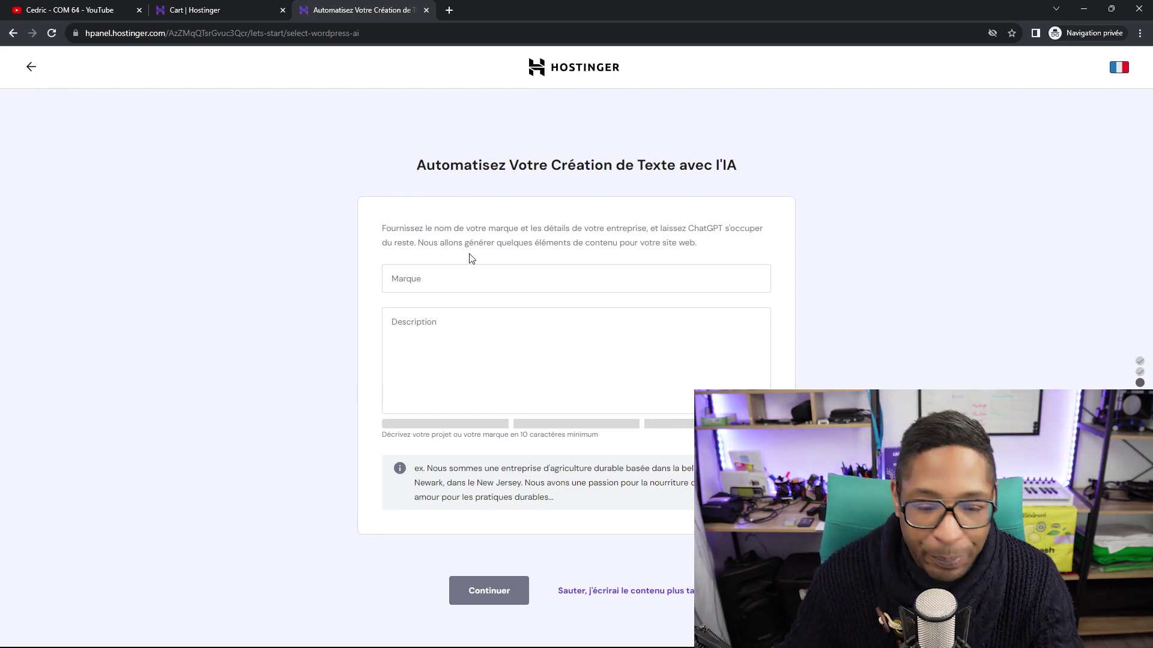
Enter 'COM 64' as the brand name.
{"action": "left_click", "coordinate": [456, 276]}
{"action": "type", "text": "c"}
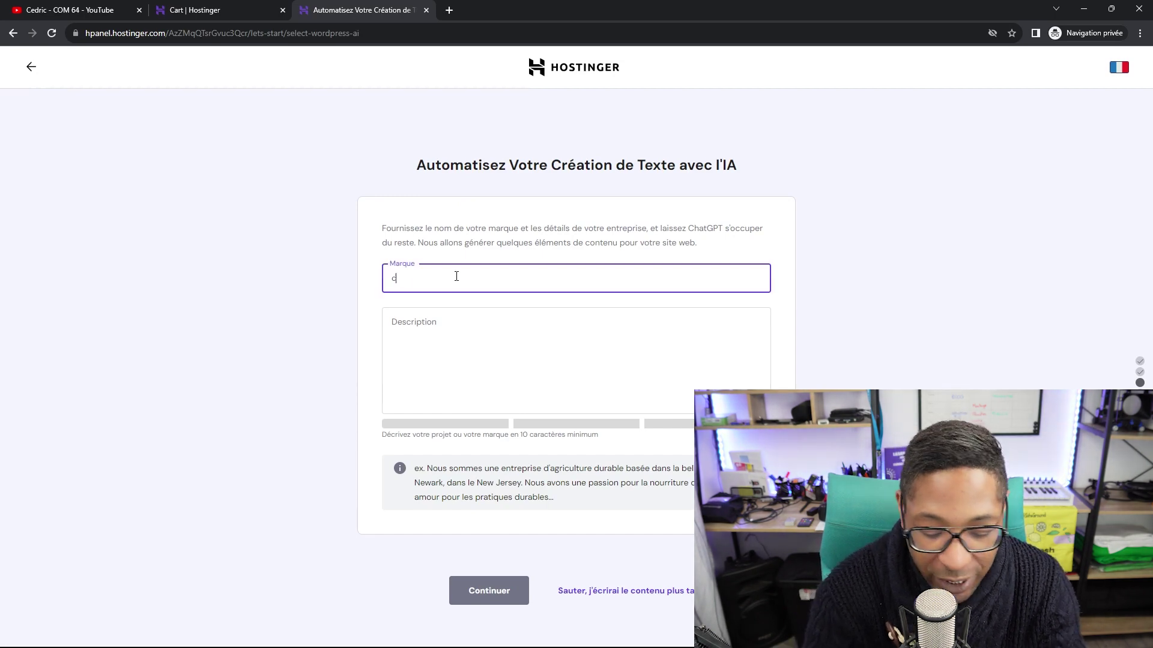
{"action": "type", "text": "om"}
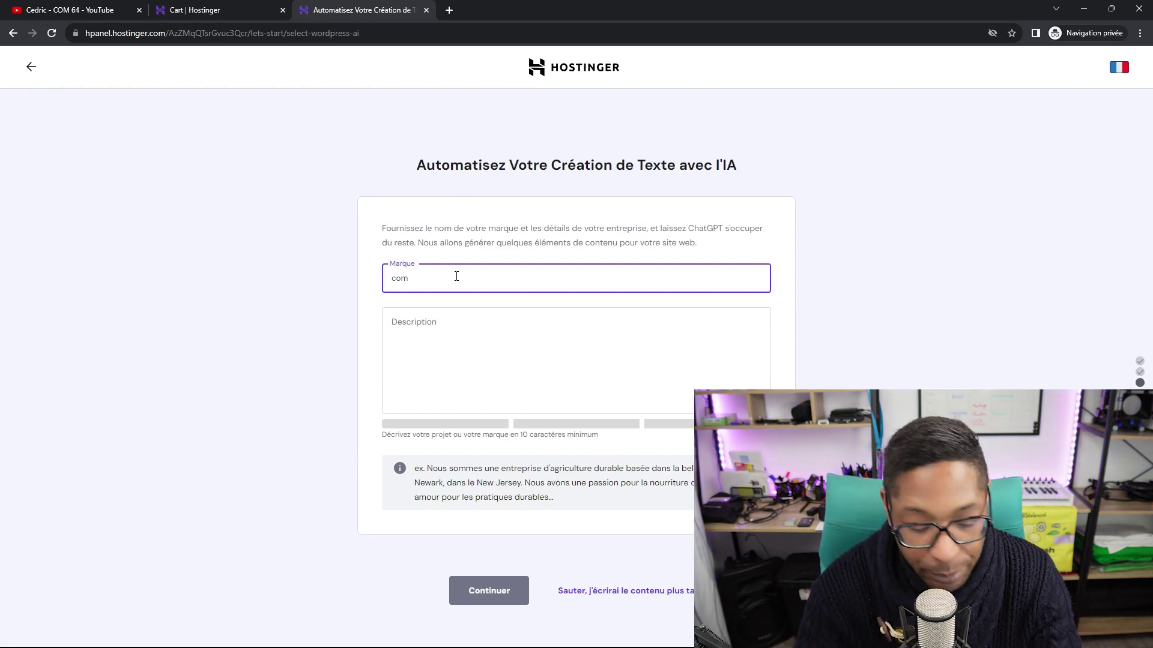
{"action": "key", "text": "BackSpace"}
{"action": "key", "text": "BackSpace"}
{"action": "key", "text": "BackSpace"}
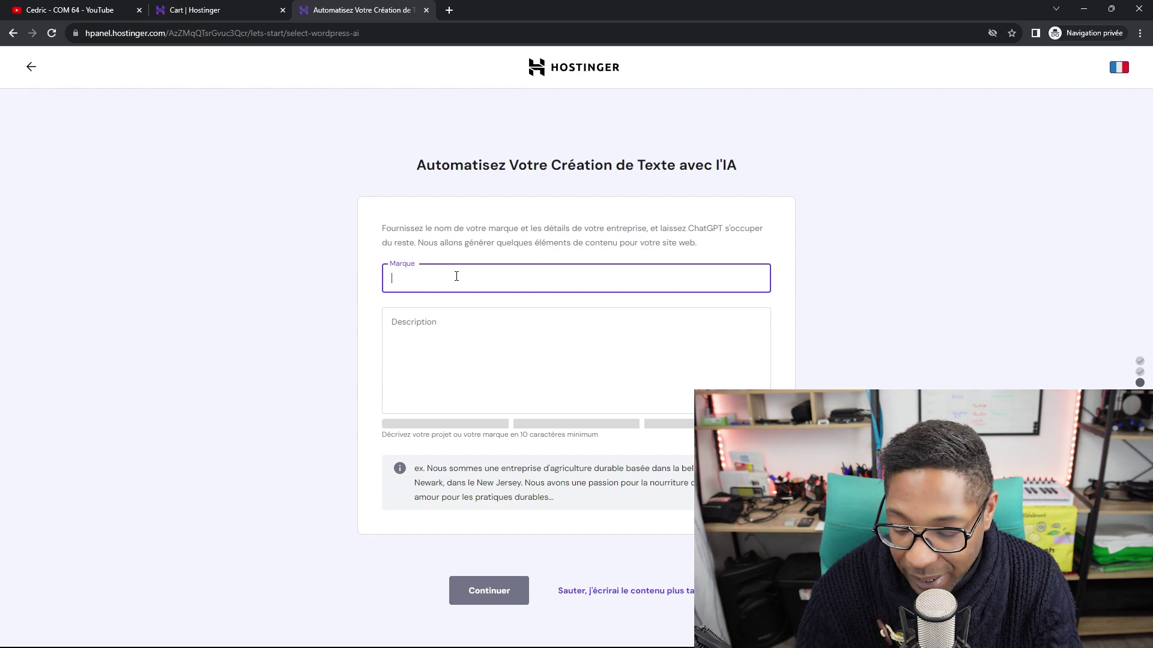
{"action": "type", "text": "COM"}
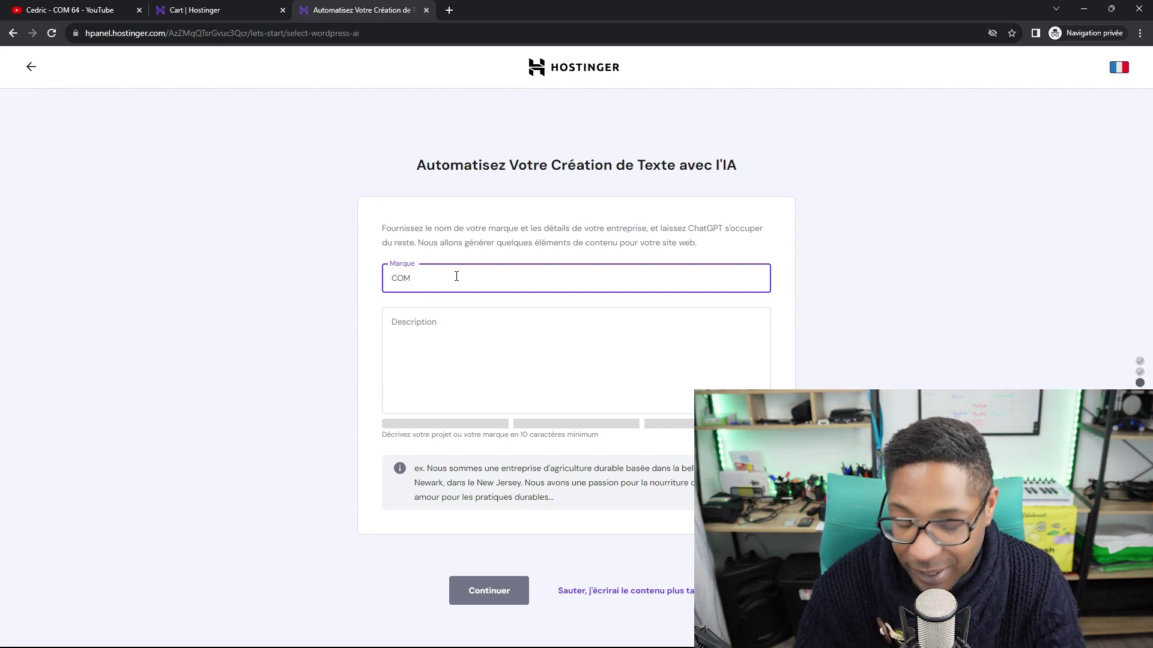
{"action": "type", "text": " 64"}
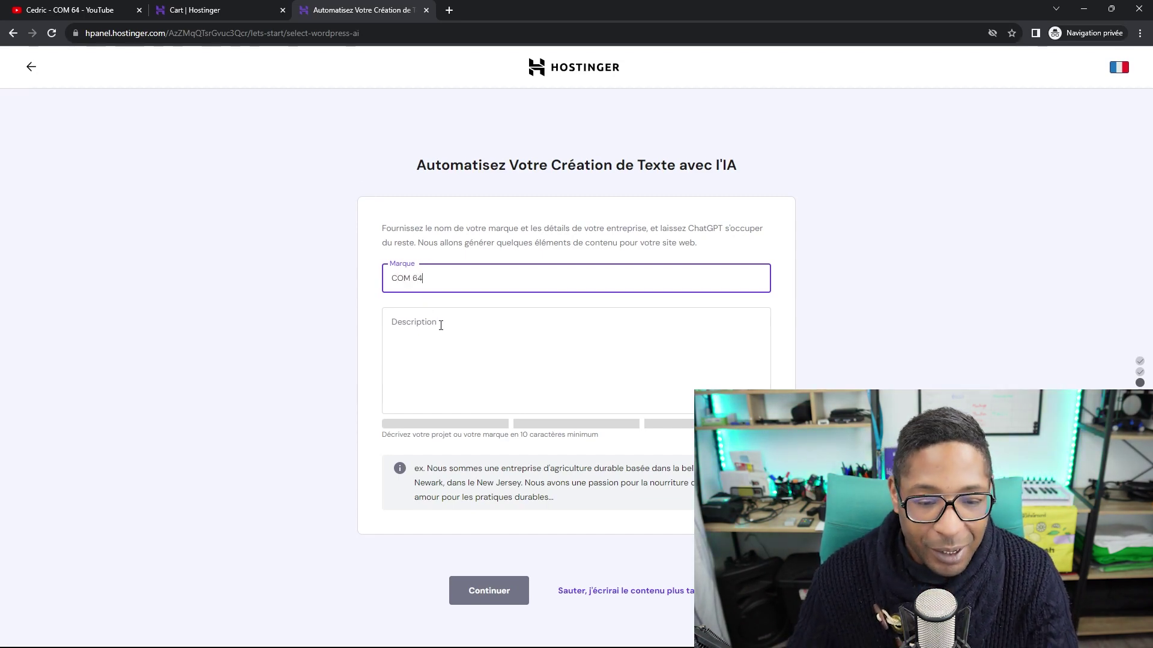
Describe it as a communication agency and training space for websites and marketing strategy, then continue.
{"action": "left_click", "coordinate": [416, 327]}
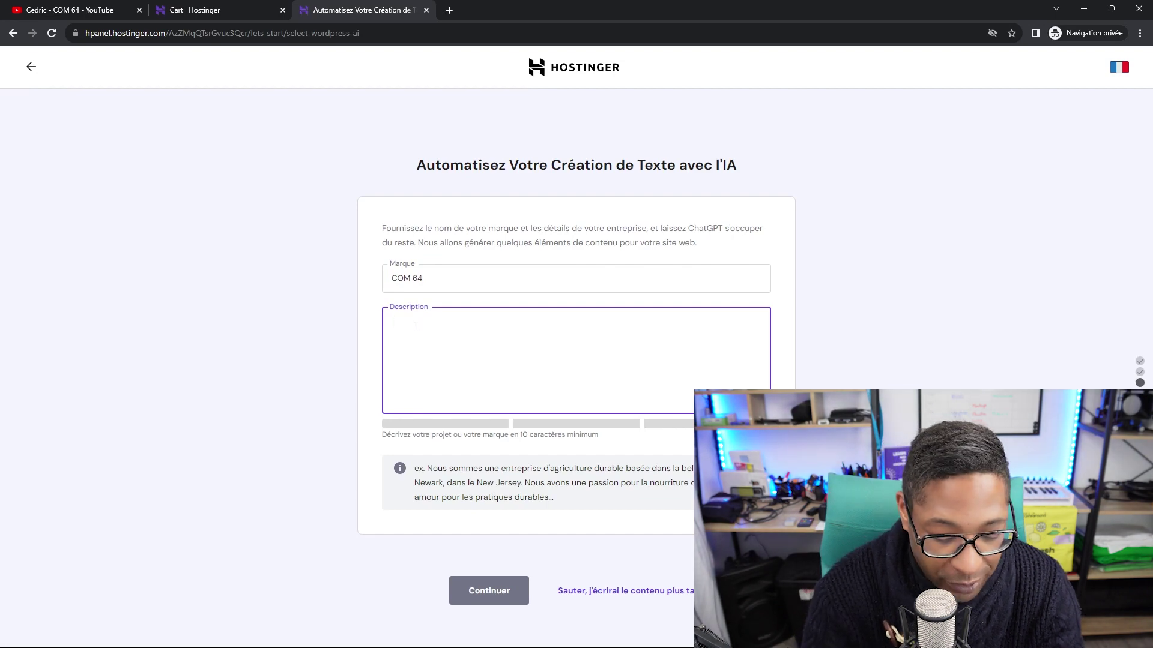
{"action": "type", "text": "Agence de "}
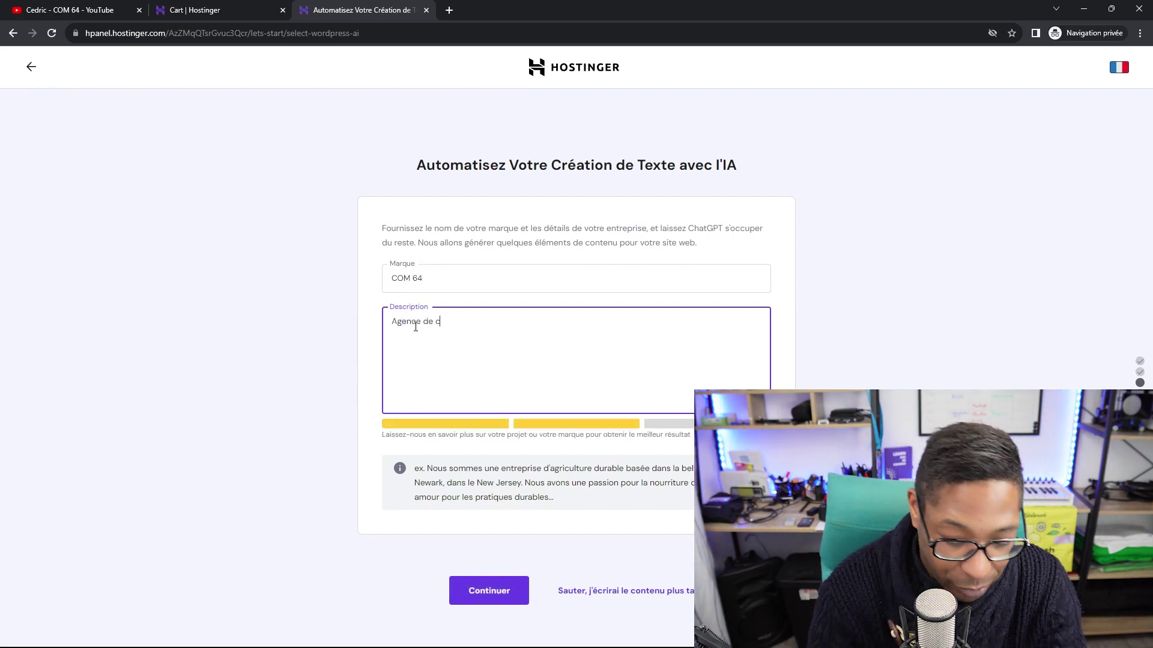
{"action": "type", "text": "communicati"}
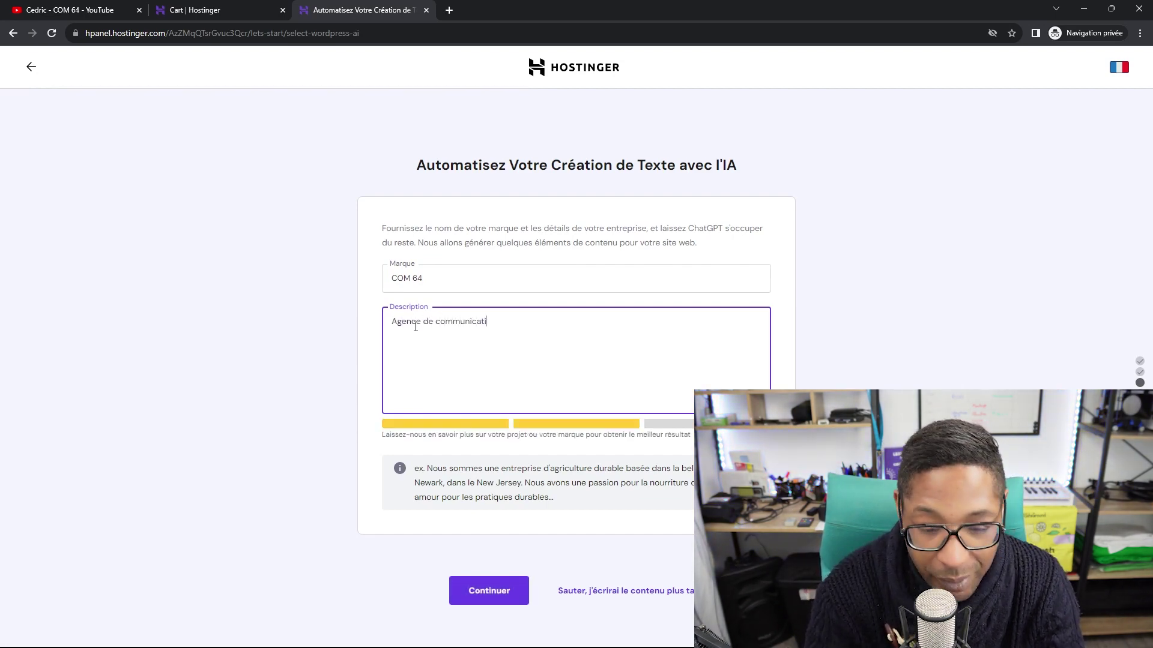
{"action": "type", "text": "on e"}
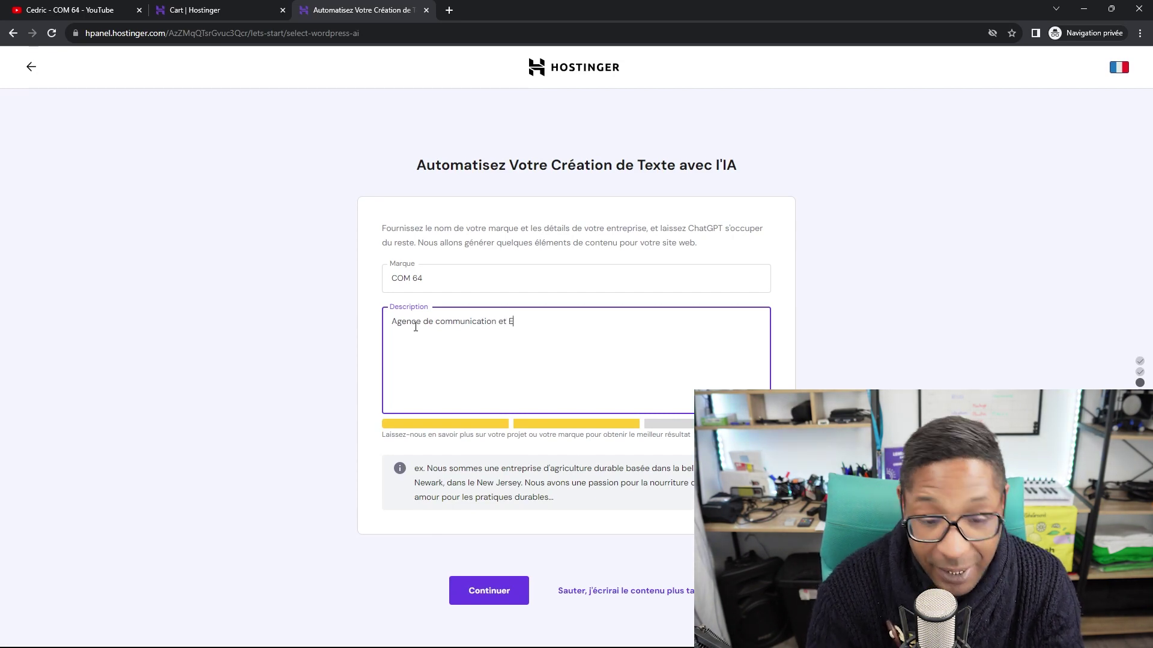
{"action": "type", "text": "t Un espac"}
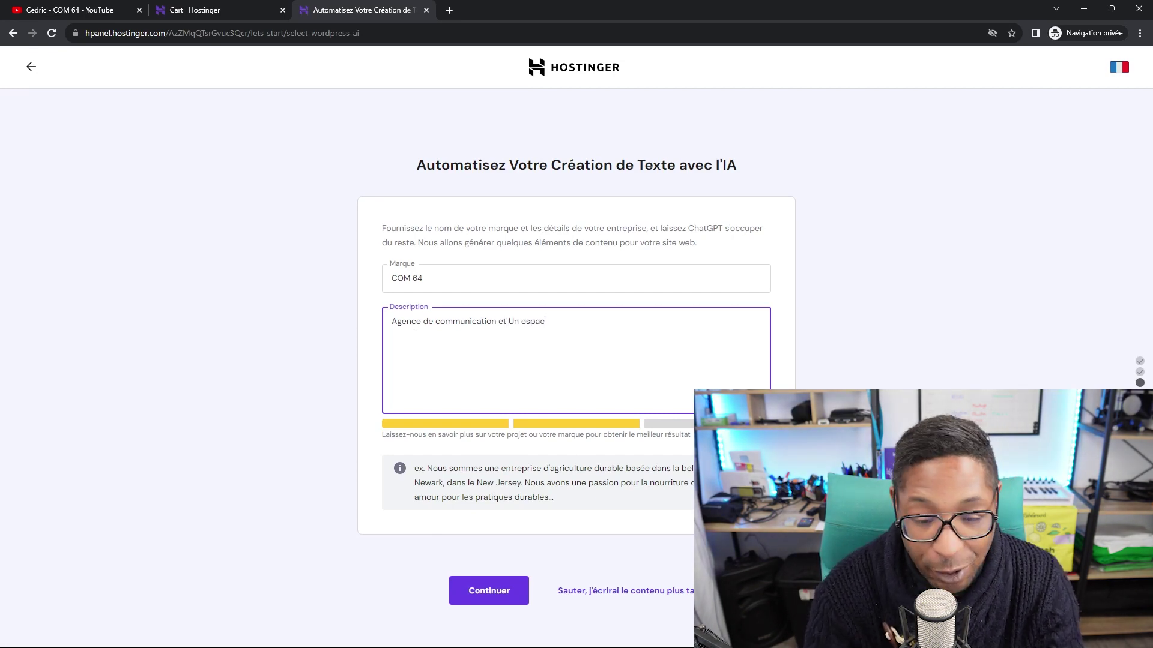
{"action": "type", "text": "e de formati"}
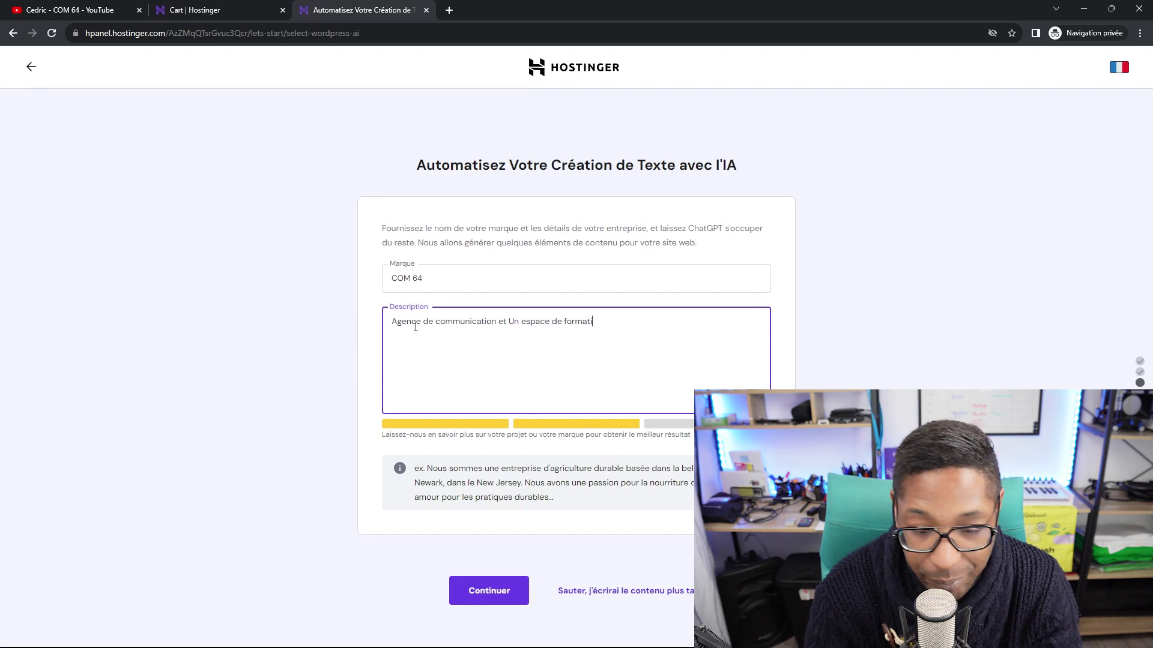
{"action": "type", "text": "on spécié"}
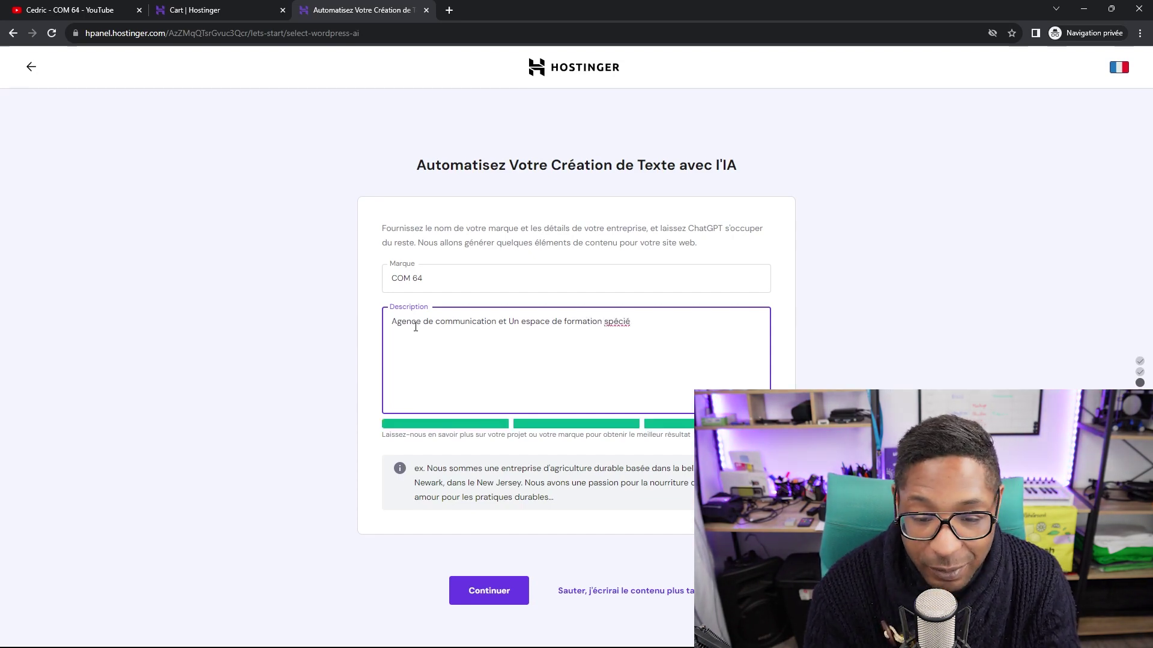
{"action": "key", "text": "BackSpace"}
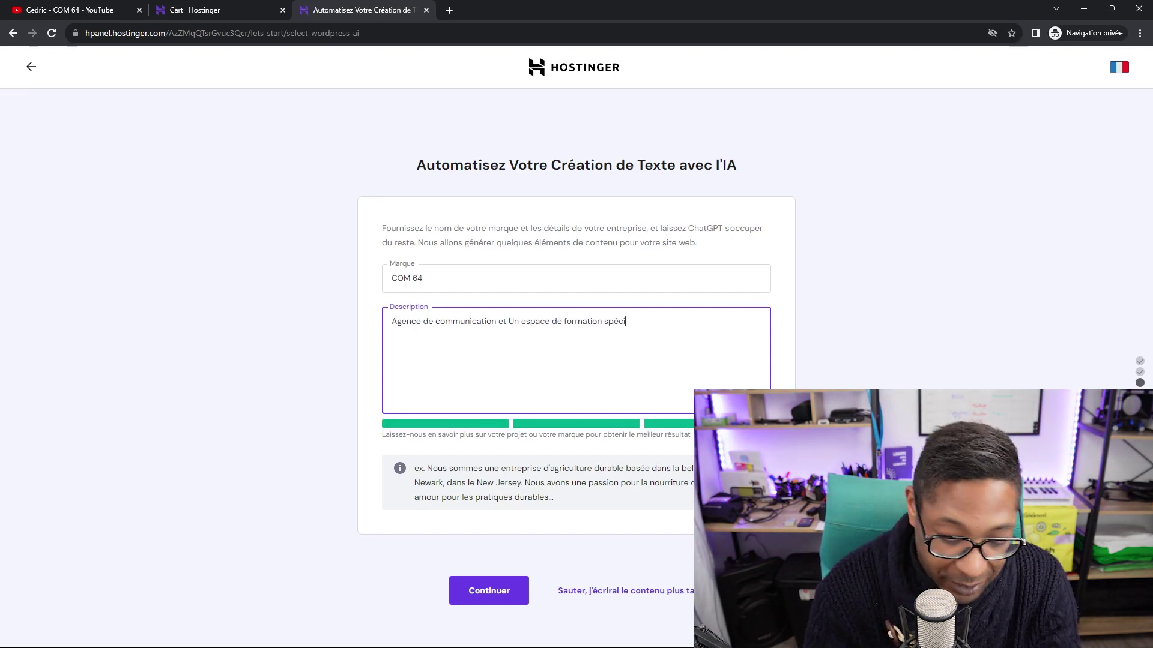
{"action": "type", "text": "alisé d"}
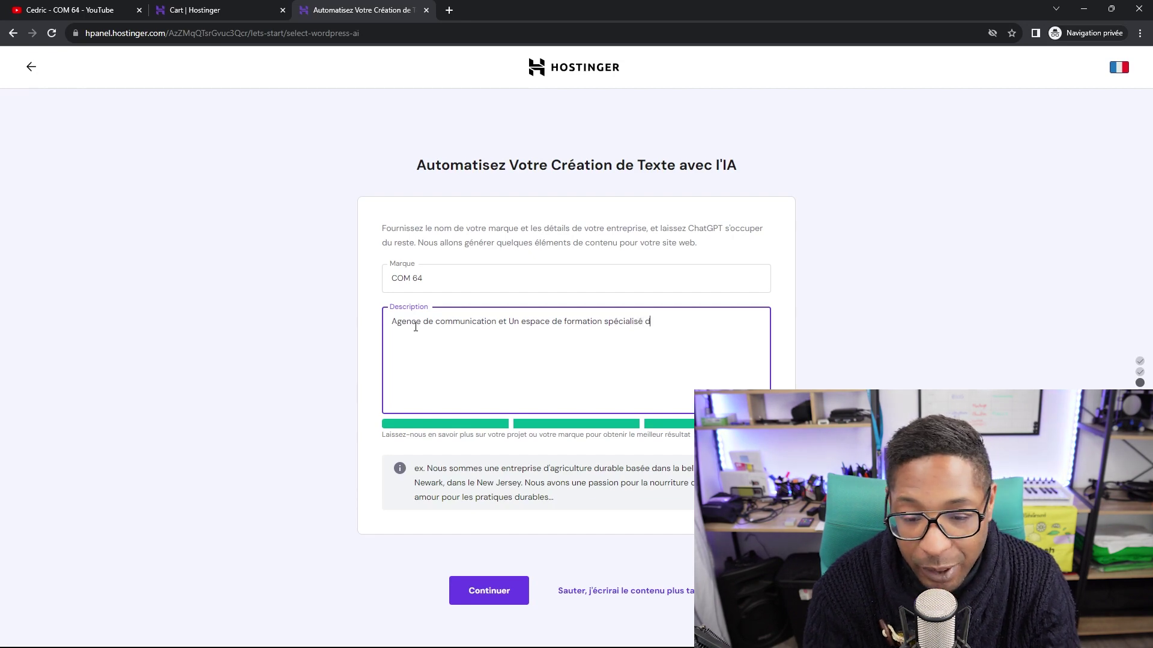
{"action": "type", "text": "ans la "}
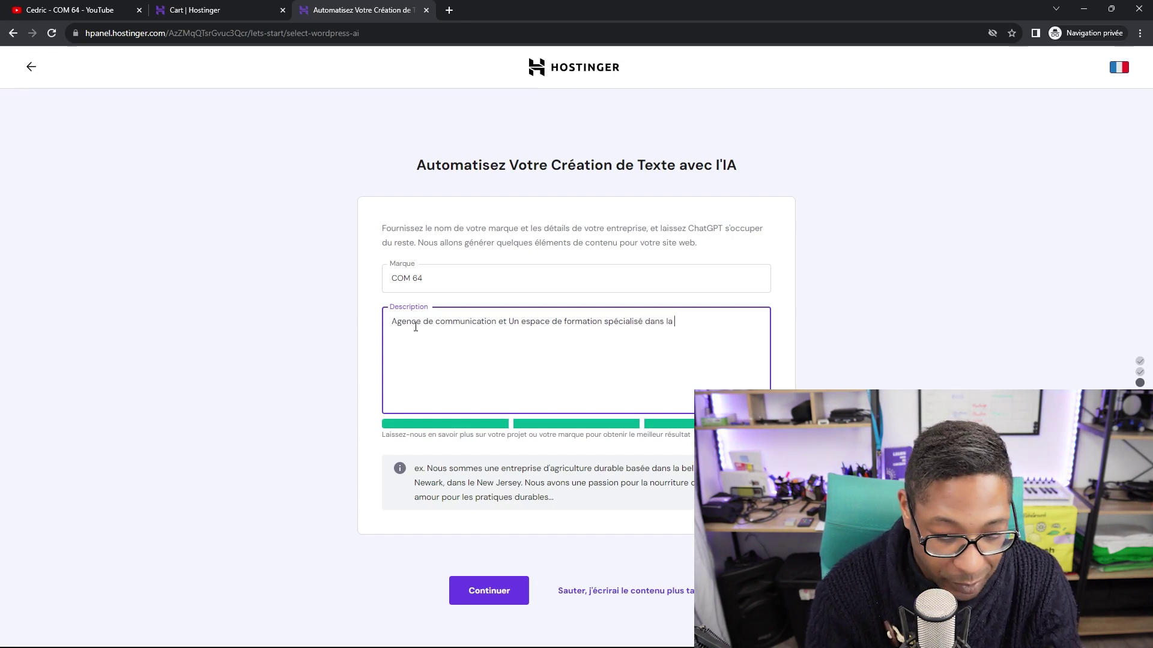
{"action": "type", "text": "création "}
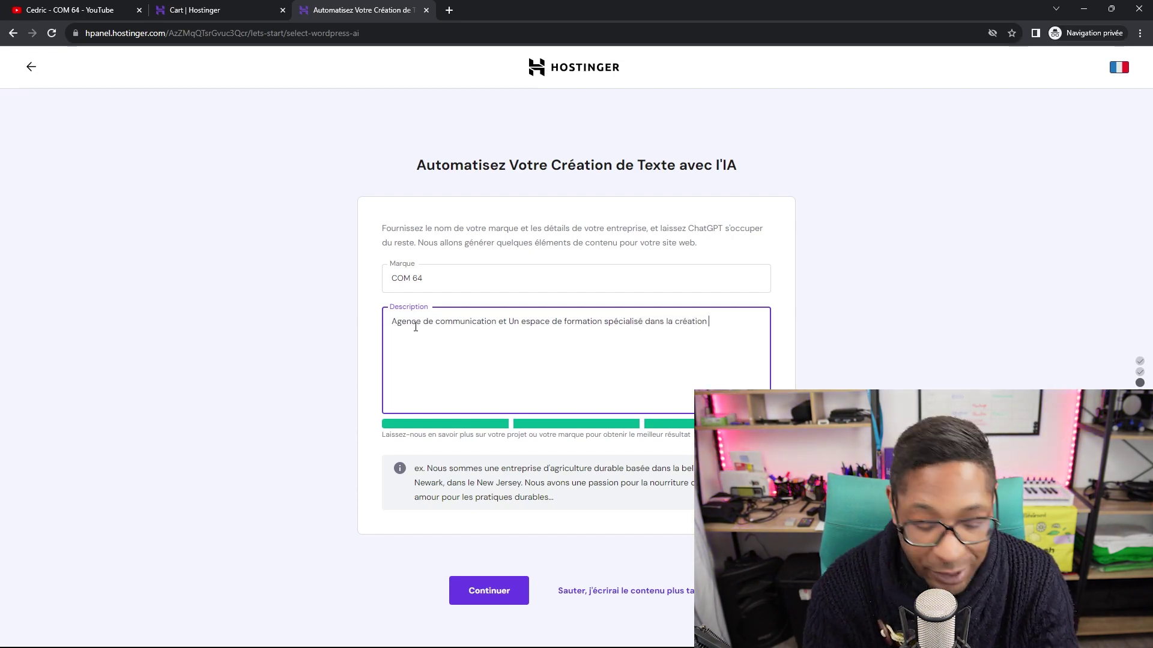
{"action": "type", "text": "de Site "}
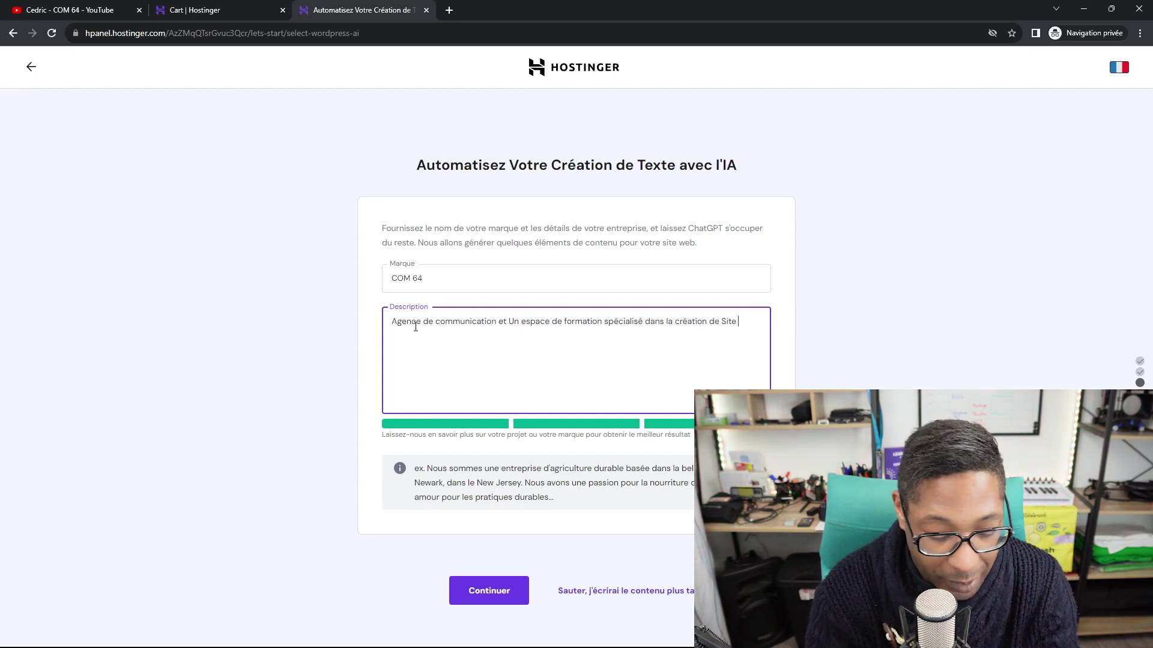
{"action": "type", "text": "Web et de"}
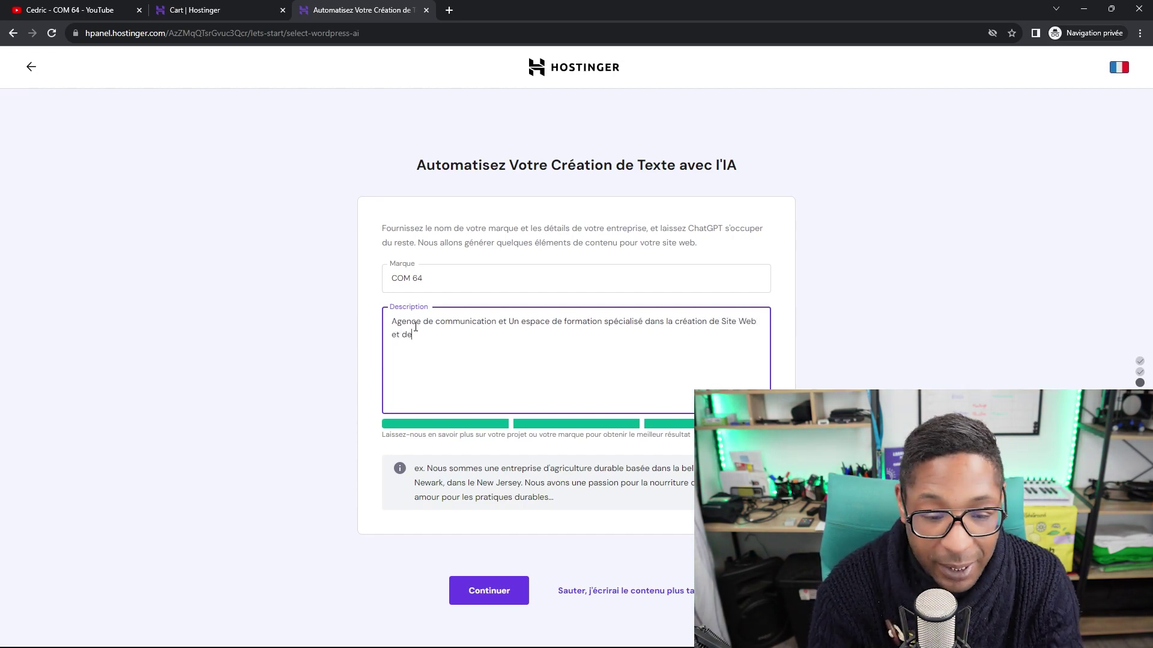
{"action": "key", "text": "BackSpace"}
{"action": "type", "text": "l"}
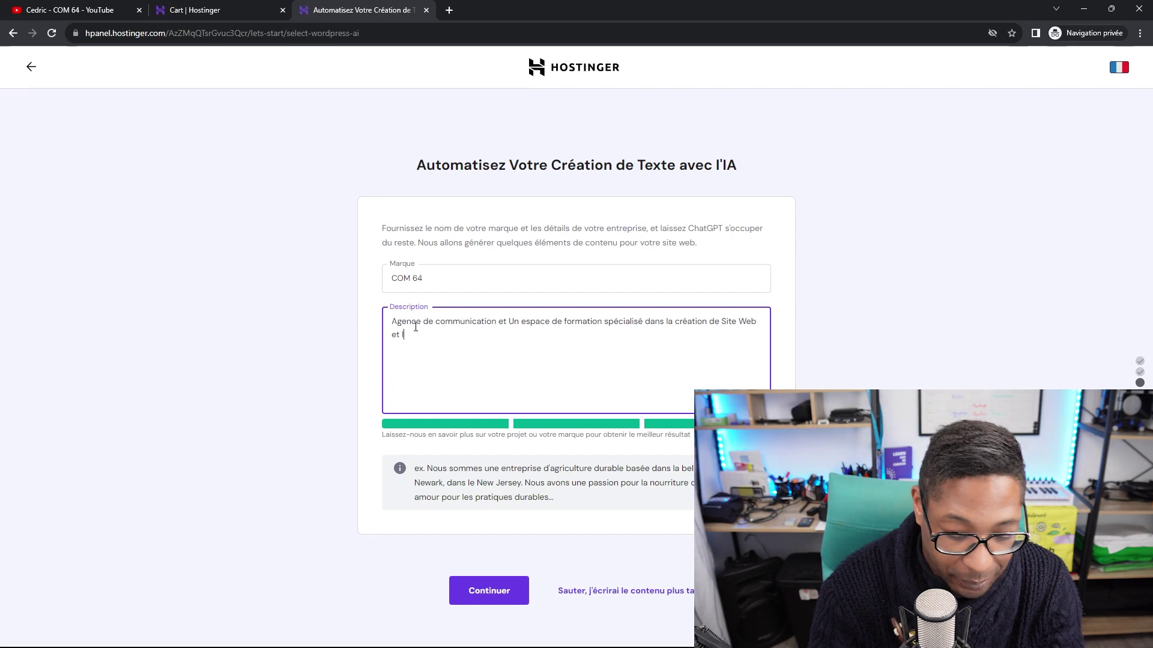
{"action": "type", "text": "e développe"}
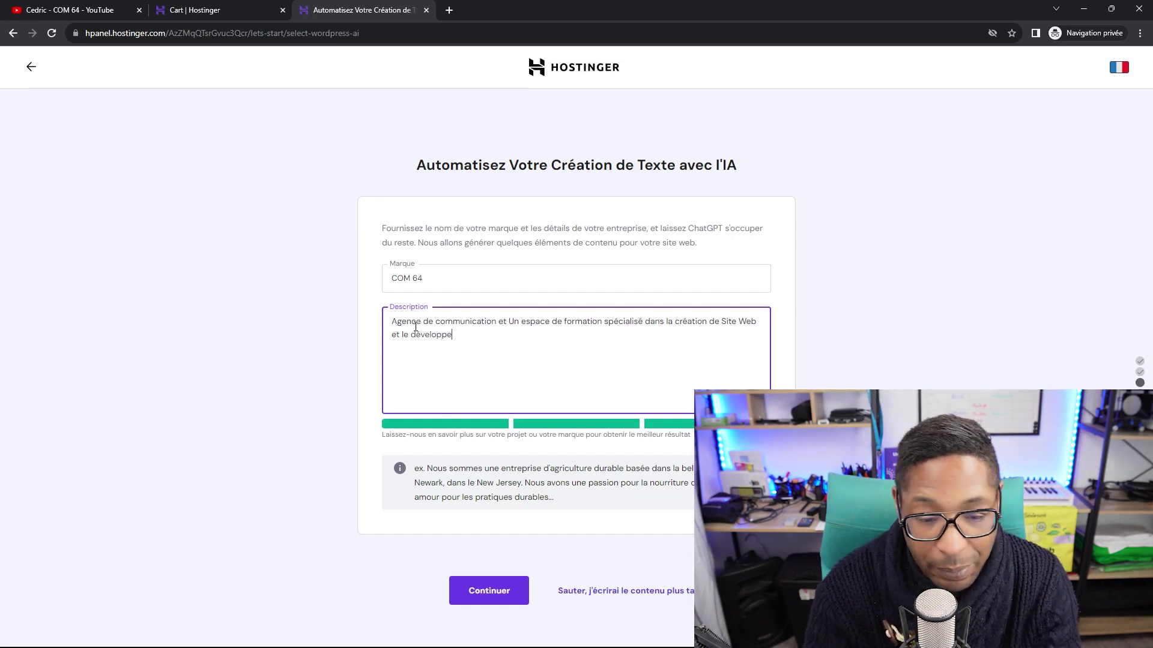
{"action": "type", "text": "ment de st"}
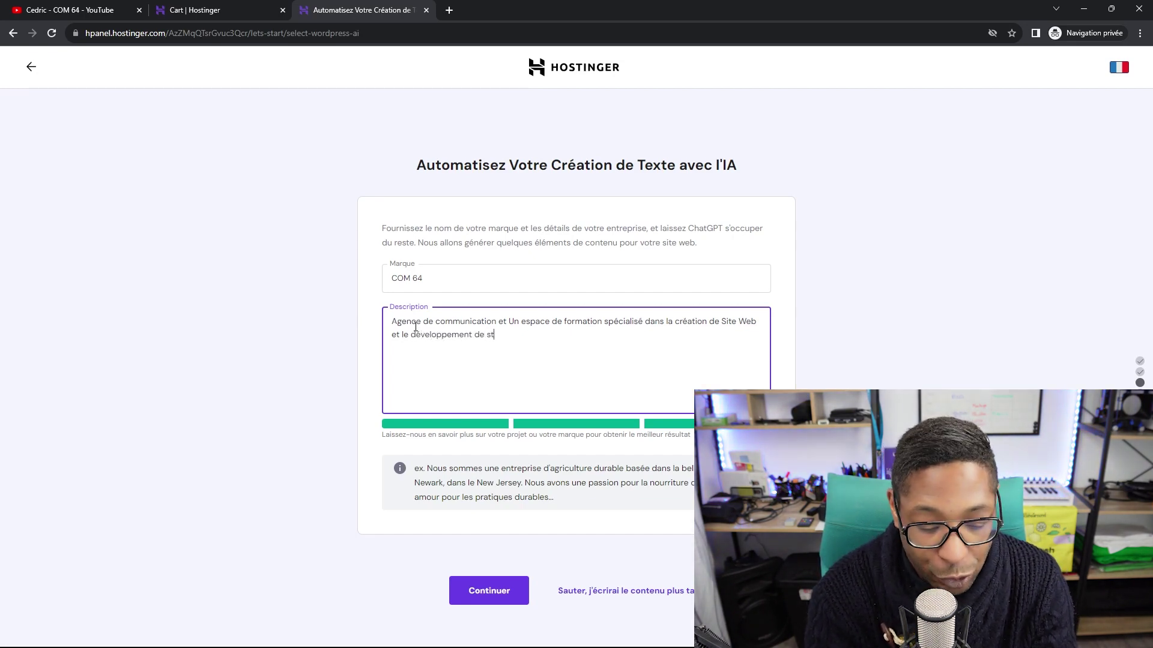
{"action": "type", "text": "ratégie de"}
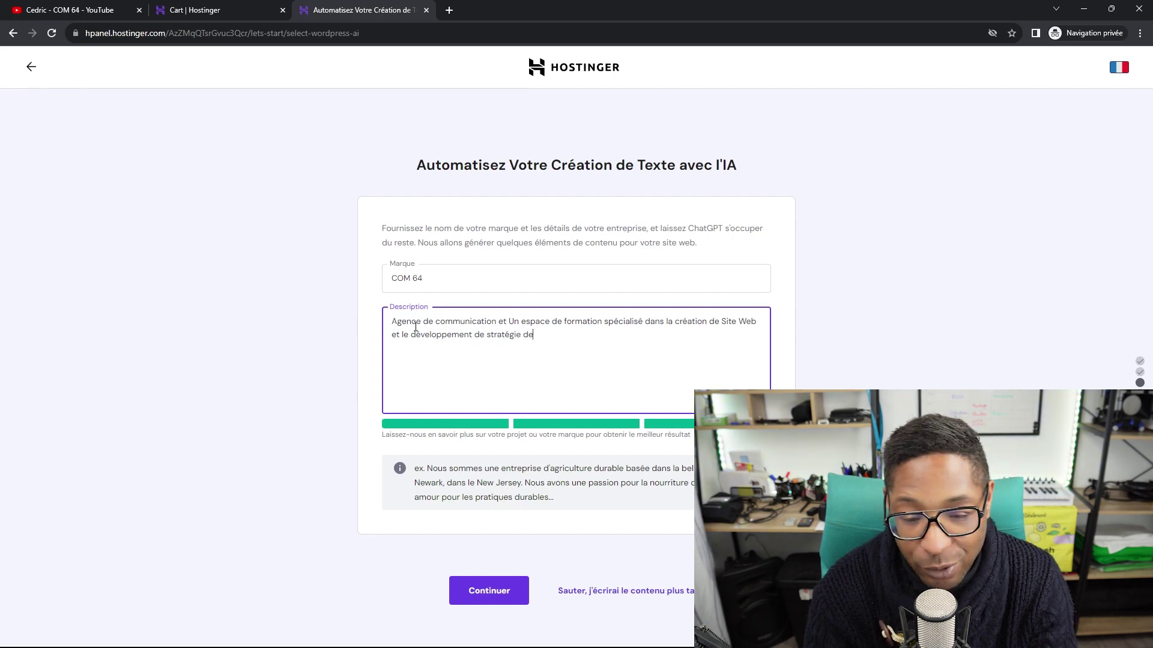
{"action": "type", "text": " communi"}
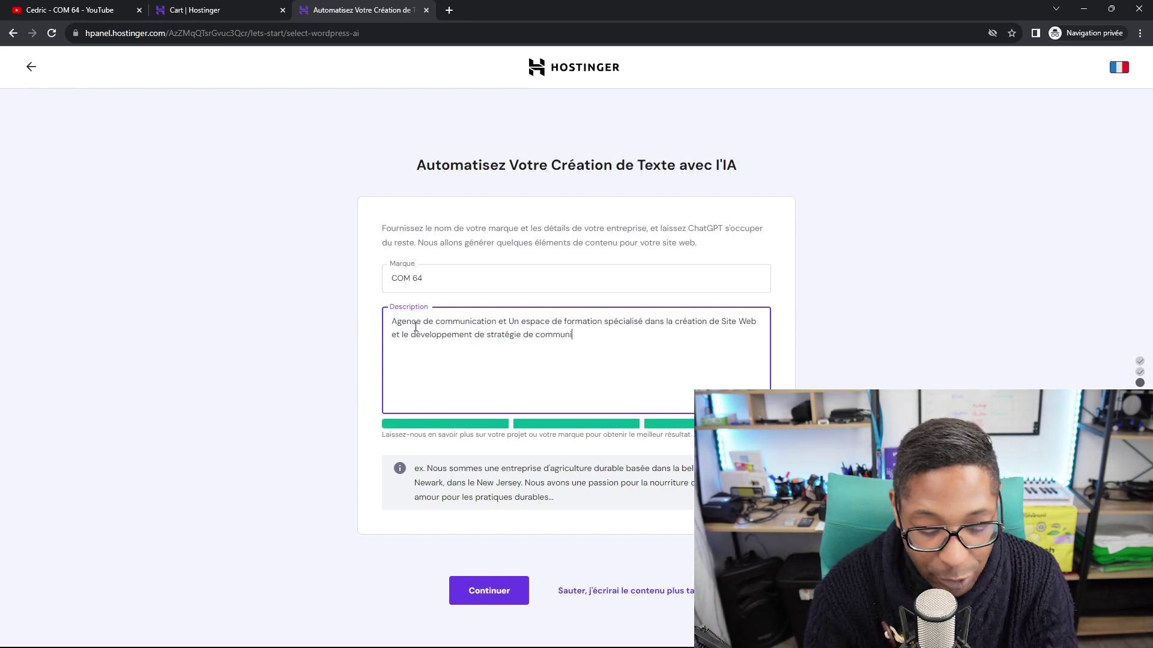
{"action": "type", "text": "cation et de "}
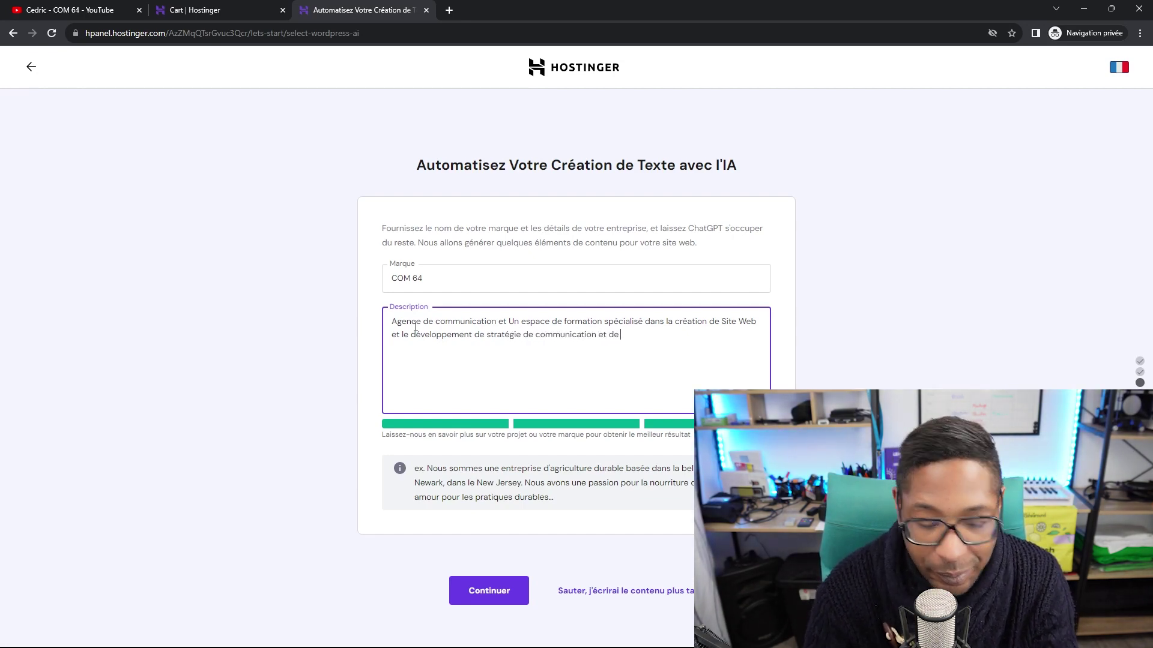
{"action": "type", "text": "Marke"}
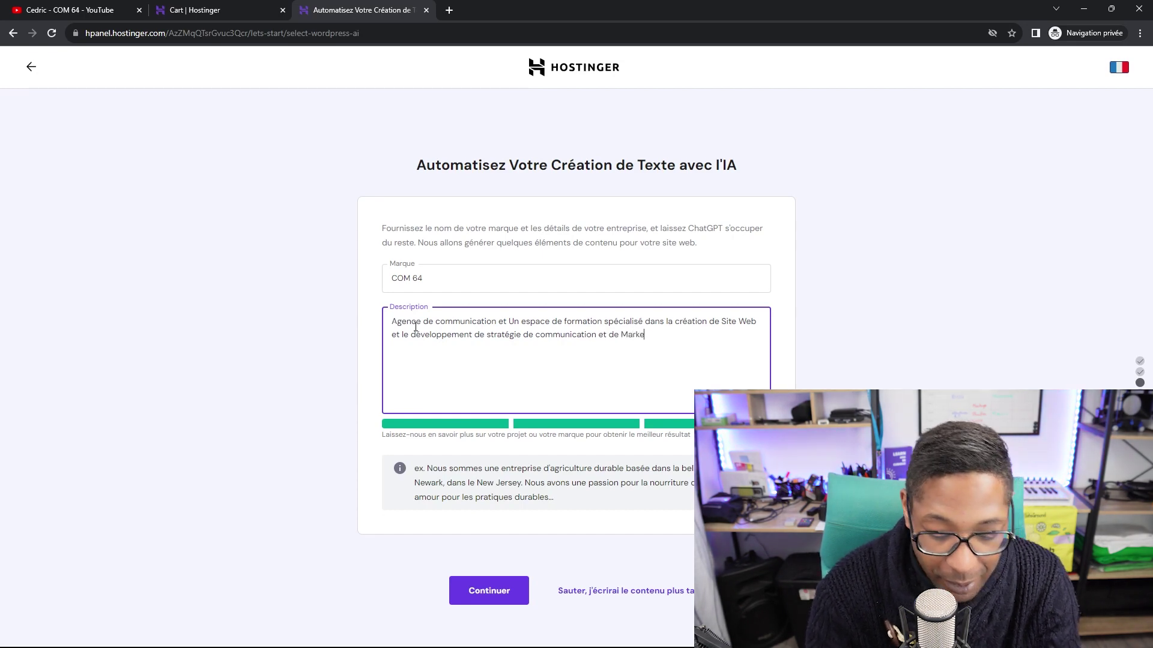
{"action": "type", "text": "ting."}
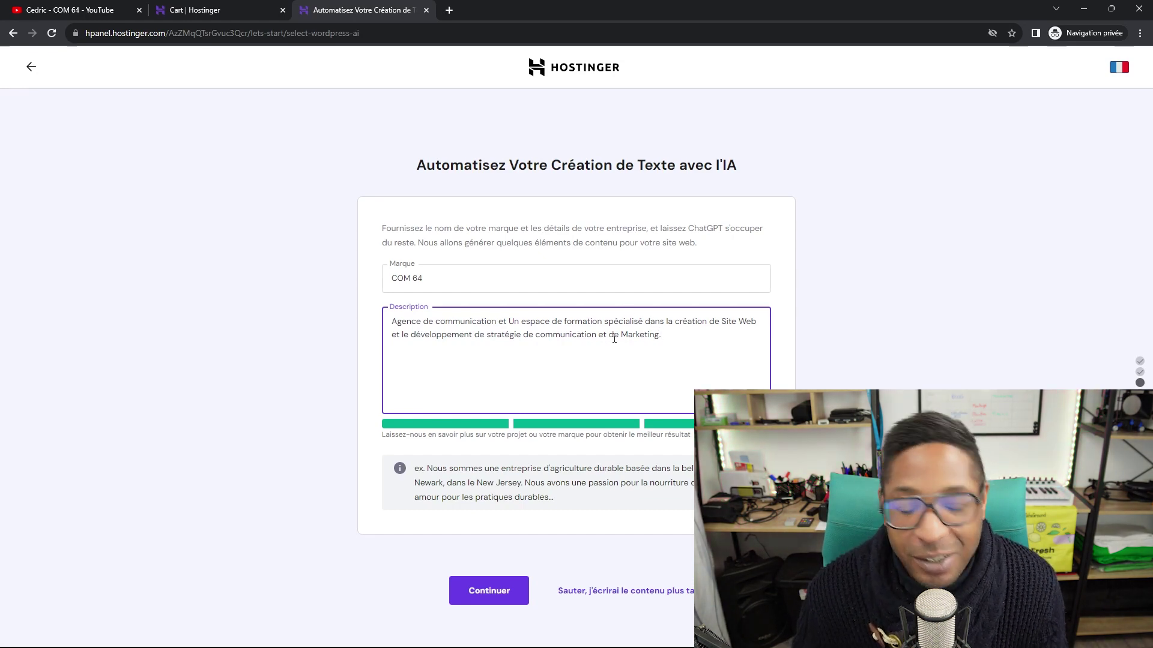
{"action": "left_click", "coordinate": [486, 594]}
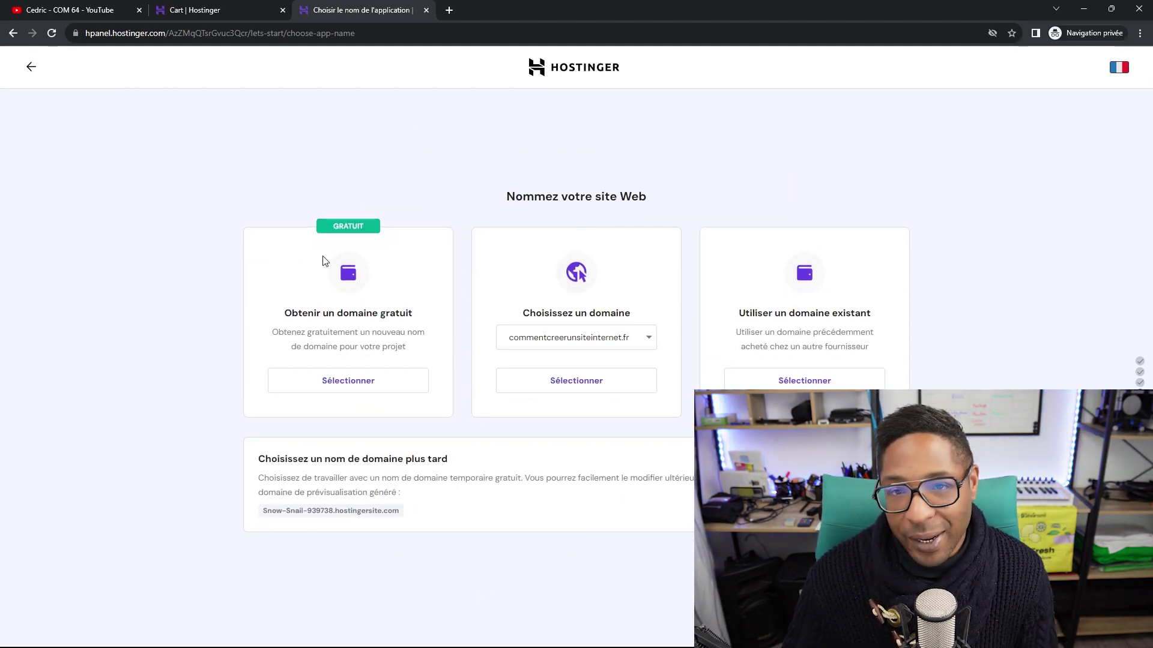
Search the free domain com64 with the .fr extension, which turns out to be taken.
{"action": "left_click", "coordinate": [354, 387]}
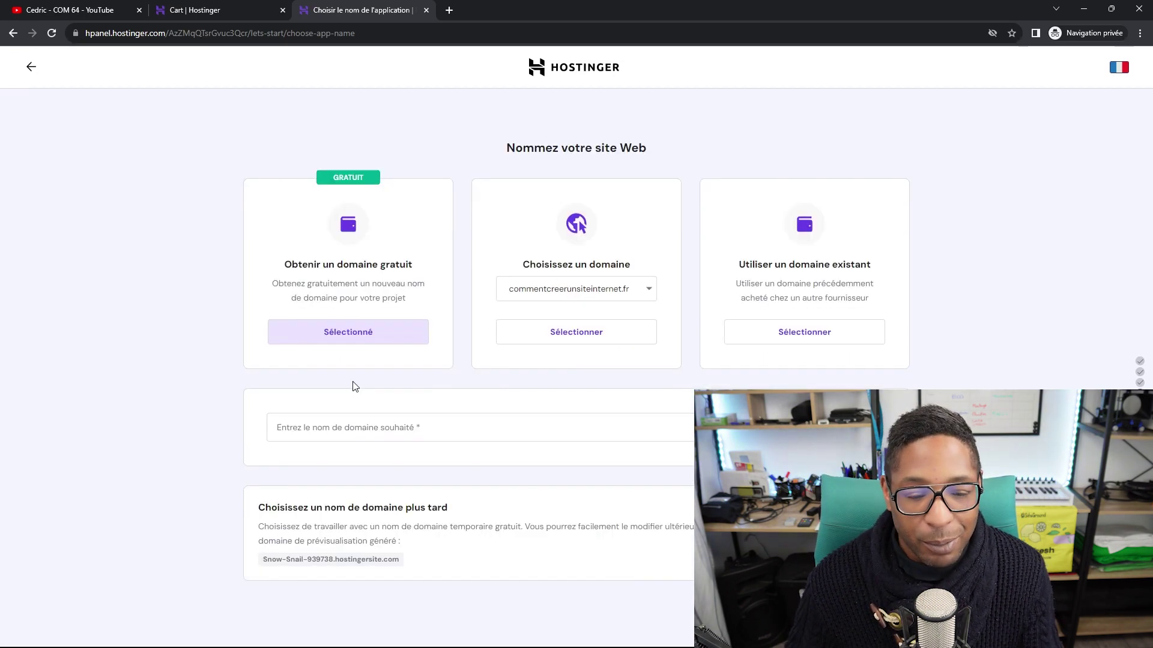
{"action": "left_click", "coordinate": [369, 430]}
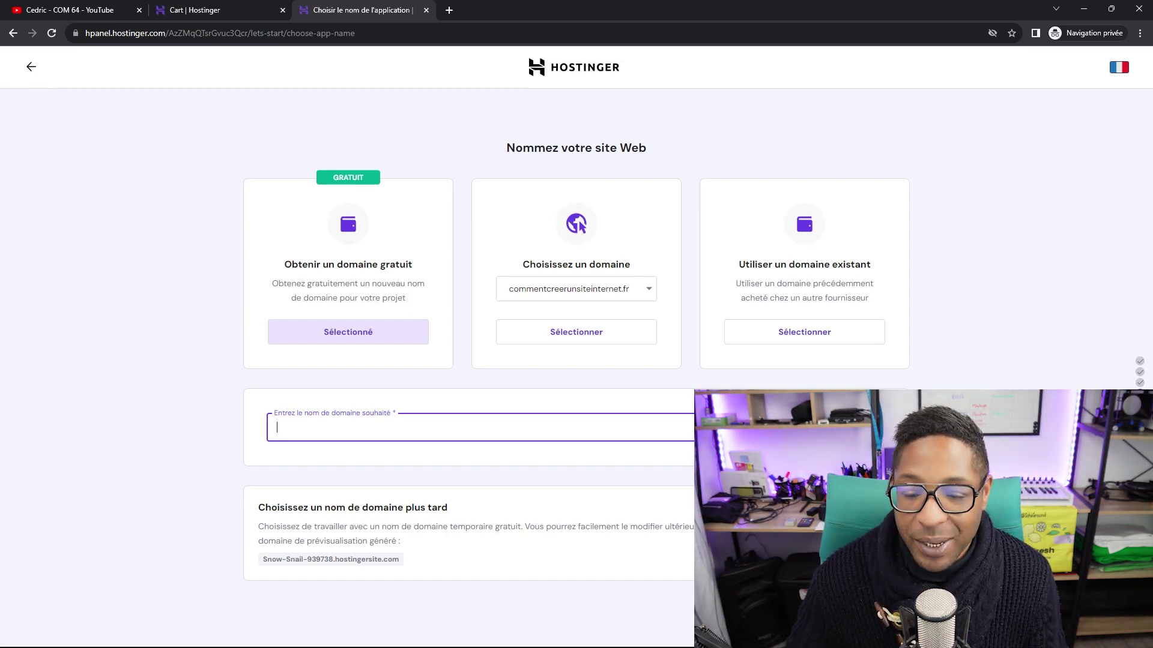
{"action": "left_click", "coordinate": [781, 426]}
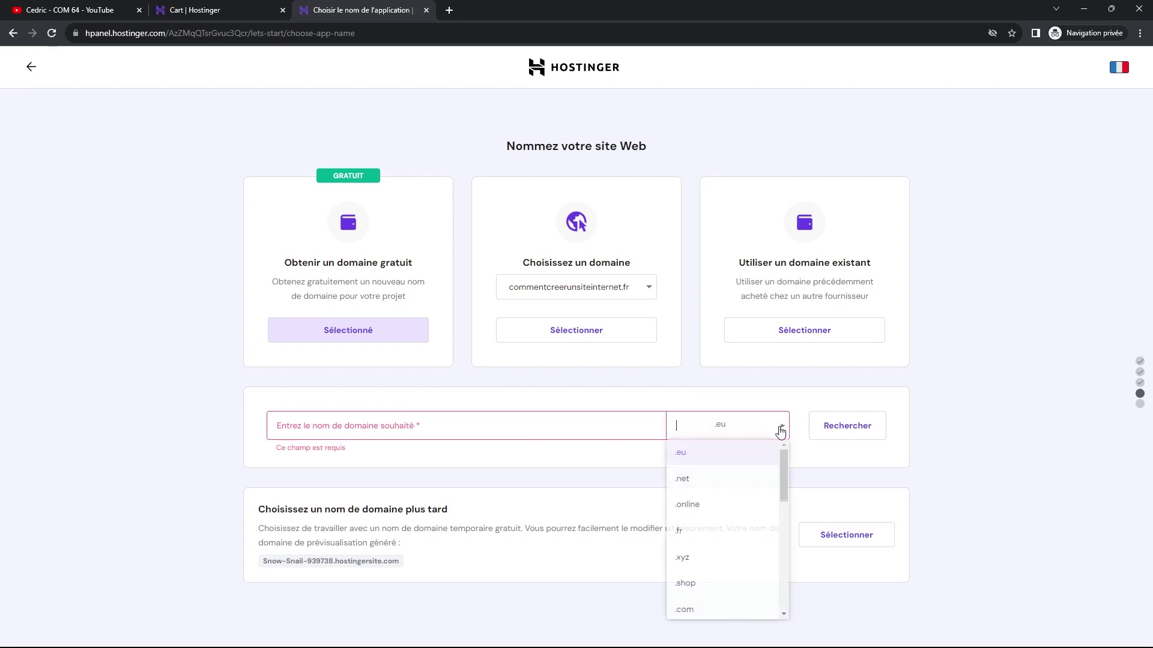
{"action": "left_click", "coordinate": [705, 541]}
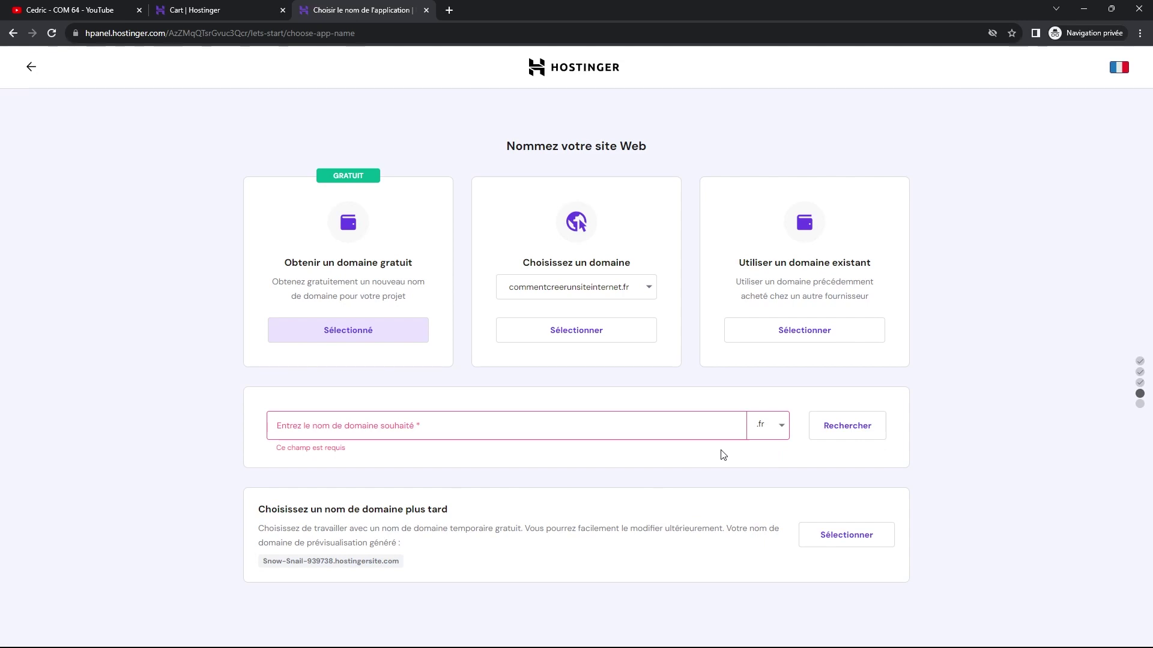
{"action": "left_click", "coordinate": [583, 426]}
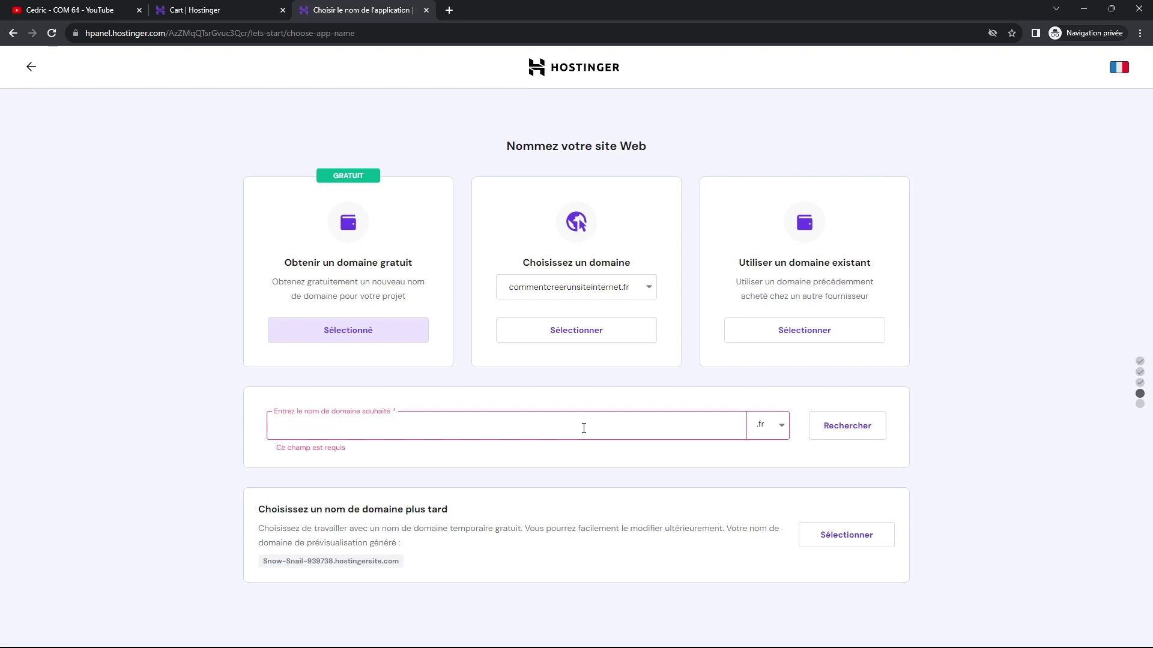
{"action": "type", "text": "com64"}
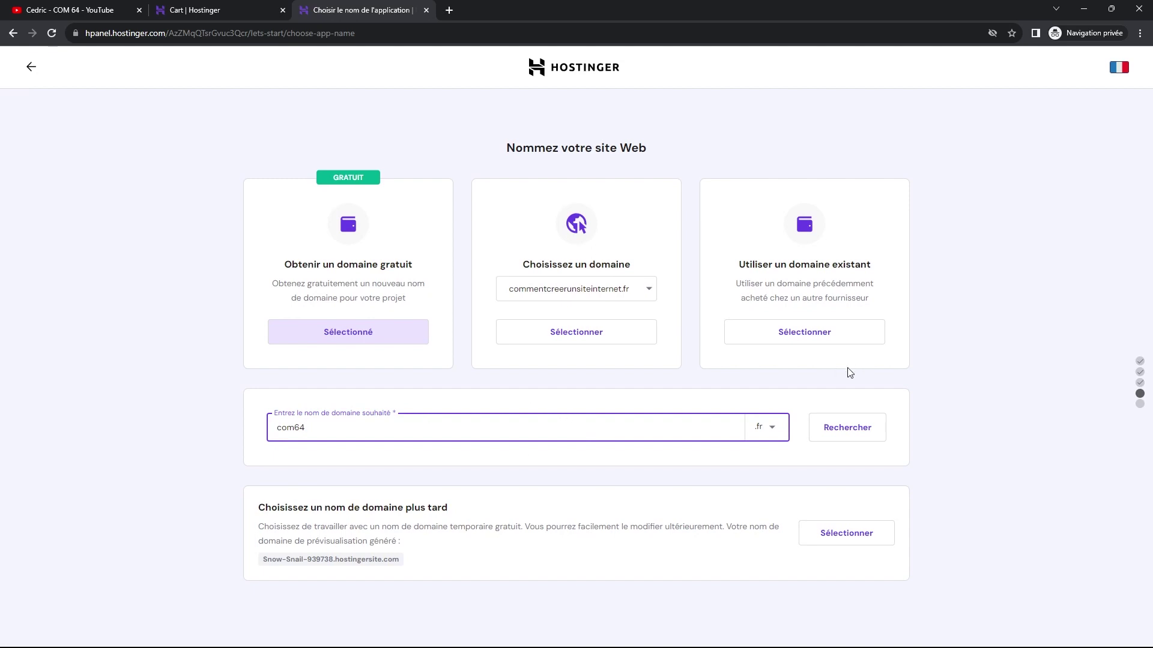
{"action": "left_click", "coordinate": [841, 432]}
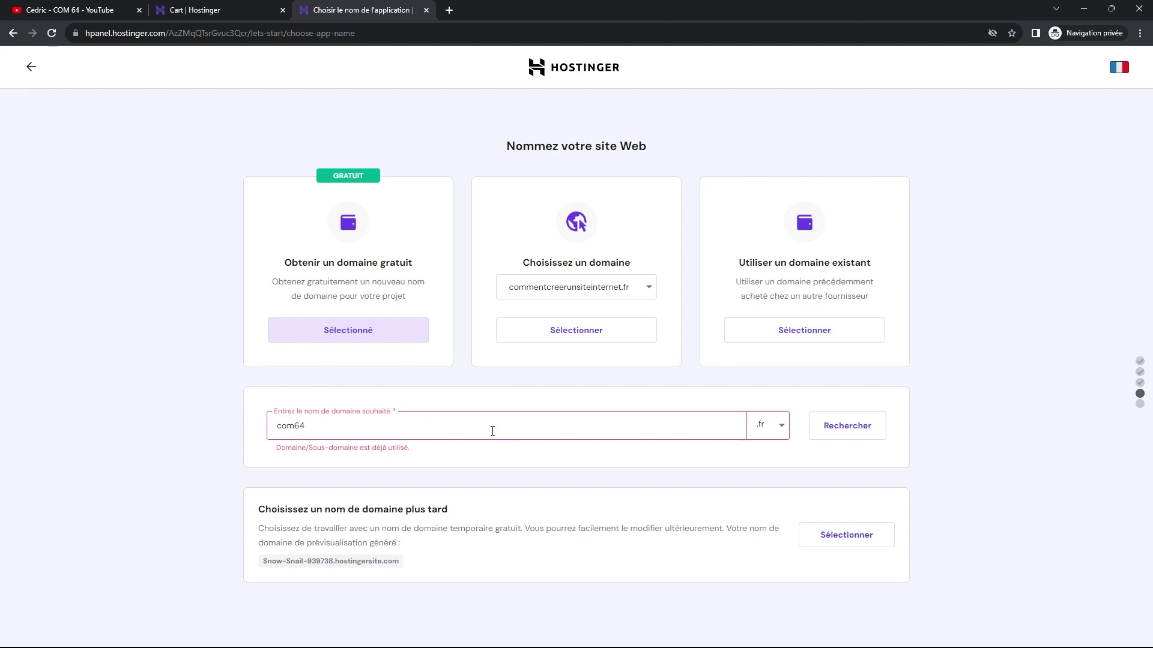
Choose the already-owned domain lestutosdecedric.com for the site.
{"action": "left_click", "coordinate": [649, 289]}
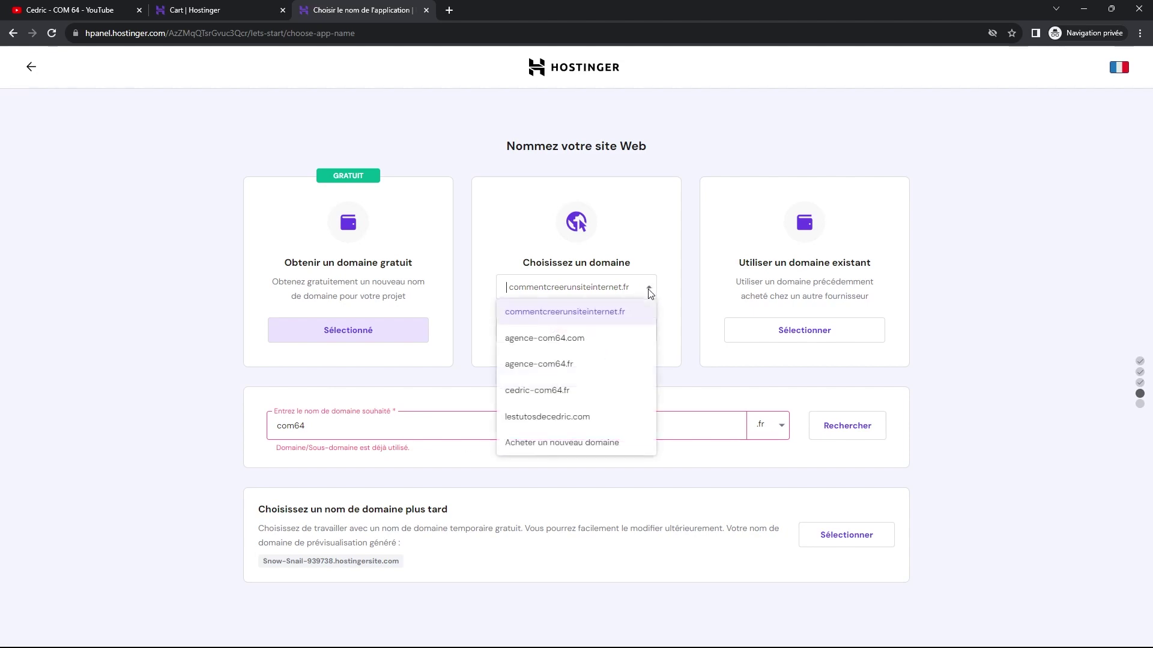
{"action": "left_click", "coordinate": [558, 420]}
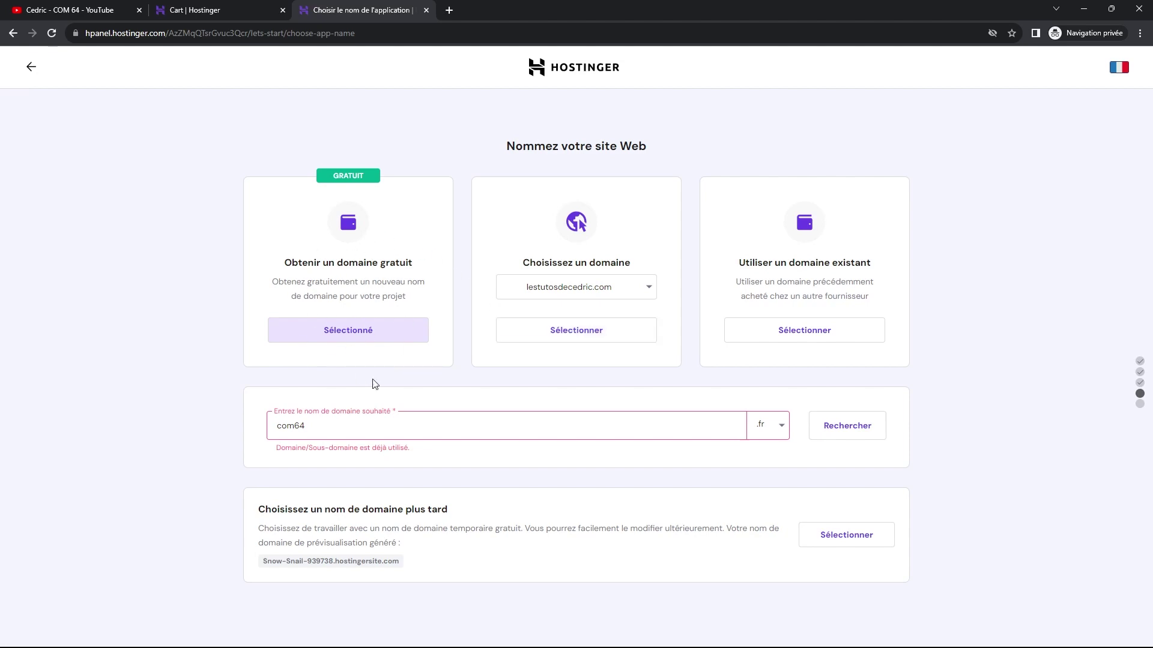
{"action": "left_click", "coordinate": [560, 331]}
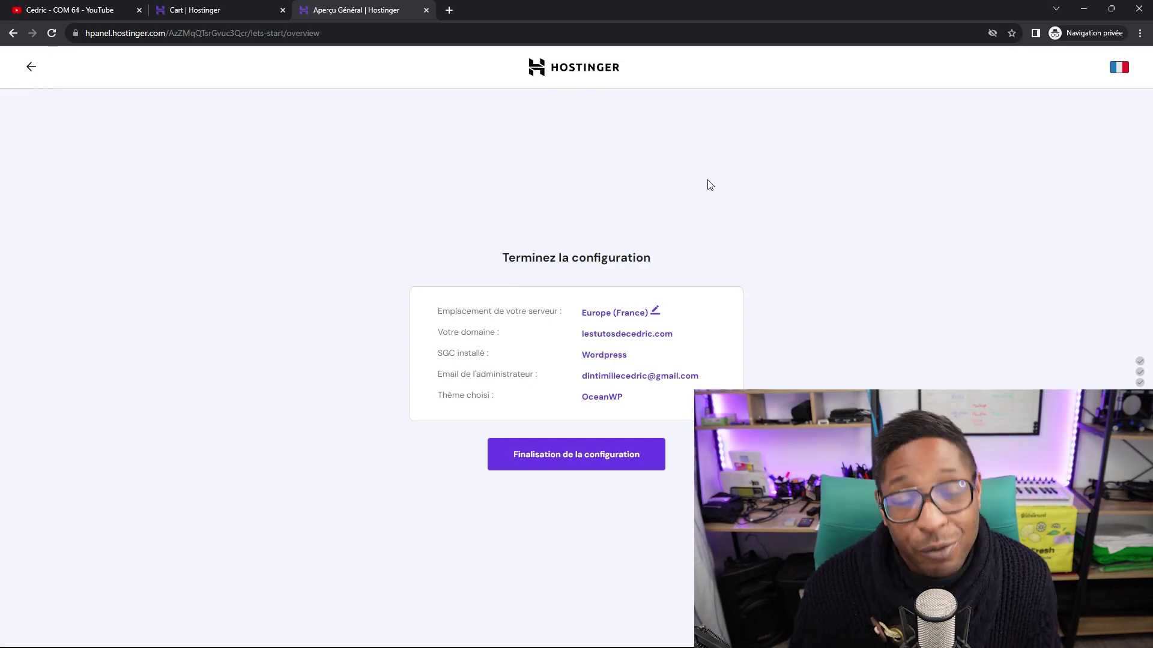
Review the Europe (France) server, .com domain, WordPress and OceanWP summary and finalise setup.
{"action": "mouse_move", "coordinate": [638, 339]}
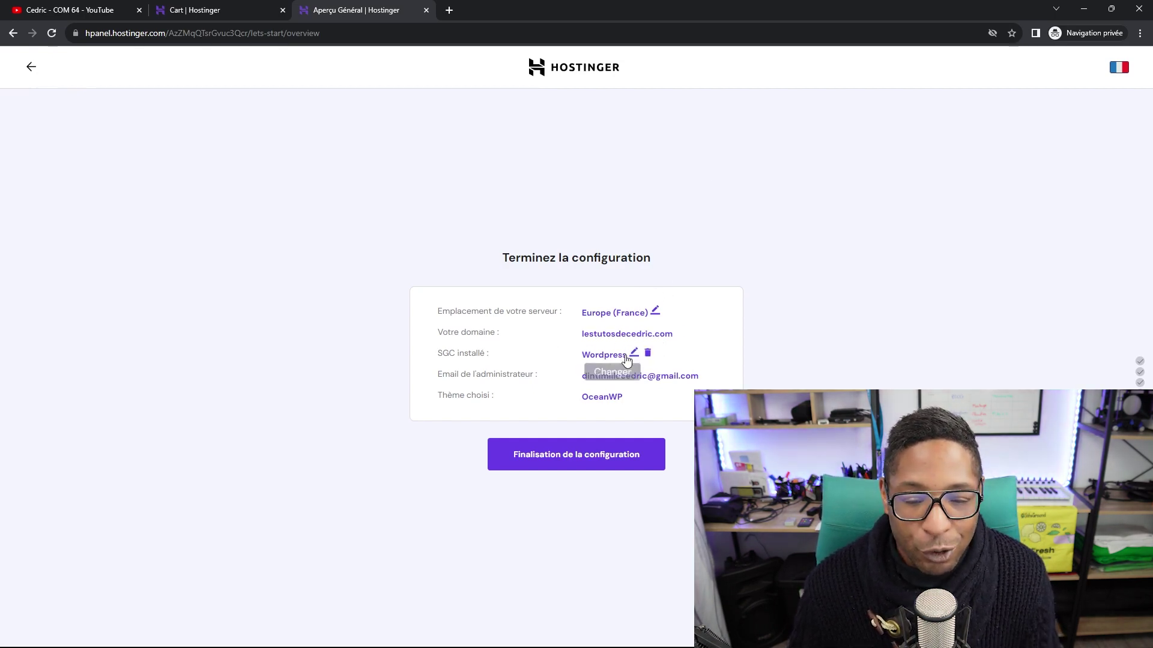
{"action": "mouse_move", "coordinate": [672, 372]}
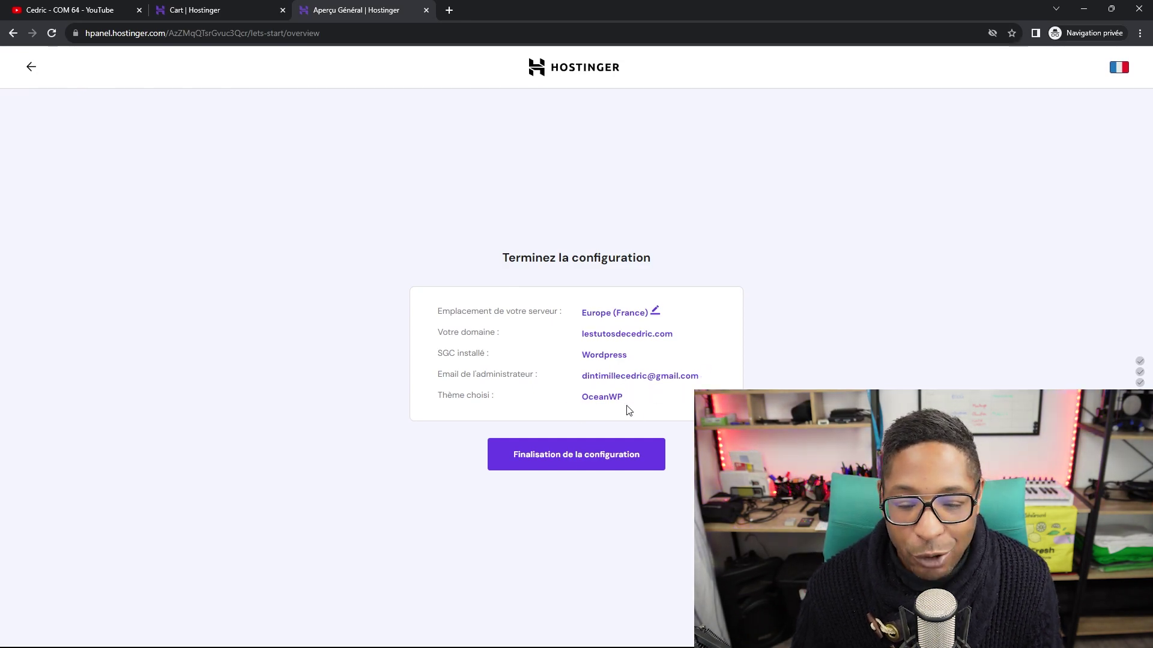
{"action": "left_click", "coordinate": [580, 459]}
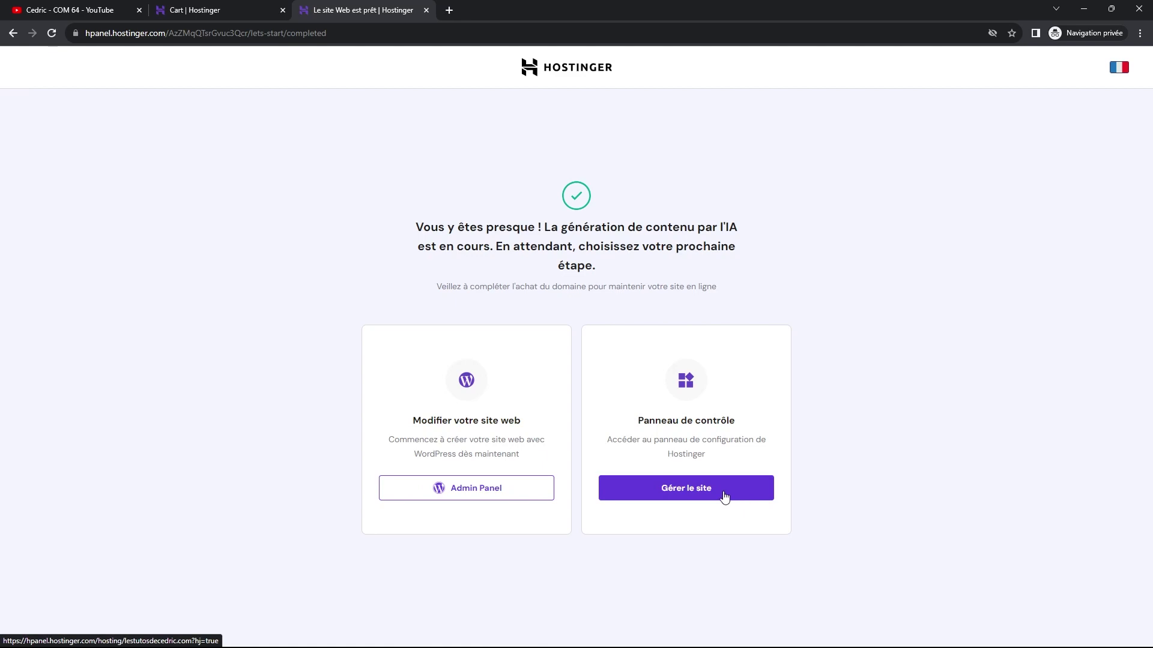
Open the lestutosdecedric.com dashboard, start free email configuration, and reload after the network error.
{"action": "left_click", "coordinate": [686, 490]}
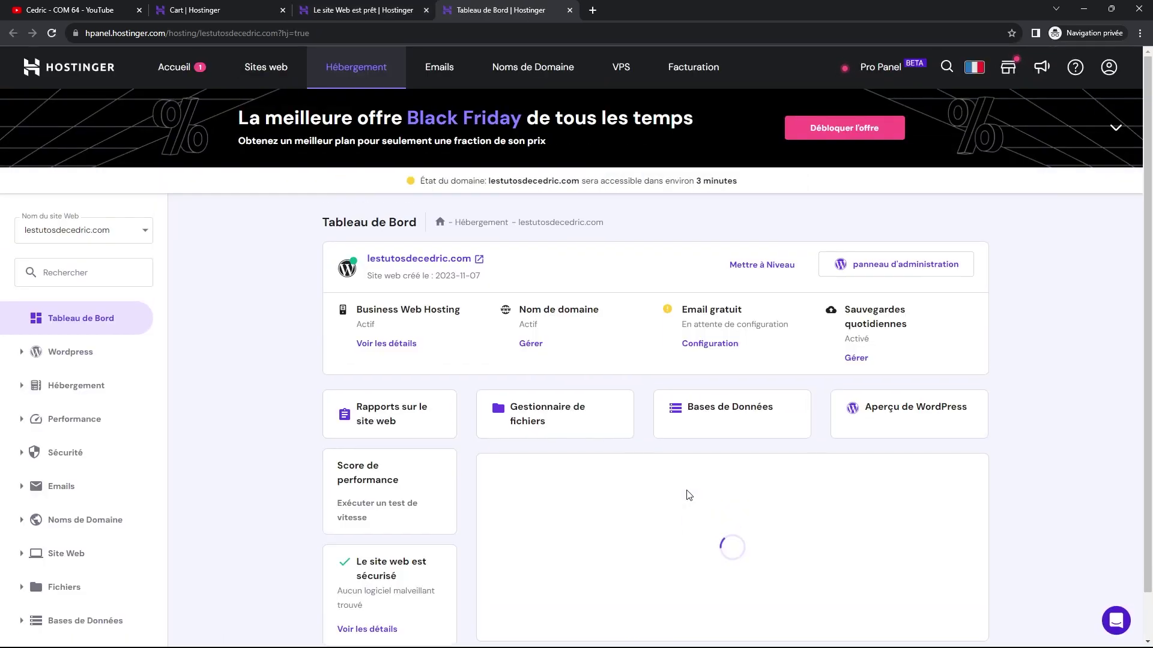
{"action": "scroll", "coordinate": [465, 369], "scroll_direction": "down", "scroll_amount": 1}
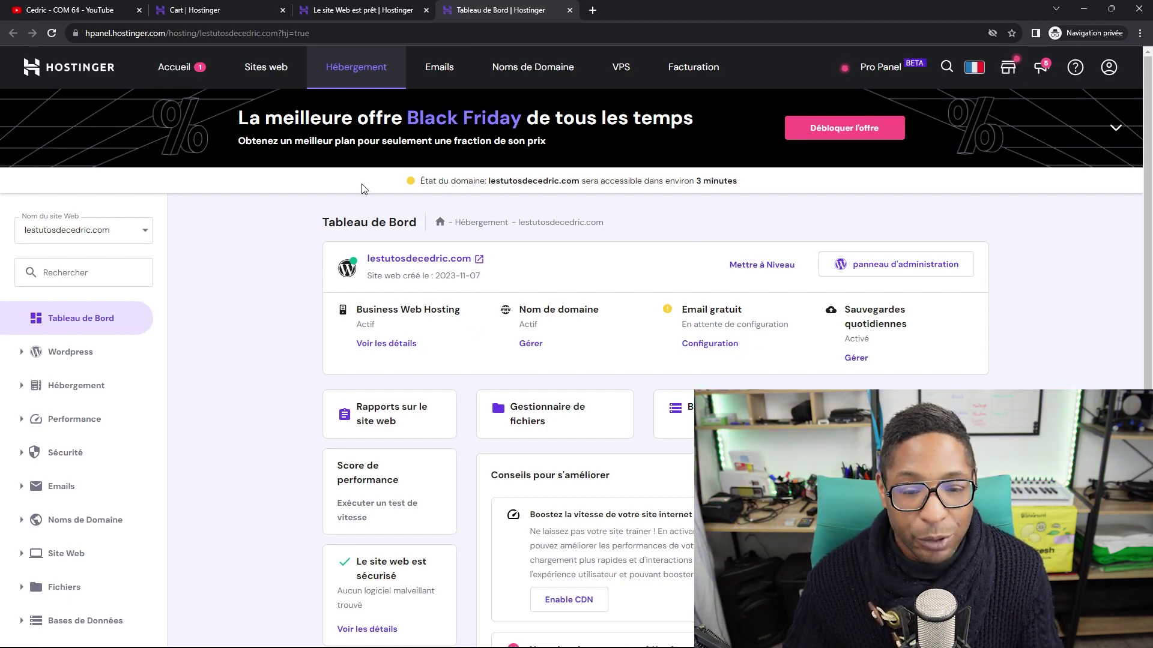
{"action": "left_click", "coordinate": [705, 348]}
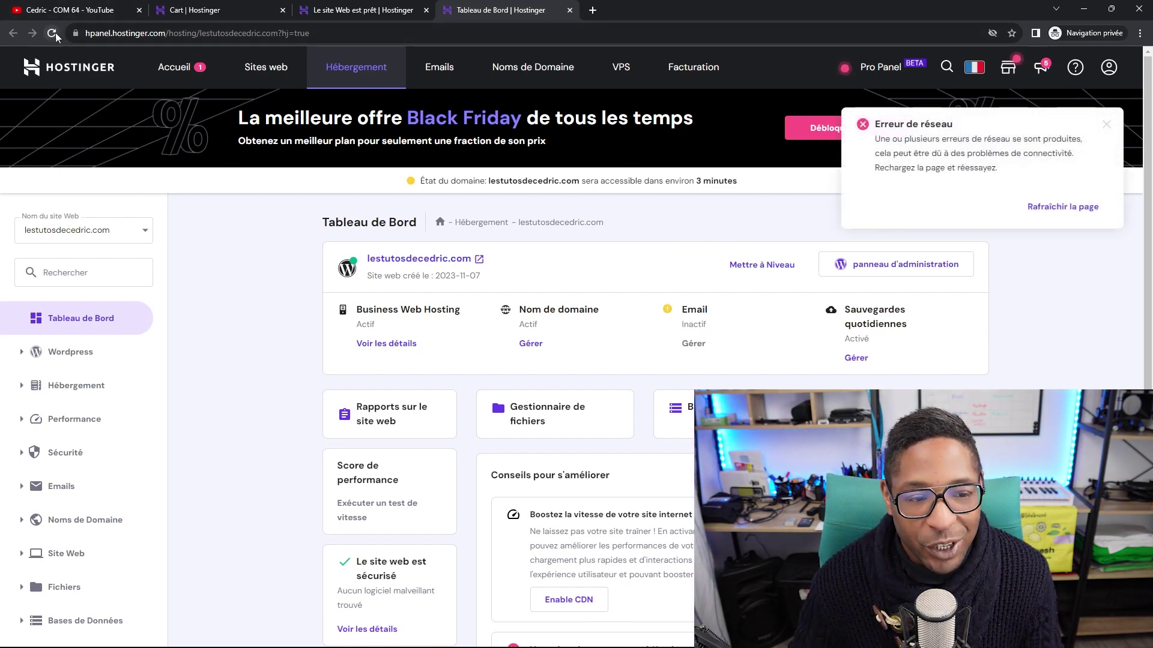
{"action": "left_click", "coordinate": [52, 33]}
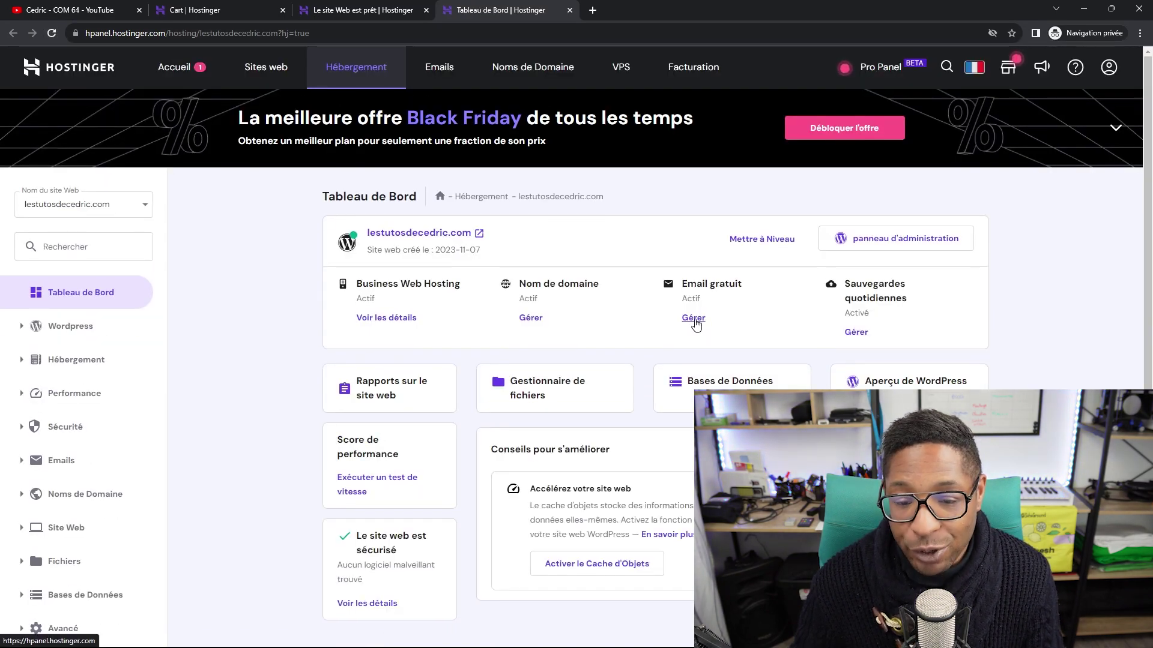
Open the Email gratuit plan choices for lestutosdecedric.com and compare the offers.
{"action": "left_click", "coordinate": [693, 318]}
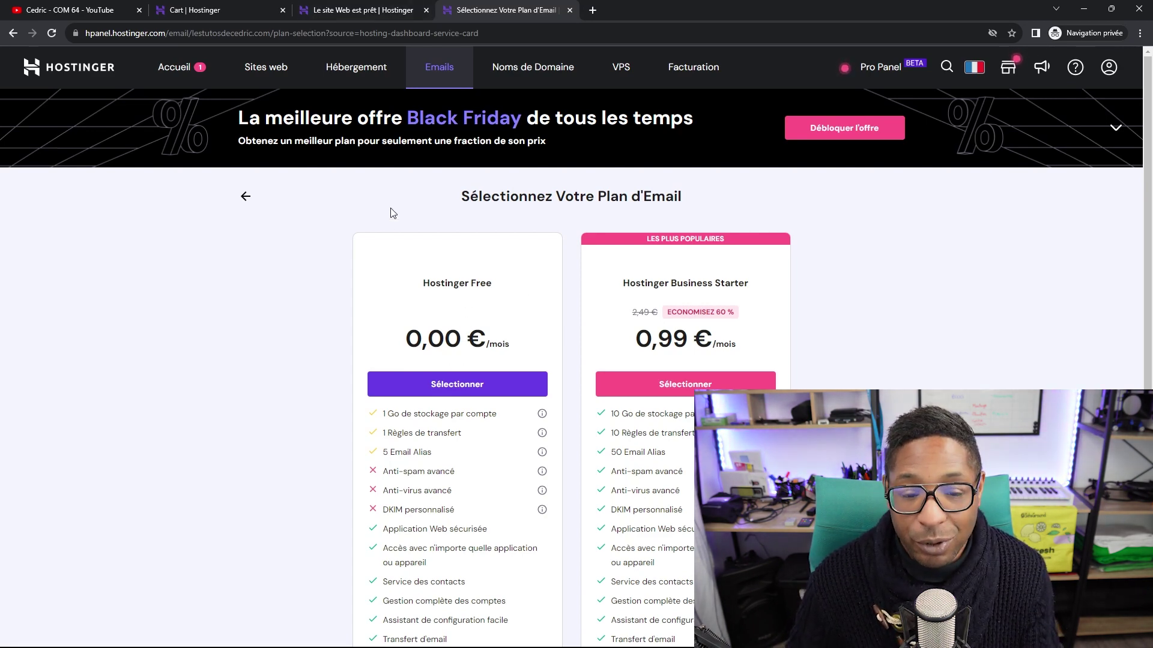
{"action": "scroll", "coordinate": [505, 294], "scroll_direction": "down", "scroll_amount": 1}
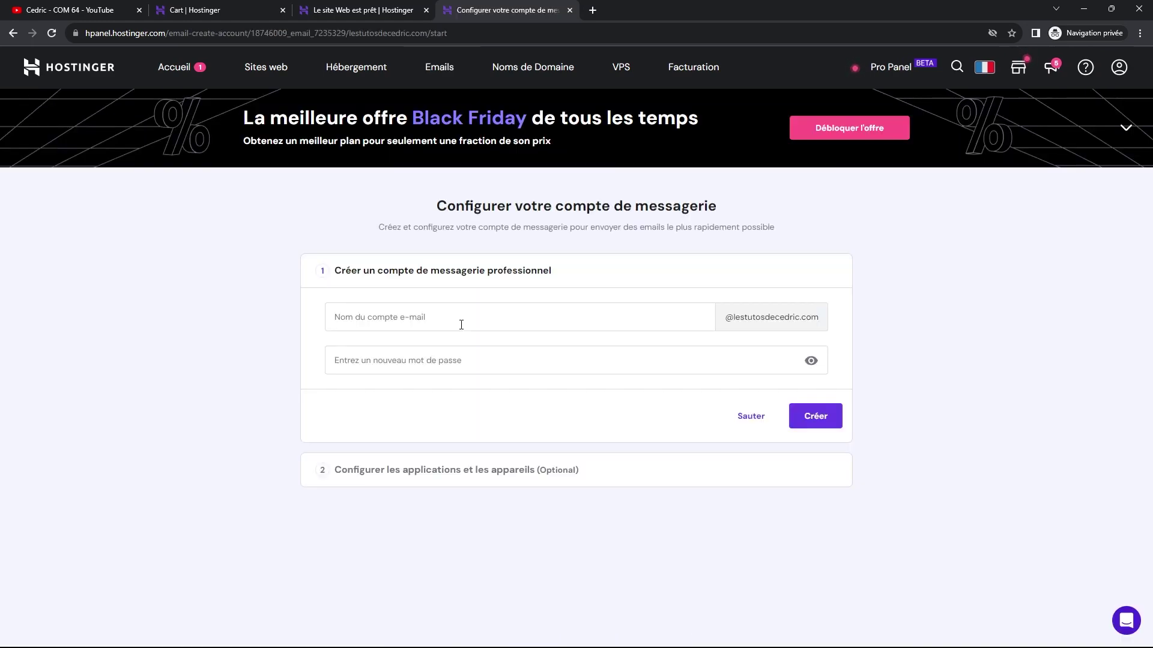
{"action": "left_click", "coordinate": [574, 317]}
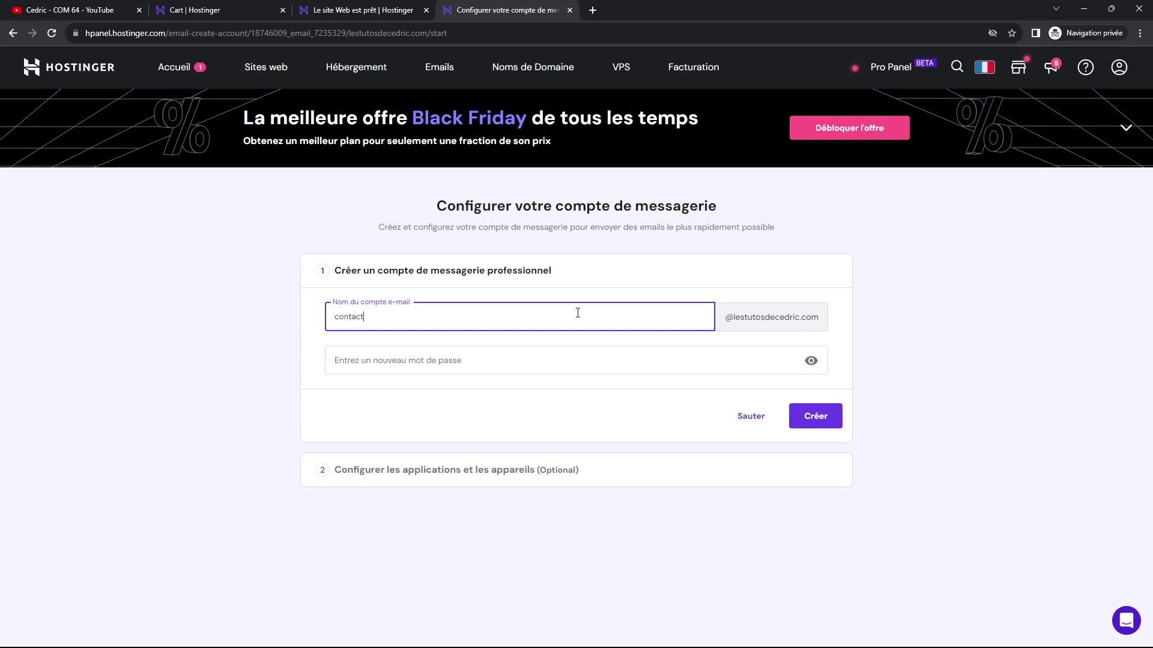
{"action": "left_click", "coordinate": [438, 356]}
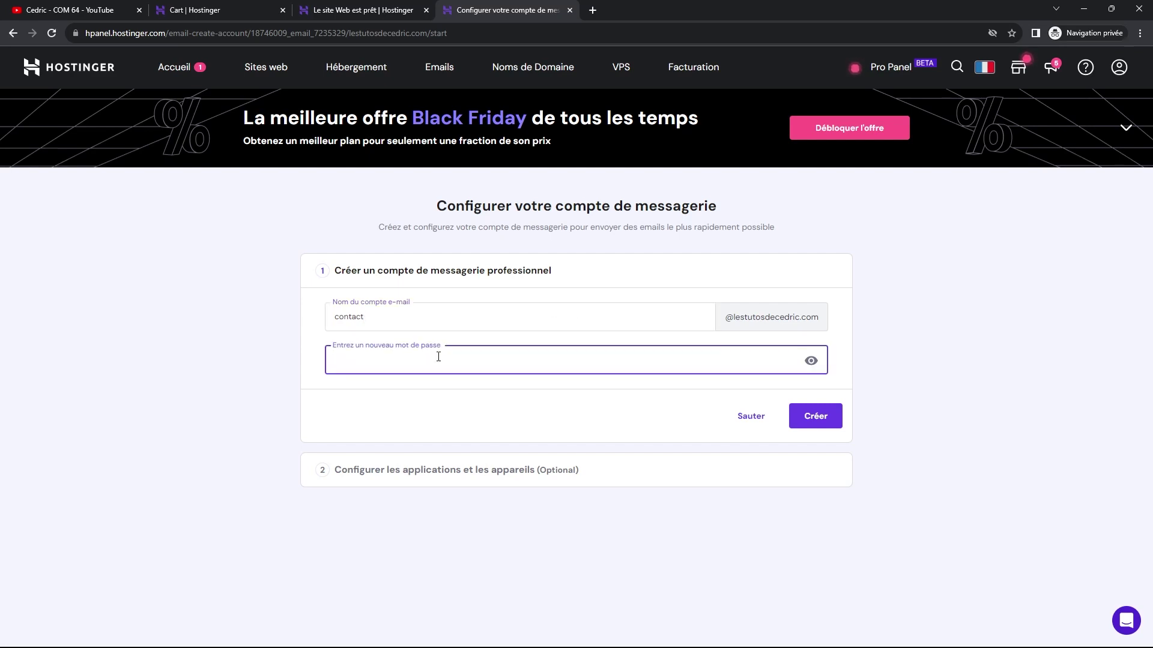
{"action": "type", "text": "12"}
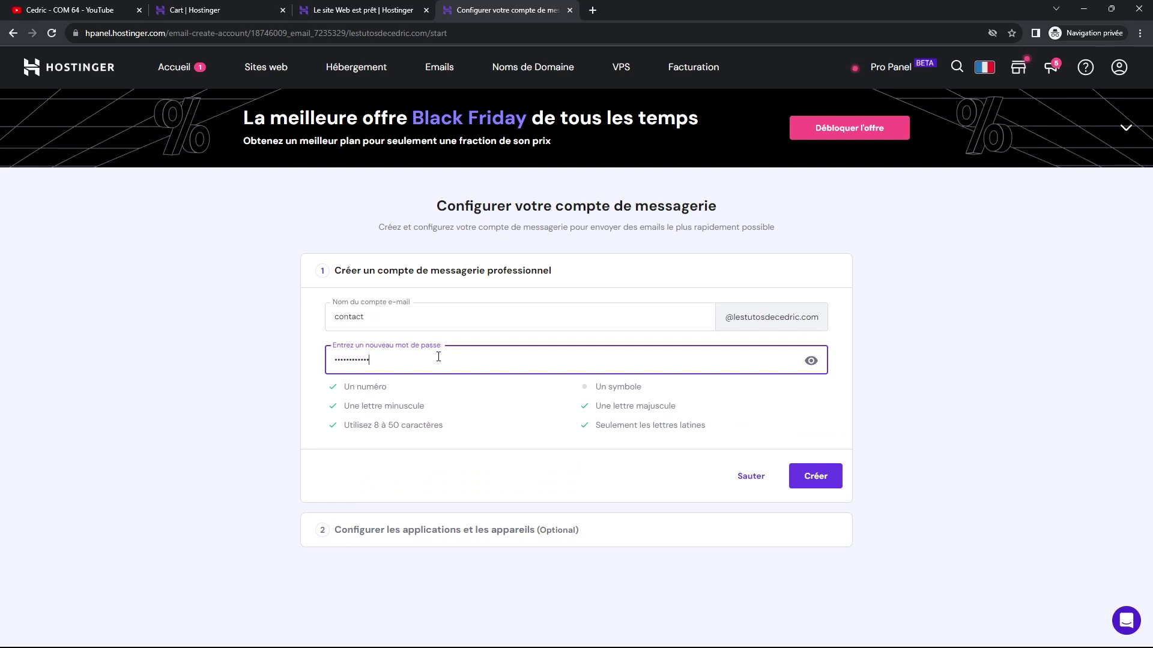
{"action": "key", "text": "BackSpace"}
{"action": "key", "text": "BackSpace"}
{"action": "key", "text": "BackSpace"}
{"action": "key", "text": "BackSpace"}
{"action": "key", "text": "BackSpace"}
{"action": "key", "text": "BackSpace"}
{"action": "key", "text": "BackSpace"}
{"action": "key", "text": "BackSpace"}
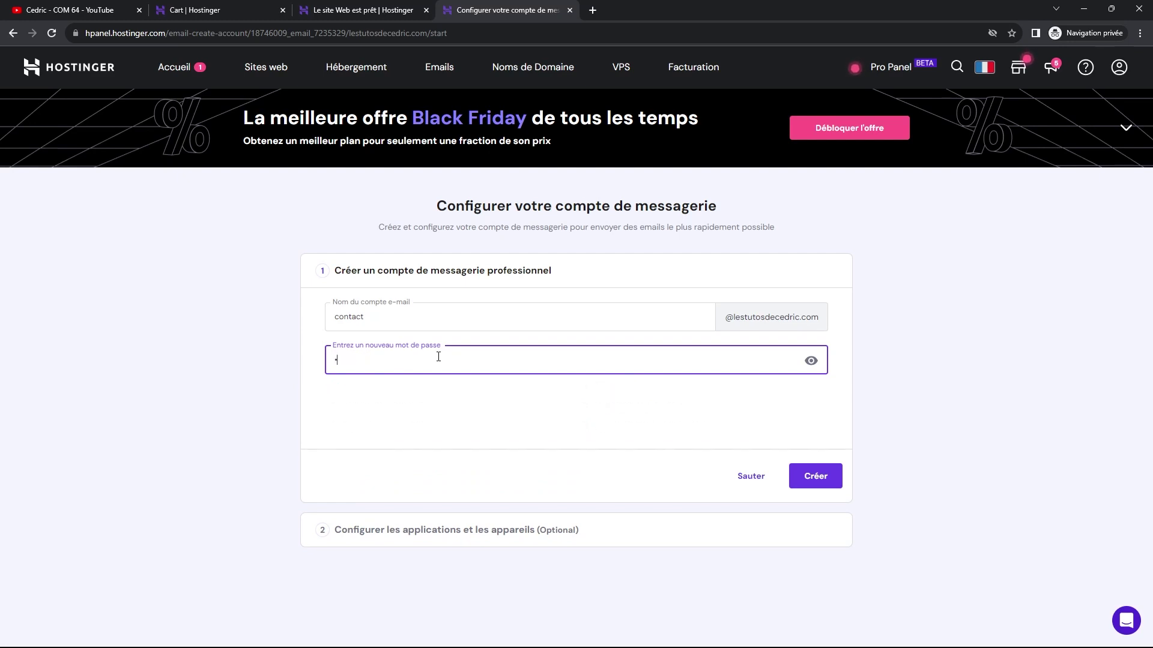
{"action": "type", "text": "•••"}
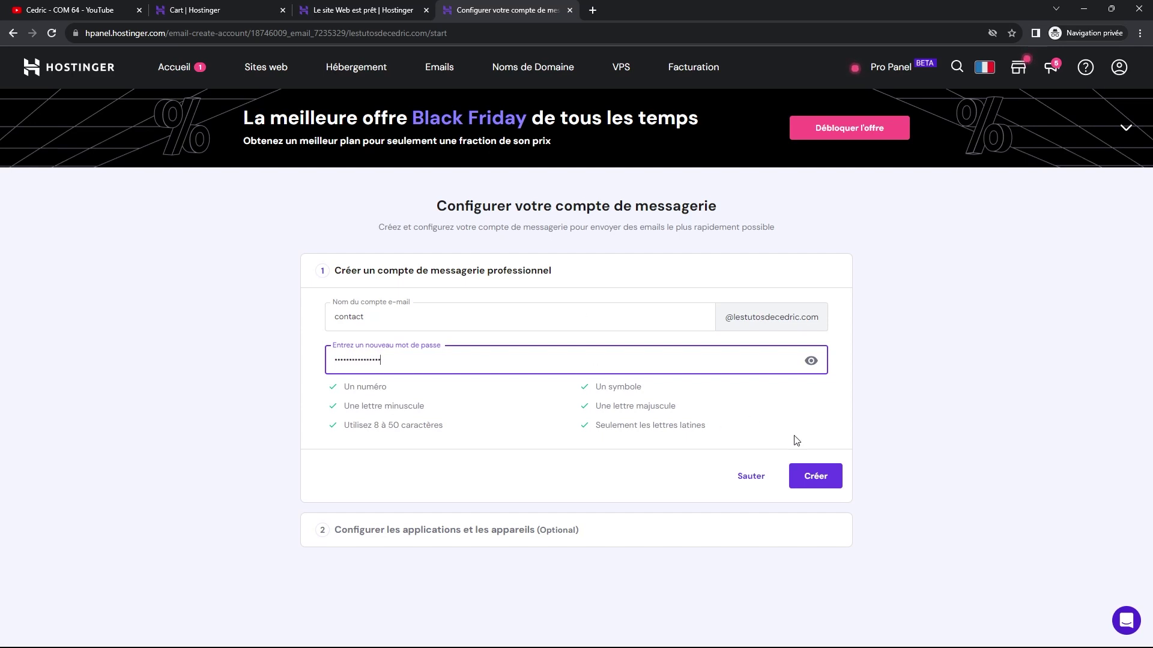
{"action": "left_click", "coordinate": [814, 480]}
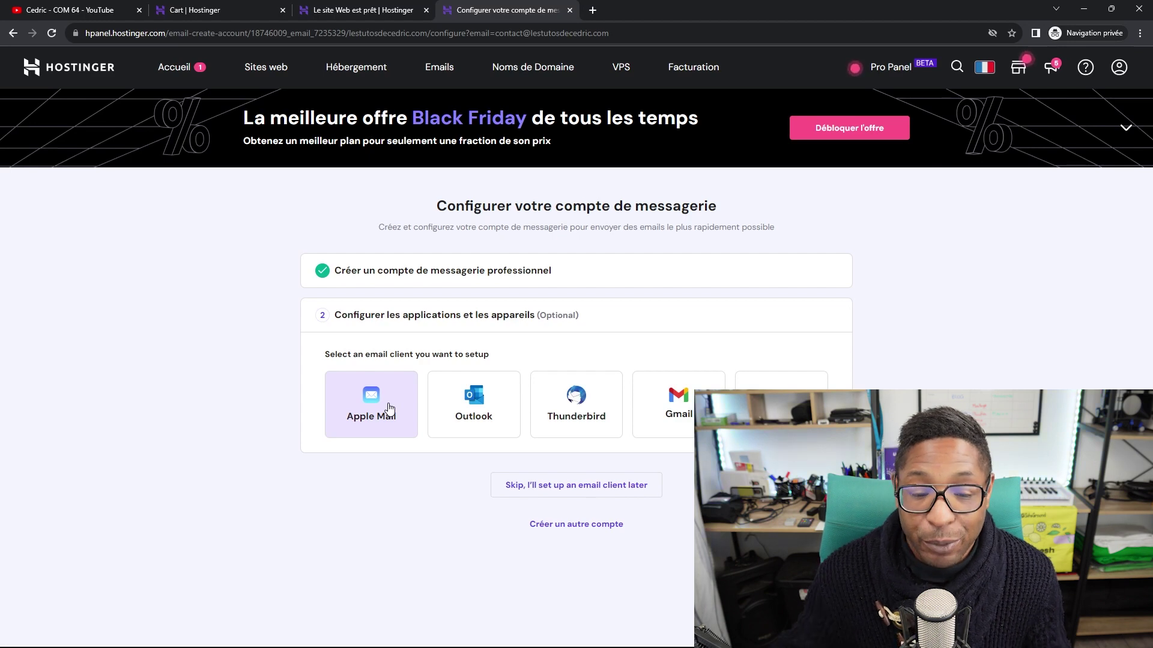
View the automatic Outlook configuration instructions for the new mailbox.
{"action": "left_click", "coordinate": [472, 399]}
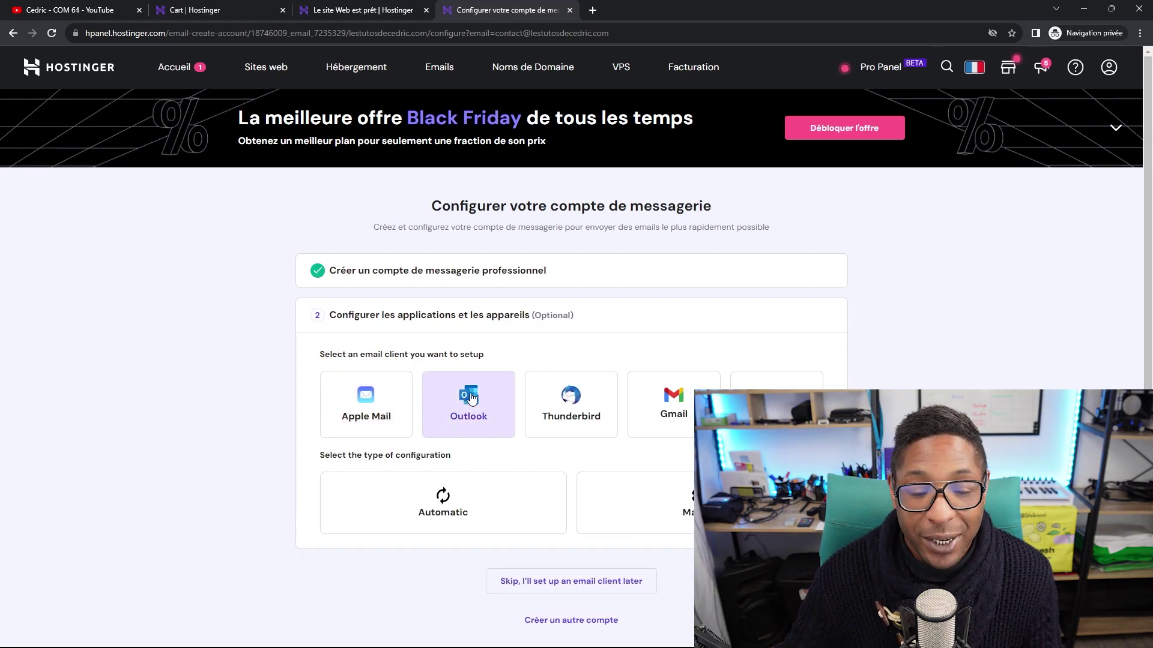
{"action": "scroll", "coordinate": [548, 456], "scroll_direction": "down", "scroll_amount": 1}
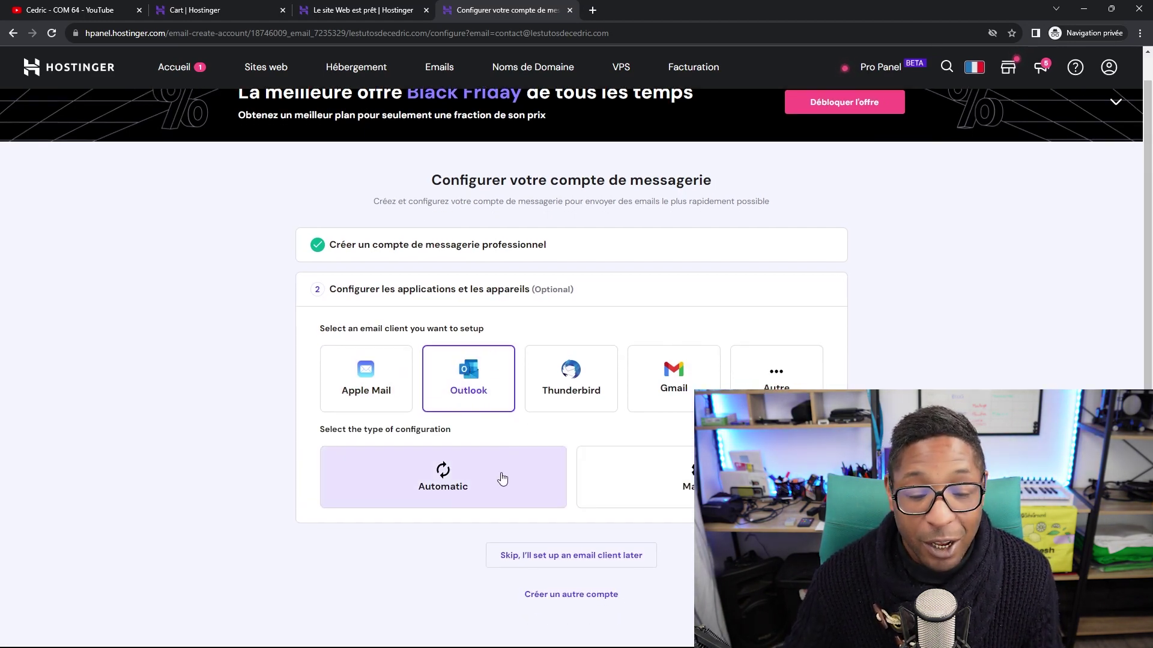
{"action": "left_click", "coordinate": [502, 478]}
{"action": "scroll", "coordinate": [501, 477], "scroll_direction": "down", "scroll_amount": 3}
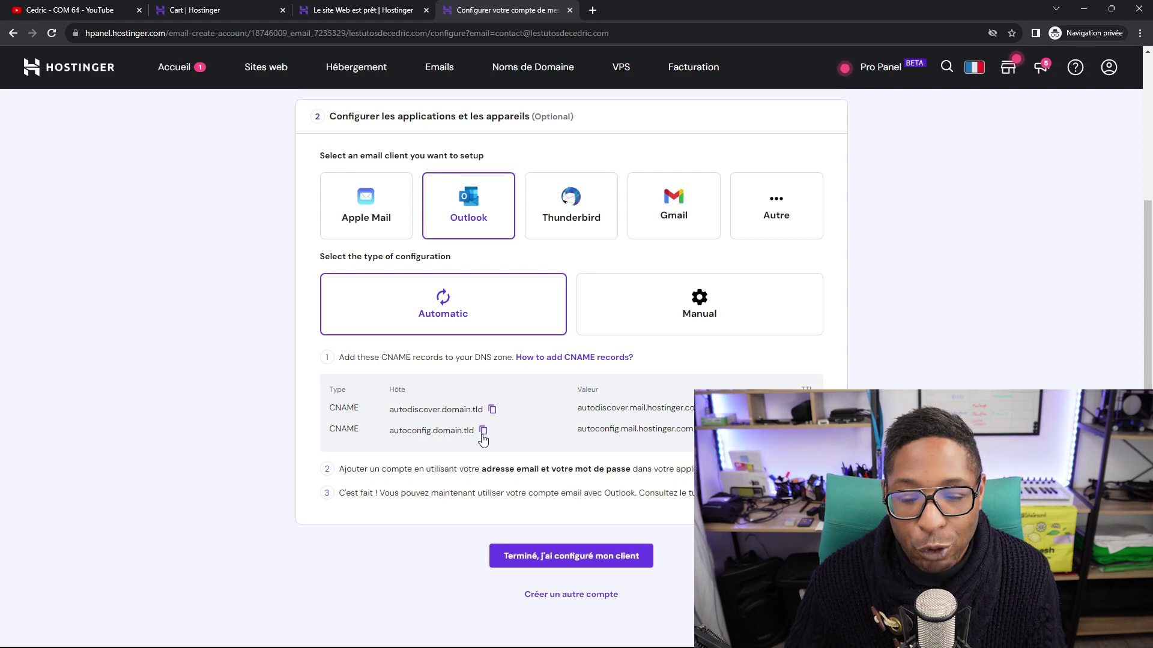
{"action": "scroll", "coordinate": [601, 420], "scroll_direction": "up", "scroll_amount": 1}
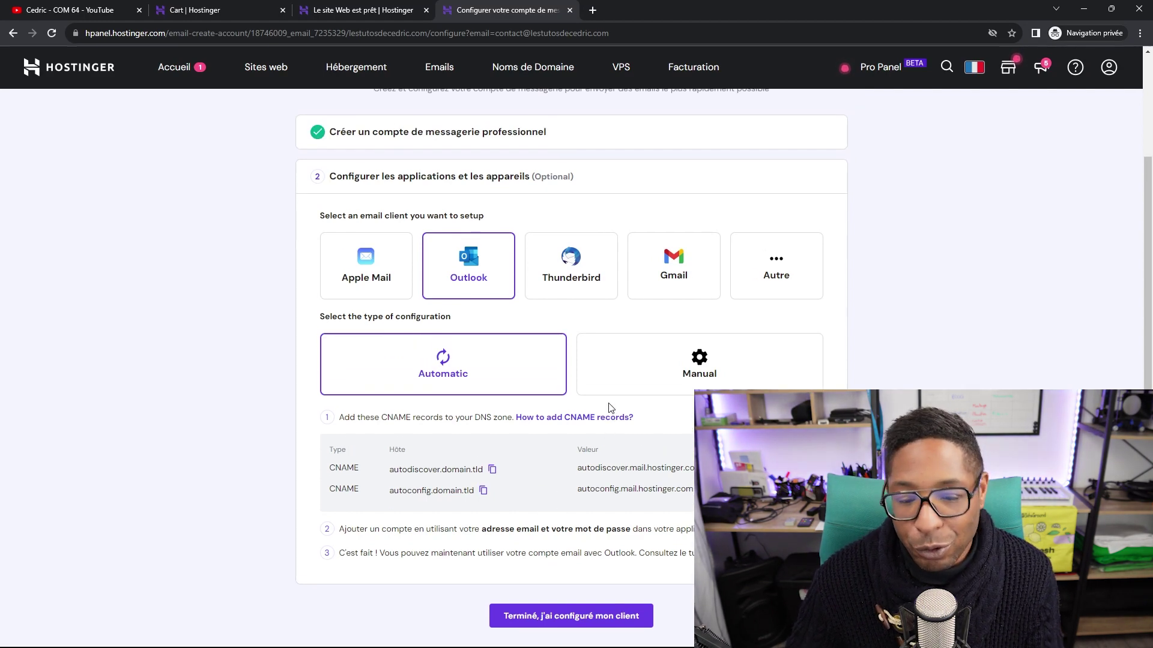
{"action": "scroll", "coordinate": [600, 426], "scroll_direction": "down", "scroll_amount": 1}
{"action": "scroll", "coordinate": [598, 426], "scroll_direction": "down", "scroll_amount": 1}
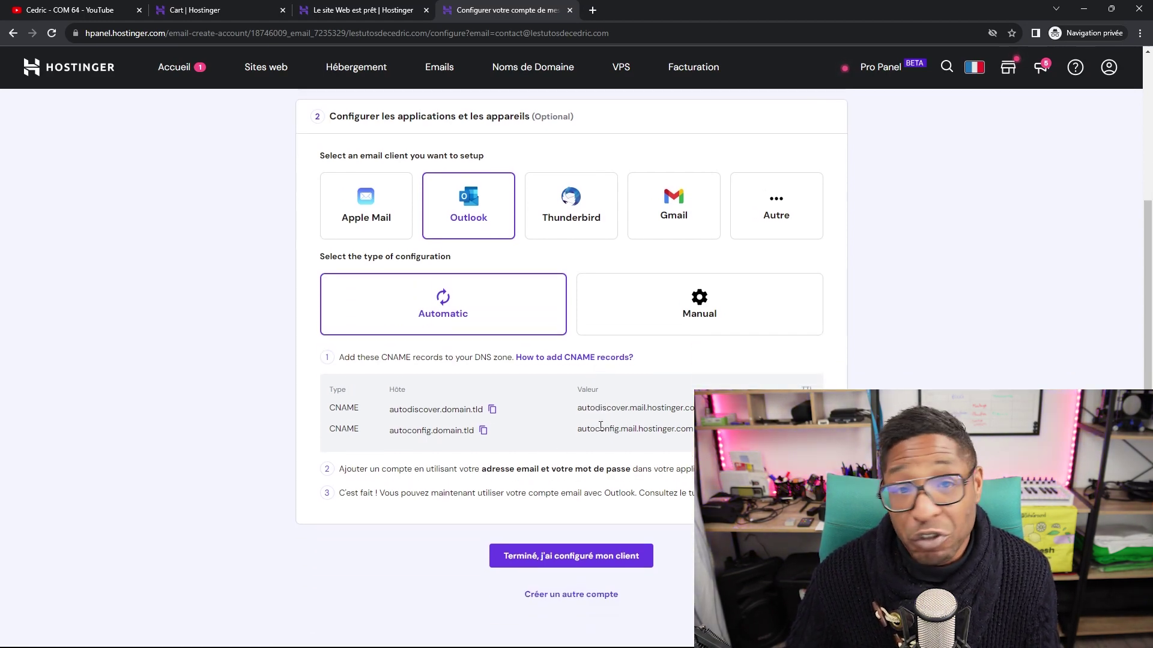
Review the Gmail mobile and desktop setup steps, then mark the client setup finished.
{"action": "left_click", "coordinate": [657, 237]}
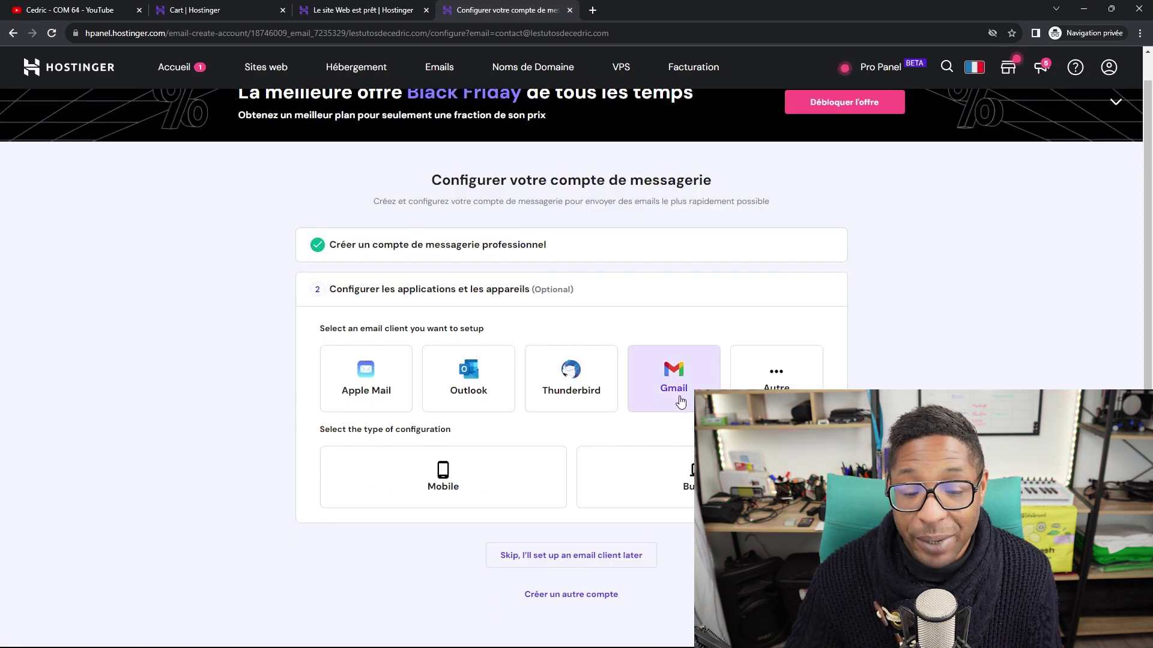
{"action": "left_click", "coordinate": [468, 469]}
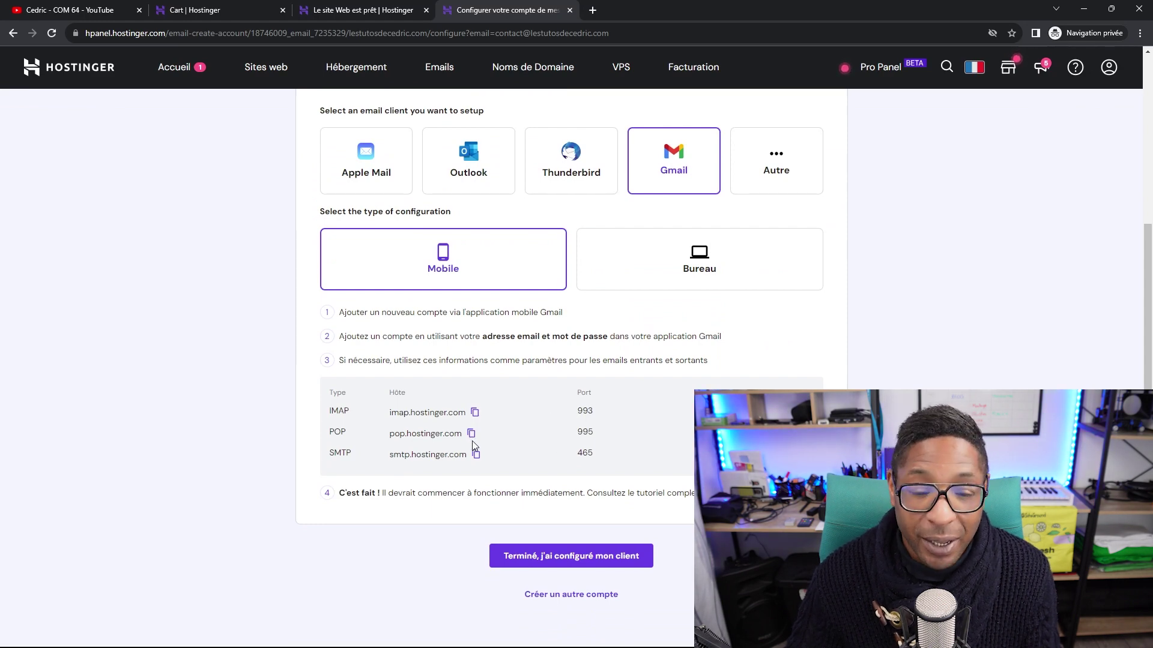
{"action": "scroll", "coordinate": [472, 442], "scroll_direction": "up", "scroll_amount": 1}
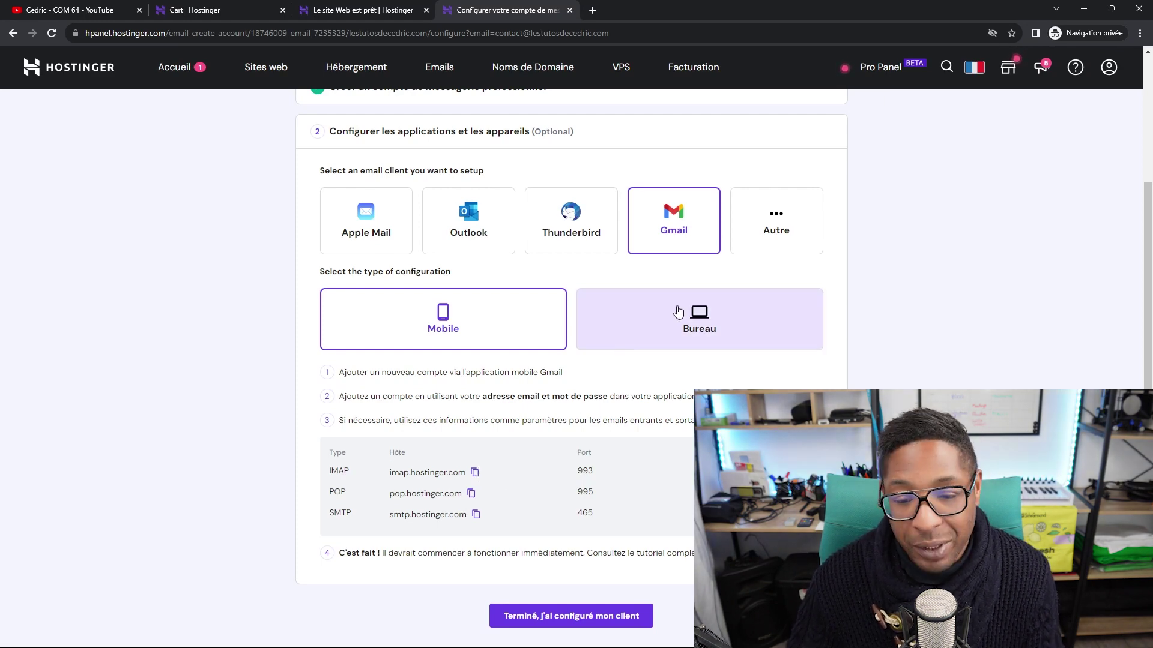
{"action": "left_click", "coordinate": [687, 327]}
{"action": "scroll", "coordinate": [415, 408], "scroll_direction": "down", "scroll_amount": 1}
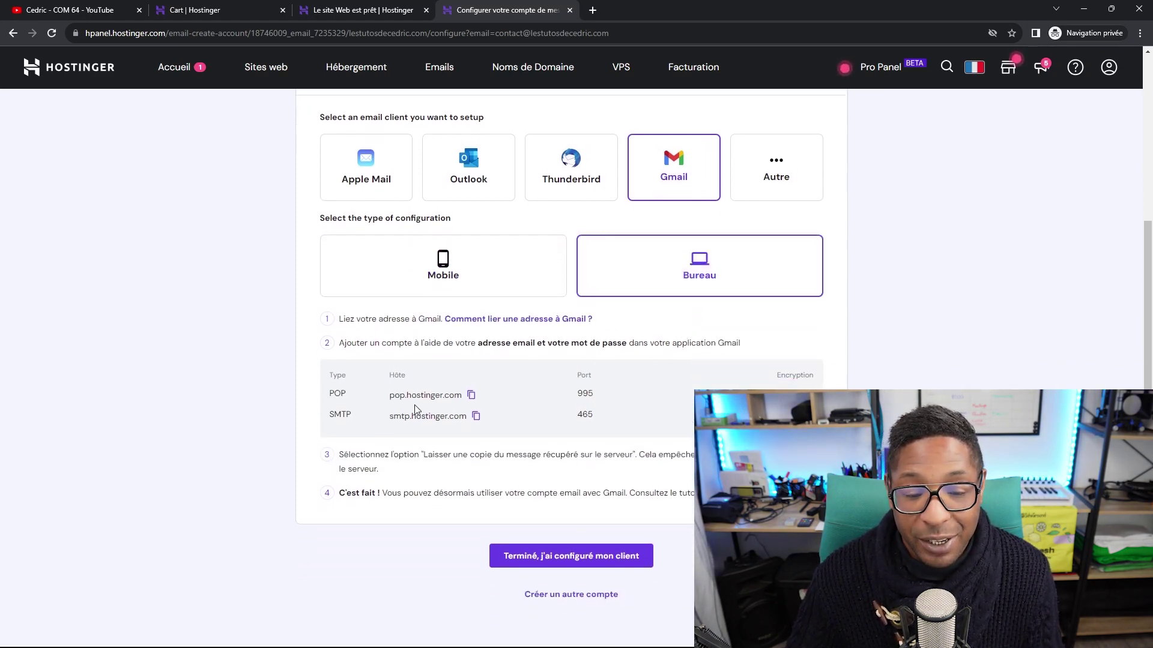
{"action": "scroll", "coordinate": [556, 388], "scroll_direction": "up", "scroll_amount": 5}
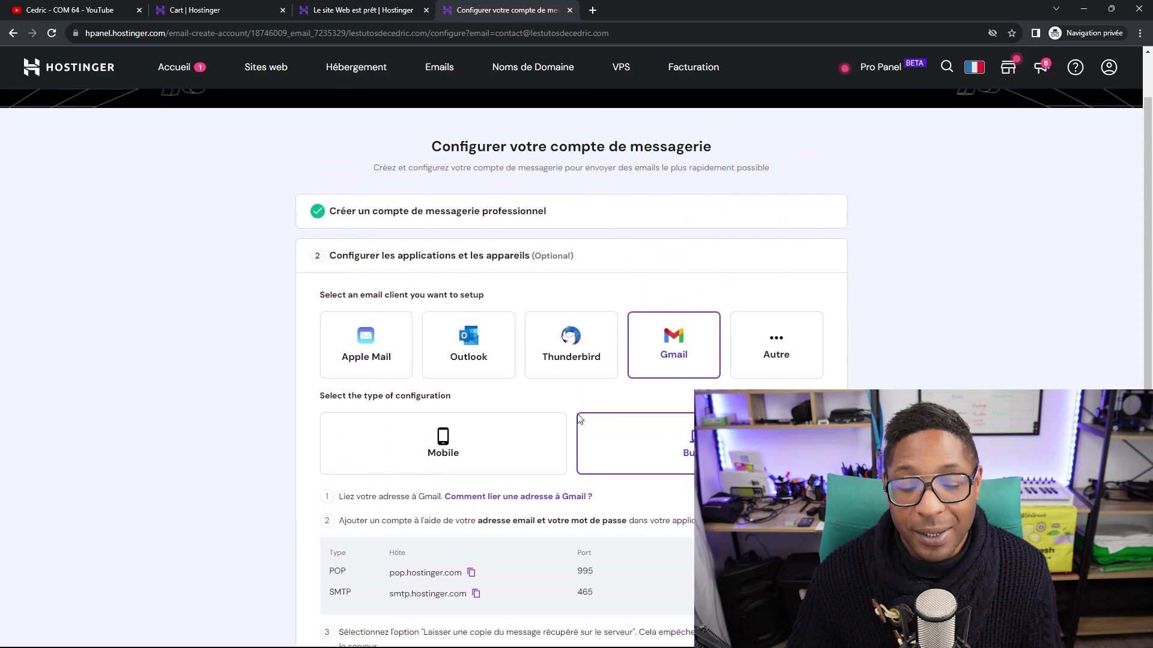
{"action": "scroll", "coordinate": [548, 594], "scroll_direction": "down", "scroll_amount": 5}
{"action": "left_click", "coordinate": [562, 554]}
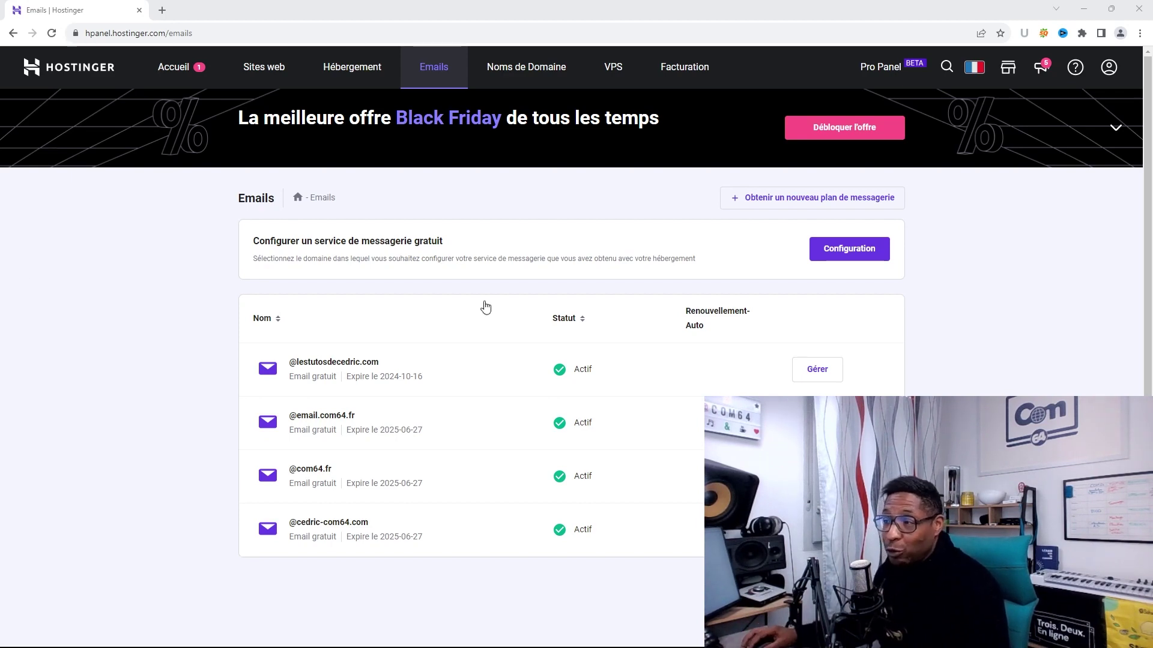
Reload the Emails list and manage the lestutosdecedric.com row to see its contact mailbox.
{"action": "left_click", "coordinate": [430, 73]}
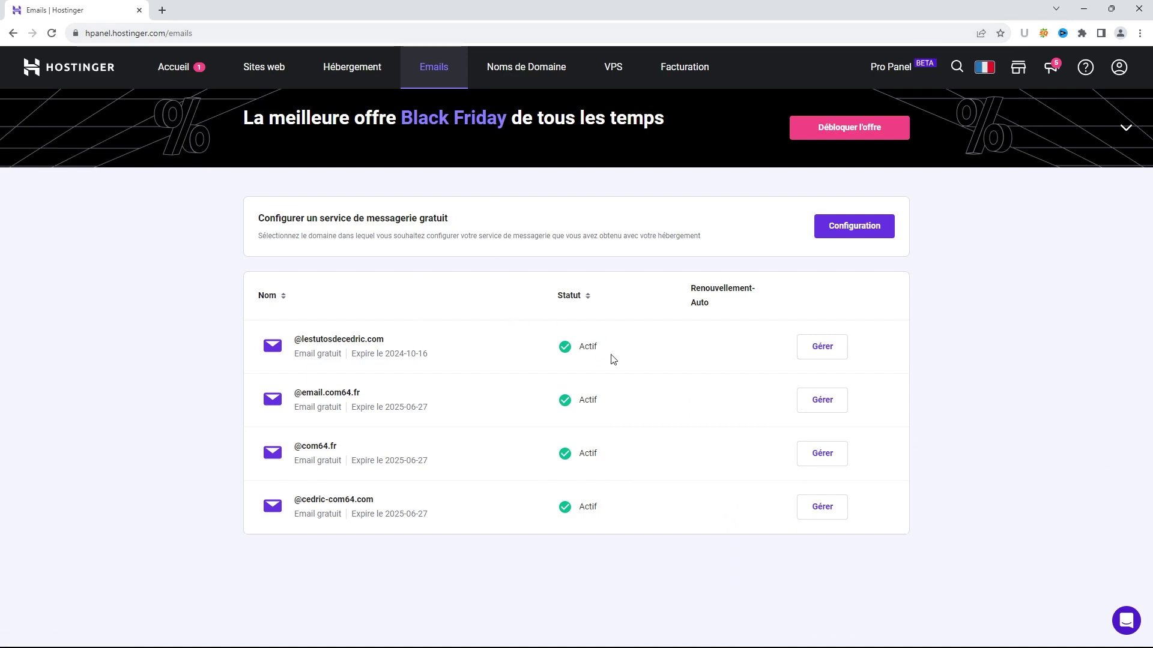
{"action": "left_click", "coordinate": [822, 347]}
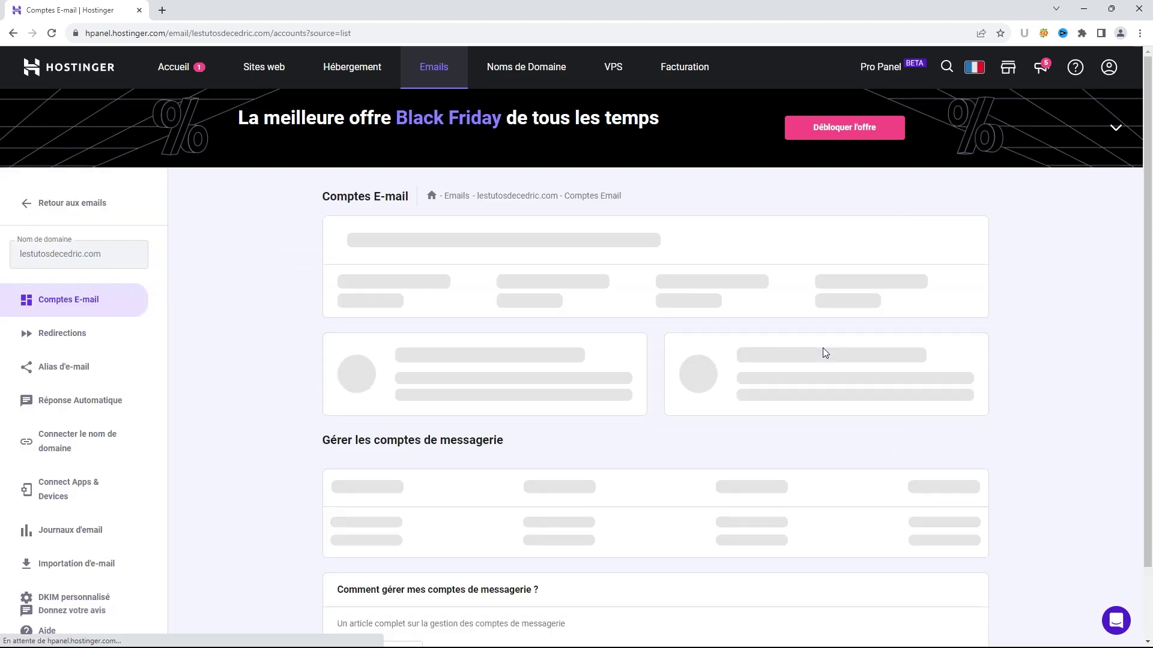
{"action": "scroll", "coordinate": [822, 352], "scroll_direction": "down", "scroll_amount": 1}
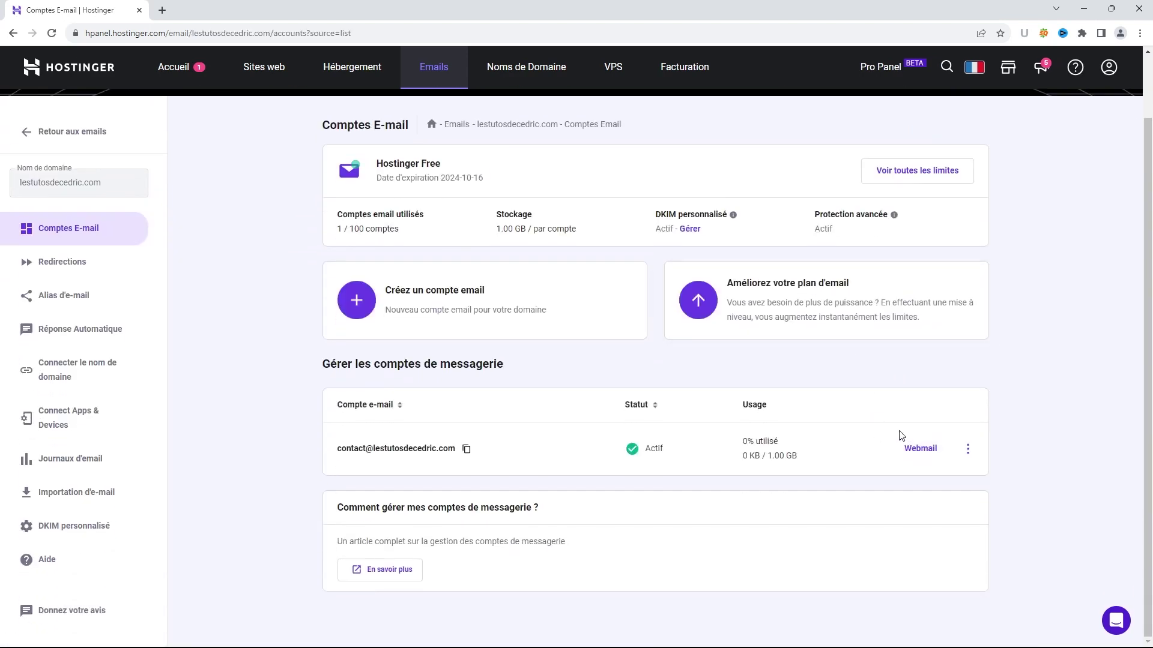
Log in to the contact mailbox in Webmail with its password and begin a new message.
{"action": "left_click", "coordinate": [921, 452]}
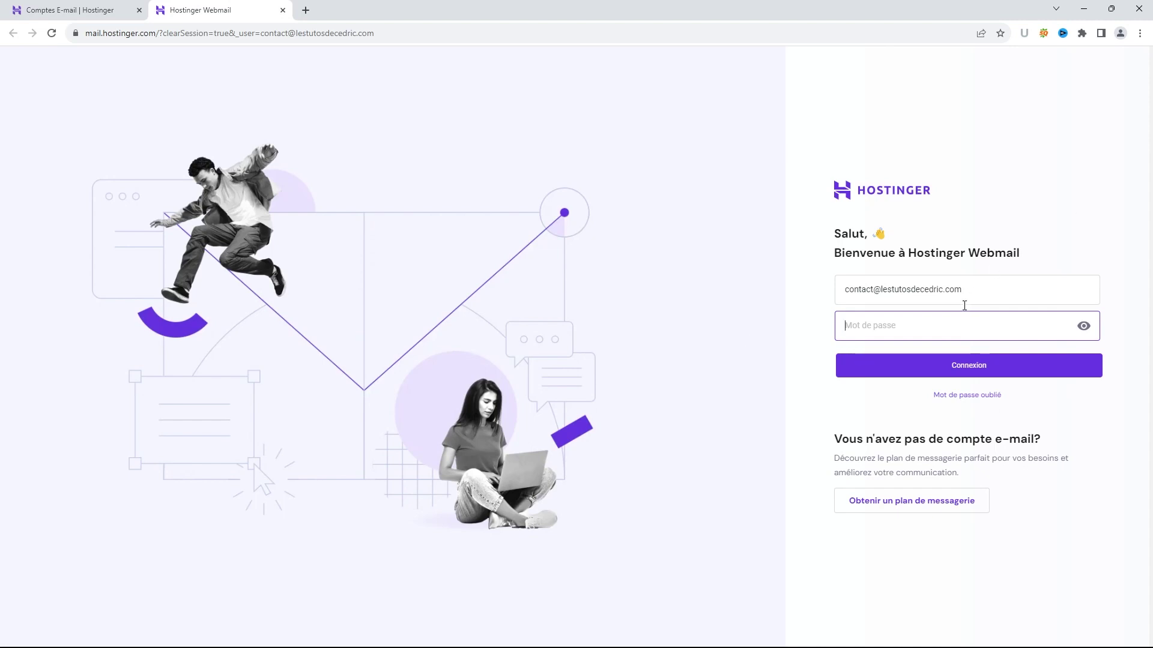
{"action": "type", "text": "1"}
{"action": "left_click", "coordinate": [955, 370]}
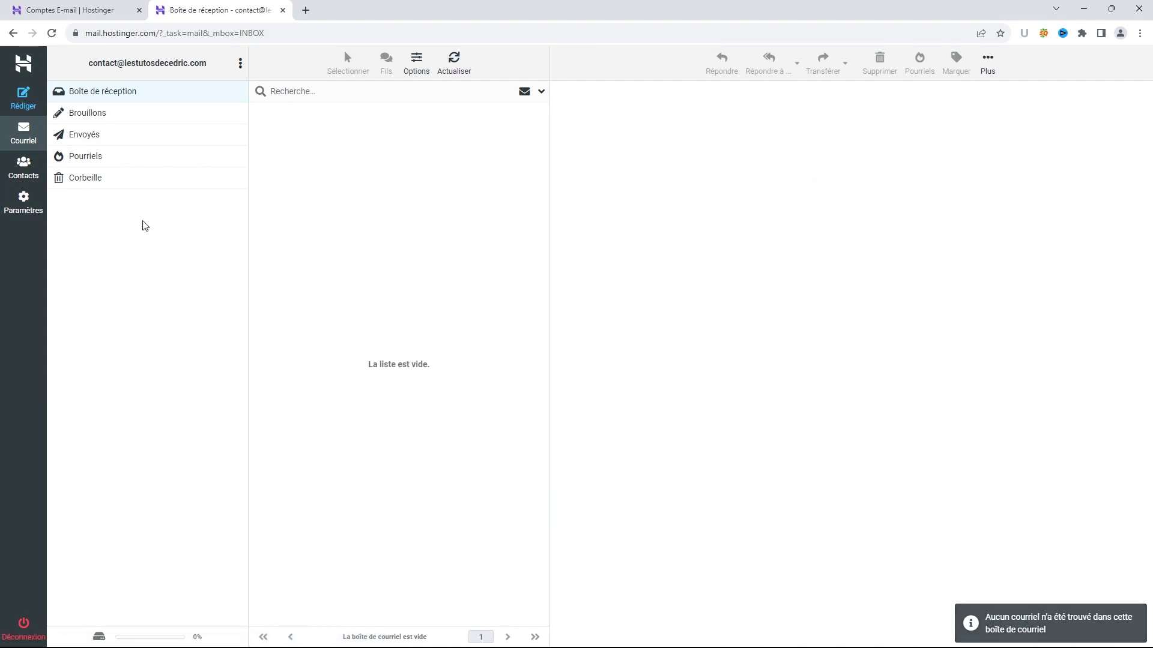
{"action": "left_click", "coordinate": [26, 99]}
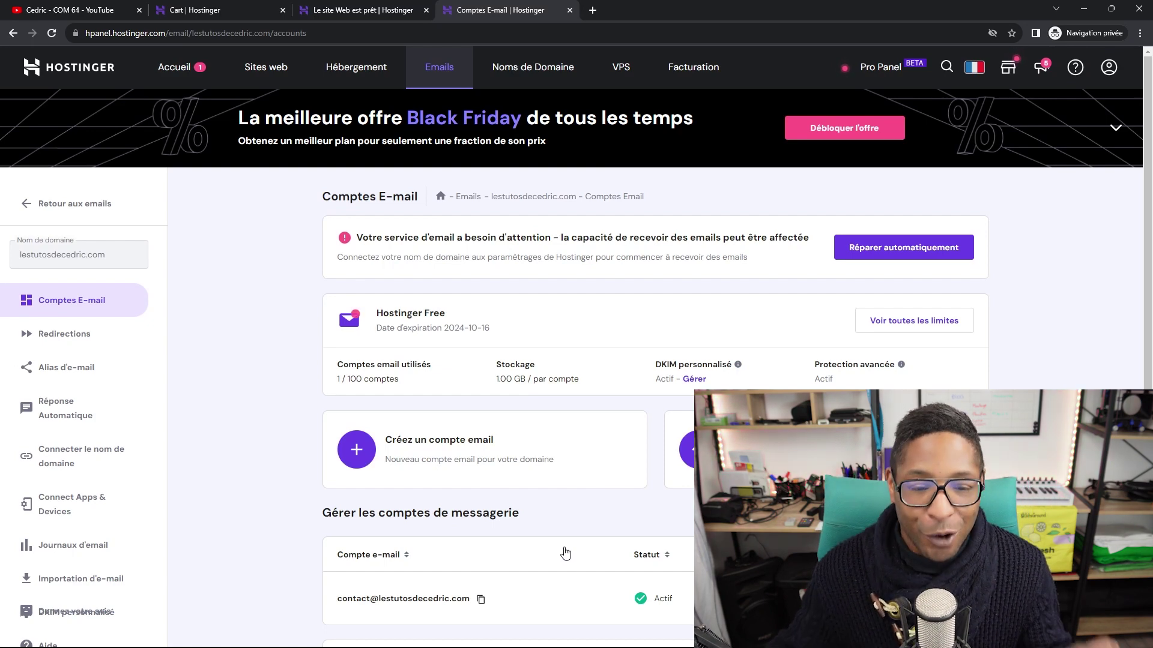
Leave the email list and view the Business Web Hosting plan's resource usage.
{"action": "left_click", "coordinate": [77, 205]}
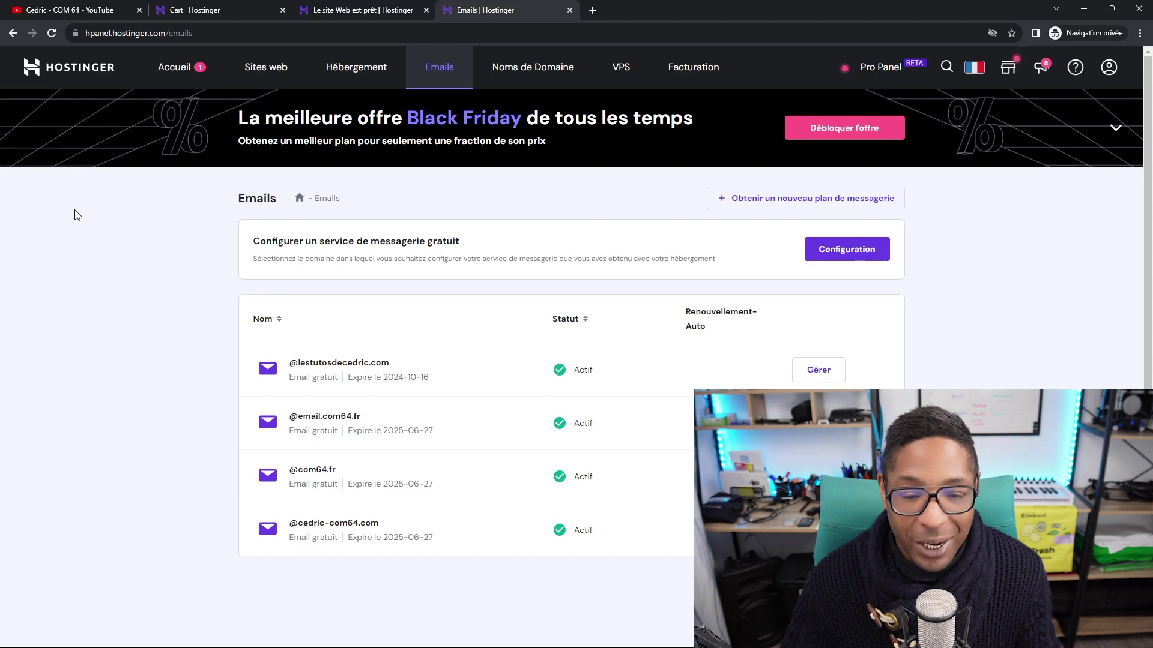
{"action": "left_click", "coordinate": [354, 77]}
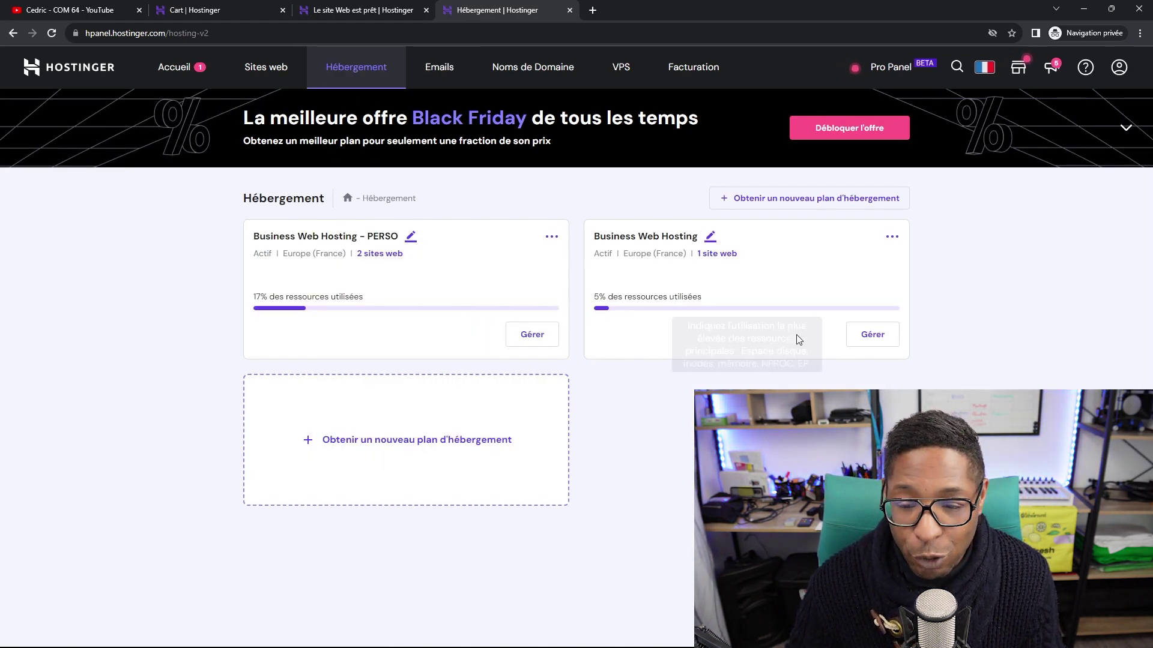
{"action": "left_click", "coordinate": [870, 334]}
{"action": "scroll", "coordinate": [587, 304], "scroll_direction": "down", "scroll_amount": 4}
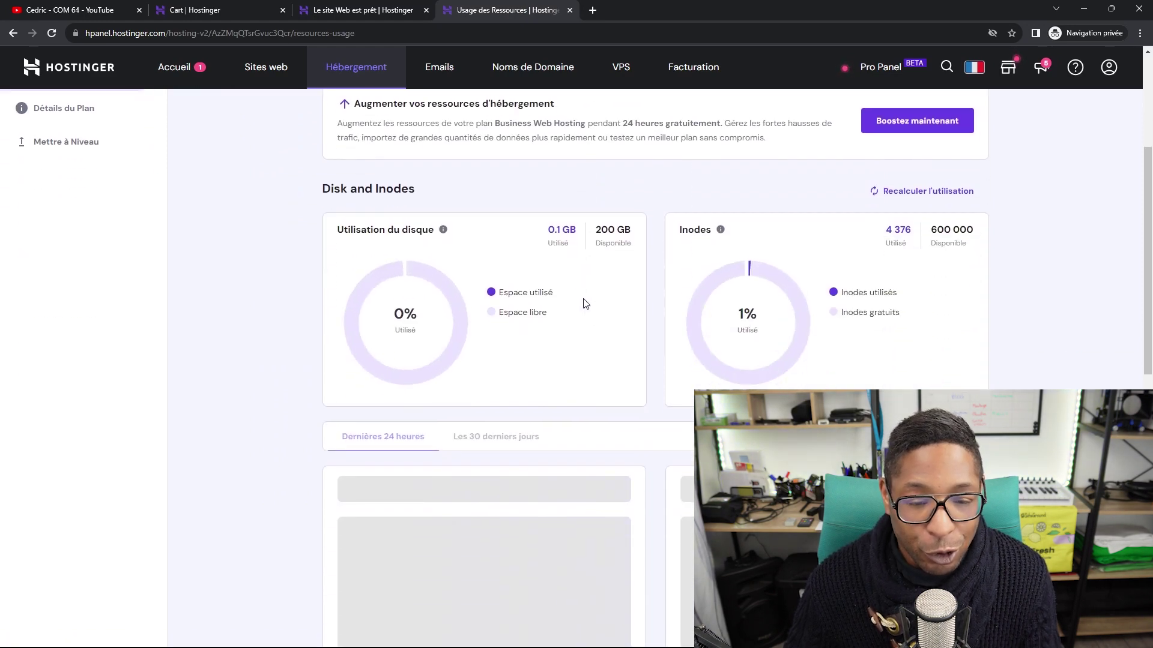
{"action": "scroll", "coordinate": [528, 300], "scroll_direction": "up", "scroll_amount": 3}
Open the WordPress admin panel for lestutosdecedric.com from the Sites web list.
{"action": "left_click", "coordinate": [128, 194]}
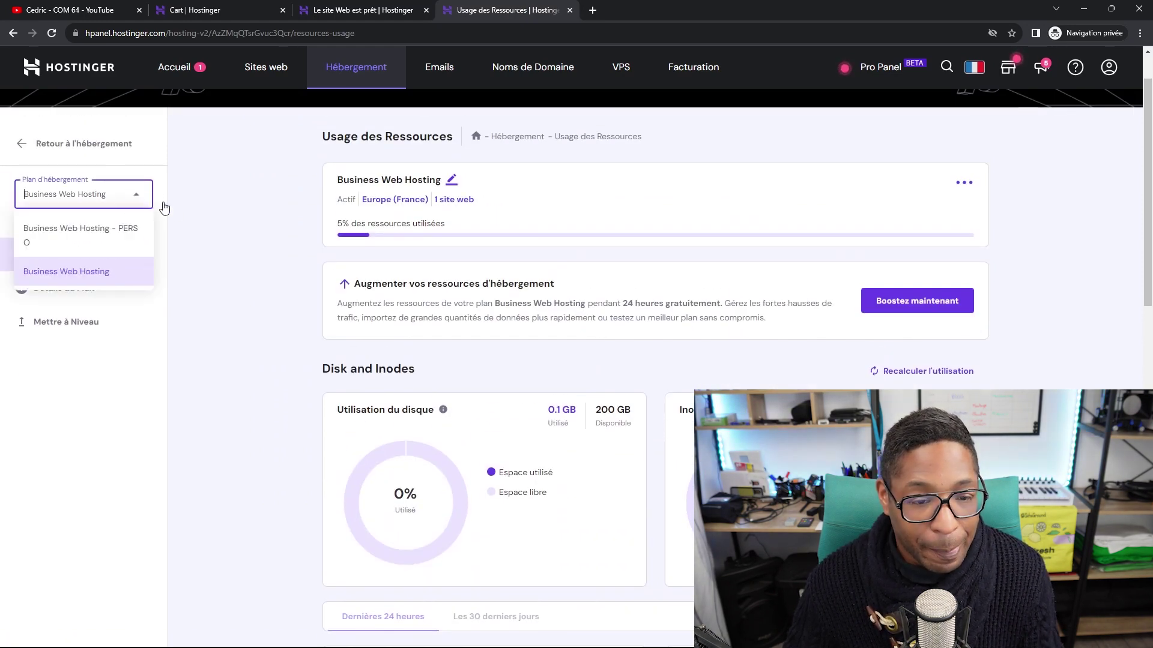
{"action": "left_click", "coordinate": [269, 70]}
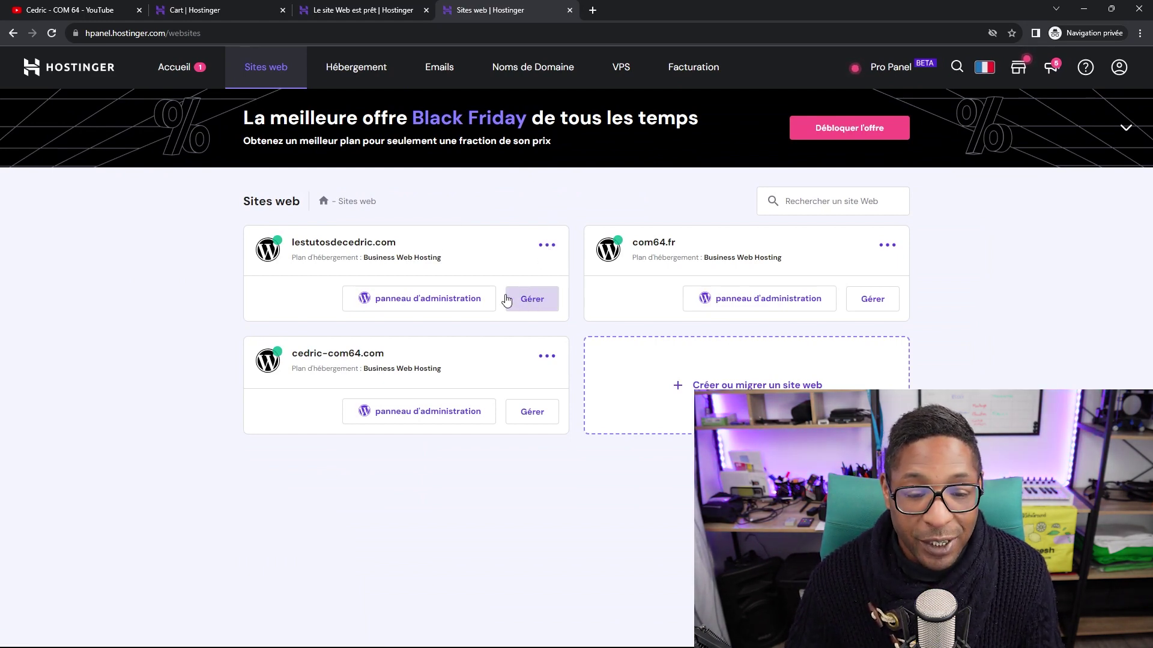
{"action": "left_click", "coordinate": [451, 298]}
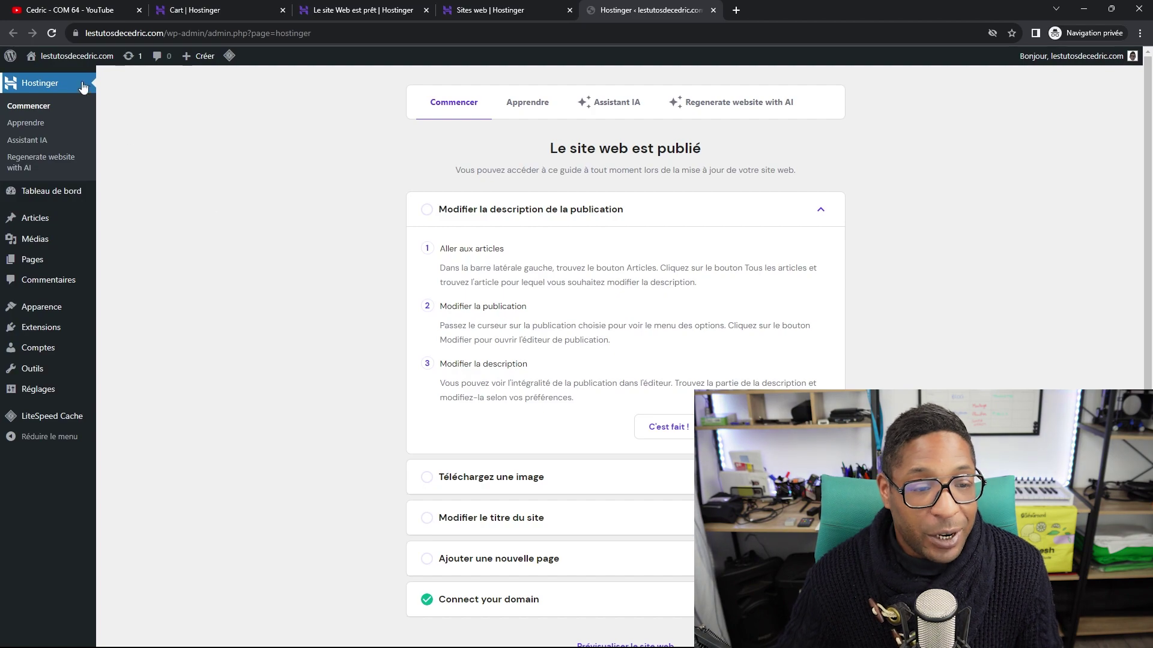
Open the live lestutosdecedric.com homepage in a new tab, browse it, then return to the admin guide.
{"action": "right_click", "coordinate": [78, 57]}
{"action": "left_click", "coordinate": [102, 69]}
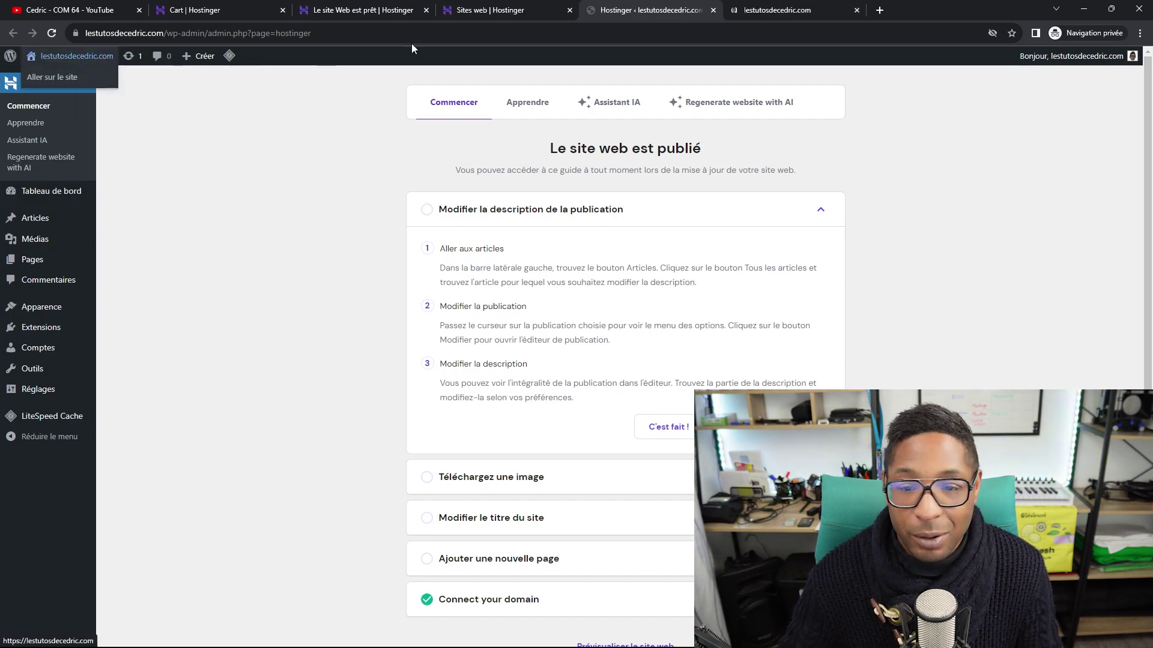
{"action": "left_click", "coordinate": [759, 12]}
{"action": "scroll", "coordinate": [420, 210], "scroll_direction": "down", "scroll_amount": 15}
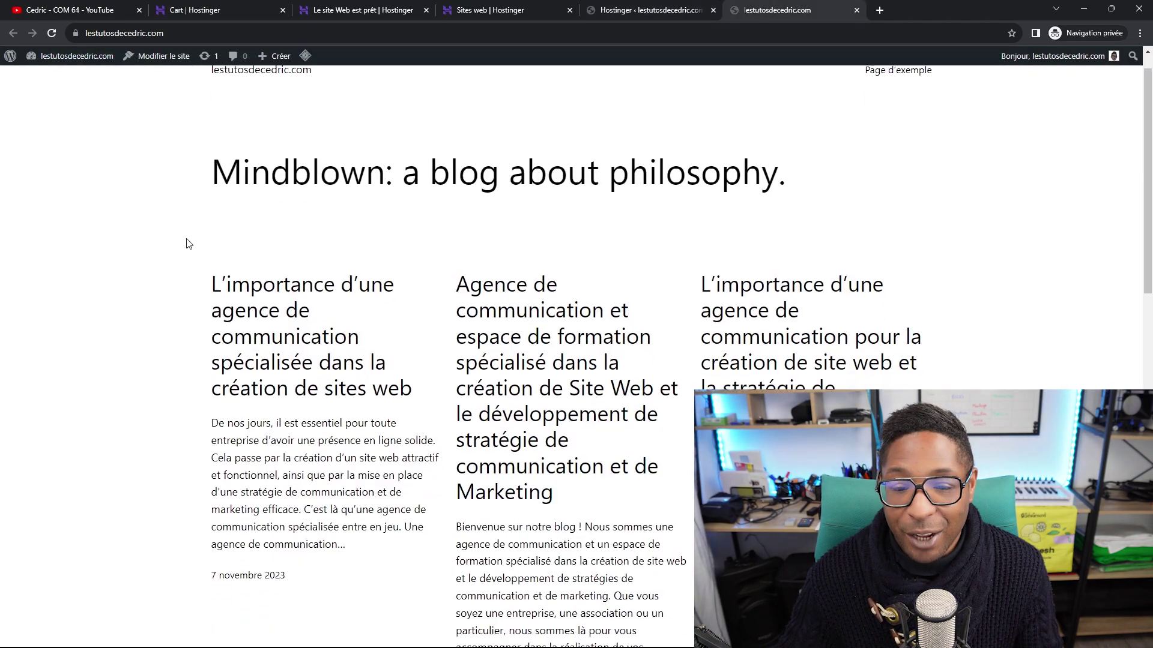
{"action": "scroll", "coordinate": [459, 243], "scroll_direction": "up", "scroll_amount": 12}
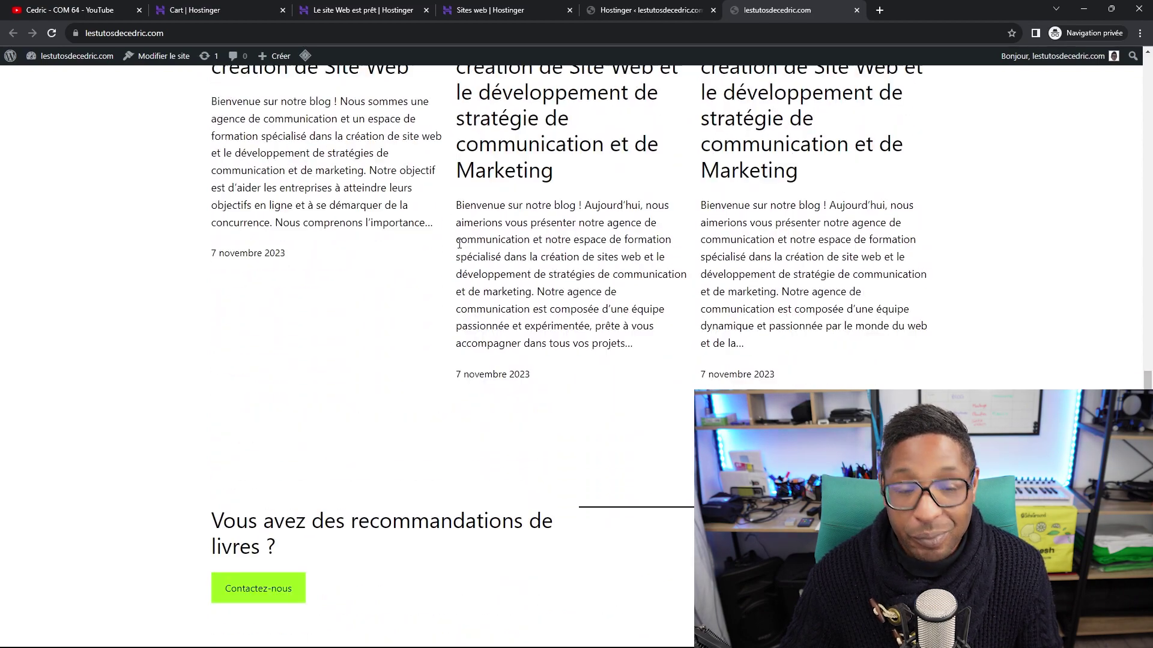
{"action": "scroll", "coordinate": [213, 216], "scroll_direction": "up", "scroll_amount": 2}
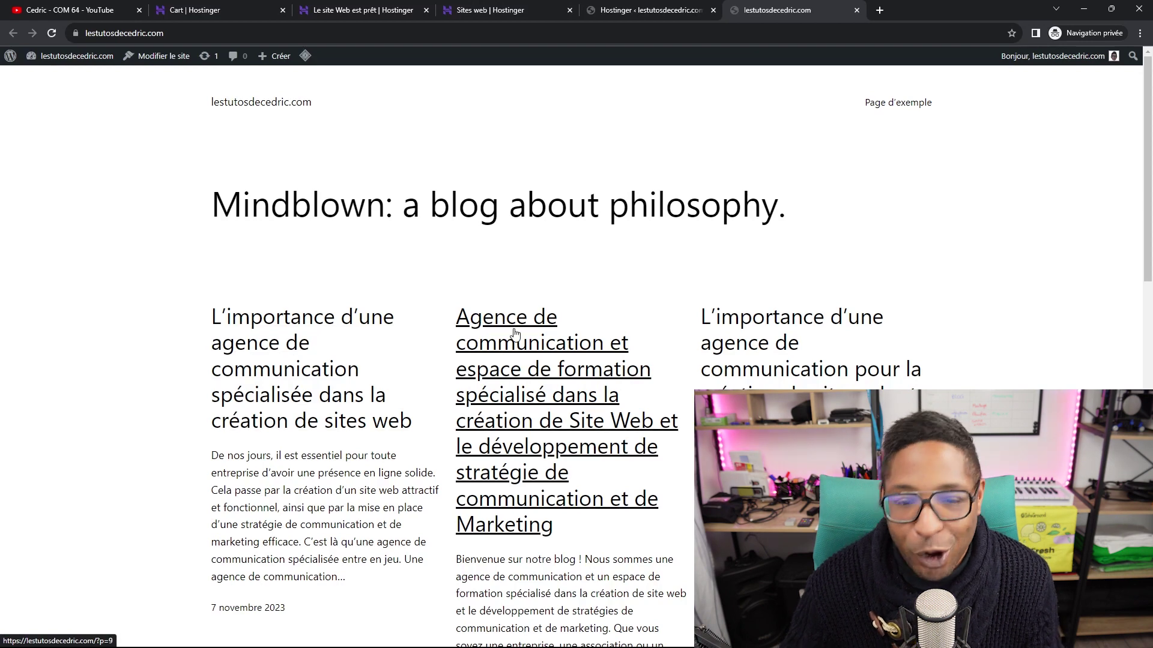
{"action": "left_click", "coordinate": [653, 12]}
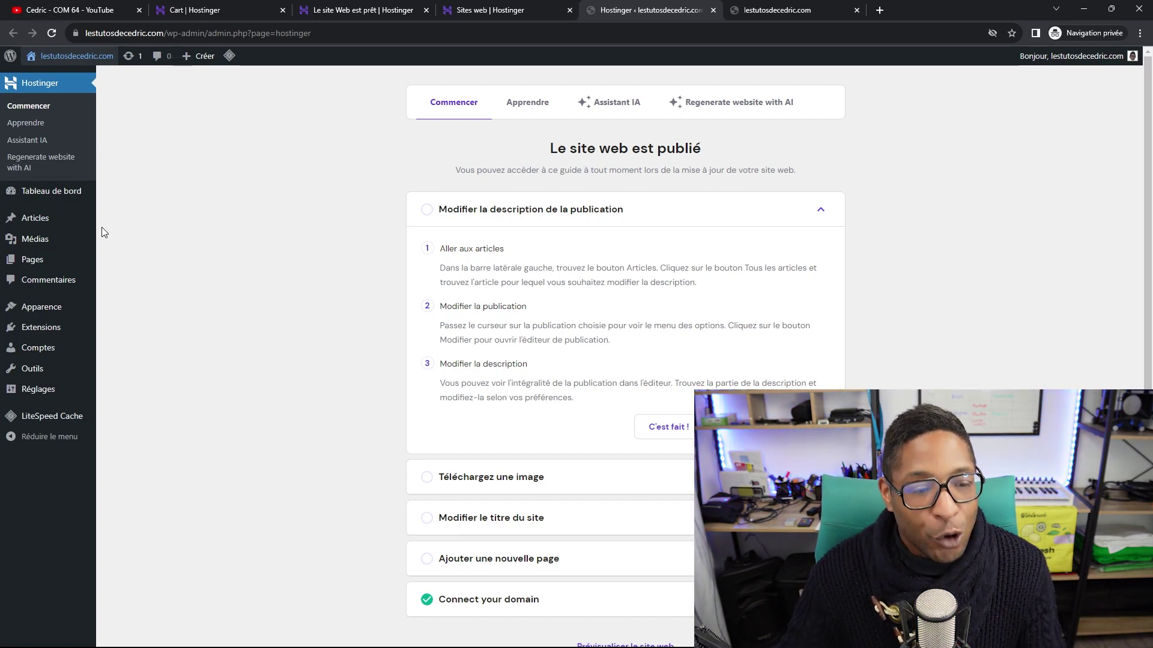
Browse the Populaires grid under Apparence > Thèmes > Ajouter, including Hello Elementor, Astra and OceanWP.
{"action": "mouse_move", "coordinate": [46, 306]}
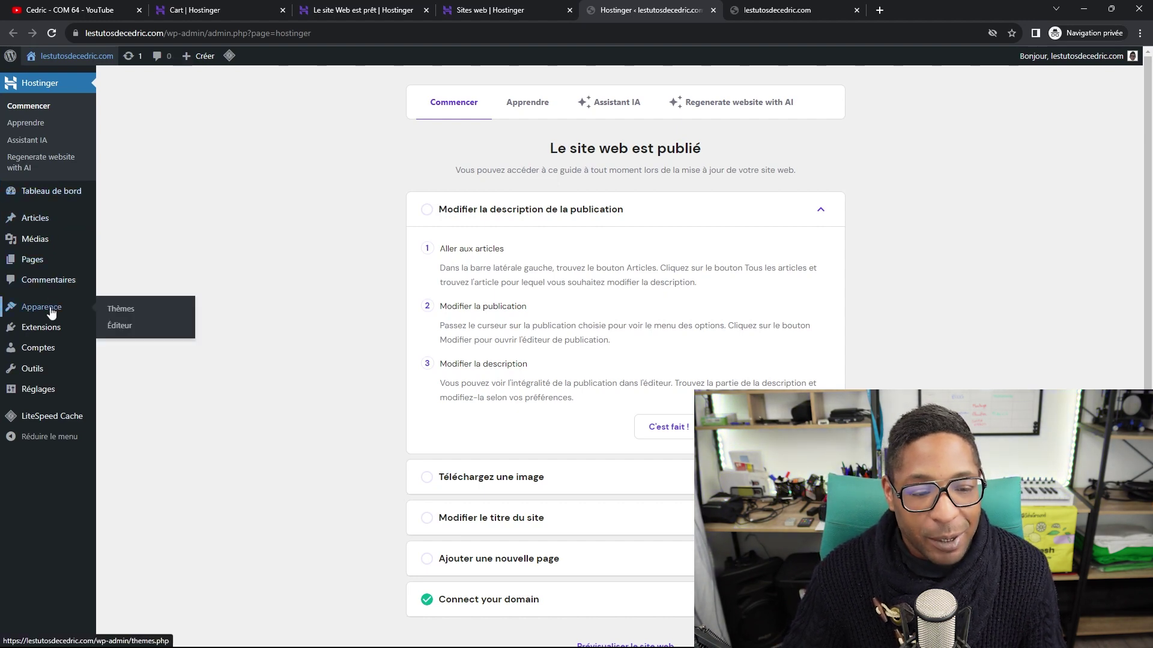
{"action": "left_click", "coordinate": [120, 309]}
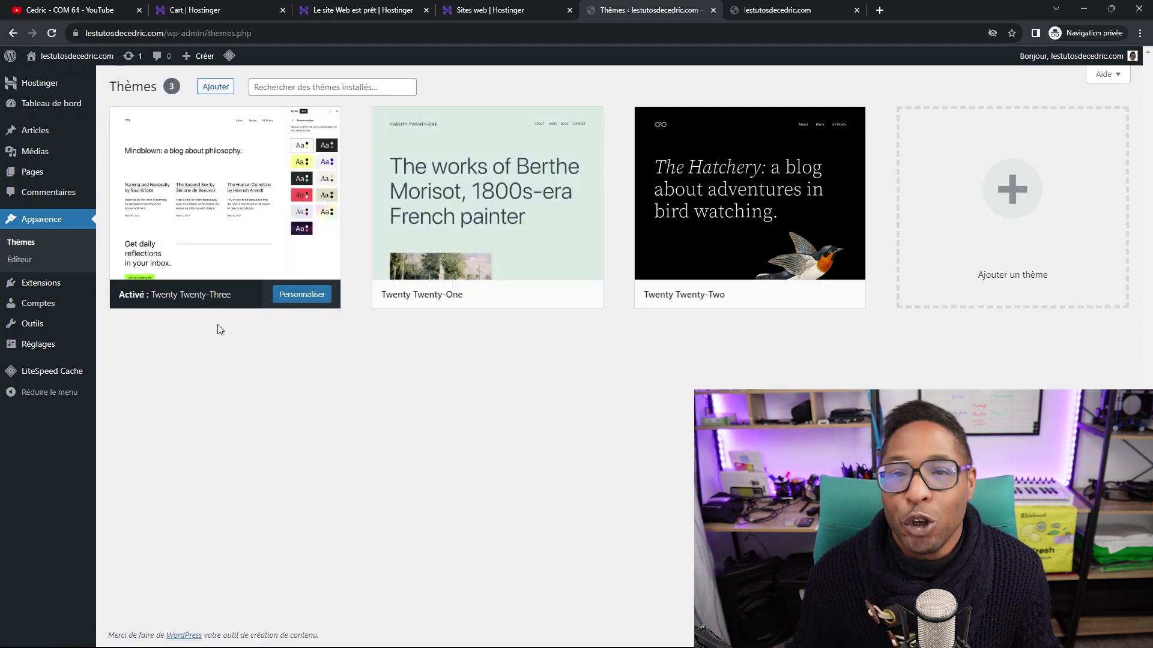
{"action": "left_click", "coordinate": [216, 89]}
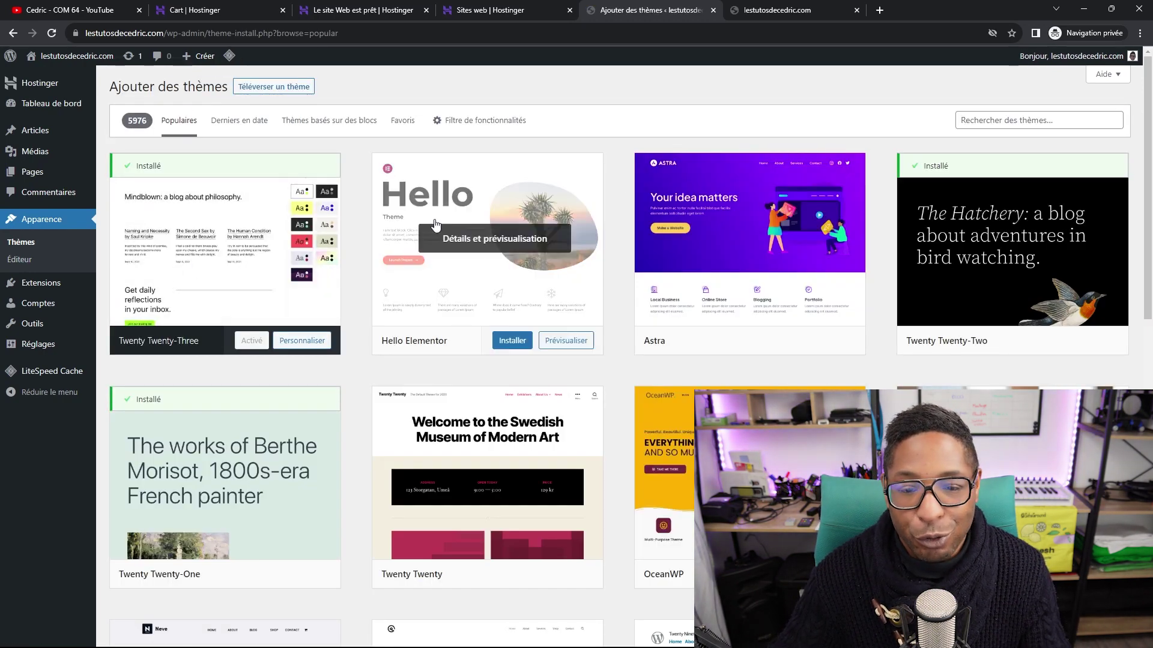
{"action": "scroll", "coordinate": [660, 288], "scroll_direction": "down", "scroll_amount": 2}
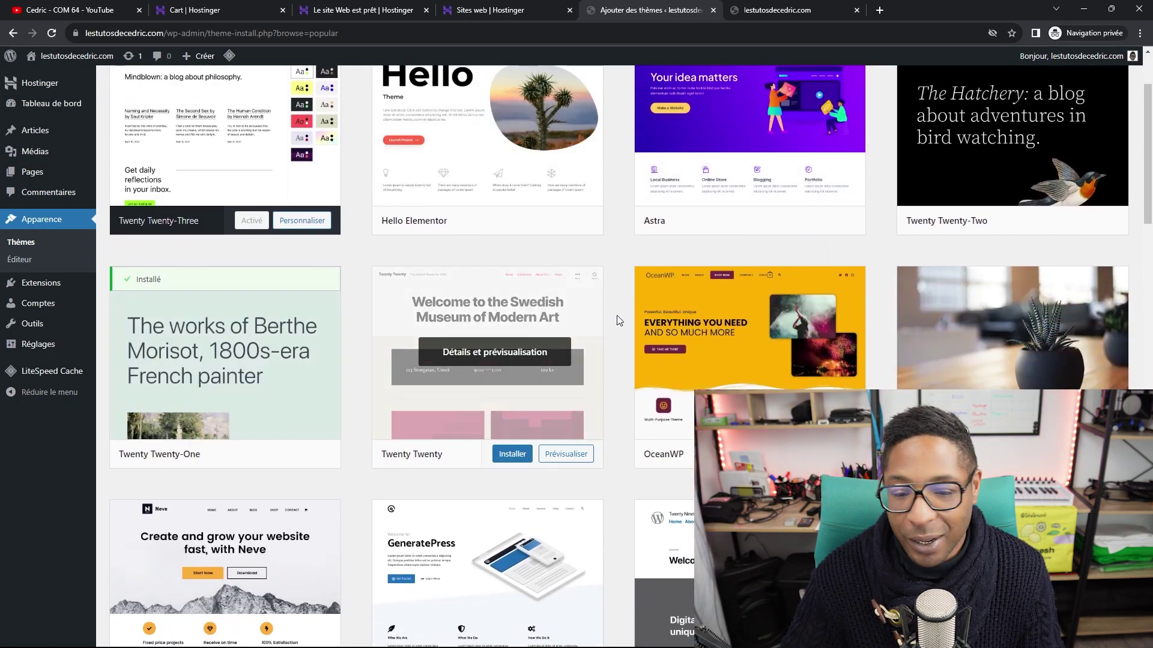
{"action": "scroll", "coordinate": [941, 306], "scroll_direction": "down", "scroll_amount": 6}
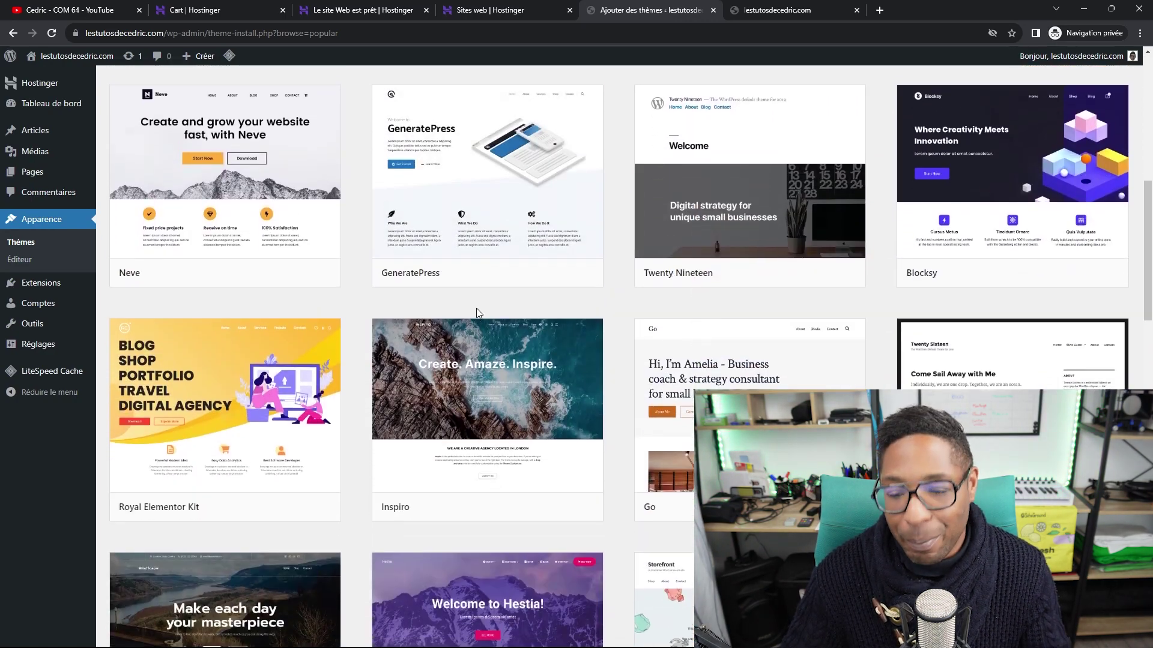
{"action": "scroll", "coordinate": [476, 308], "scroll_direction": "up", "scroll_amount": 4}
{"action": "scroll", "coordinate": [499, 310], "scroll_direction": "up", "scroll_amount": 5}
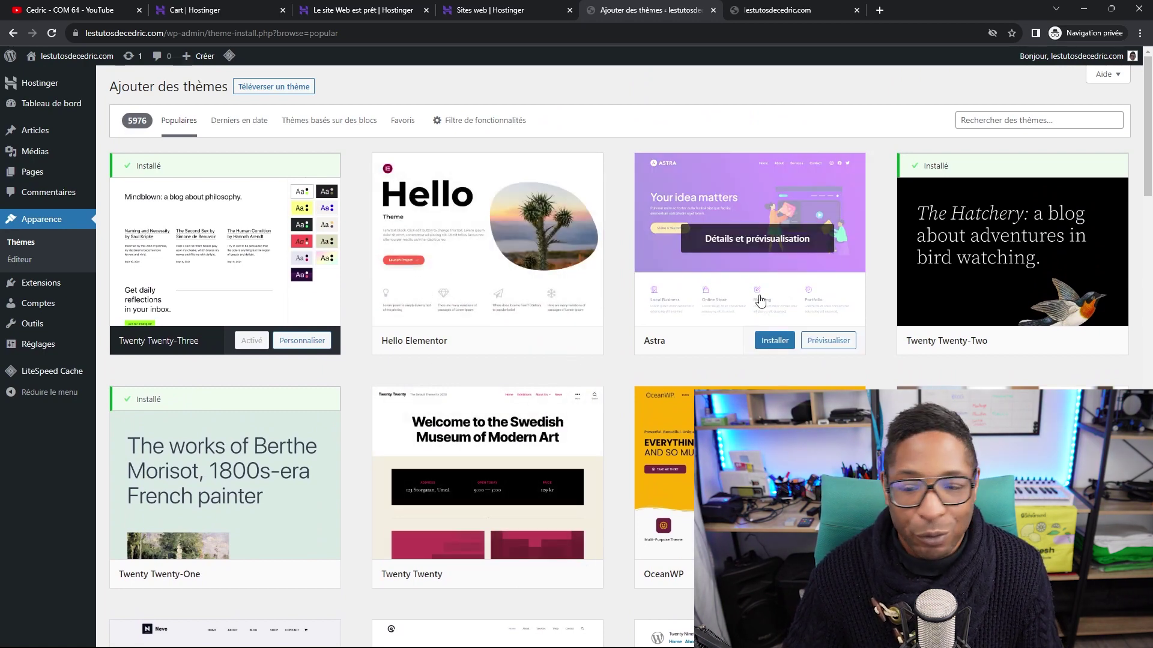
{"action": "scroll", "coordinate": [399, 356], "scroll_direction": "down", "scroll_amount": 1}
{"action": "scroll", "coordinate": [366, 358], "scroll_direction": "up", "scroll_amount": 1}
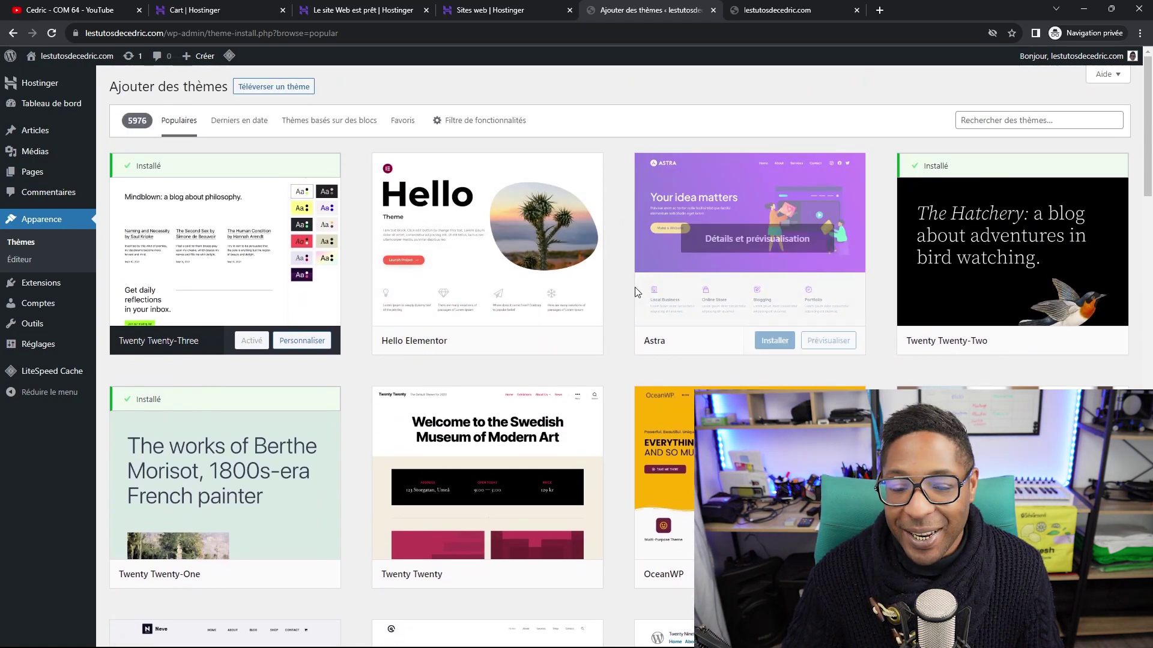
Install and activate the Astra theme, then reload the live site to see the new look.
{"action": "left_click", "coordinate": [776, 340]}
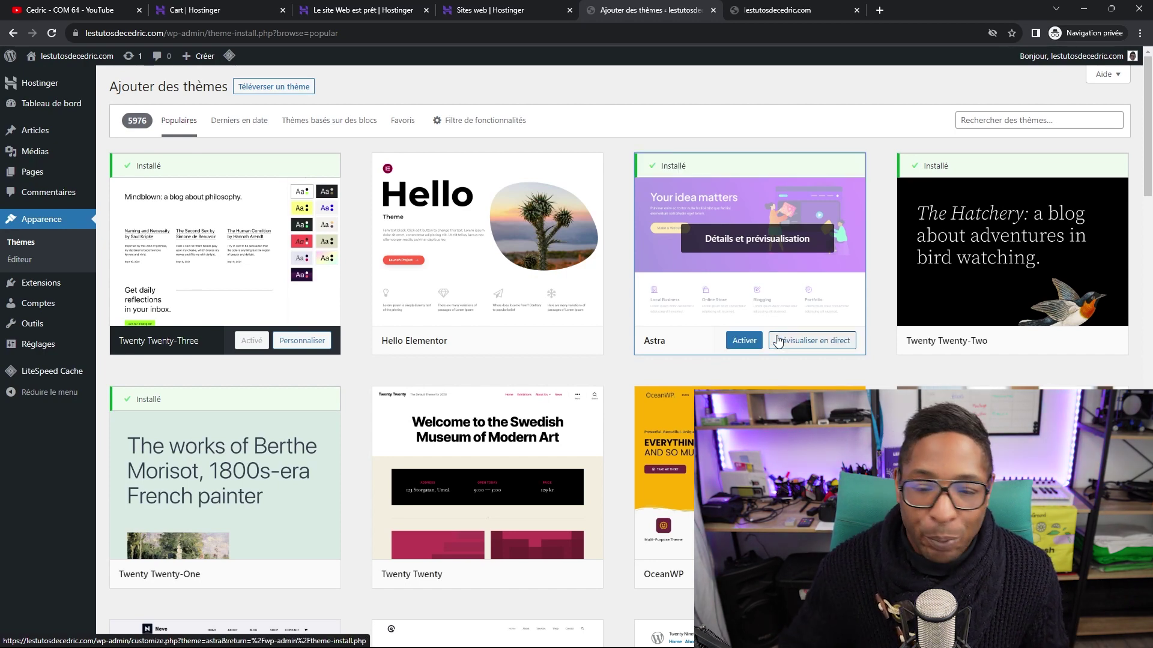
{"action": "mouse_move", "coordinate": [507, 308]}
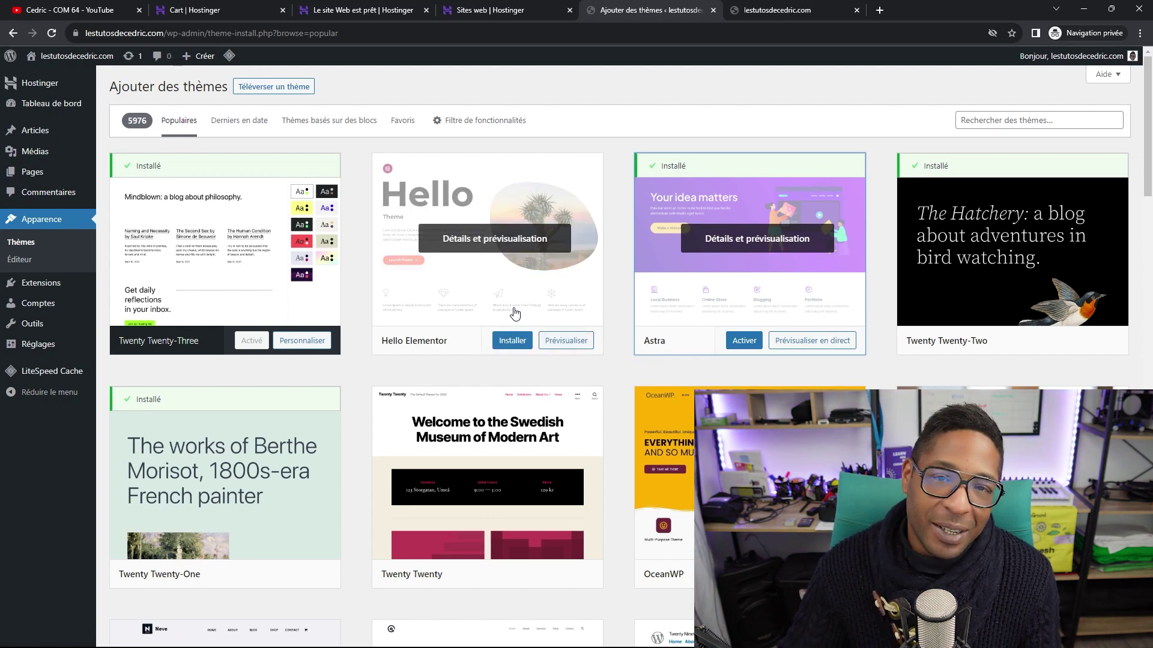
{"action": "left_click", "coordinate": [745, 341]}
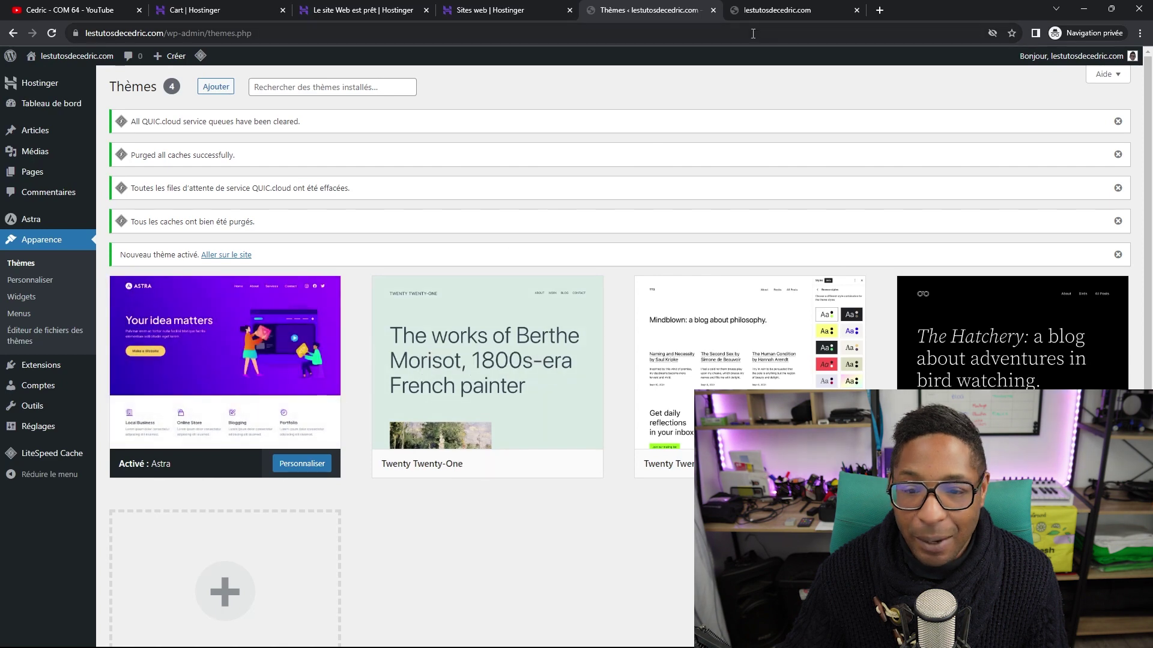
{"action": "left_click", "coordinate": [774, 10]}
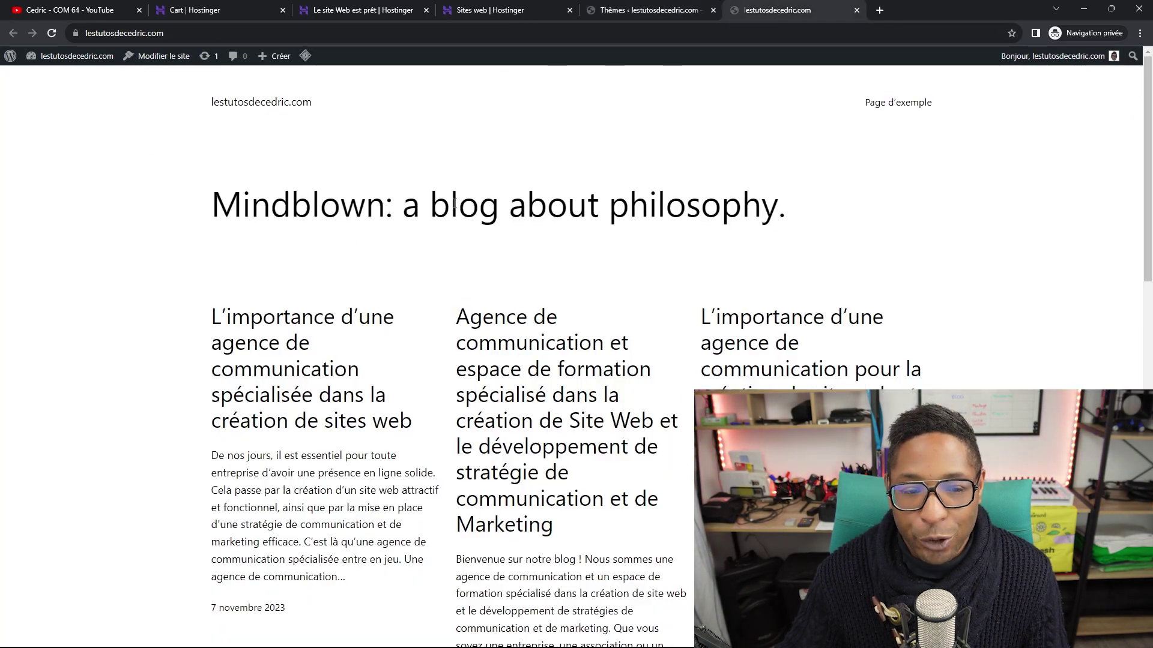
{"action": "left_click", "coordinate": [53, 33]}
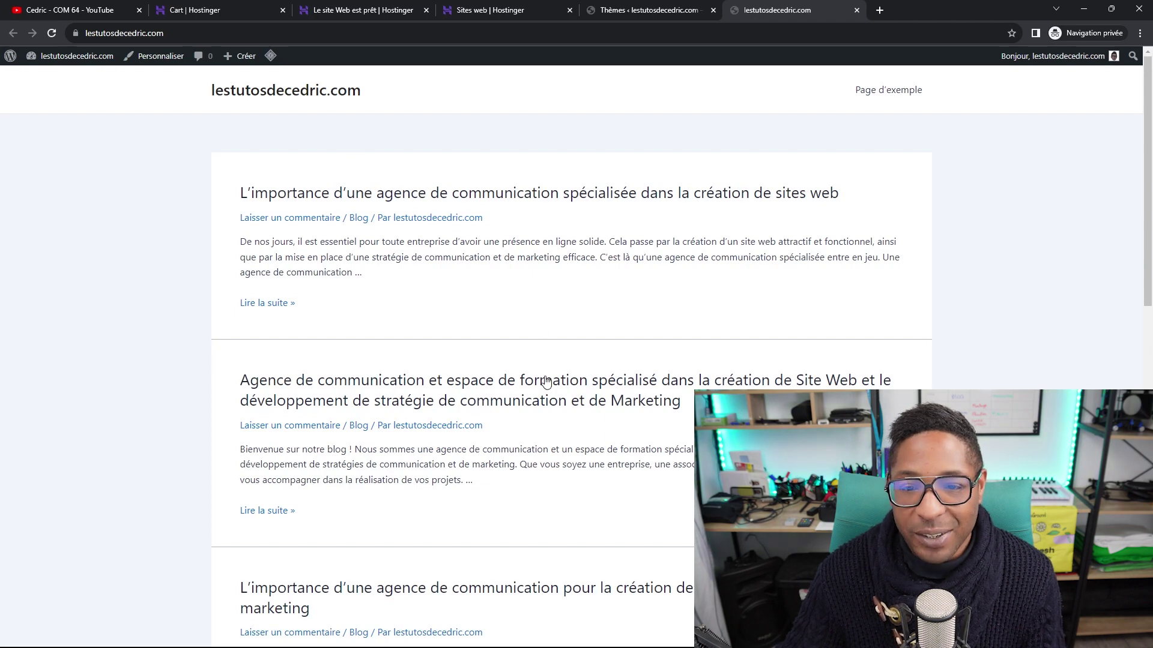
{"action": "left_click", "coordinate": [626, 10]}
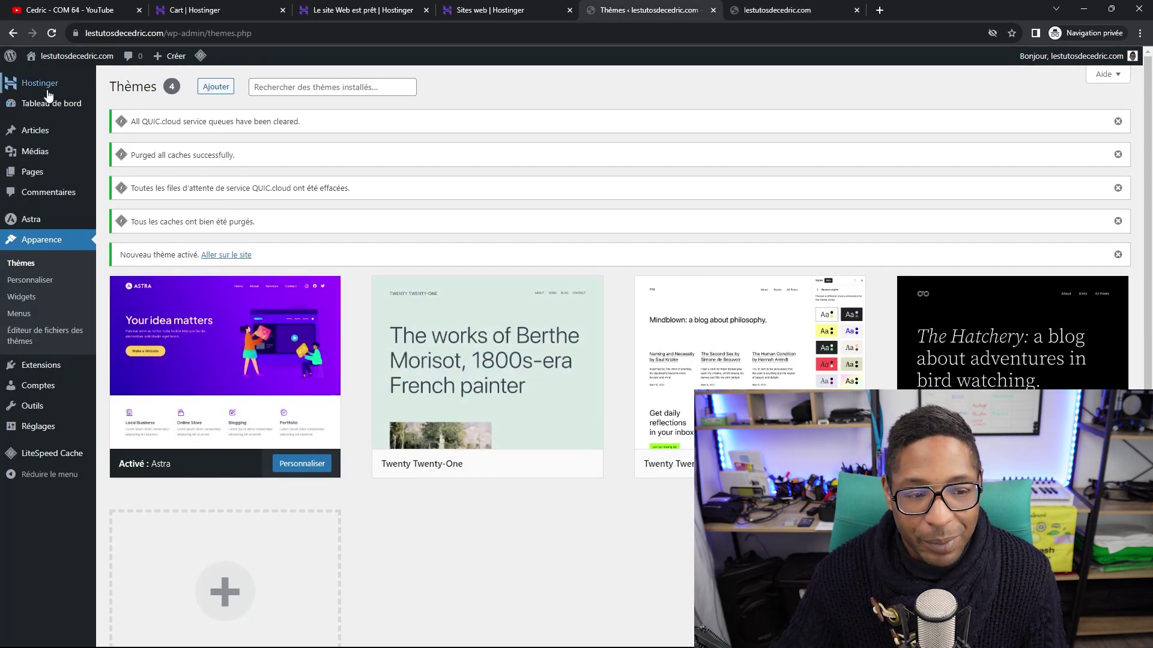
Open Extensions > Extensions installées to list the installed plugins.
{"action": "mouse_move", "coordinate": [49, 107]}
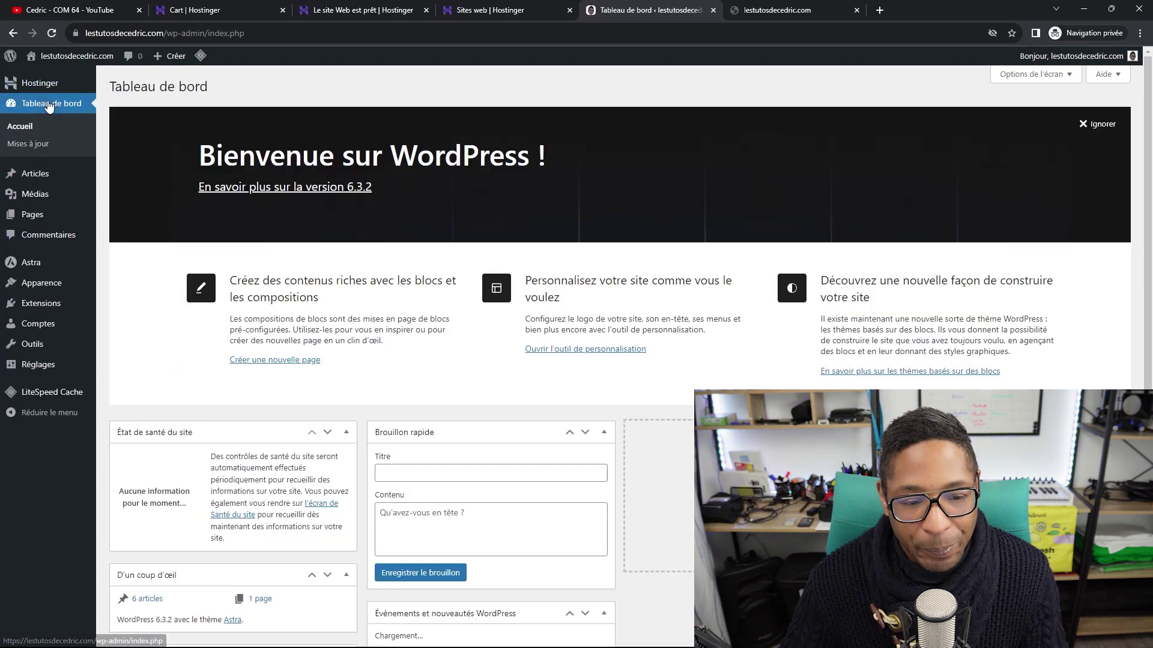
{"action": "scroll", "coordinate": [302, 420], "scroll_direction": "down", "scroll_amount": 4}
{"action": "scroll", "coordinate": [303, 421], "scroll_direction": "down", "scroll_amount": 2}
{"action": "scroll", "coordinate": [302, 421], "scroll_direction": "up", "scroll_amount": 6}
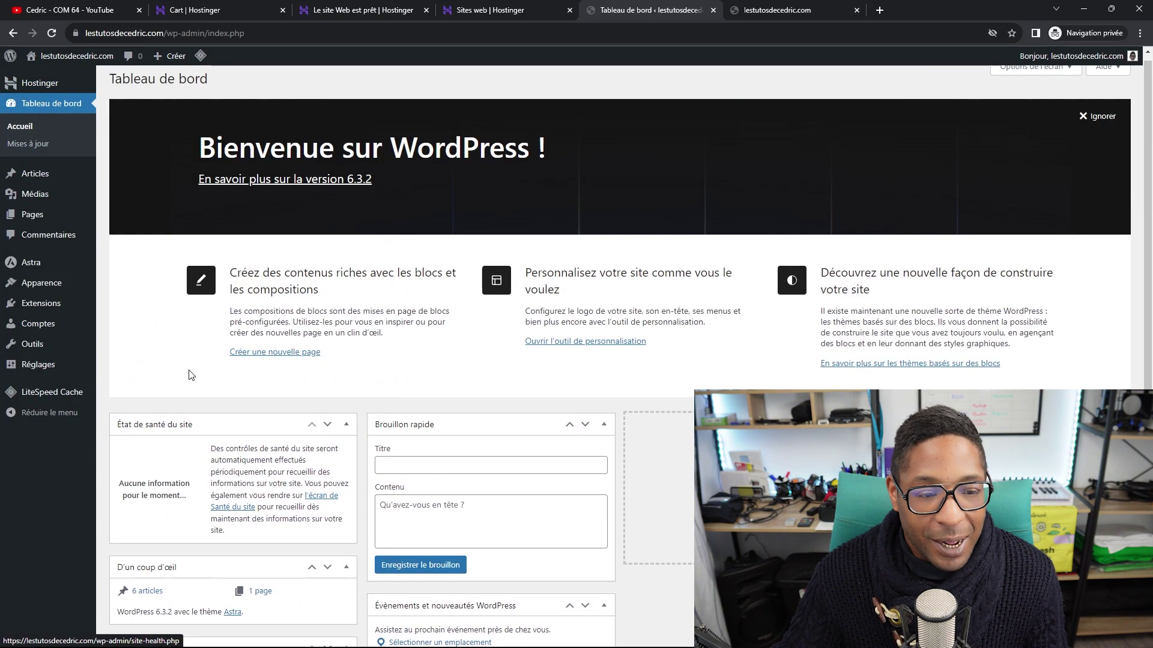
{"action": "scroll", "coordinate": [36, 204], "scroll_direction": "up", "scroll_amount": 1}
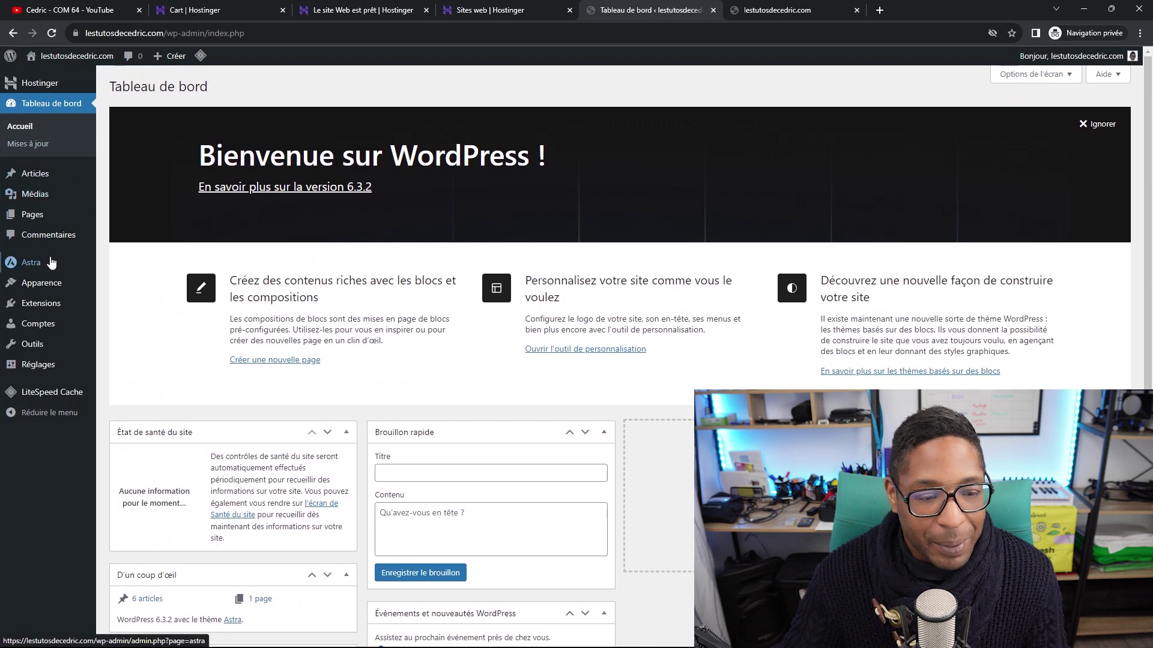
{"action": "mouse_move", "coordinate": [46, 305]}
{"action": "left_click", "coordinate": [140, 307]}
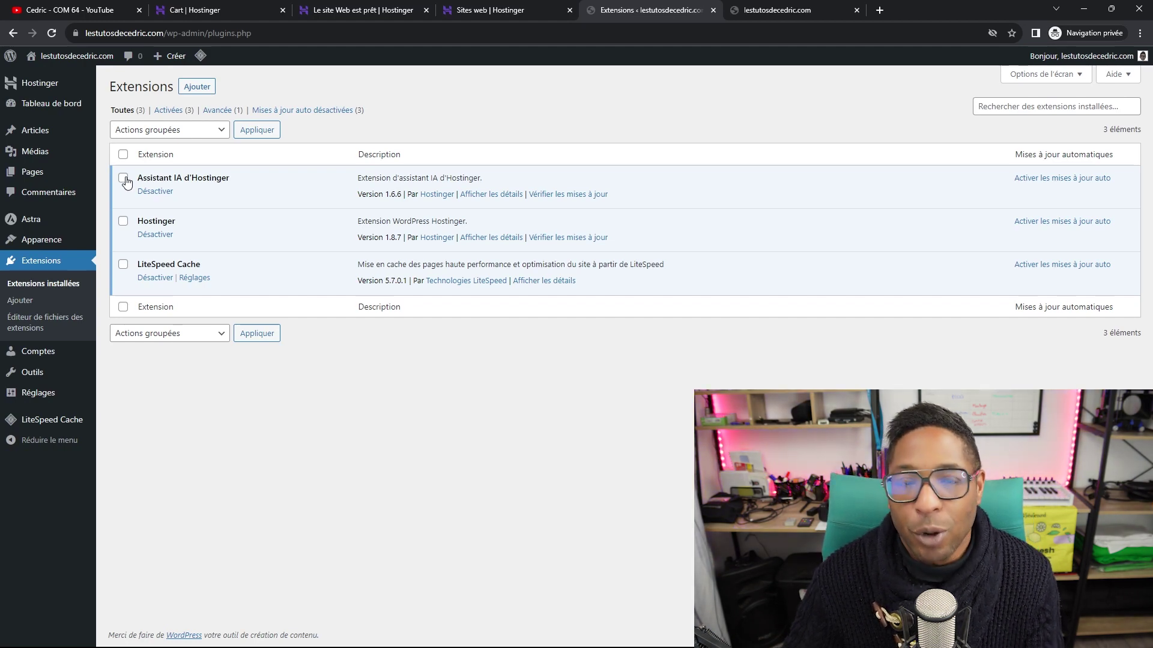
Deactivate Assistant IA d'Hostinger and Hostinger, then bulk-delete both, leaving LiteSpeed Cache.
{"action": "left_click", "coordinate": [150, 192]}
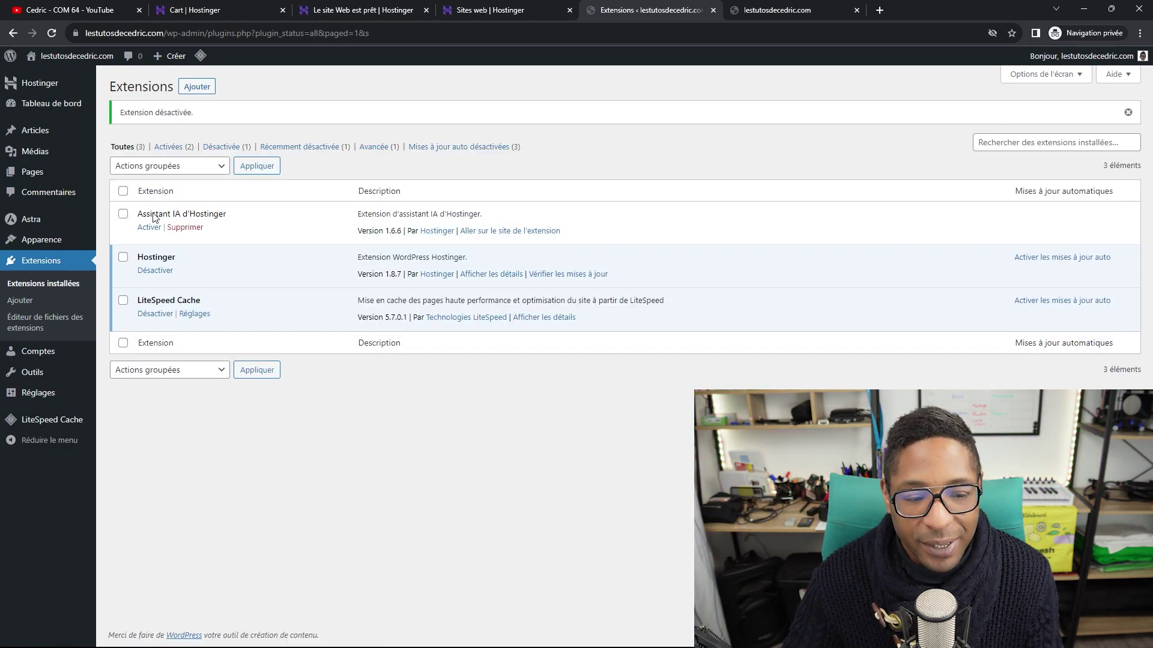
{"action": "left_click", "coordinate": [155, 271]}
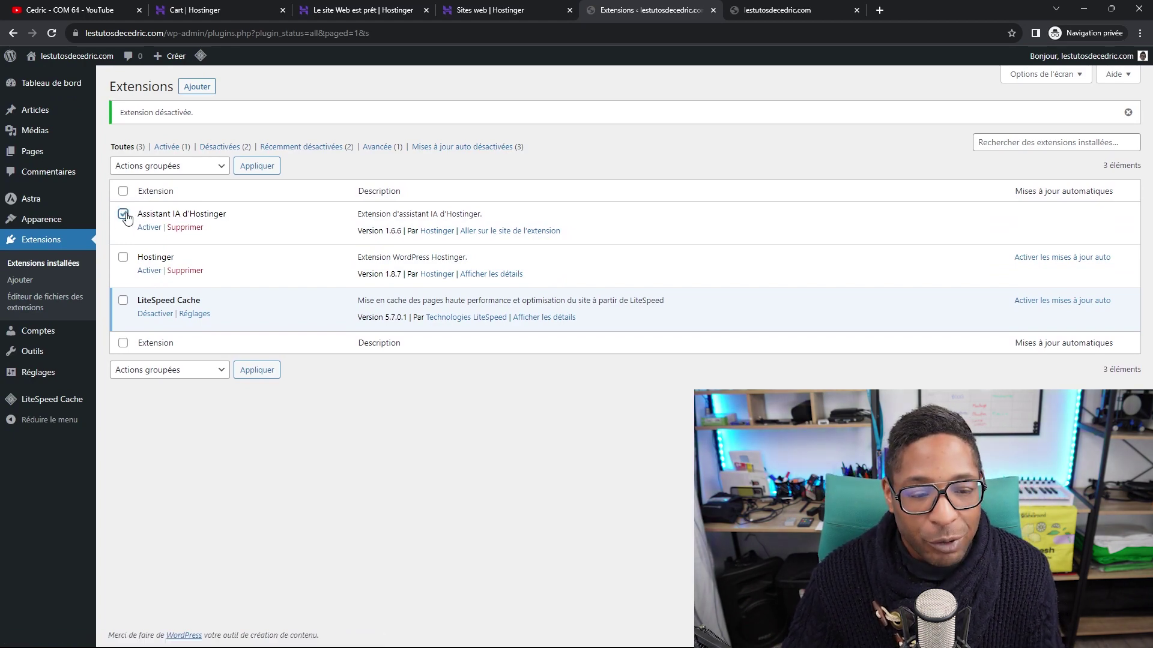
{"action": "left_click", "coordinate": [123, 257]}
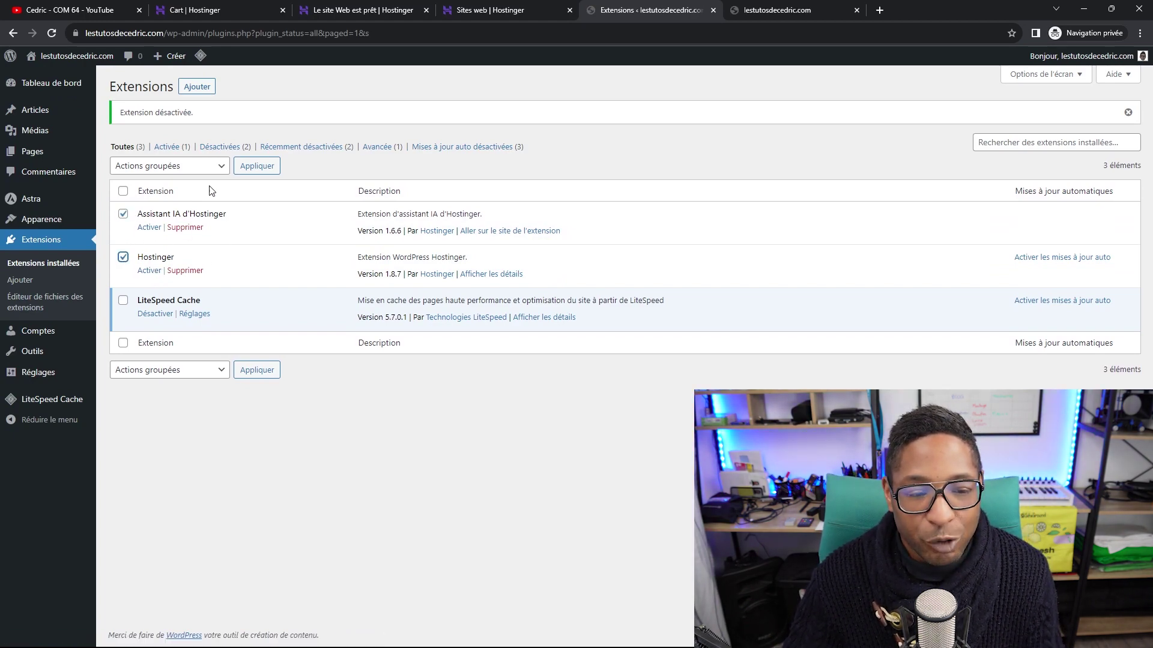
{"action": "left_click", "coordinate": [170, 166]}
{"action": "left_click", "coordinate": [145, 230]}
{"action": "left_click", "coordinate": [270, 173]}
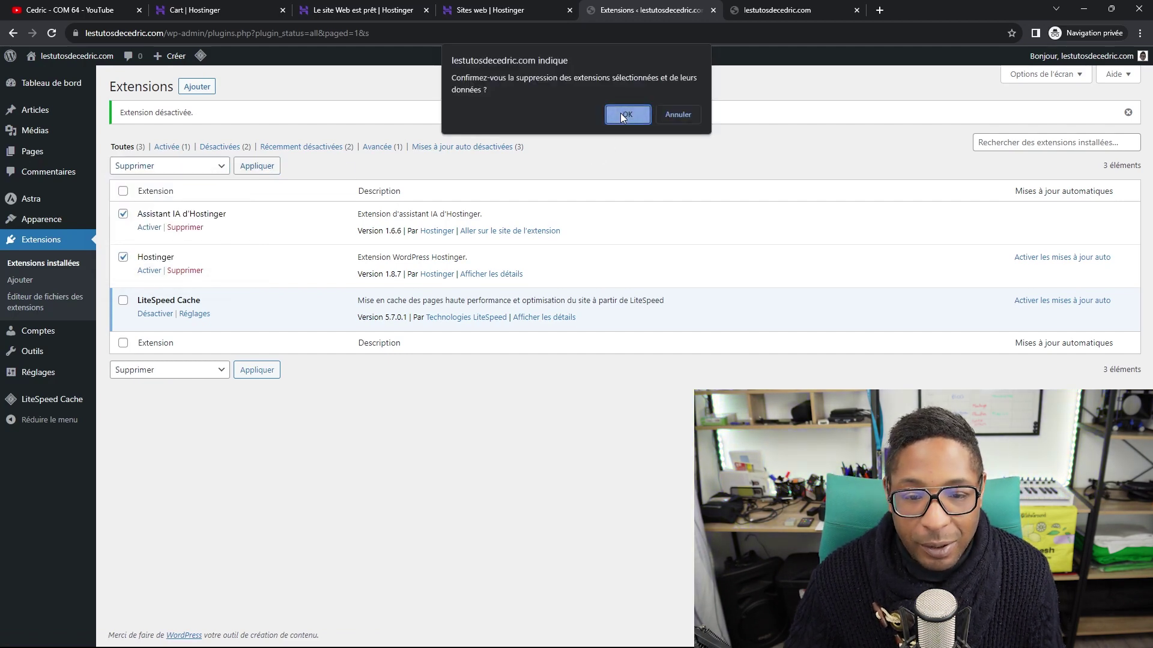
{"action": "left_click", "coordinate": [628, 120]}
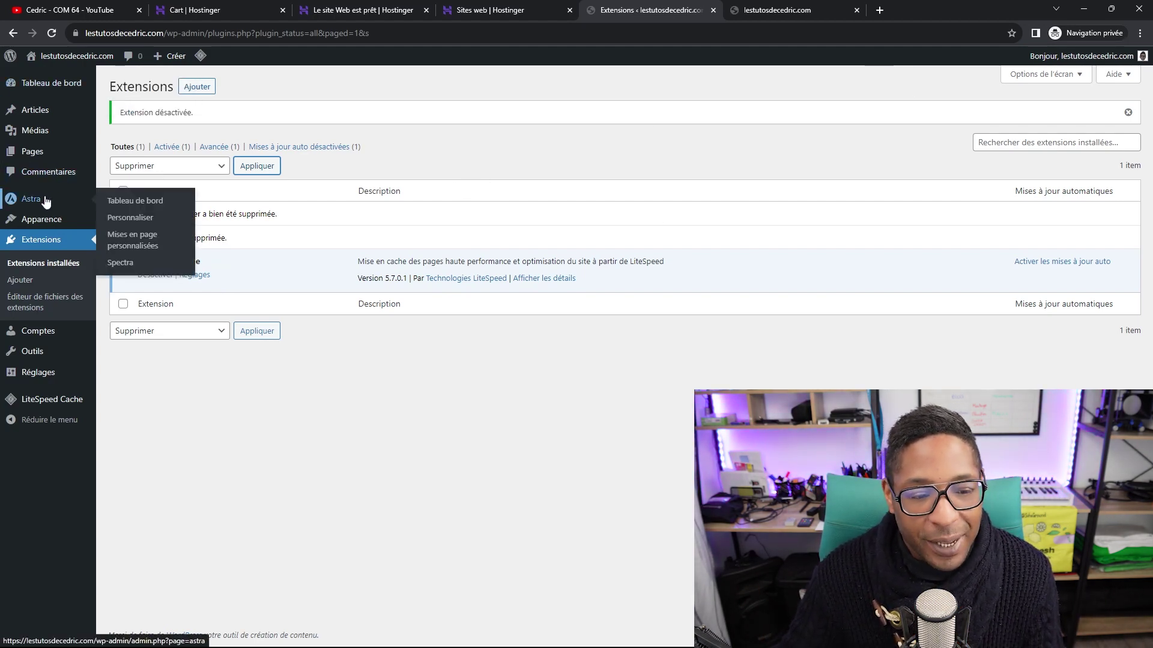
Go to the Tableau de bord admin dashboard.
{"action": "left_click", "coordinate": [62, 90]}
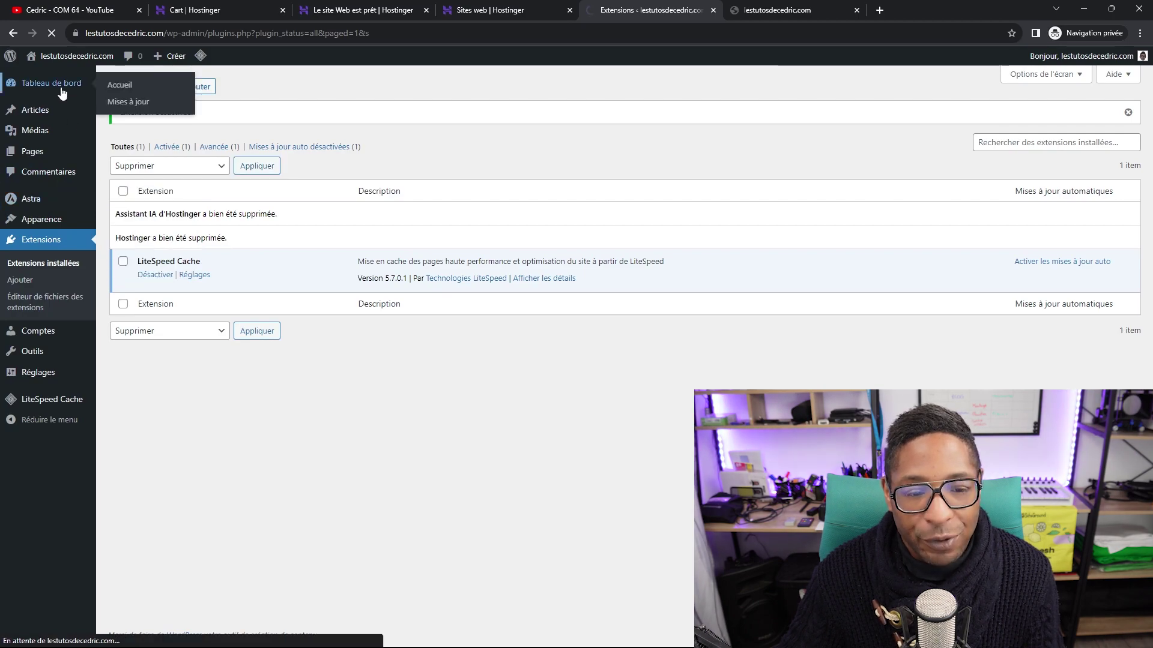
{"action": "scroll", "coordinate": [555, 468], "scroll_direction": "down", "scroll_amount": 5}
{"action": "scroll", "coordinate": [580, 435], "scroll_direction": "up", "scroll_amount": 5}
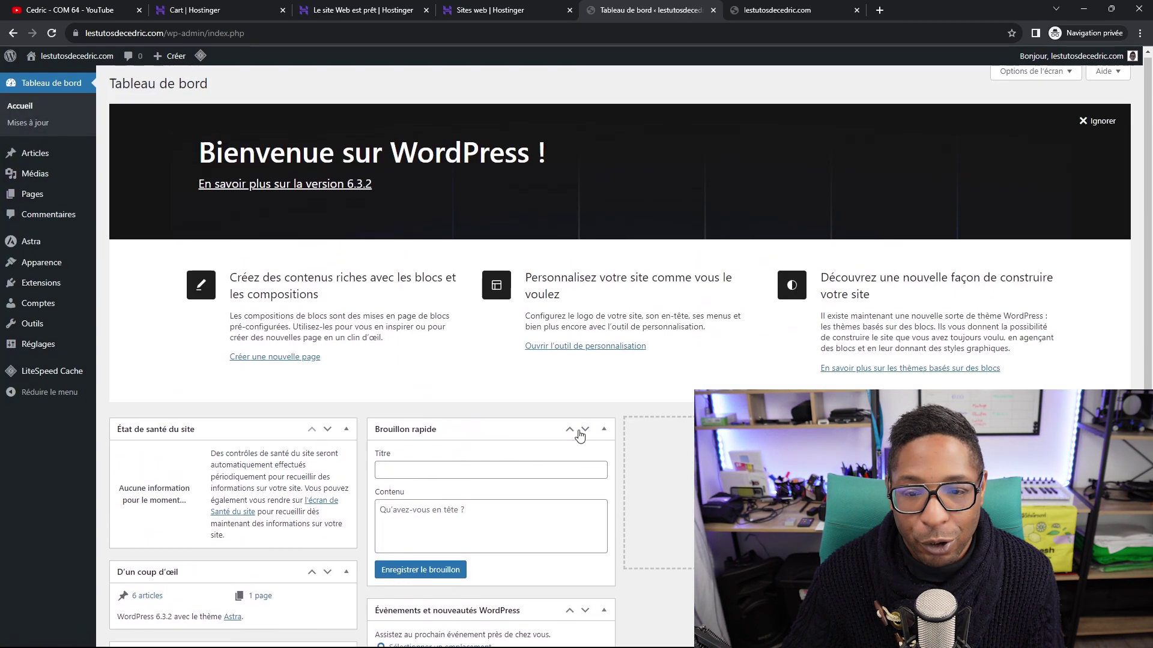
Reload the live blog and scroll through its posts, then return to the dashboard tab.
{"action": "left_click", "coordinate": [773, 12]}
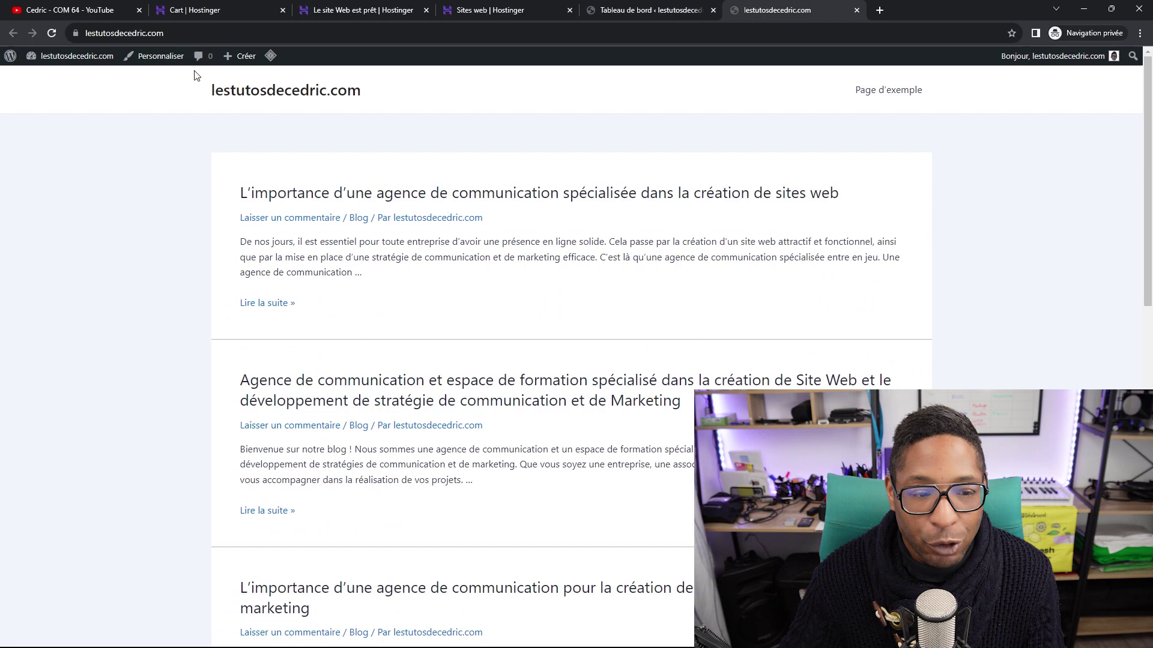
{"action": "left_click", "coordinate": [52, 34]}
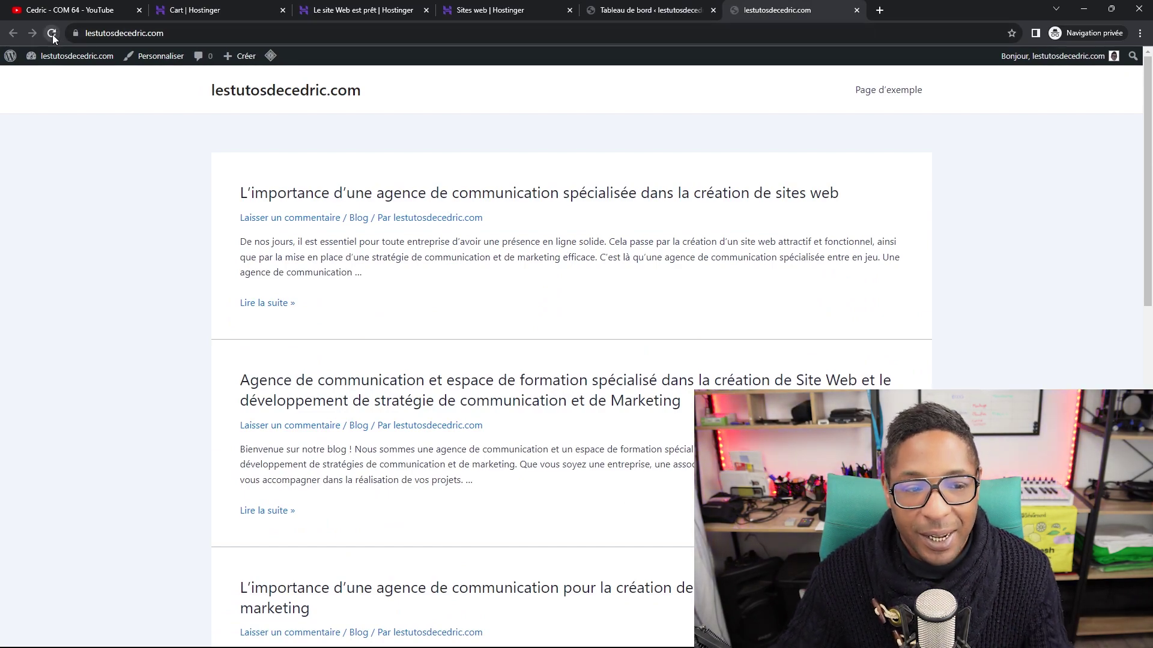
{"action": "scroll", "coordinate": [760, 383], "scroll_direction": "down", "scroll_amount": 3}
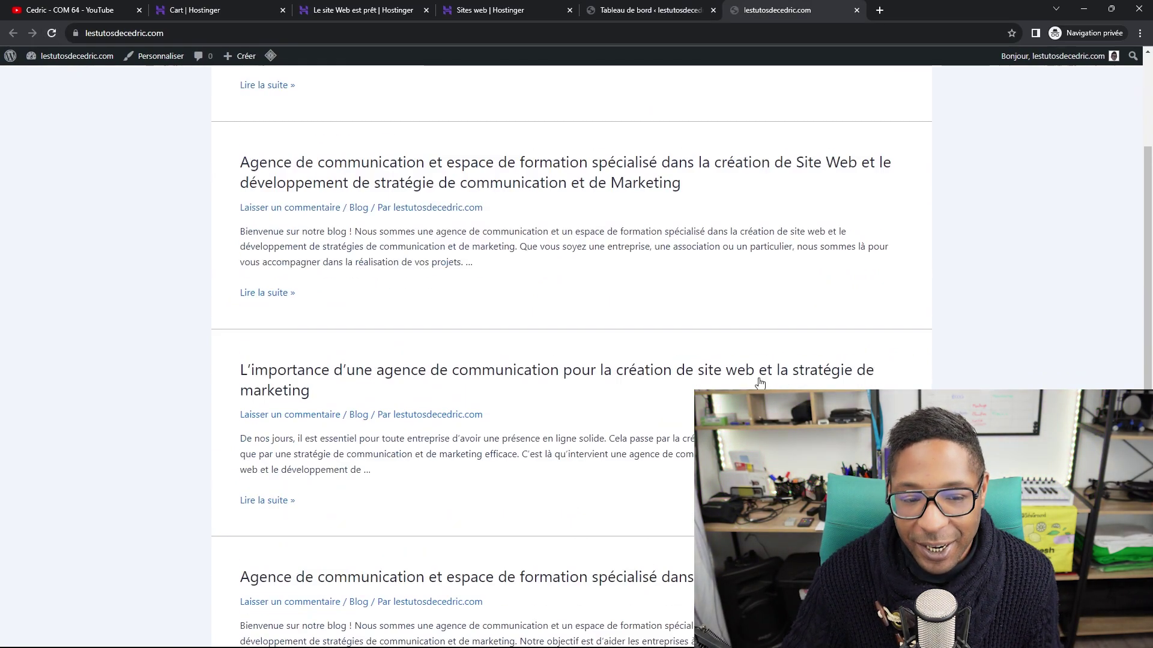
{"action": "scroll", "coordinate": [760, 383], "scroll_direction": "up", "scroll_amount": 3}
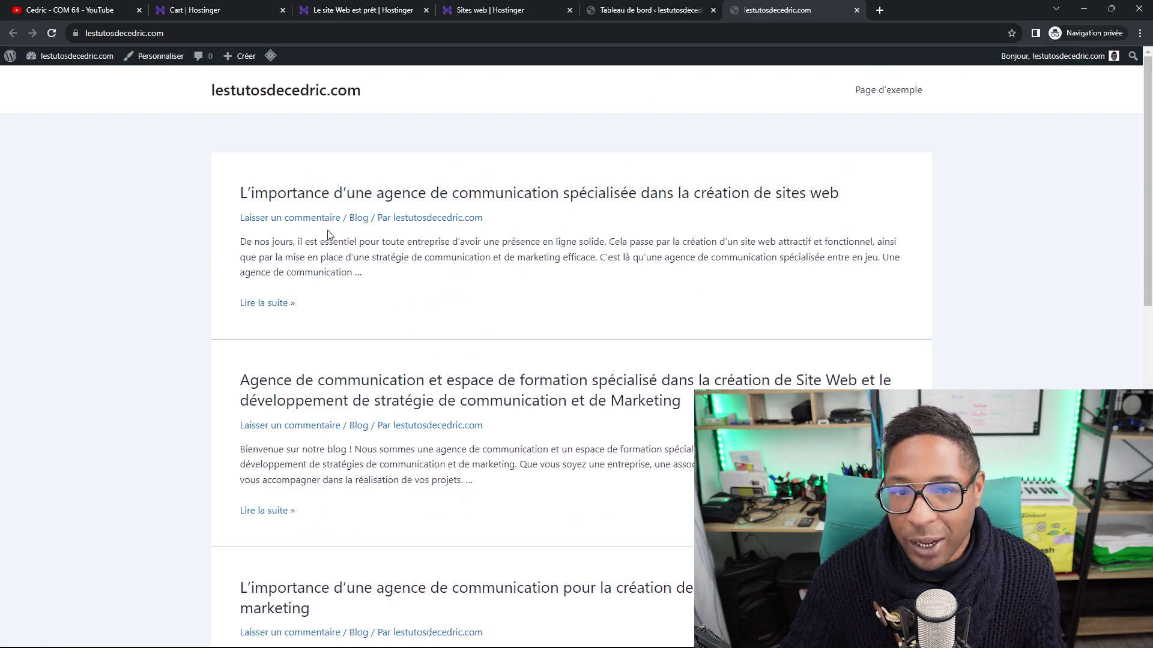
{"action": "scroll", "coordinate": [327, 236], "scroll_direction": "down", "scroll_amount": 3}
{"action": "scroll", "coordinate": [372, 289], "scroll_direction": "down", "scroll_amount": 10}
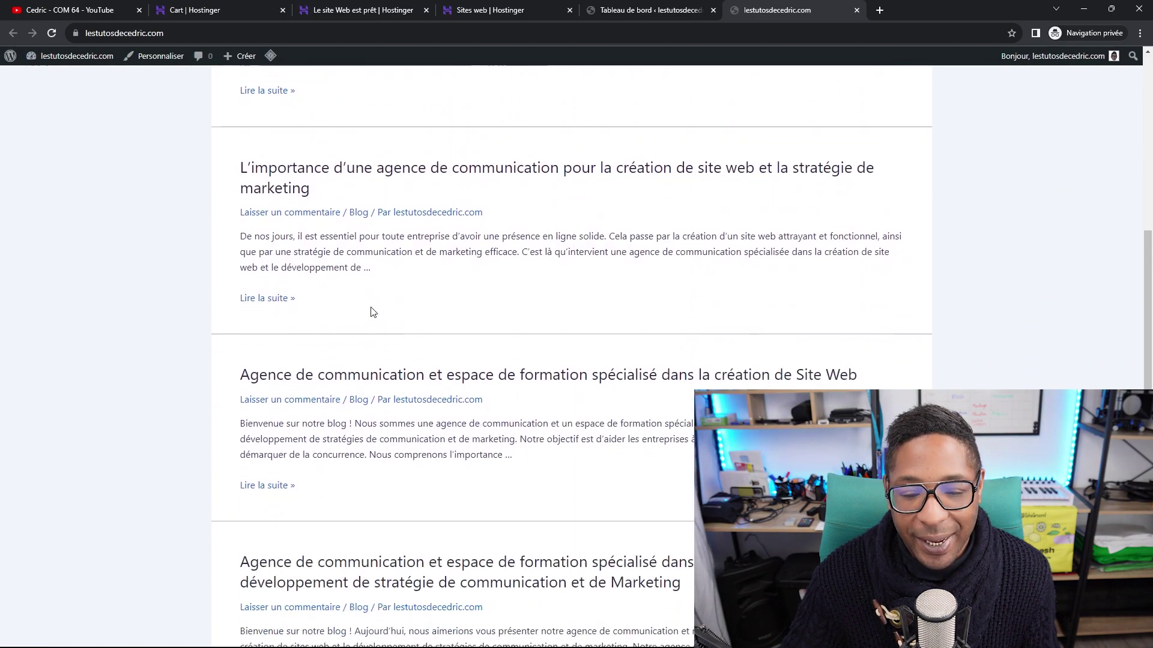
{"action": "scroll", "coordinate": [366, 366], "scroll_direction": "up", "scroll_amount": 12}
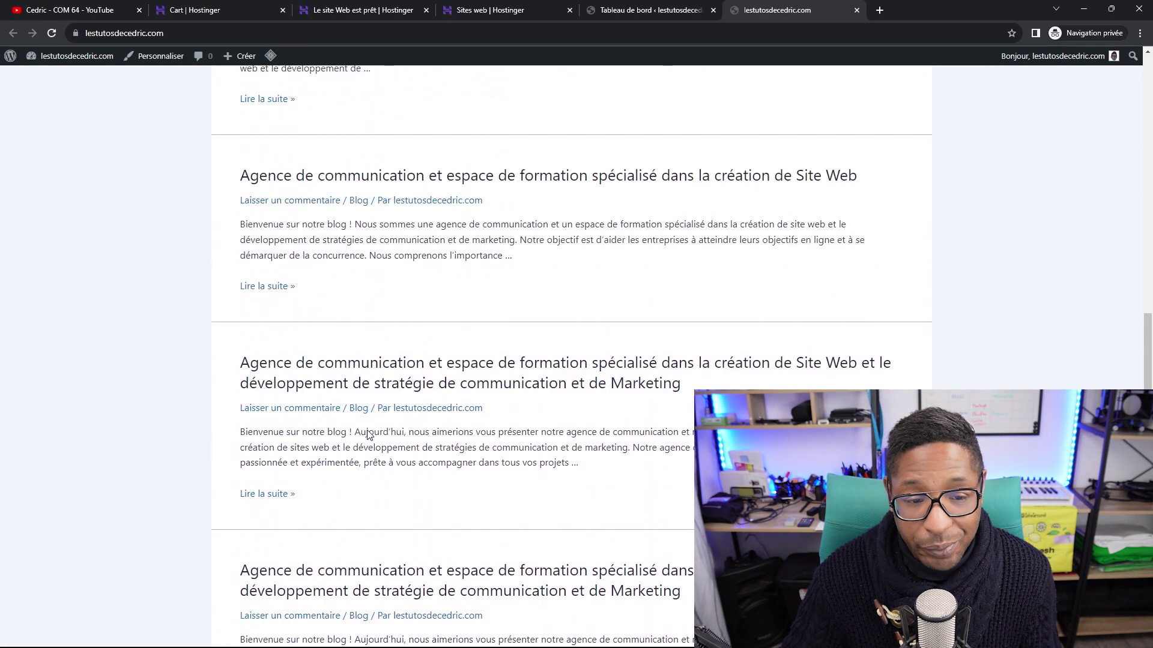
{"action": "scroll", "coordinate": [358, 397], "scroll_direction": "up", "scroll_amount": 3}
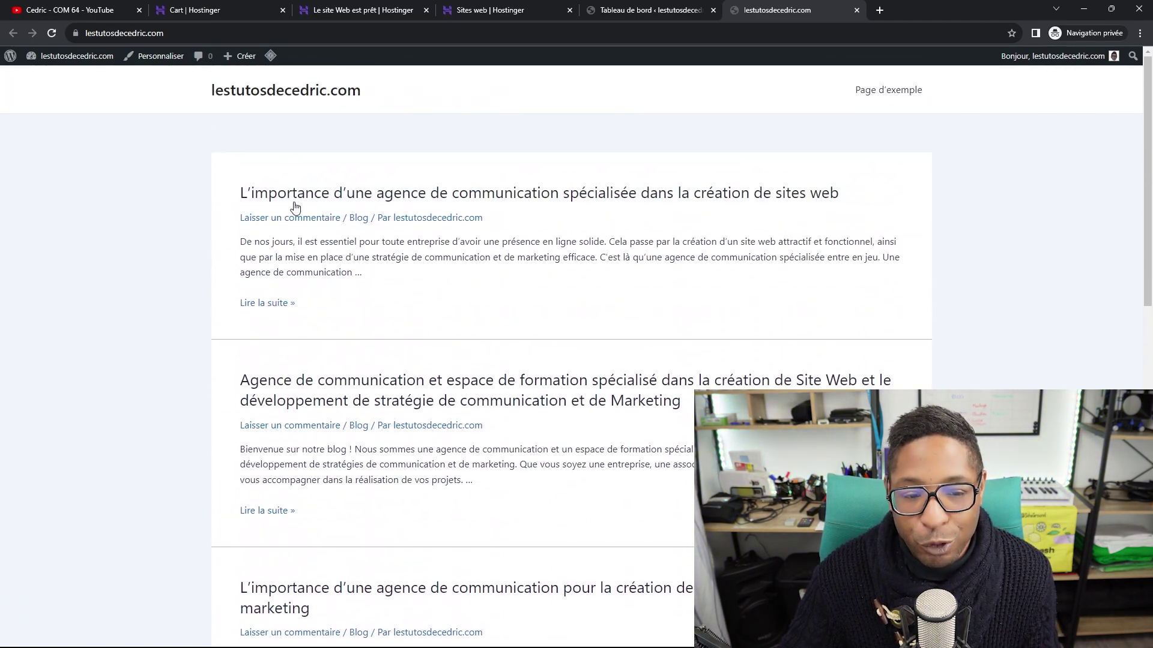
{"action": "scroll", "coordinate": [660, 233], "scroll_direction": "down", "scroll_amount": 5}
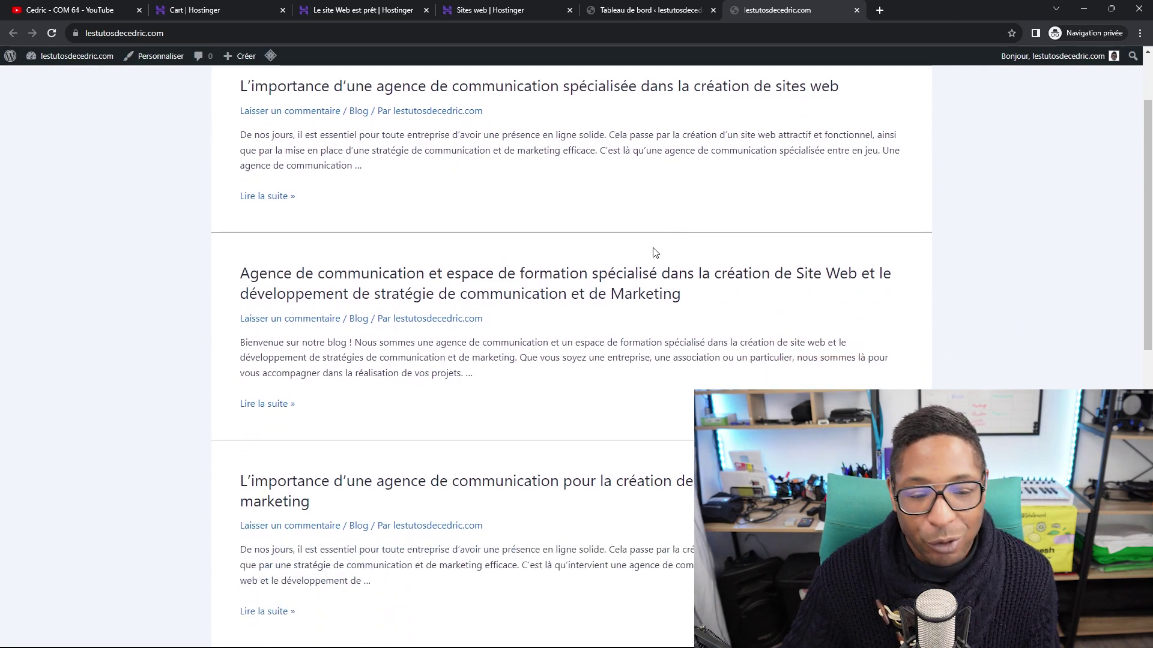
{"action": "scroll", "coordinate": [352, 299], "scroll_direction": "down", "scroll_amount": 5}
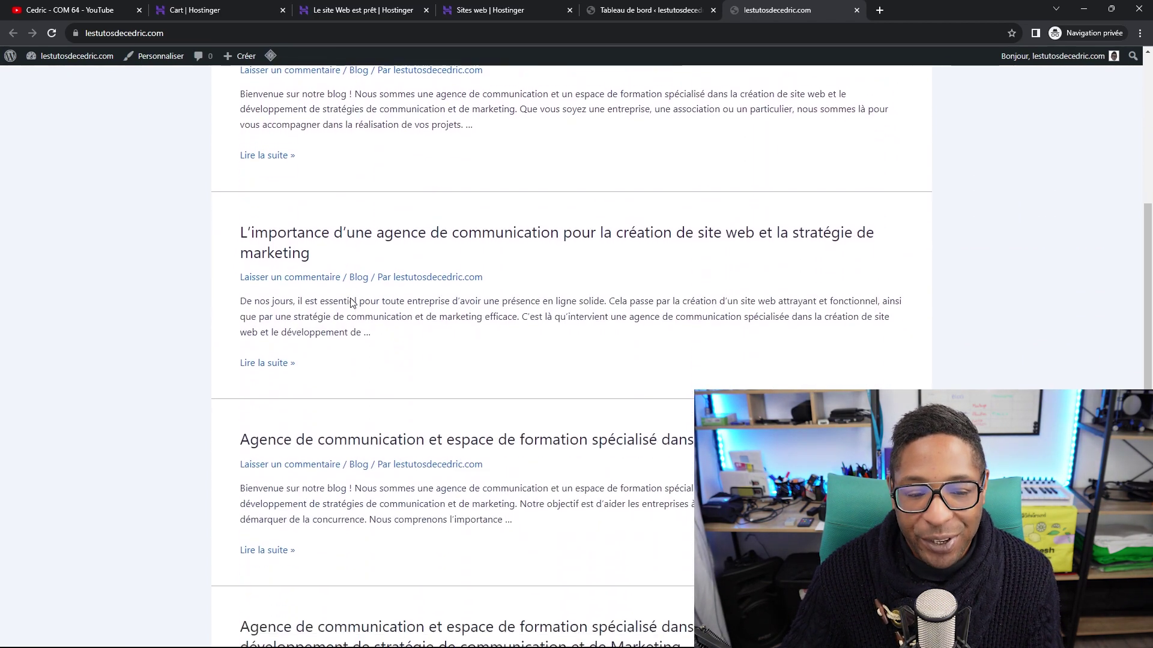
{"action": "scroll", "coordinate": [351, 311], "scroll_direction": "down", "scroll_amount": 3}
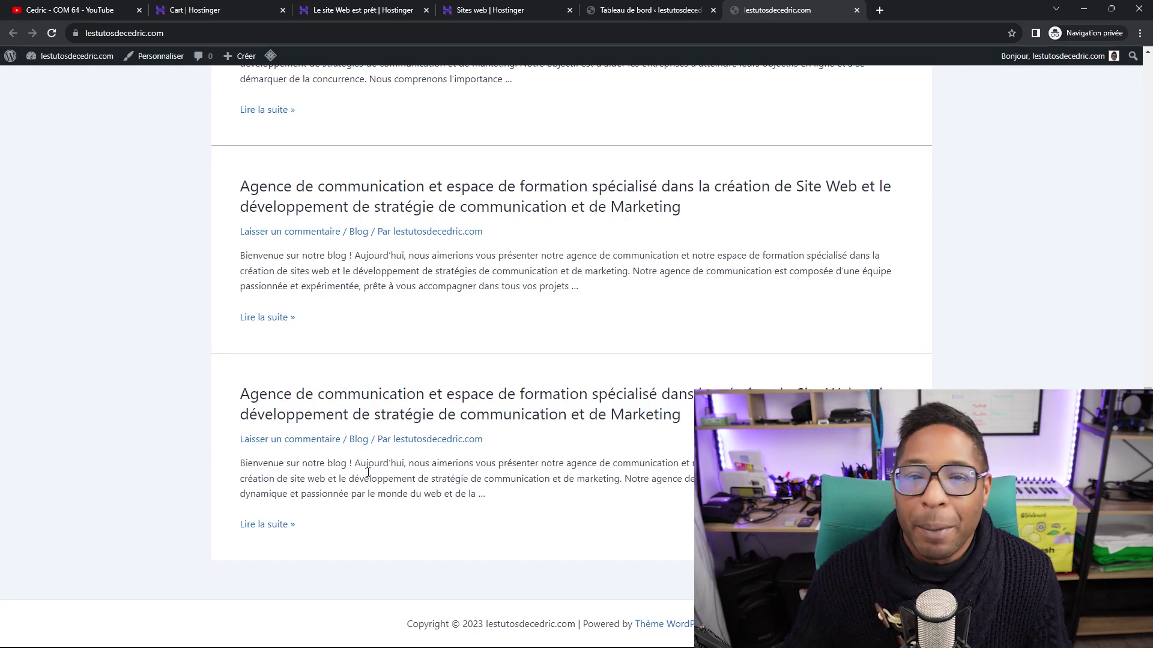
{"action": "scroll", "coordinate": [368, 472], "scroll_direction": "up", "scroll_amount": 10}
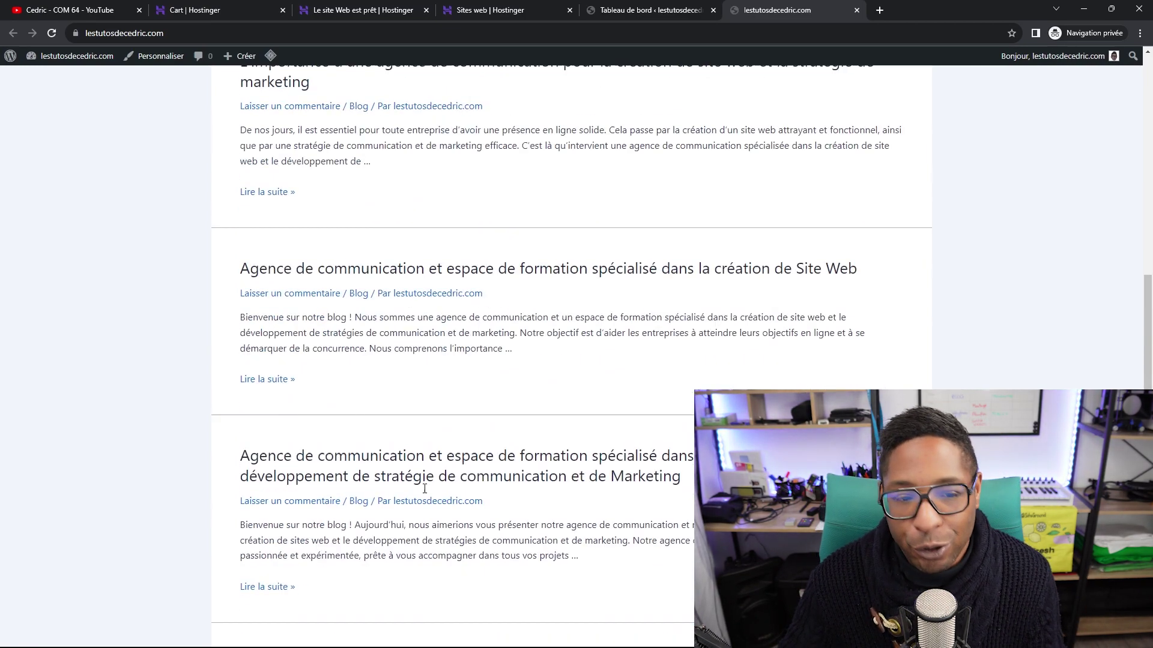
{"action": "left_click", "coordinate": [641, 12]}
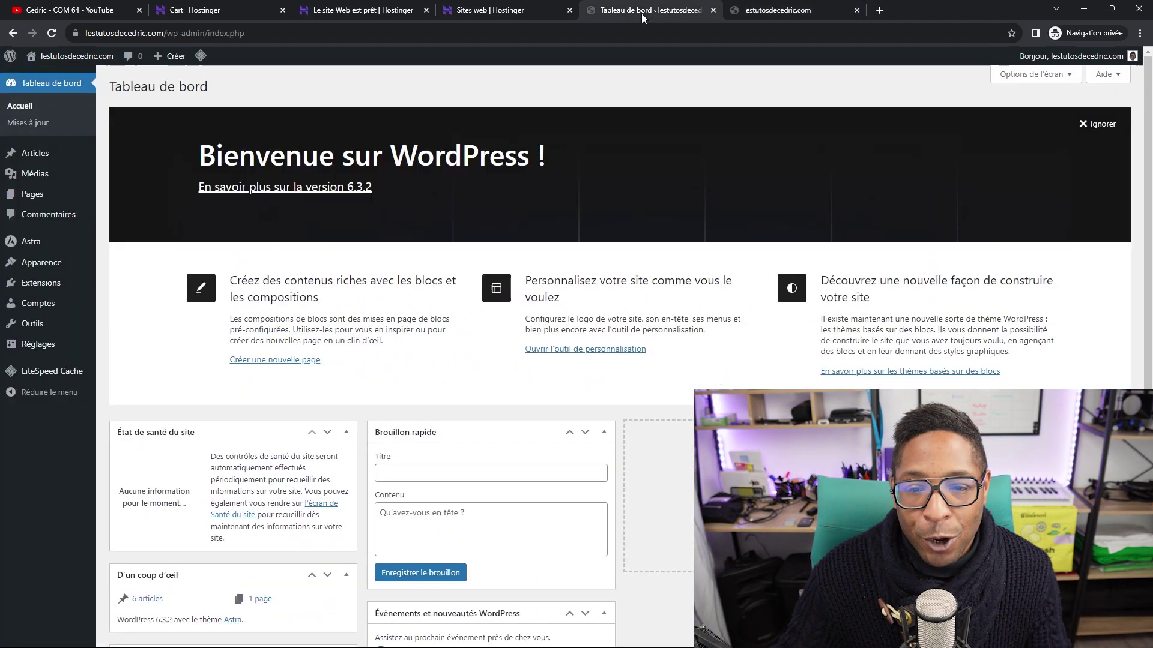
Launch the Astra Customizer, view the Global settings, and go back to the main section list.
{"action": "mouse_move", "coordinate": [30, 245]}
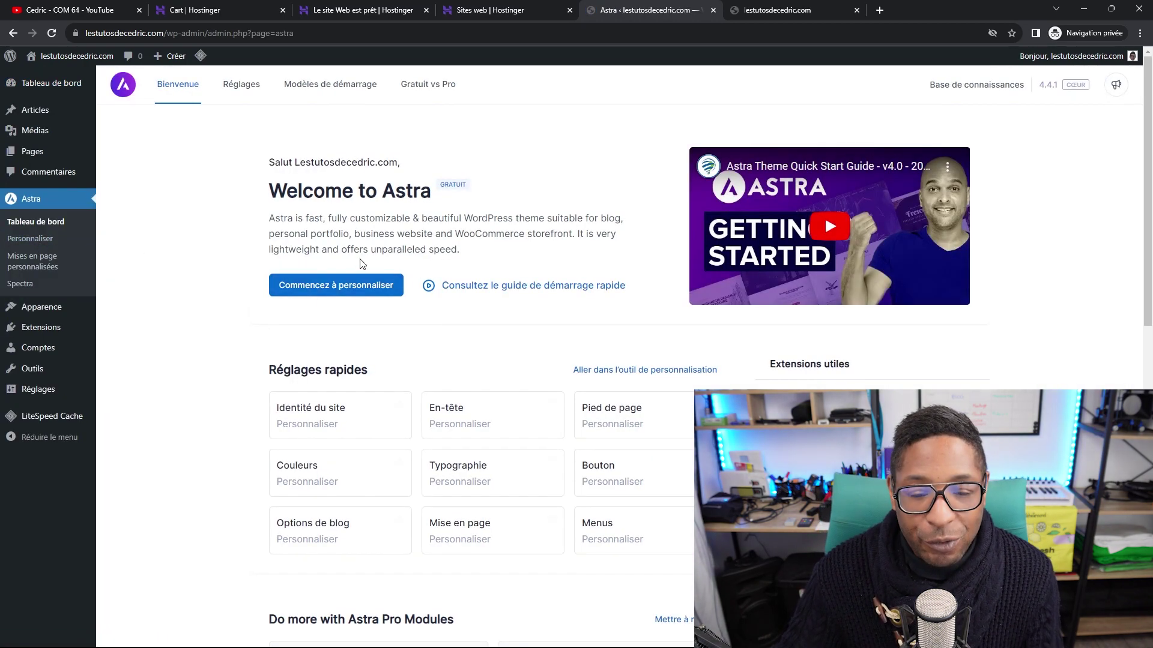
{"action": "left_click", "coordinate": [334, 291]}
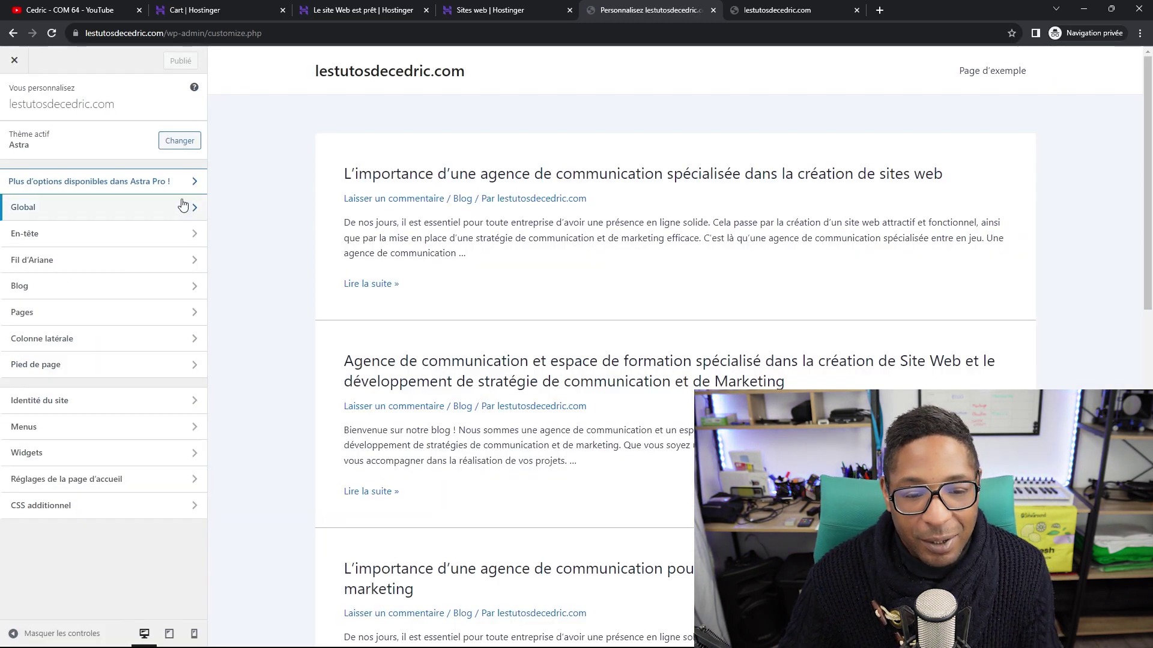
{"action": "left_click", "coordinate": [133, 211]}
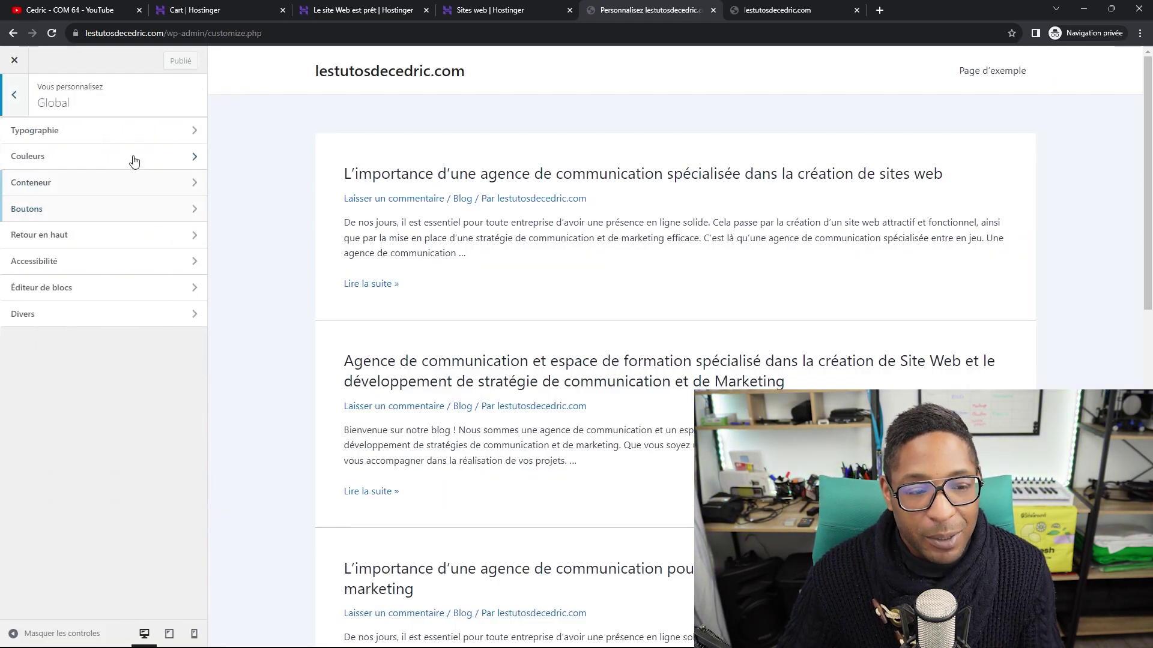
{"action": "left_click", "coordinate": [14, 95]}
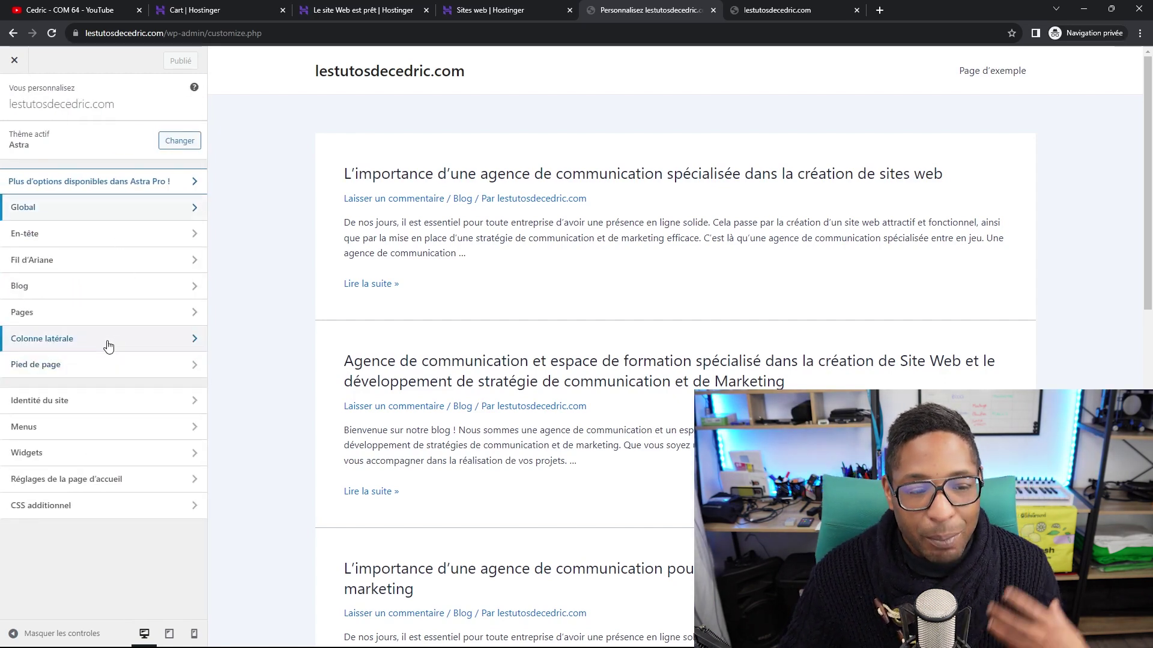
Close the Customizer and install Modèles de démarrage from Astra's Extensions utiles.
{"action": "left_click", "coordinate": [14, 61]}
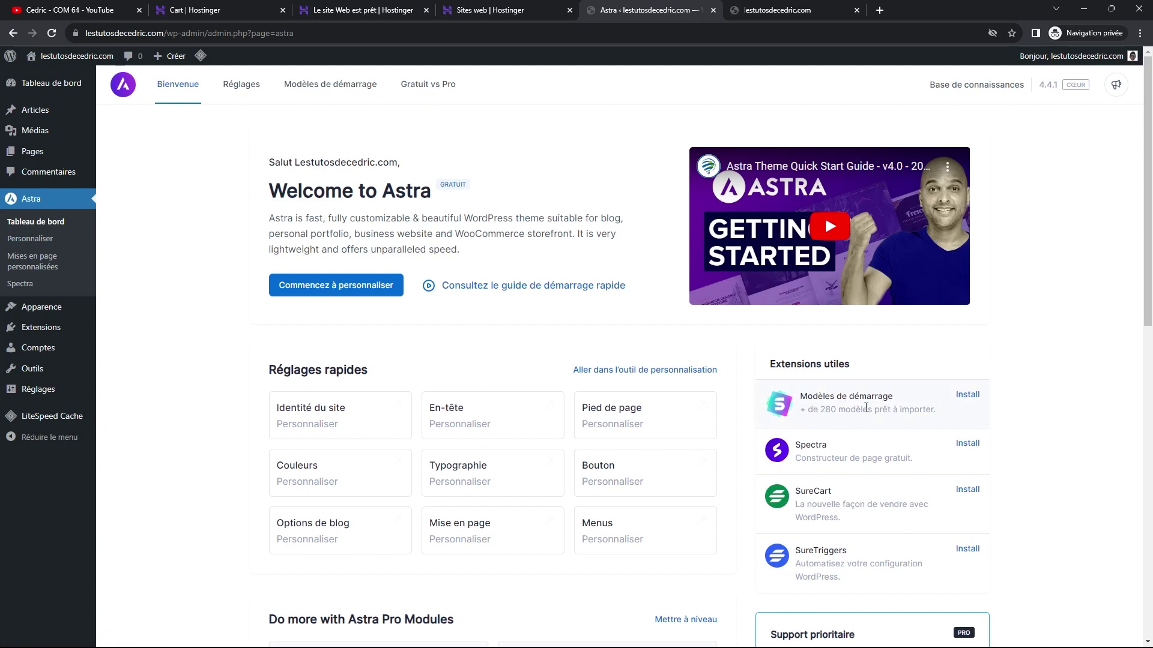
{"action": "left_click", "coordinate": [972, 396]}
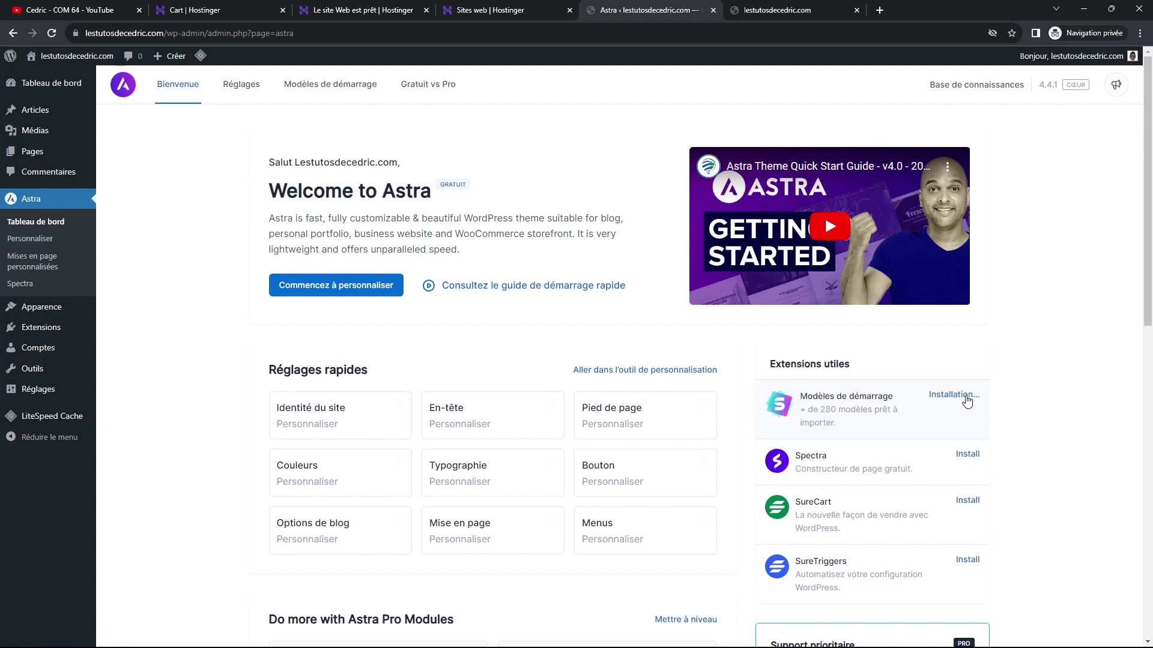
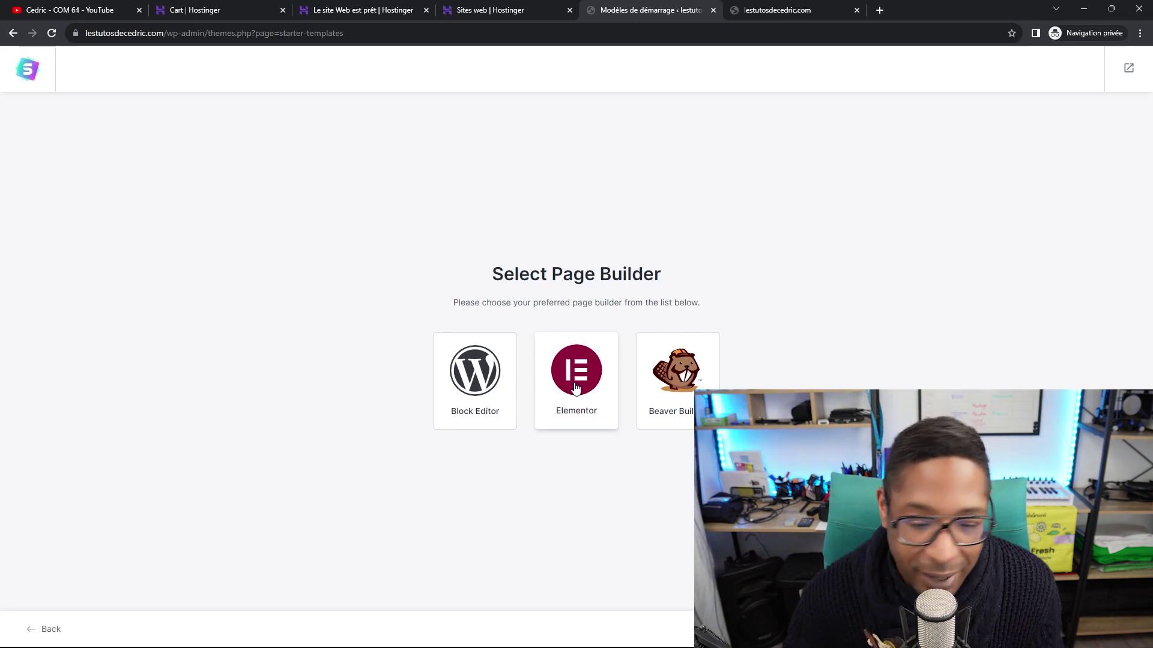
Choose Elementor as the page builder and browse the starter template gallery.
{"action": "left_click", "coordinate": [575, 389]}
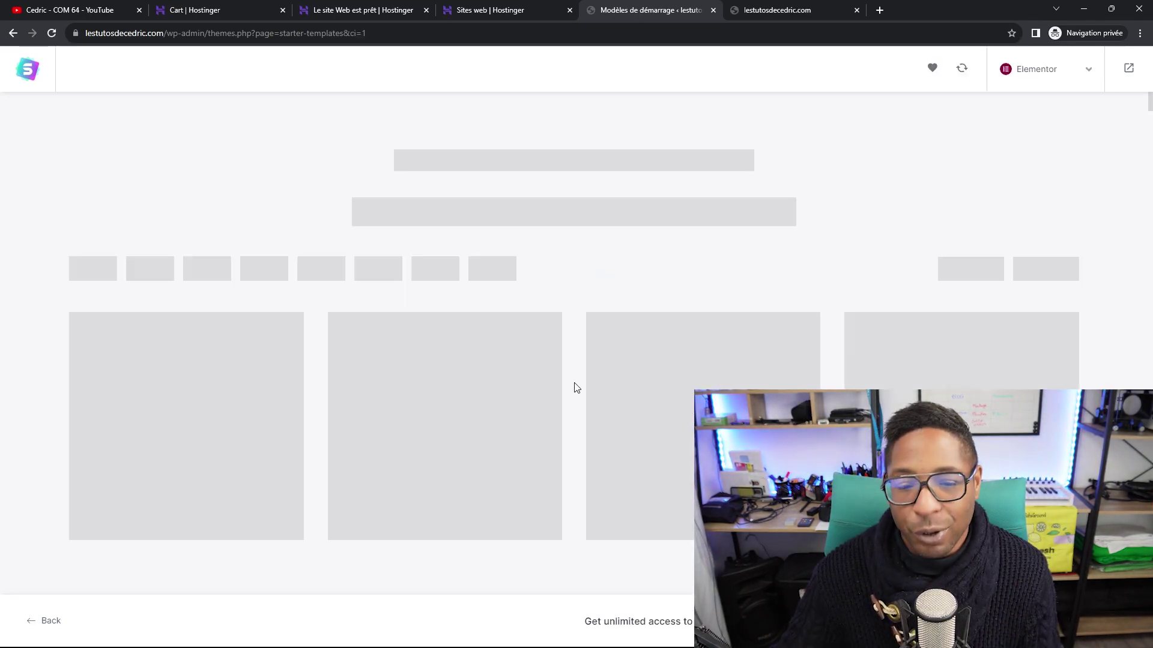
{"action": "scroll", "coordinate": [745, 327], "scroll_direction": "down", "scroll_amount": 2}
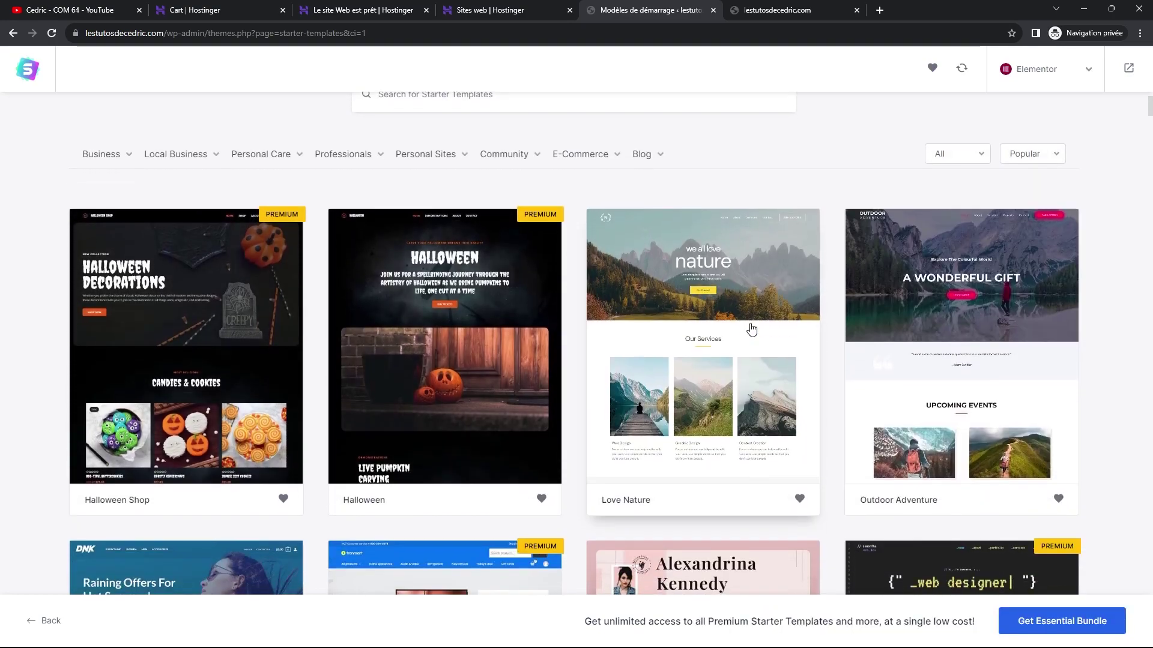
{"action": "scroll", "coordinate": [640, 277], "scroll_direction": "down", "scroll_amount": 3}
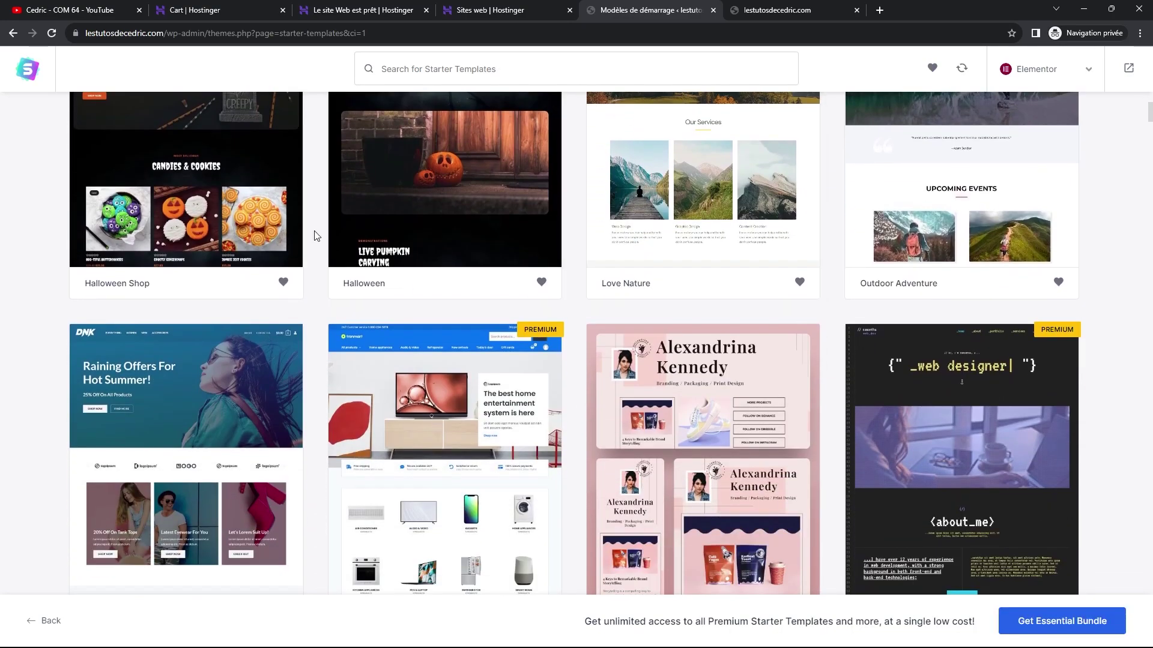
{"action": "scroll", "coordinate": [300, 240], "scroll_direction": "up", "scroll_amount": 3}
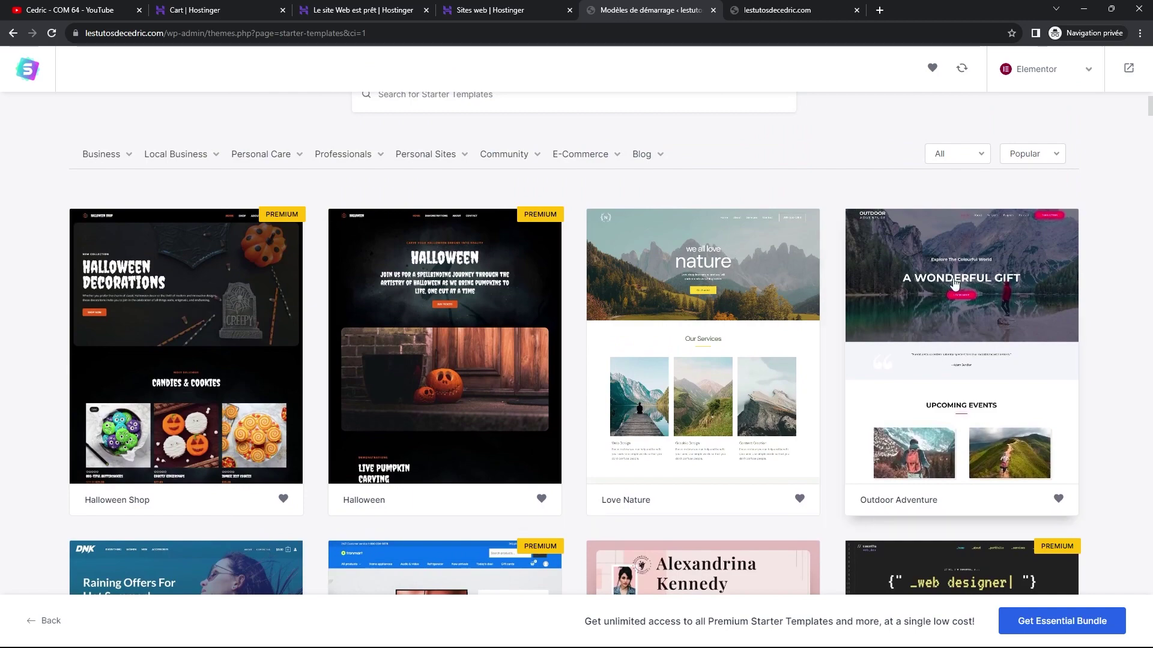
{"action": "scroll", "coordinate": [1023, 282], "scroll_direction": "down", "scroll_amount": 1}
{"action": "scroll", "coordinate": [1023, 282], "scroll_direction": "down", "scroll_amount": 3}
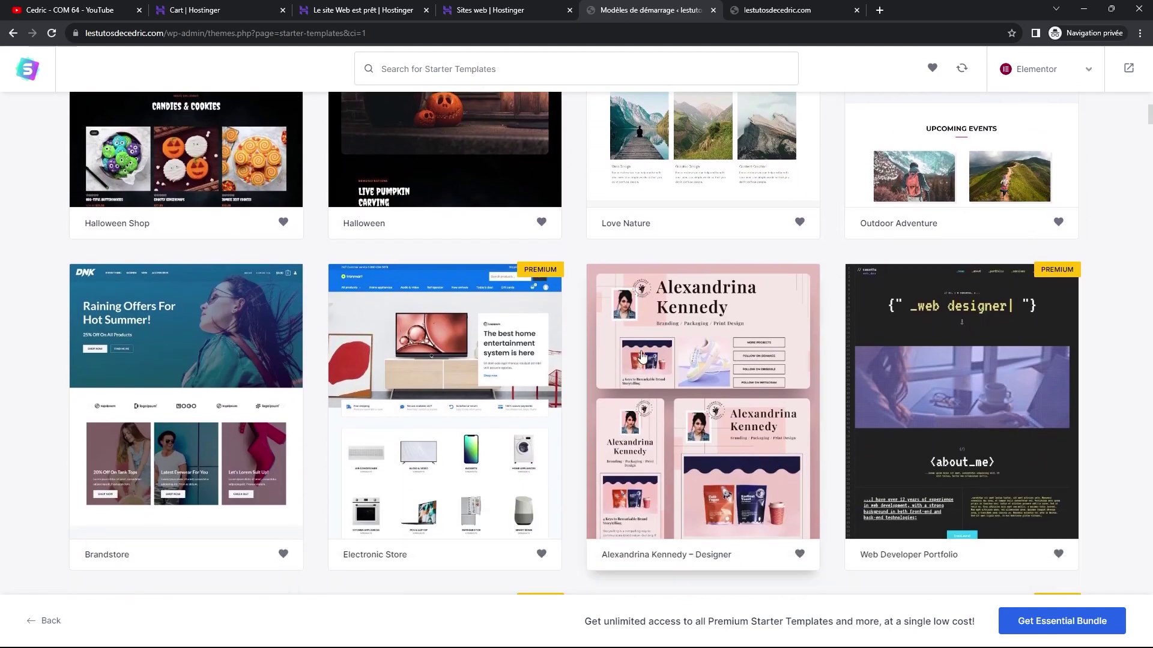
{"action": "scroll", "coordinate": [228, 354], "scroll_direction": "down", "scroll_amount": 6}
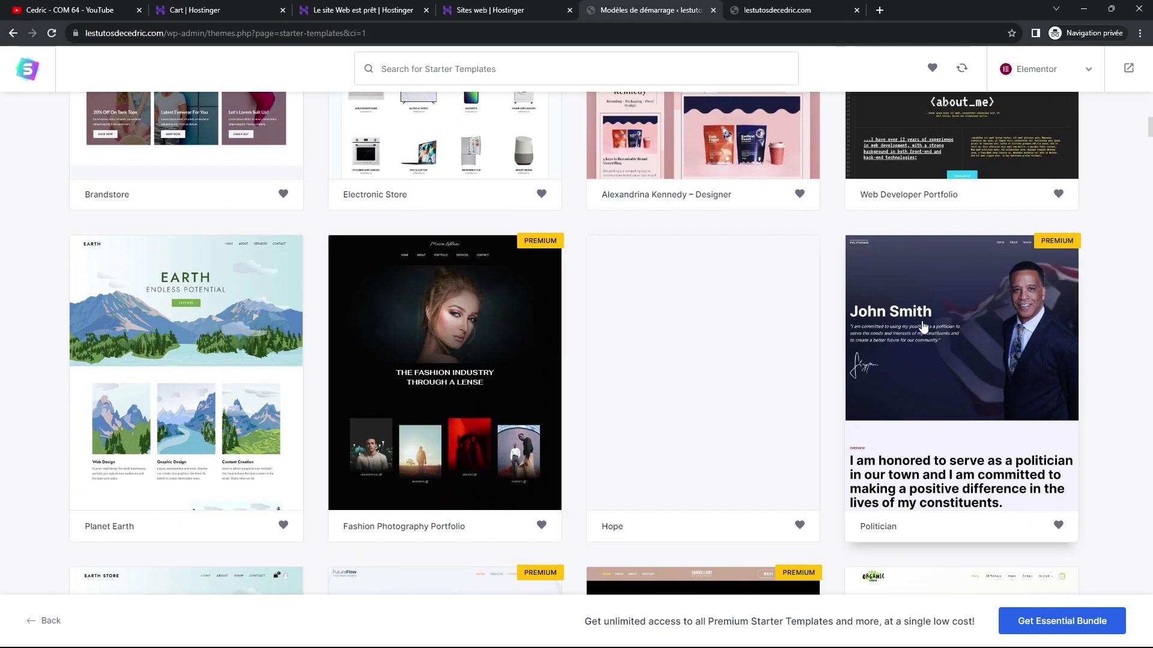
{"action": "scroll", "coordinate": [922, 332], "scroll_direction": "down", "scroll_amount": 5}
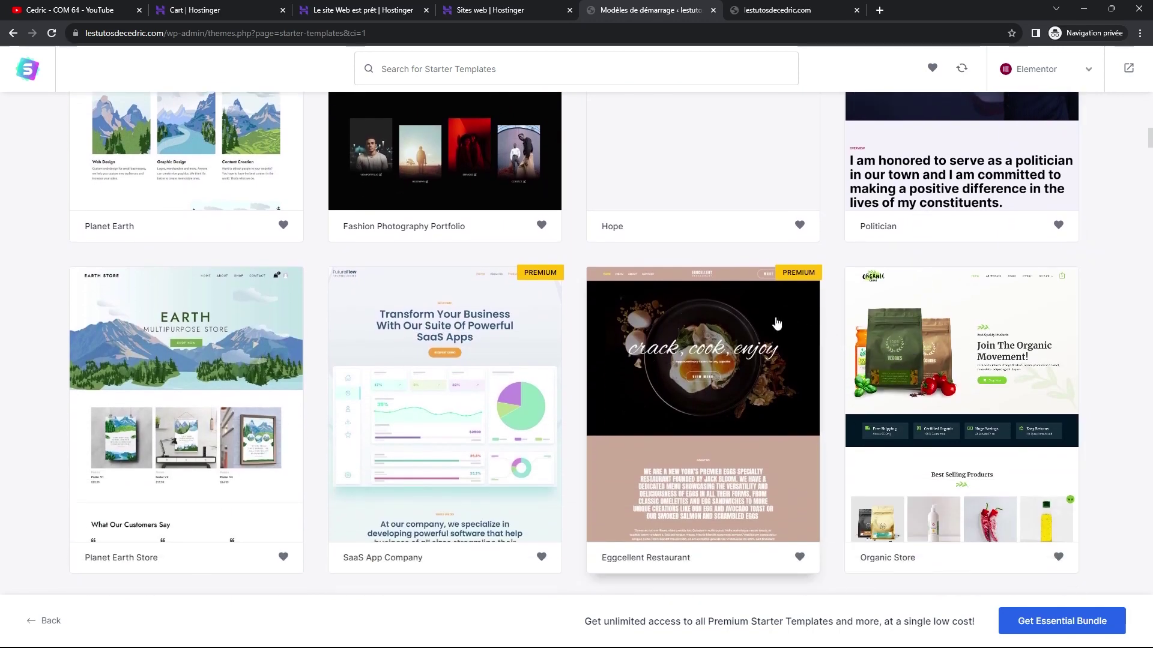
{"action": "scroll", "coordinate": [520, 273], "scroll_direction": "up", "scroll_amount": 8}
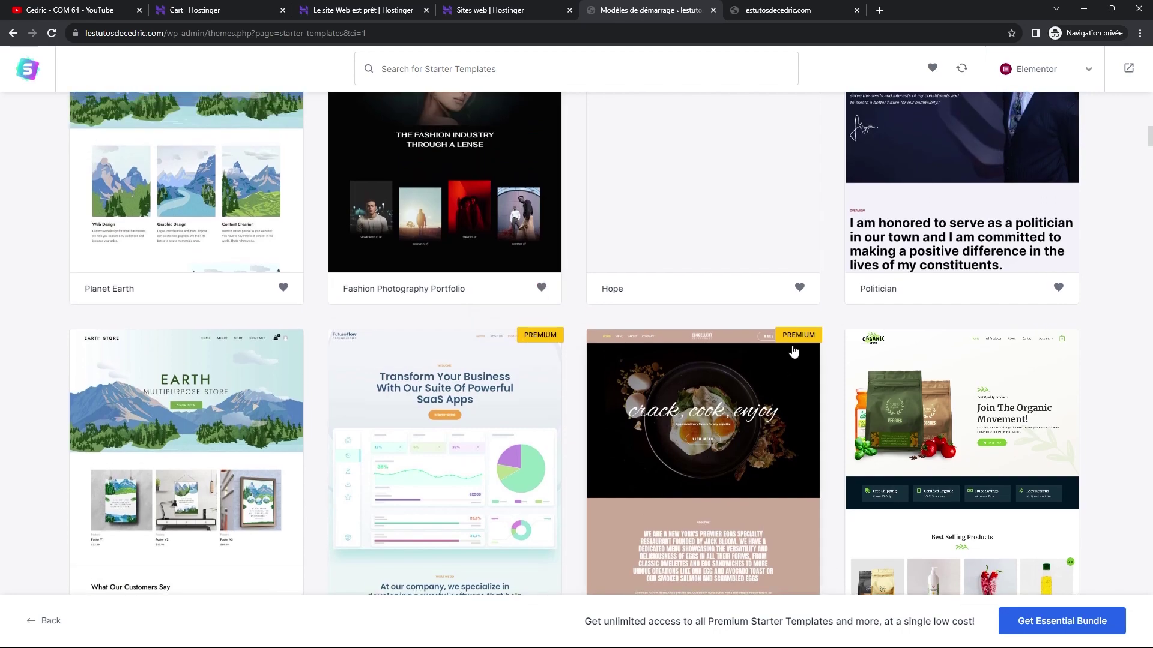
{"action": "scroll", "coordinate": [810, 363], "scroll_direction": "up", "scroll_amount": 8}
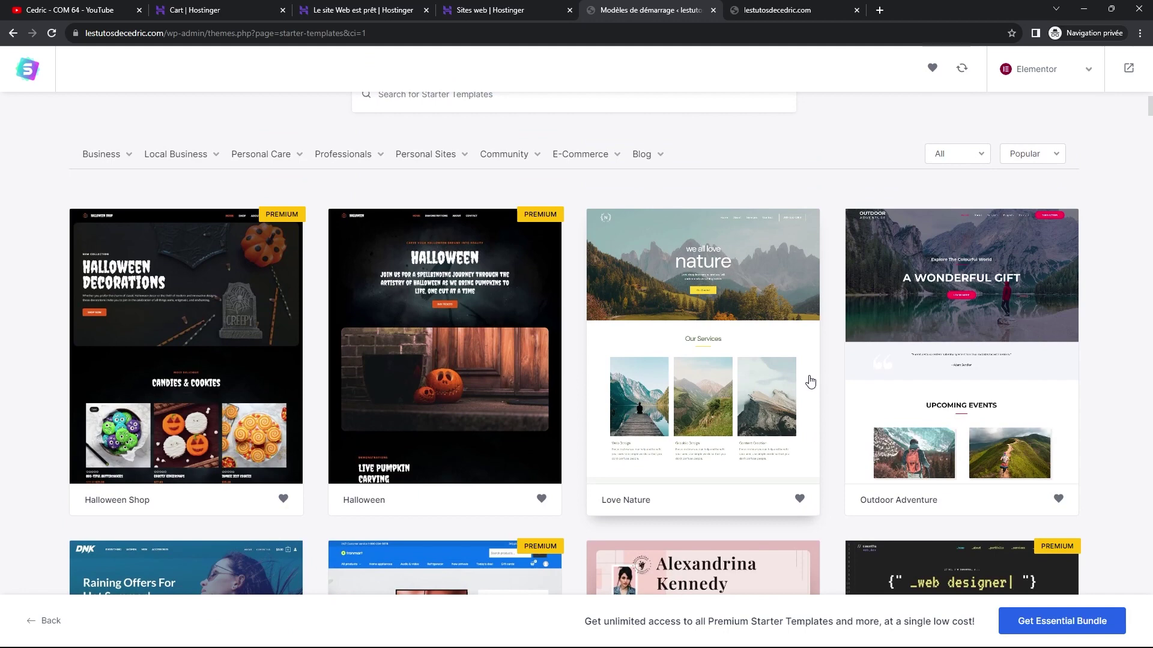
{"action": "scroll", "coordinate": [810, 381], "scroll_direction": "up", "scroll_amount": 1}
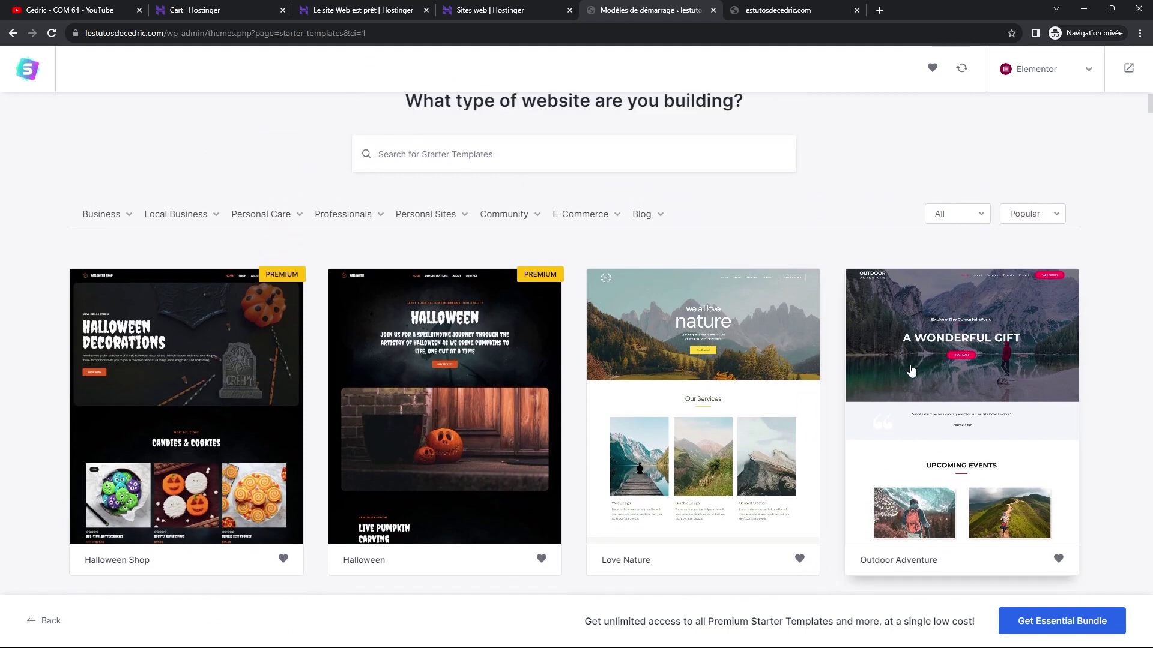
{"action": "scroll", "coordinate": [810, 354], "scroll_direction": "down", "scroll_amount": 4}
{"action": "scroll", "coordinate": [811, 347], "scroll_direction": "down", "scroll_amount": 2}
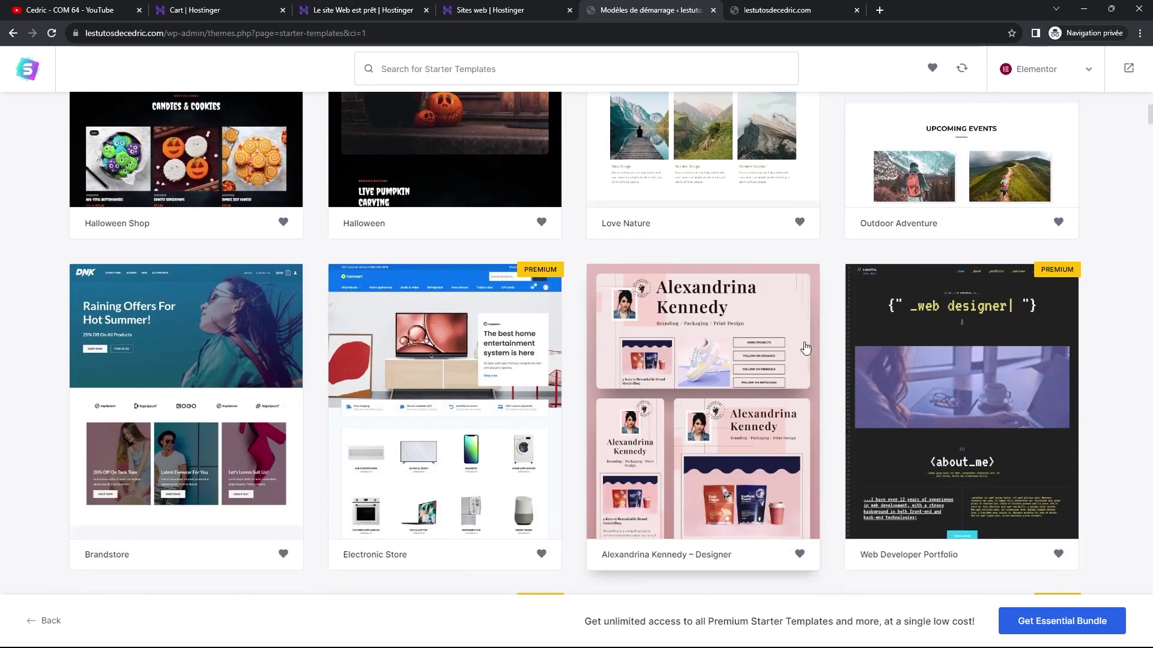
{"action": "scroll", "coordinate": [803, 348], "scroll_direction": "down", "scroll_amount": 10}
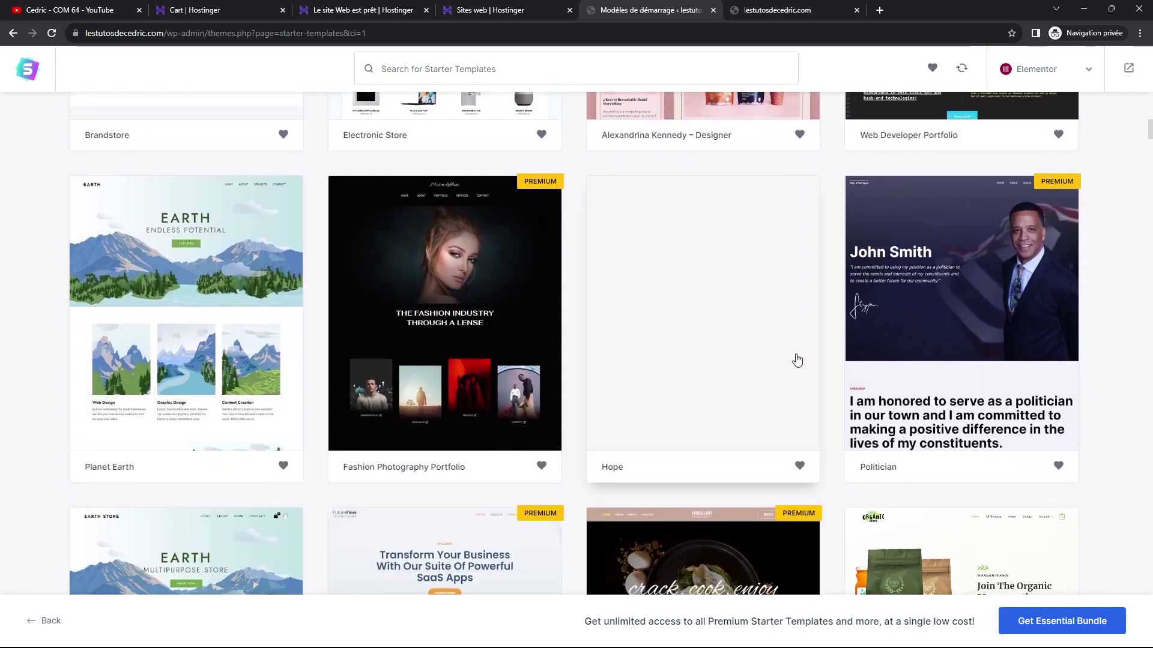
{"action": "scroll", "coordinate": [795, 363], "scroll_direction": "down", "scroll_amount": 9}
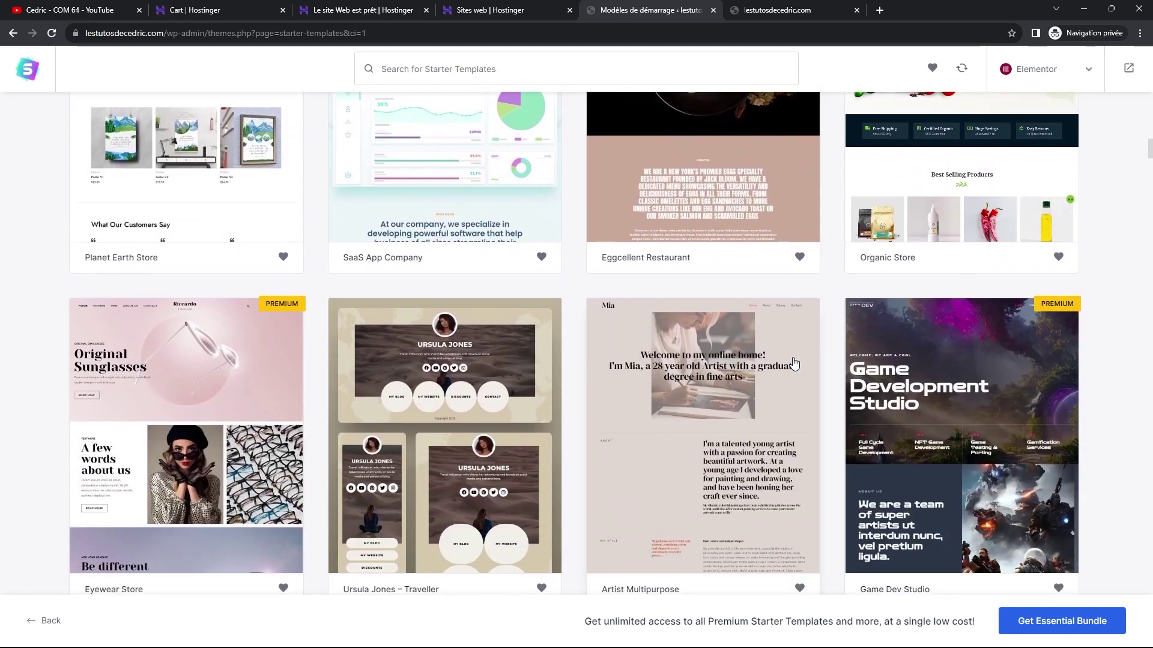
{"action": "scroll", "coordinate": [781, 372], "scroll_direction": "down", "scroll_amount": 1}
{"action": "scroll", "coordinate": [757, 377], "scroll_direction": "up", "scroll_amount": 3}
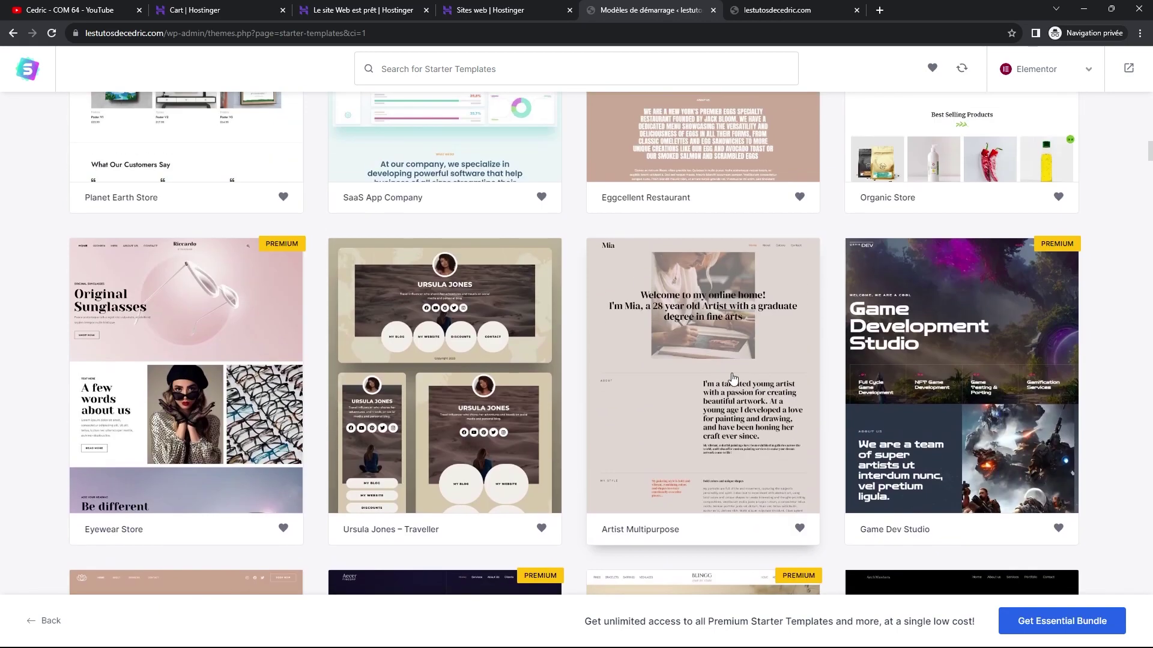
Keep browsing the gallery and pick the Day Care Services template.
{"action": "scroll", "coordinate": [669, 369], "scroll_direction": "down", "scroll_amount": 2}
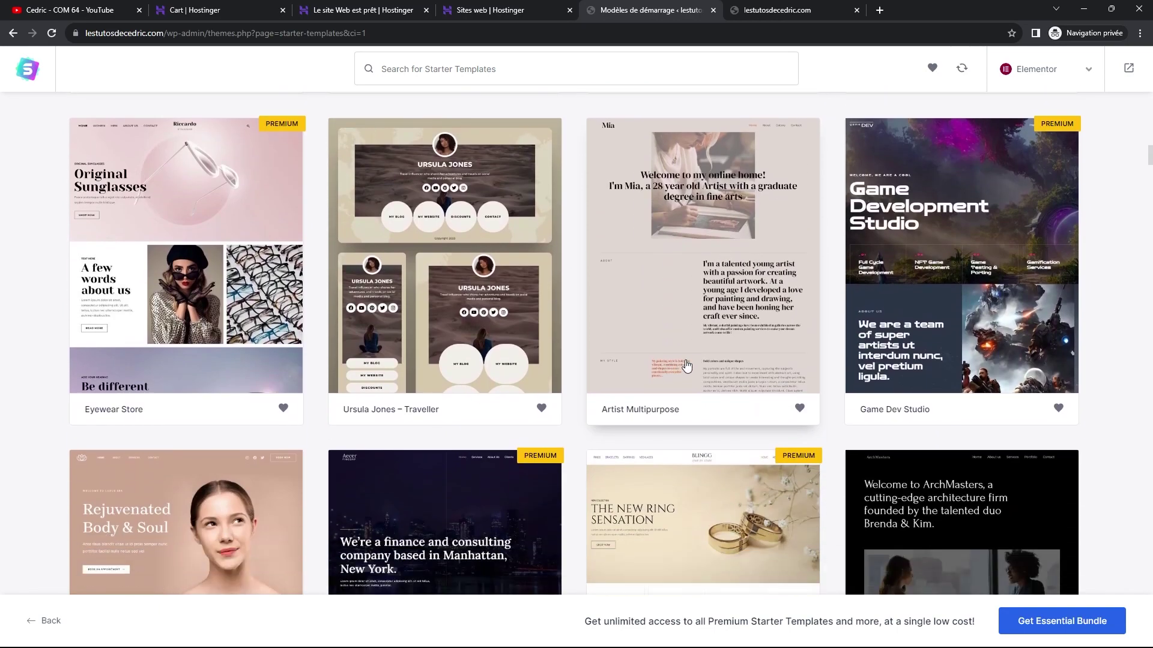
{"action": "scroll", "coordinate": [696, 366], "scroll_direction": "down", "scroll_amount": 7}
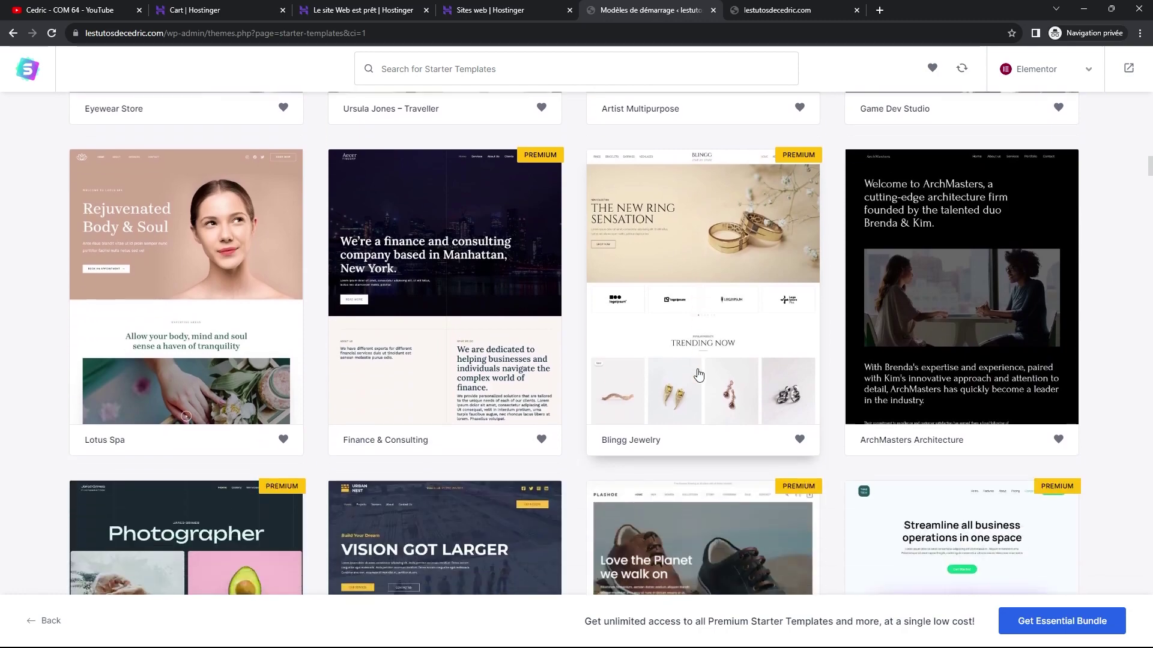
{"action": "scroll", "coordinate": [697, 377], "scroll_direction": "down", "scroll_amount": 8}
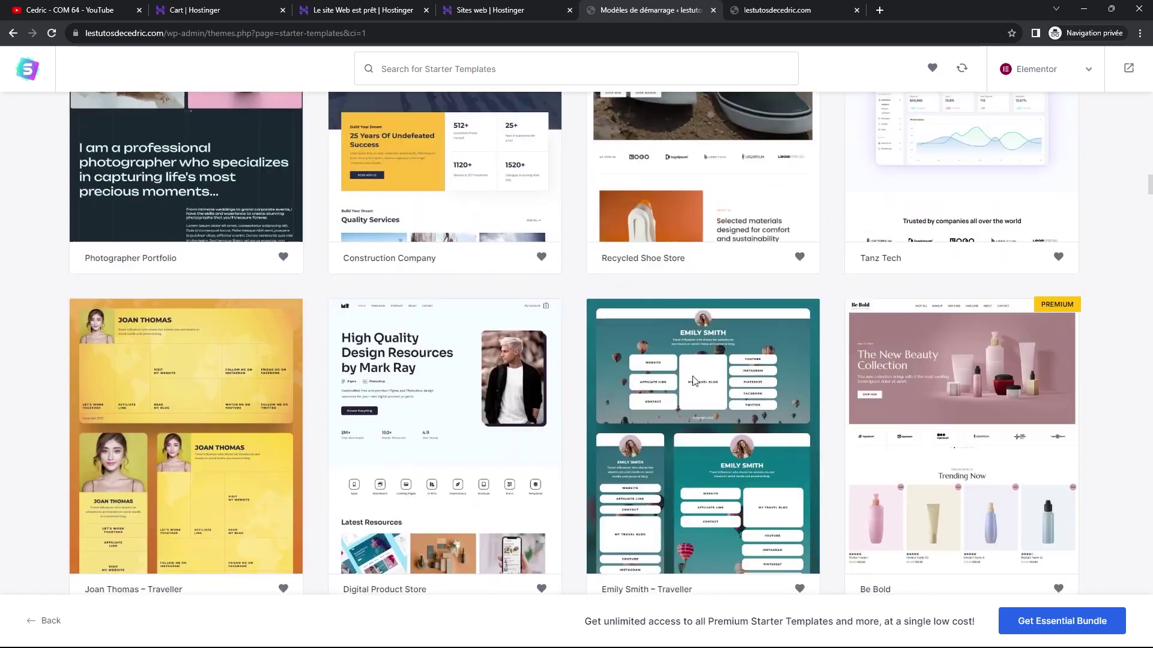
{"action": "scroll", "coordinate": [695, 382], "scroll_direction": "down", "scroll_amount": 1}
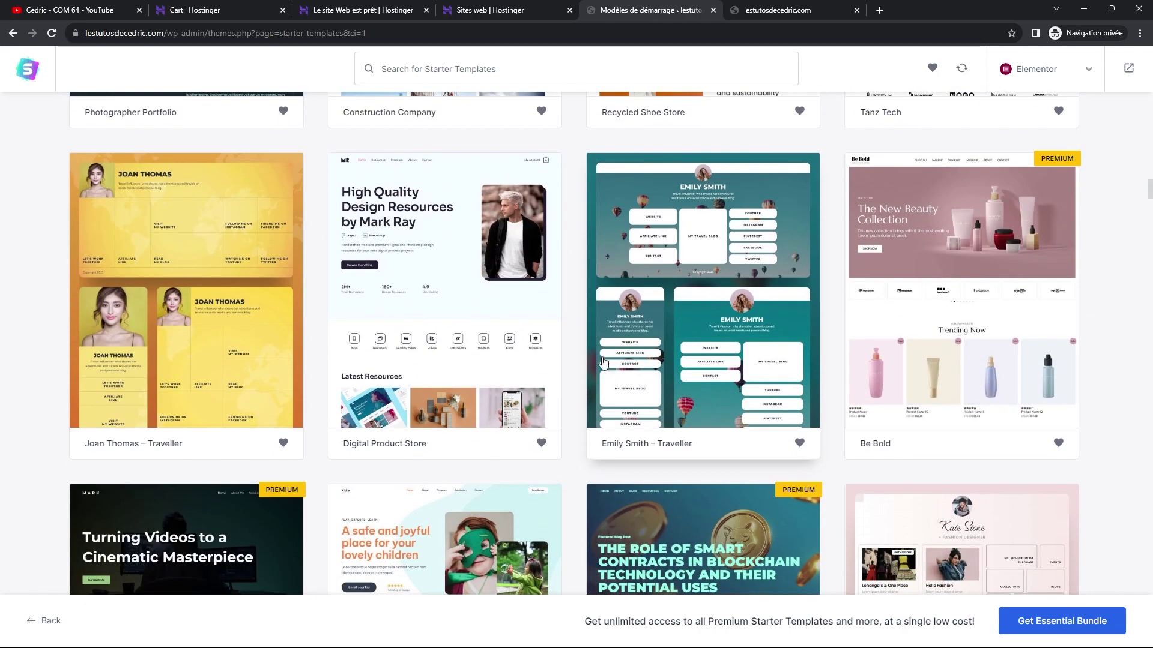
{"action": "scroll", "coordinate": [511, 264], "scroll_direction": "up", "scroll_amount": 2}
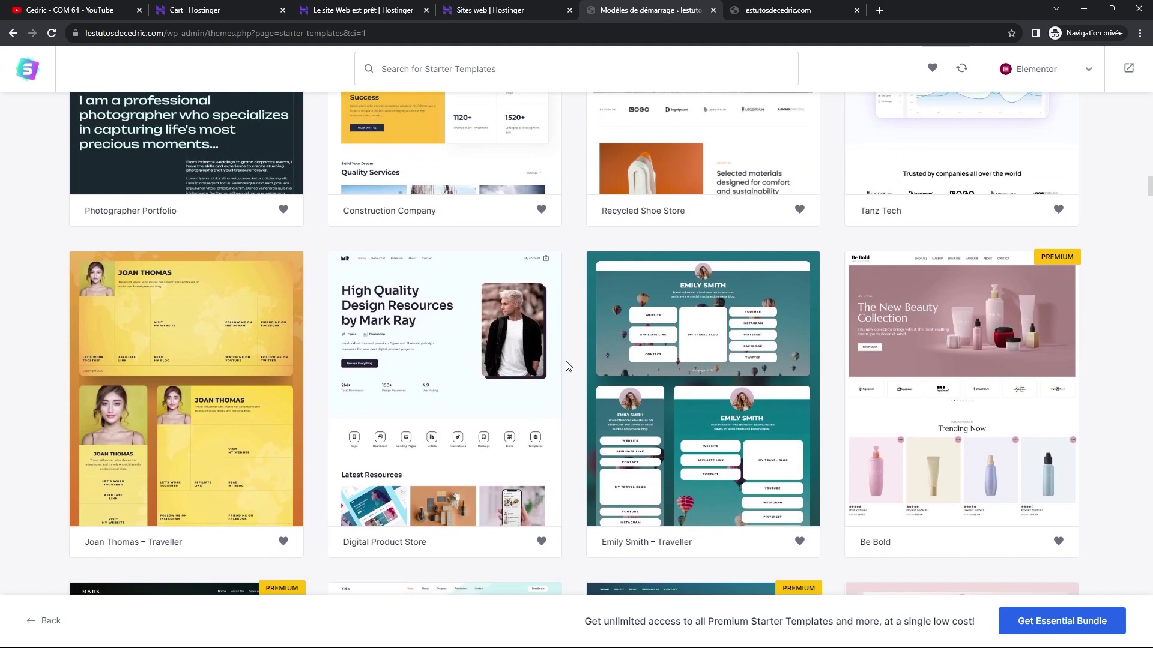
{"action": "scroll", "coordinate": [603, 367], "scroll_direction": "down", "scroll_amount": 1}
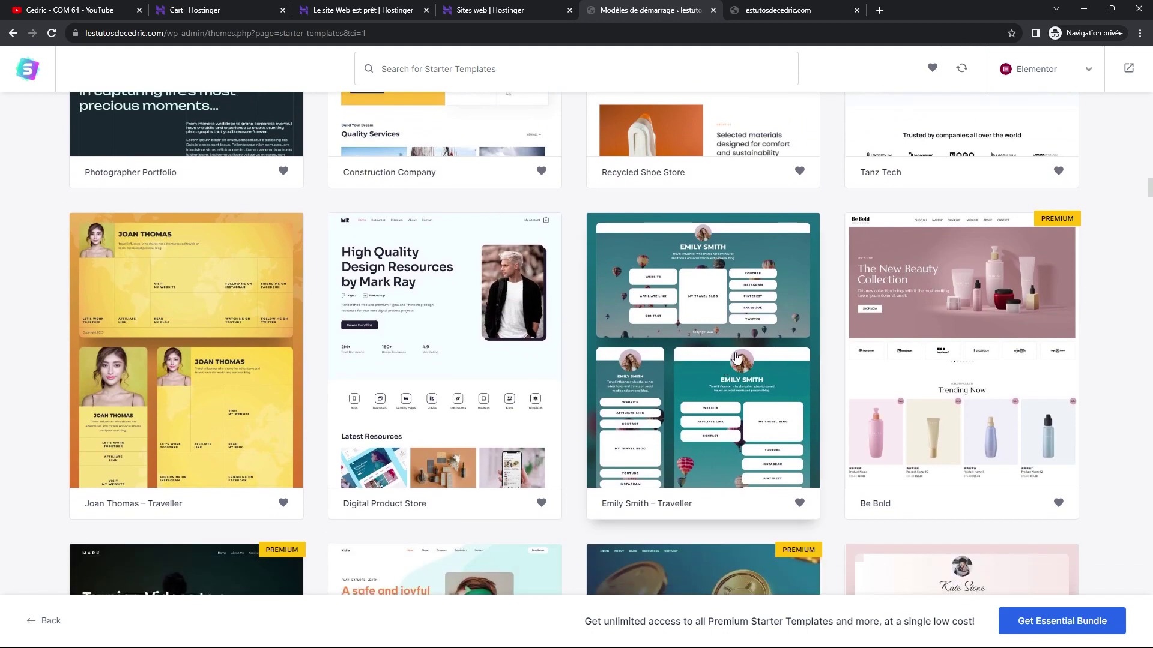
{"action": "scroll", "coordinate": [738, 356], "scroll_direction": "down", "scroll_amount": 5}
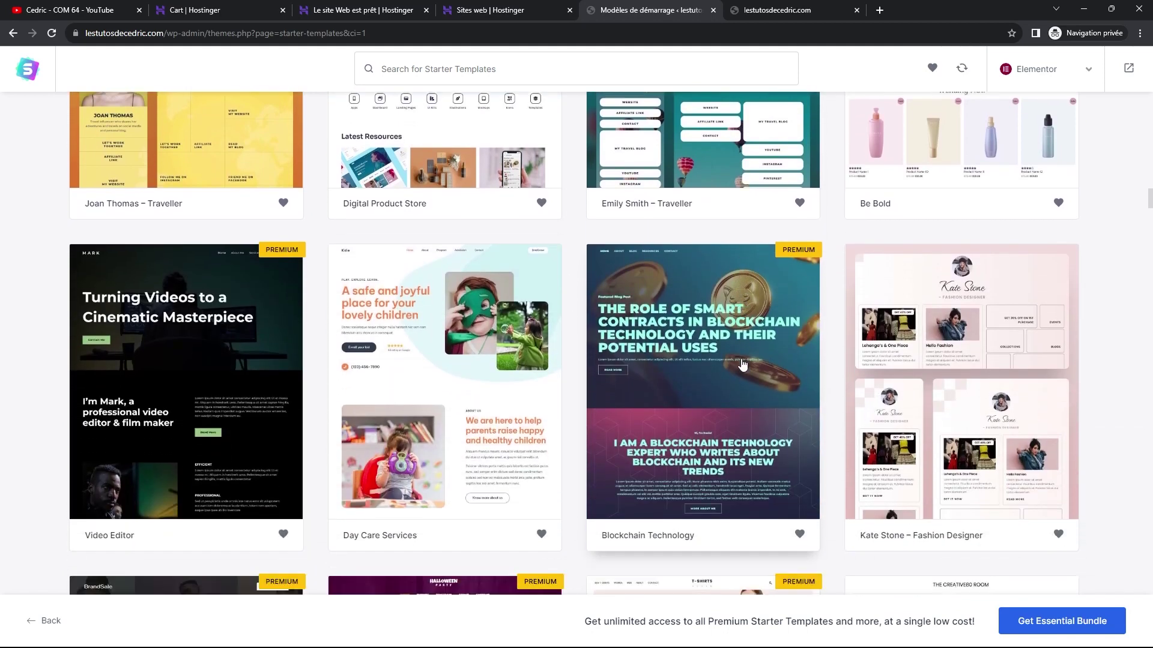
{"action": "scroll", "coordinate": [742, 364], "scroll_direction": "down", "scroll_amount": 1}
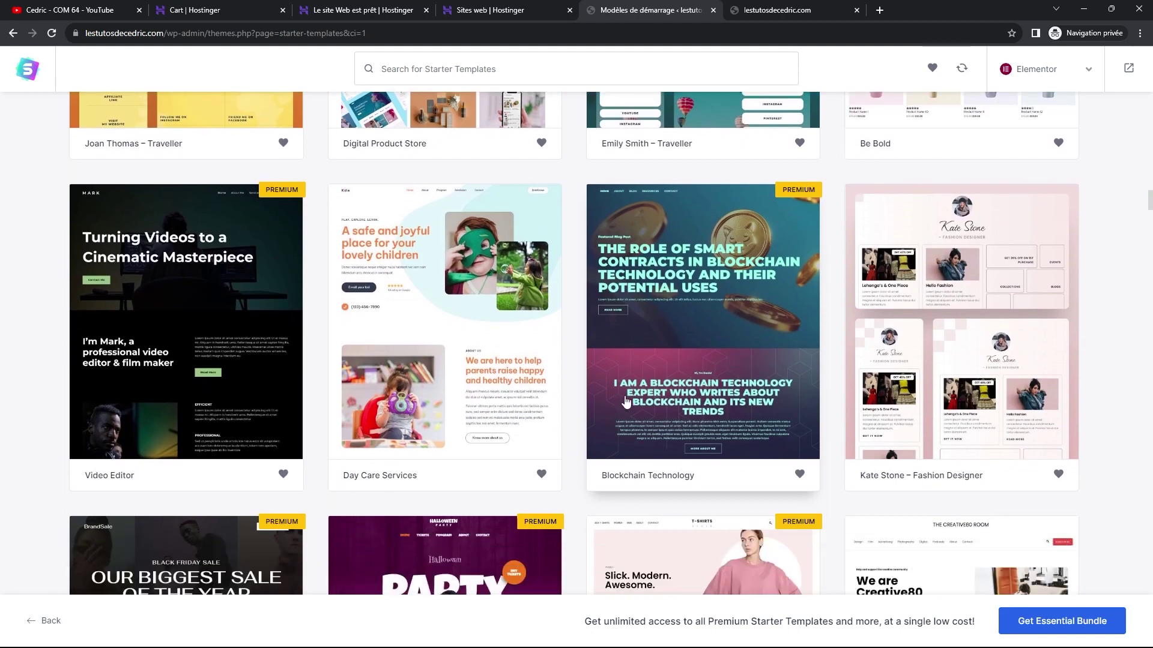
{"action": "scroll", "coordinate": [626, 401], "scroll_direction": "down", "scroll_amount": 1}
{"action": "scroll", "coordinate": [624, 390], "scroll_direction": "up", "scroll_amount": 2}
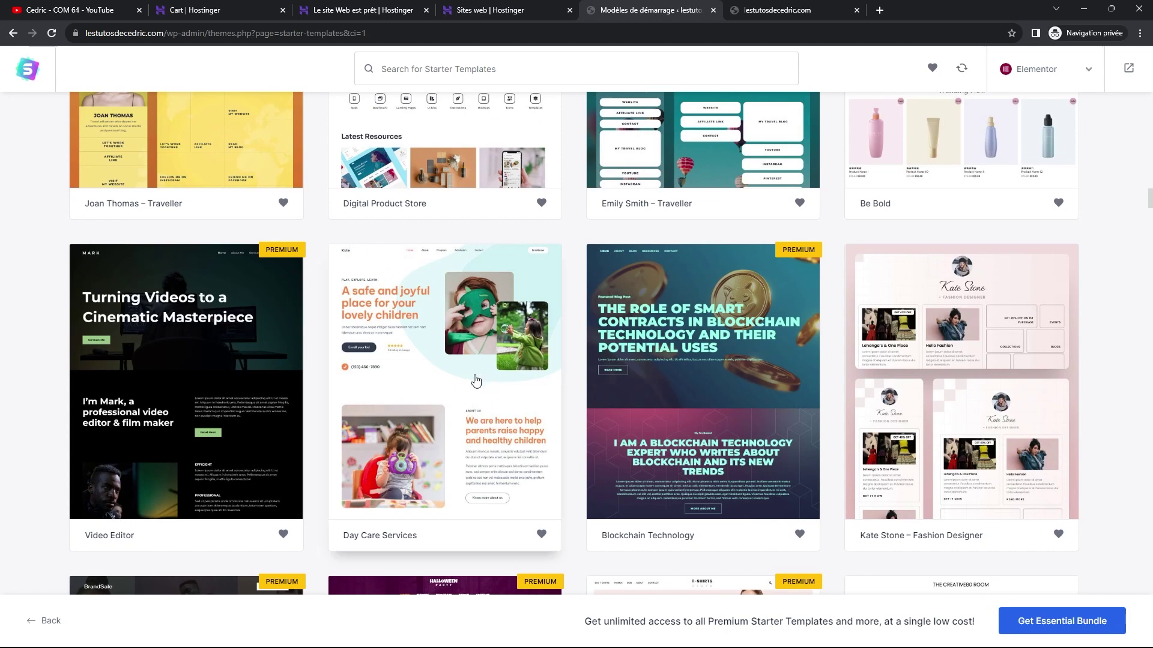
{"action": "scroll", "coordinate": [492, 393], "scroll_direction": "down", "scroll_amount": 7}
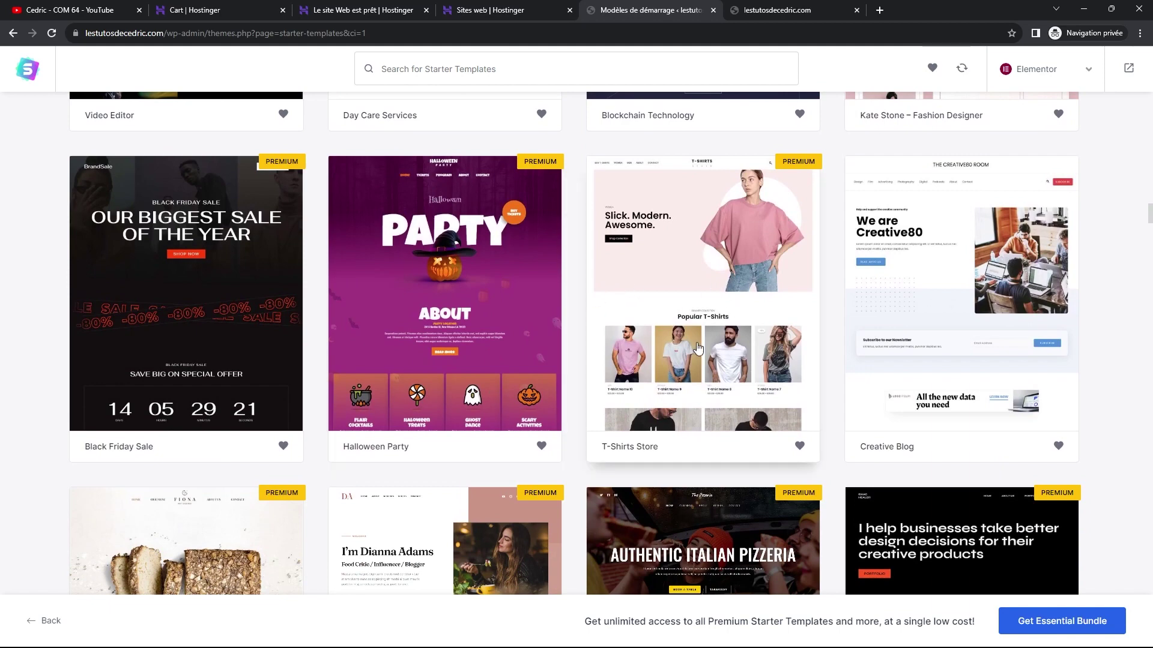
{"action": "scroll", "coordinate": [682, 358], "scroll_direction": "down", "scroll_amount": 5}
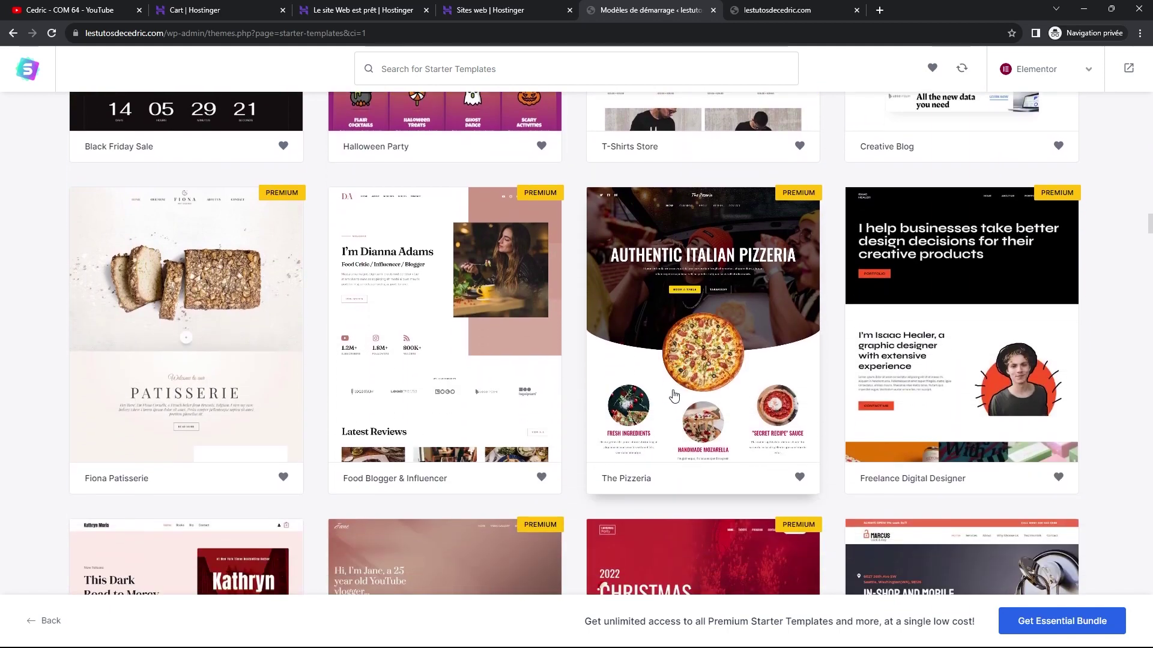
{"action": "scroll", "coordinate": [670, 410], "scroll_direction": "down", "scroll_amount": 5}
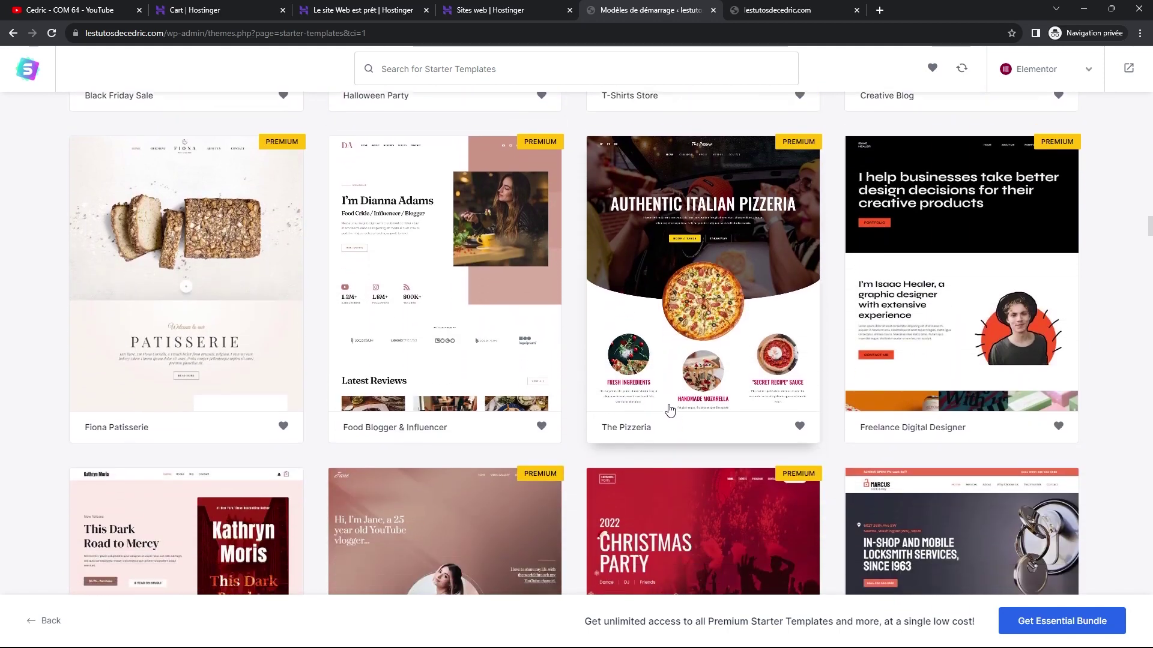
{"action": "scroll", "coordinate": [614, 410], "scroll_direction": "down", "scroll_amount": 2}
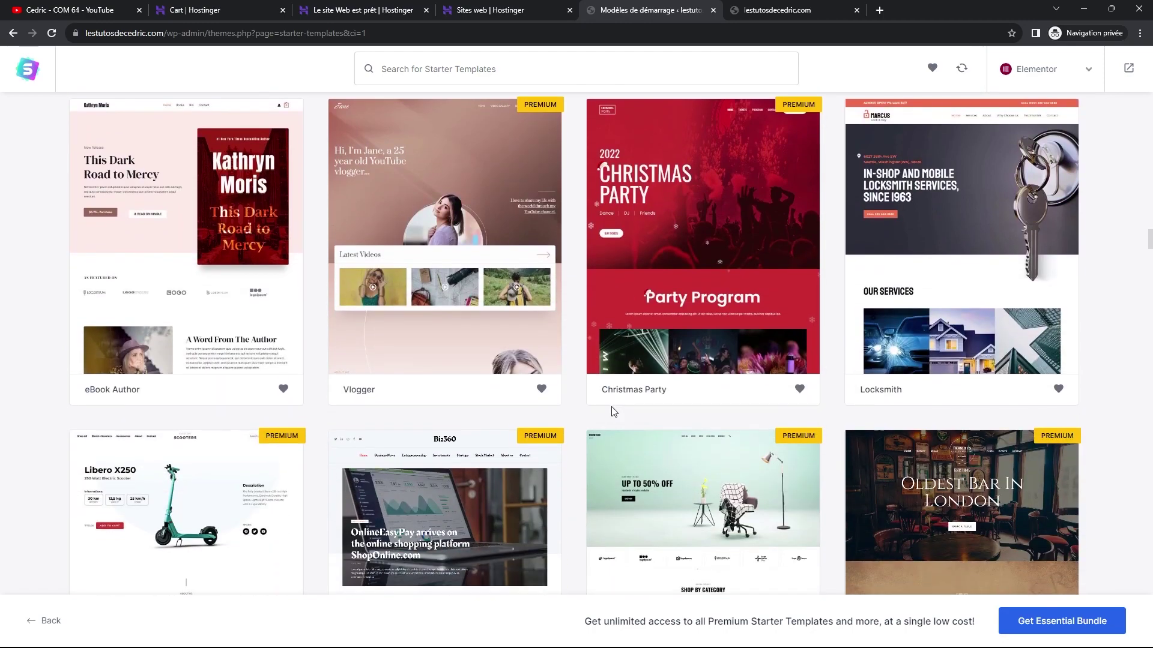
{"action": "scroll", "coordinate": [610, 417], "scroll_direction": "down", "scroll_amount": 2}
{"action": "scroll", "coordinate": [600, 427], "scroll_direction": "up", "scroll_amount": 9}
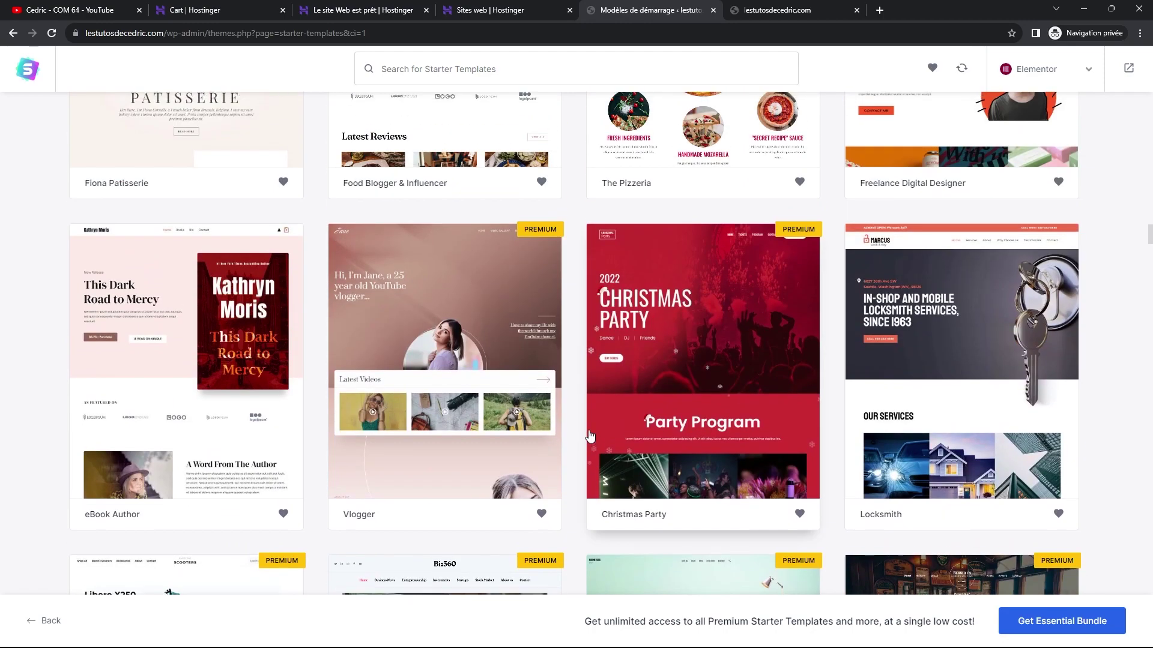
{"action": "scroll", "coordinate": [590, 436], "scroll_direction": "up", "scroll_amount": 11}
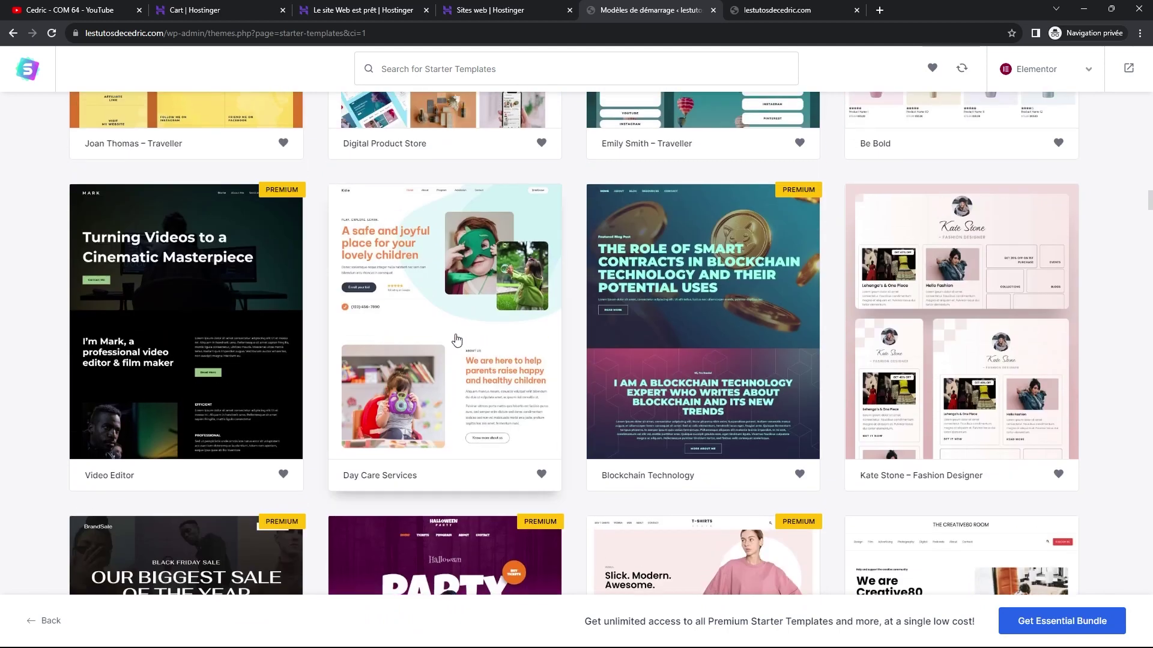
{"action": "left_click", "coordinate": [457, 340]}
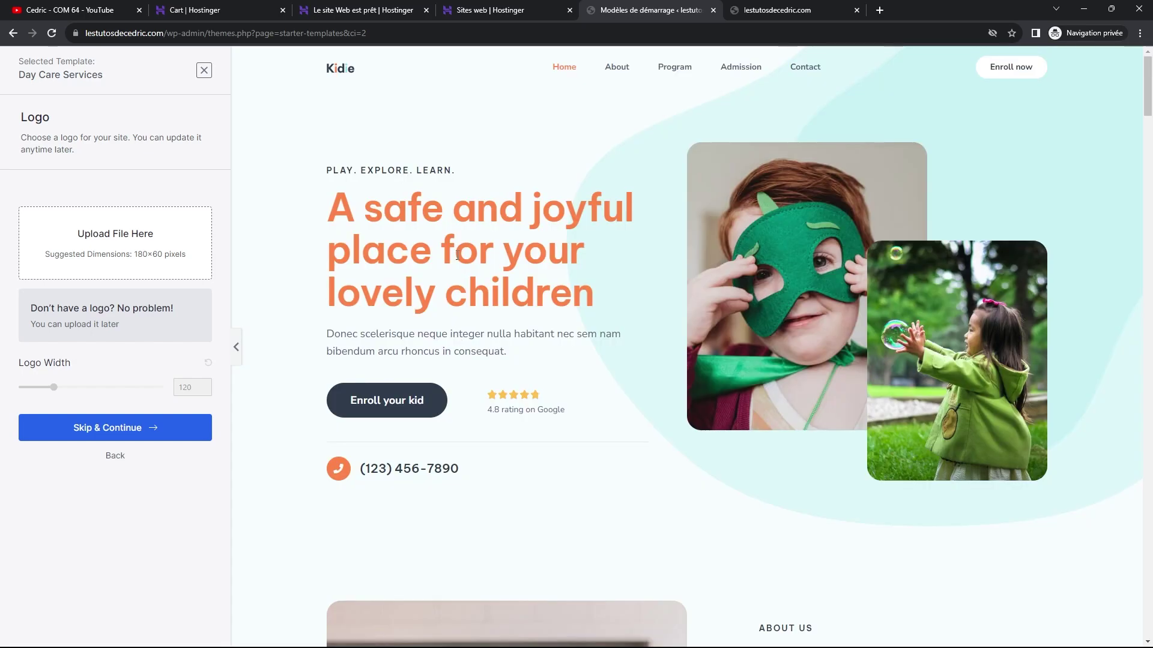
Scroll through the Day Care Services preview, then skip the logo step.
{"action": "scroll", "coordinate": [741, 171], "scroll_direction": "down", "scroll_amount": 14}
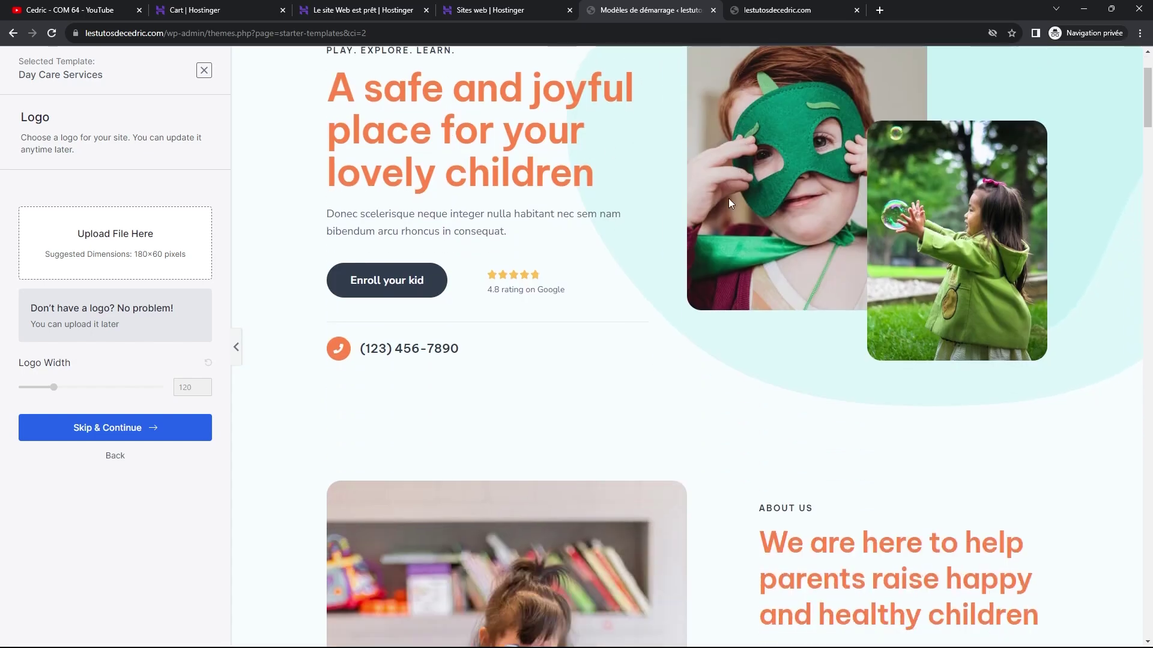
{"action": "scroll", "coordinate": [711, 229], "scroll_direction": "down", "scroll_amount": 13}
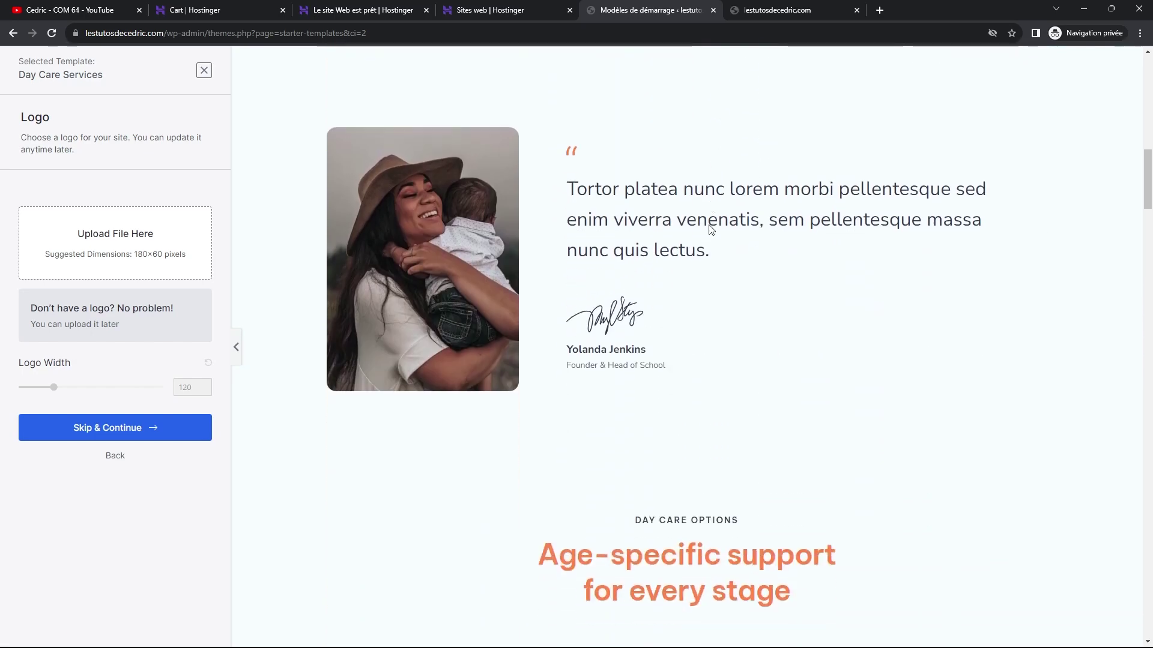
{"action": "scroll", "coordinate": [707, 229], "scroll_direction": "down", "scroll_amount": 5}
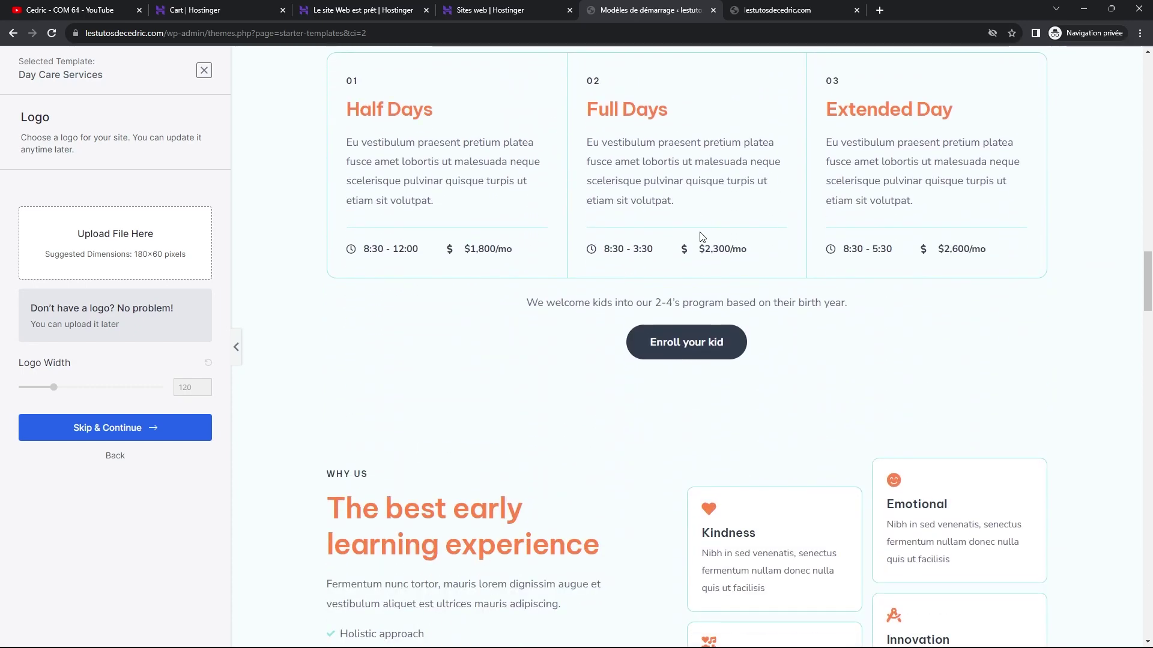
{"action": "scroll", "coordinate": [700, 236], "scroll_direction": "down", "scroll_amount": 11}
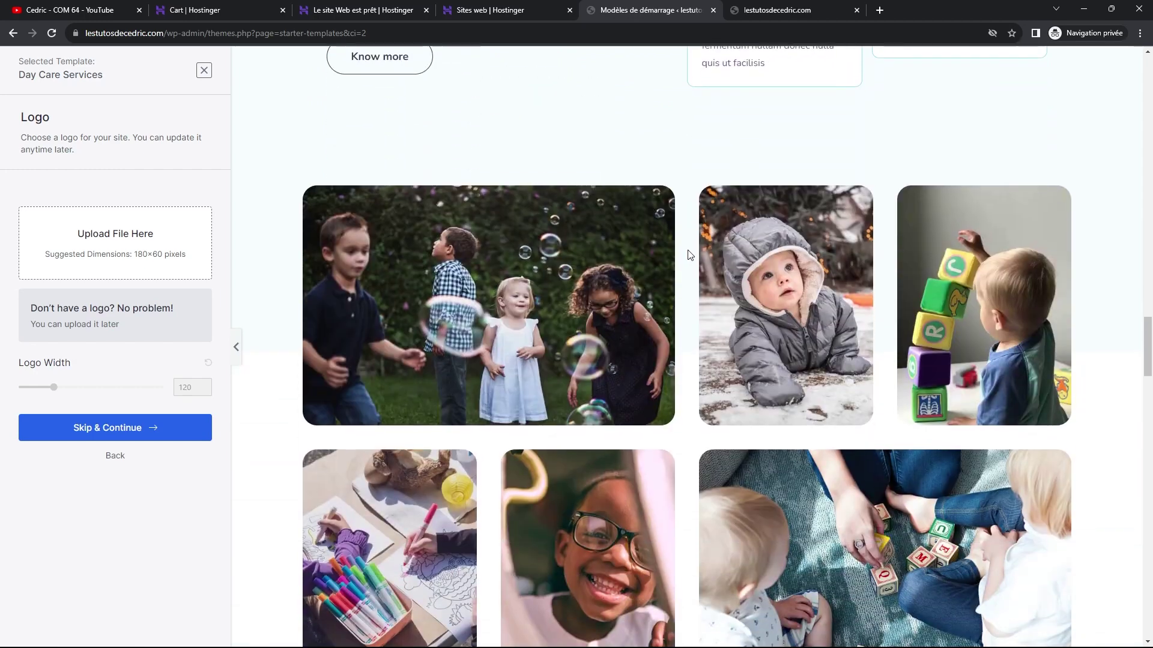
{"action": "scroll", "coordinate": [690, 256], "scroll_direction": "down", "scroll_amount": 9}
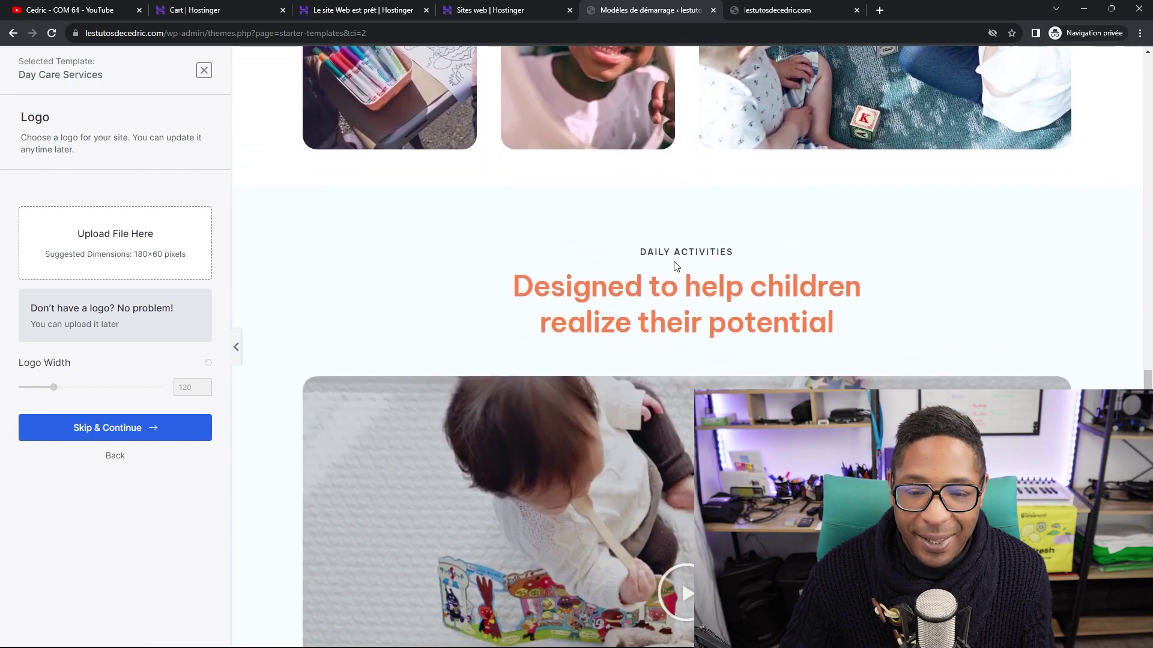
{"action": "scroll", "coordinate": [675, 264], "scroll_direction": "down", "scroll_amount": 2}
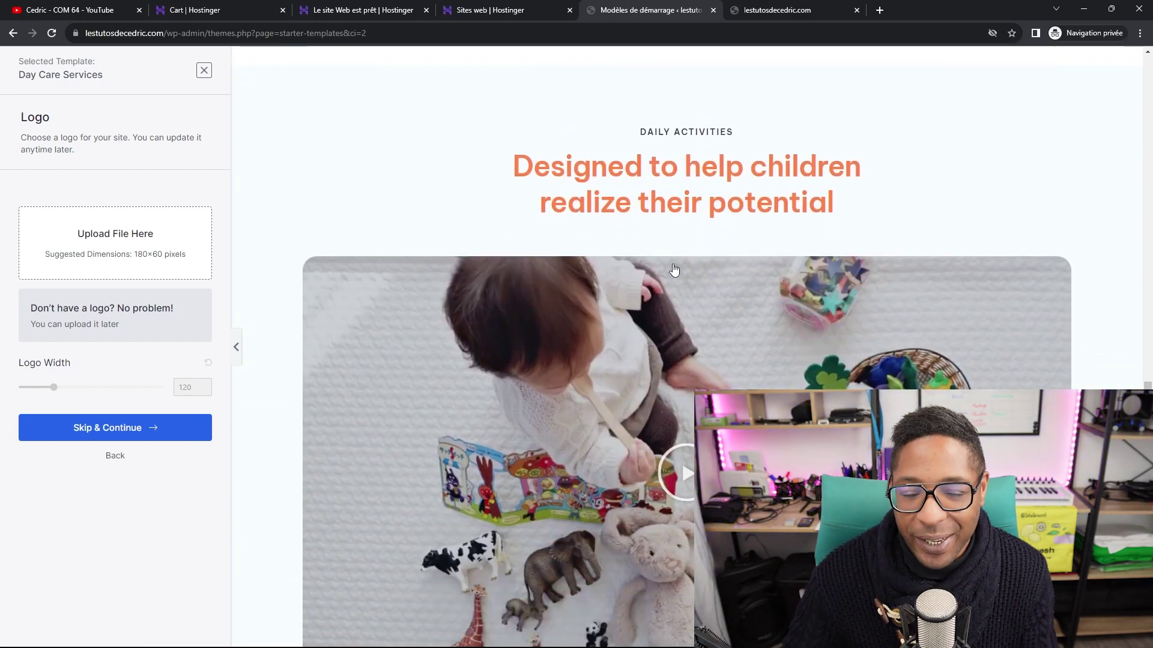
{"action": "scroll", "coordinate": [674, 264], "scroll_direction": "down", "scroll_amount": 6}
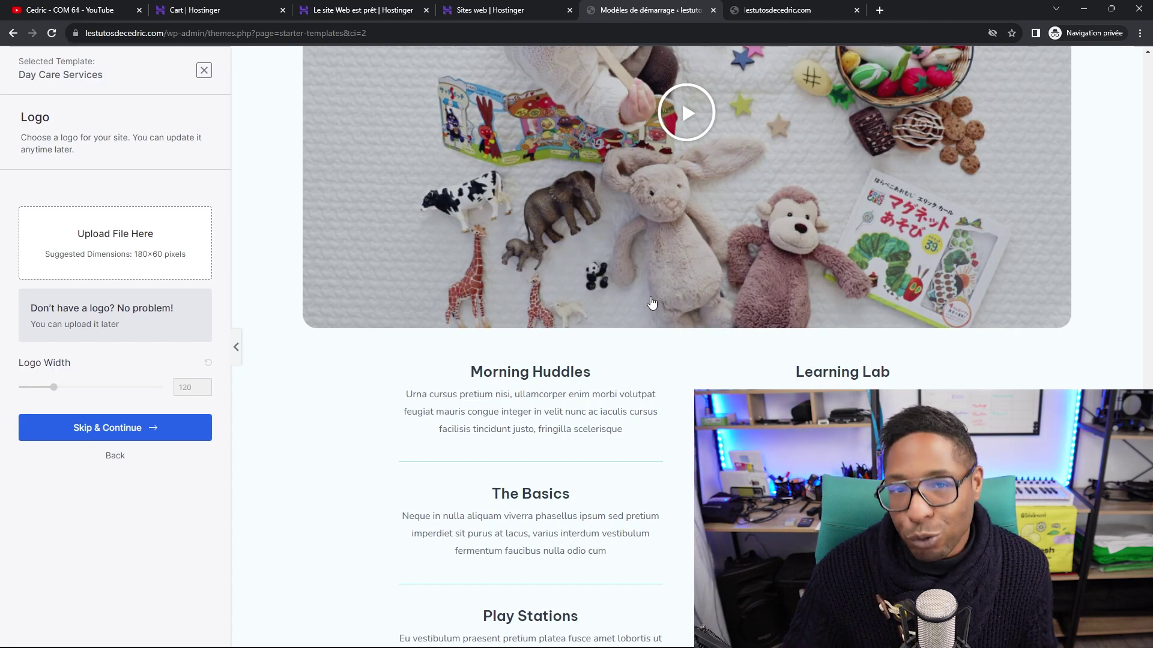
{"action": "scroll", "coordinate": [651, 304], "scroll_direction": "down", "scroll_amount": 10}
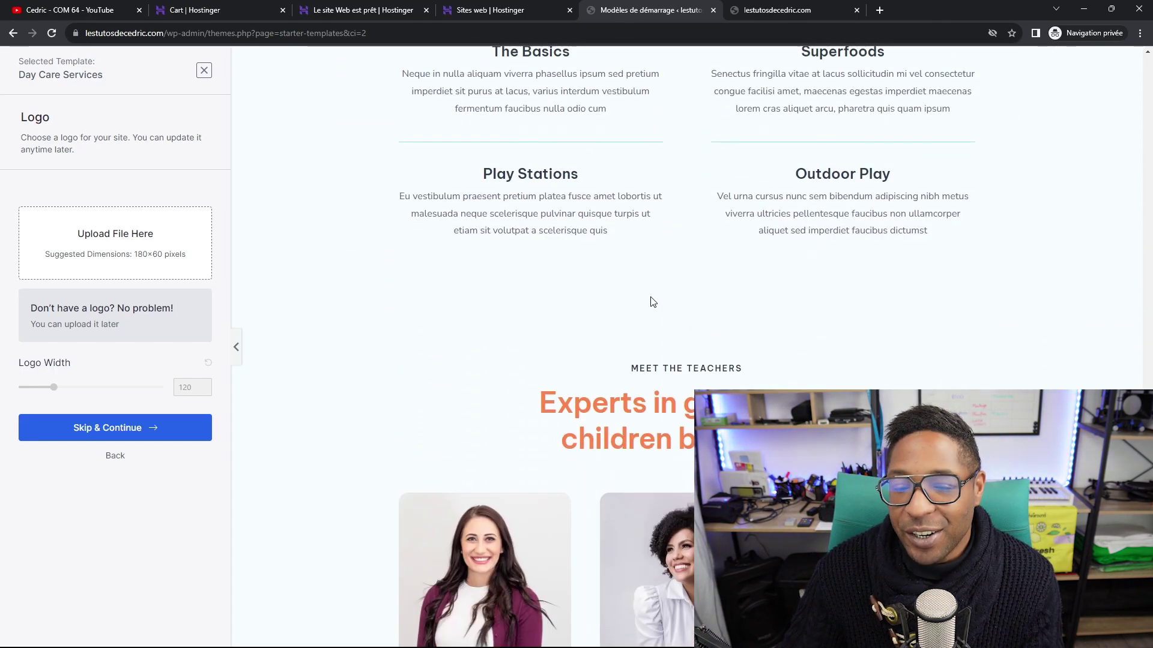
{"action": "scroll", "coordinate": [650, 297], "scroll_direction": "down", "scroll_amount": 3}
{"action": "scroll", "coordinate": [598, 313], "scroll_direction": "up", "scroll_amount": 4}
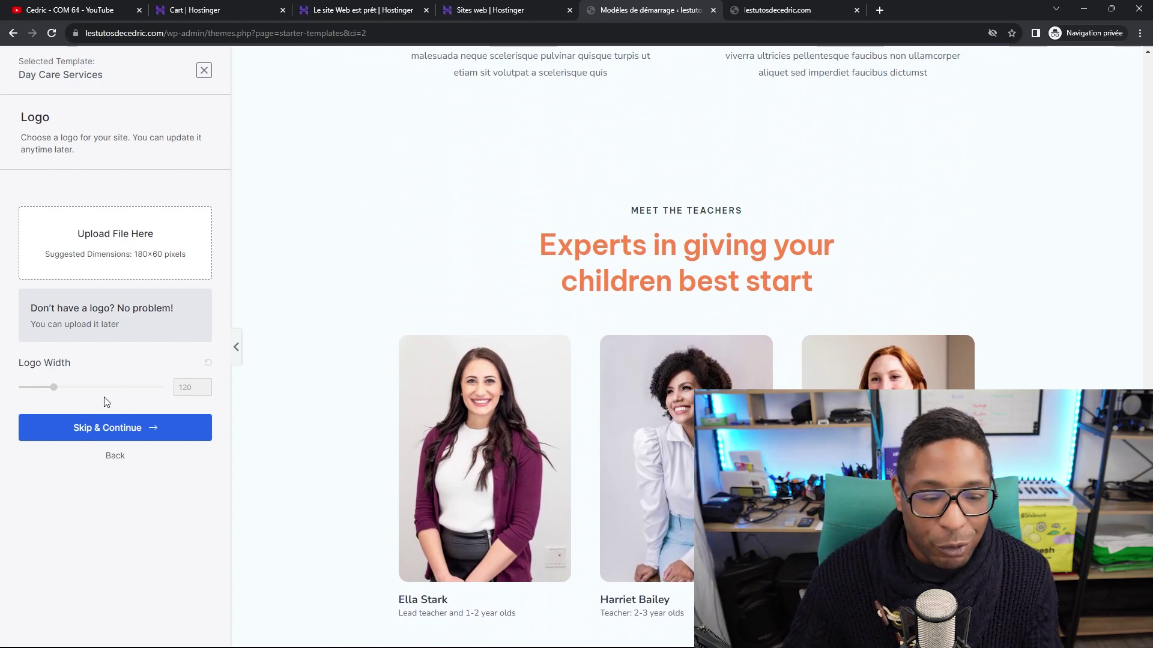
{"action": "left_click", "coordinate": [106, 429]}
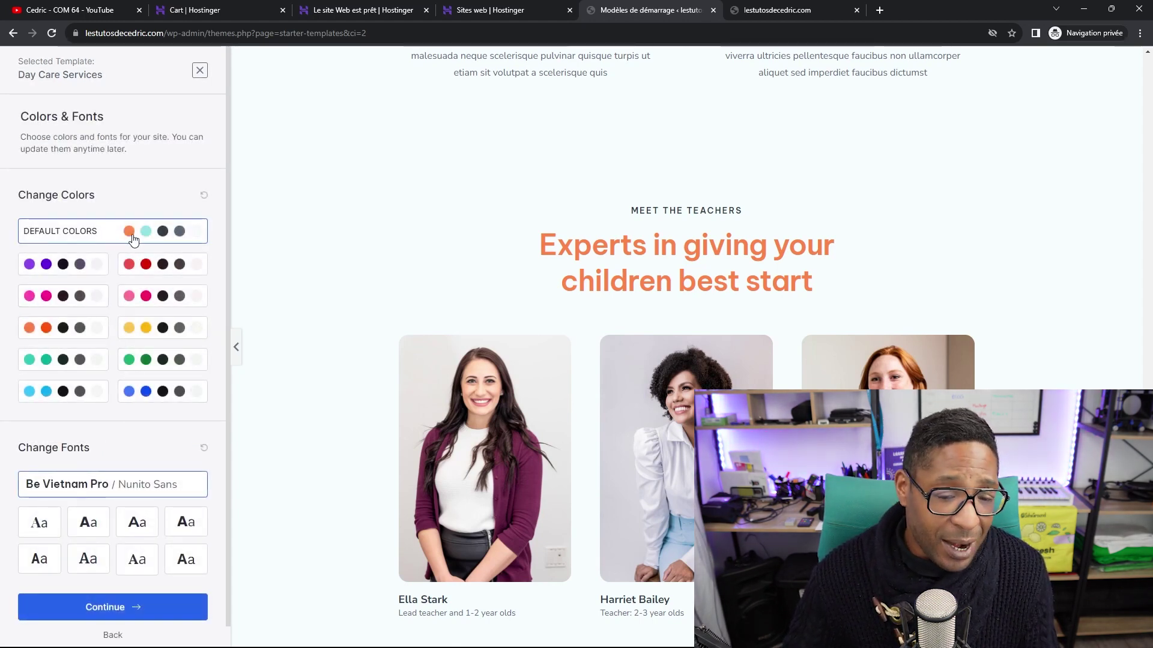
Compare the orange, green, yellow and blue palettes and settle on blue.
{"action": "left_click", "coordinate": [111, 228]}
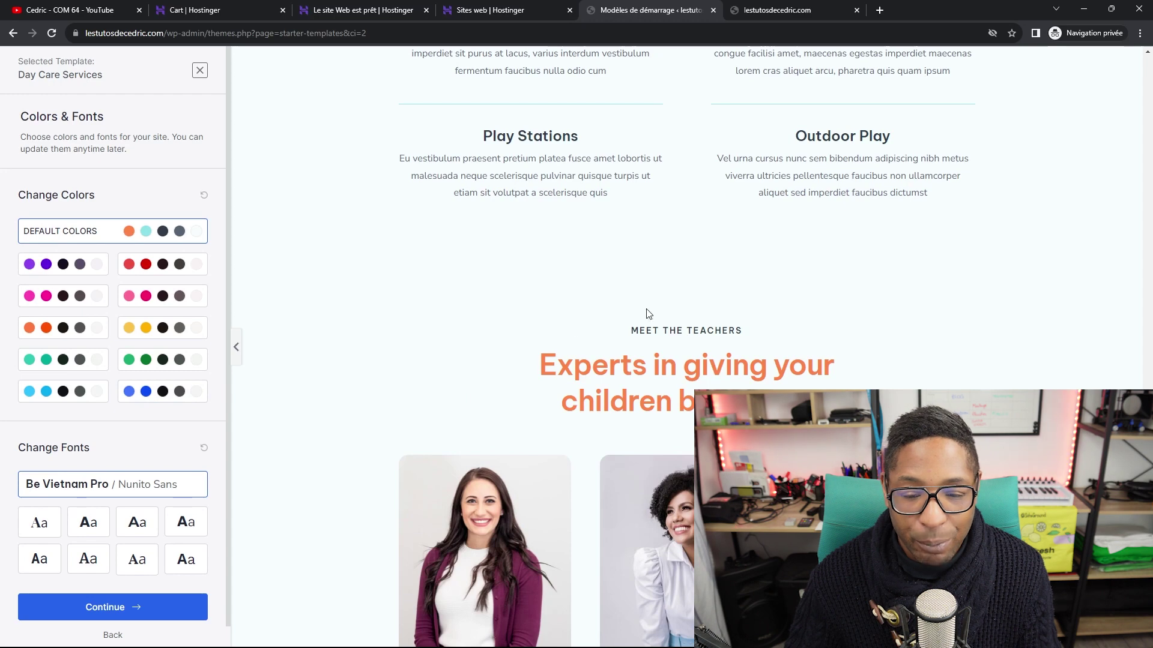
{"action": "left_click", "coordinate": [145, 392]}
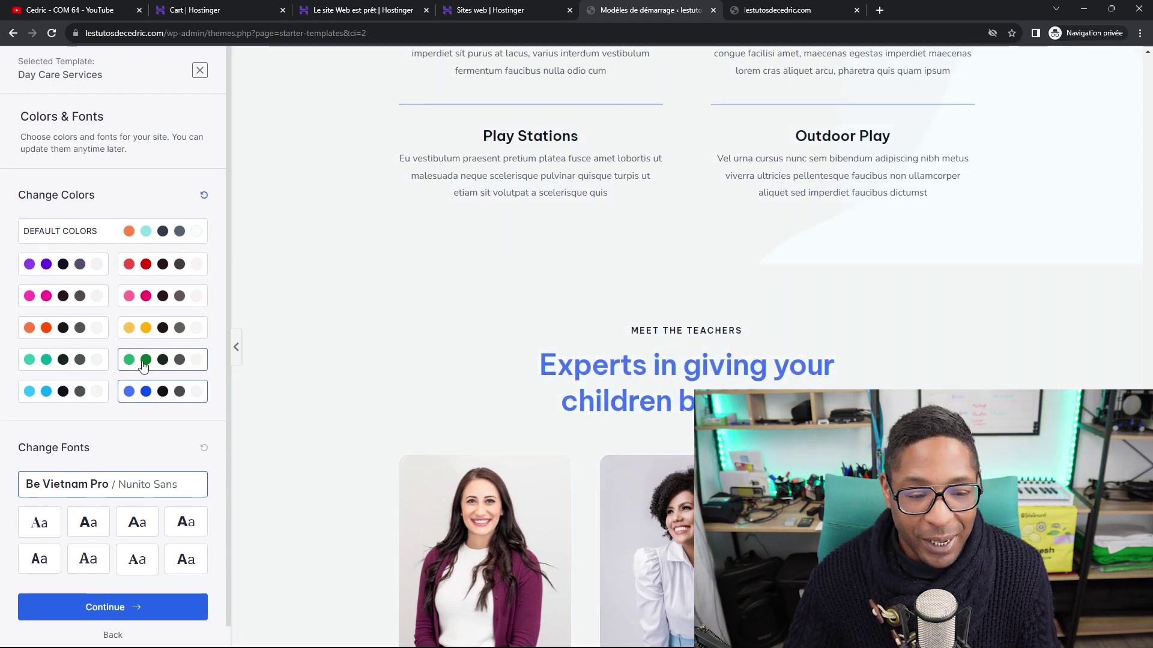
{"action": "left_click", "coordinate": [145, 360]}
{"action": "left_click", "coordinate": [163, 329]}
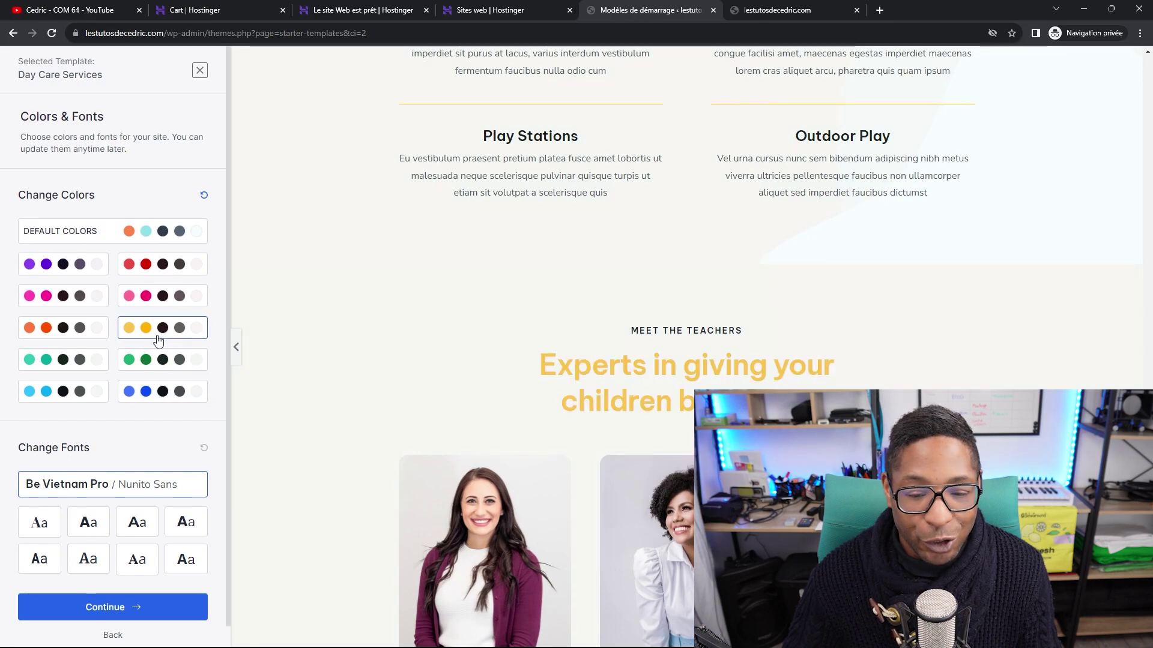
{"action": "left_click", "coordinate": [62, 325]}
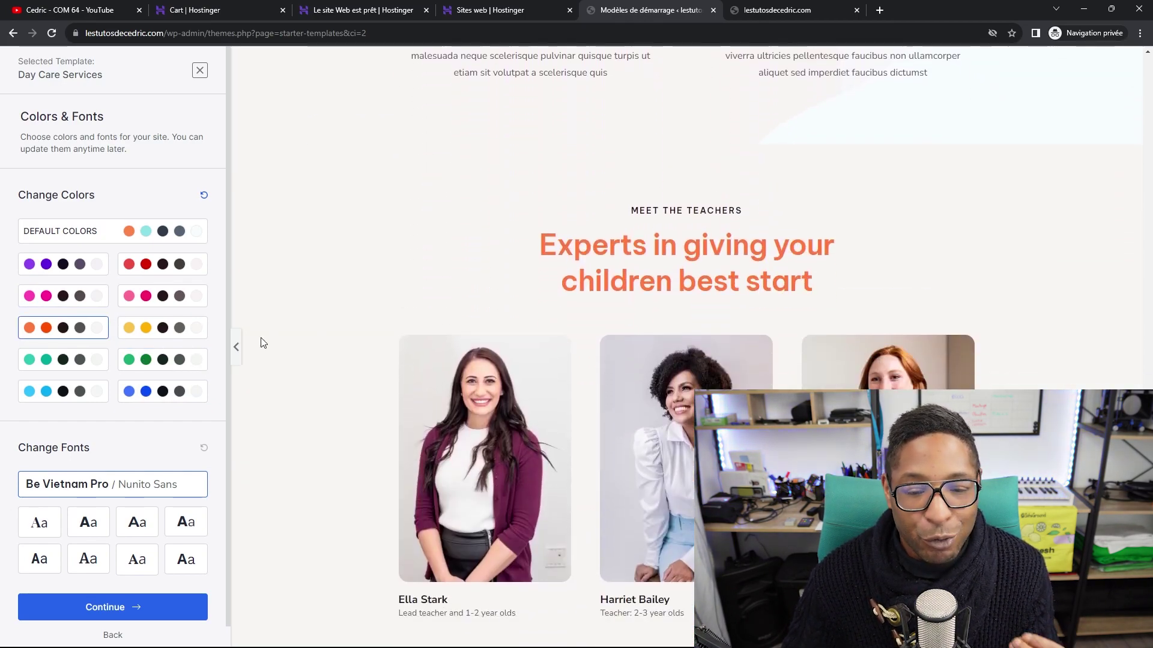
{"action": "left_click", "coordinate": [165, 393]}
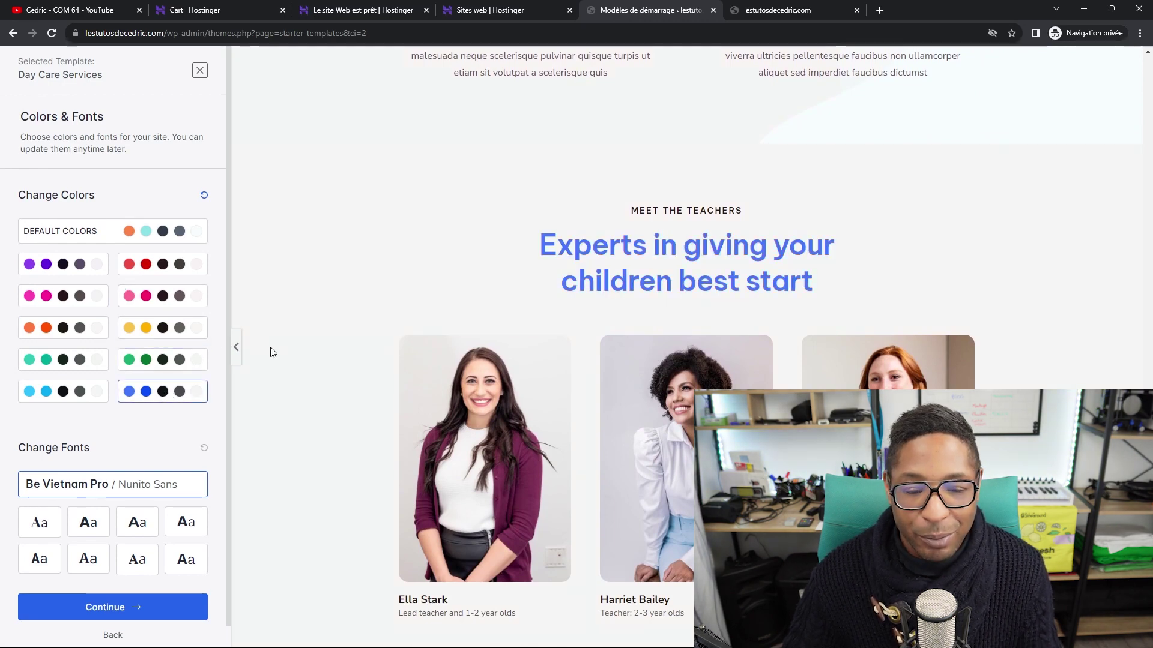
Try several font pairings, keep Poppins / Lato, and continue.
{"action": "scroll", "coordinate": [320, 316], "scroll_direction": "down", "scroll_amount": 2}
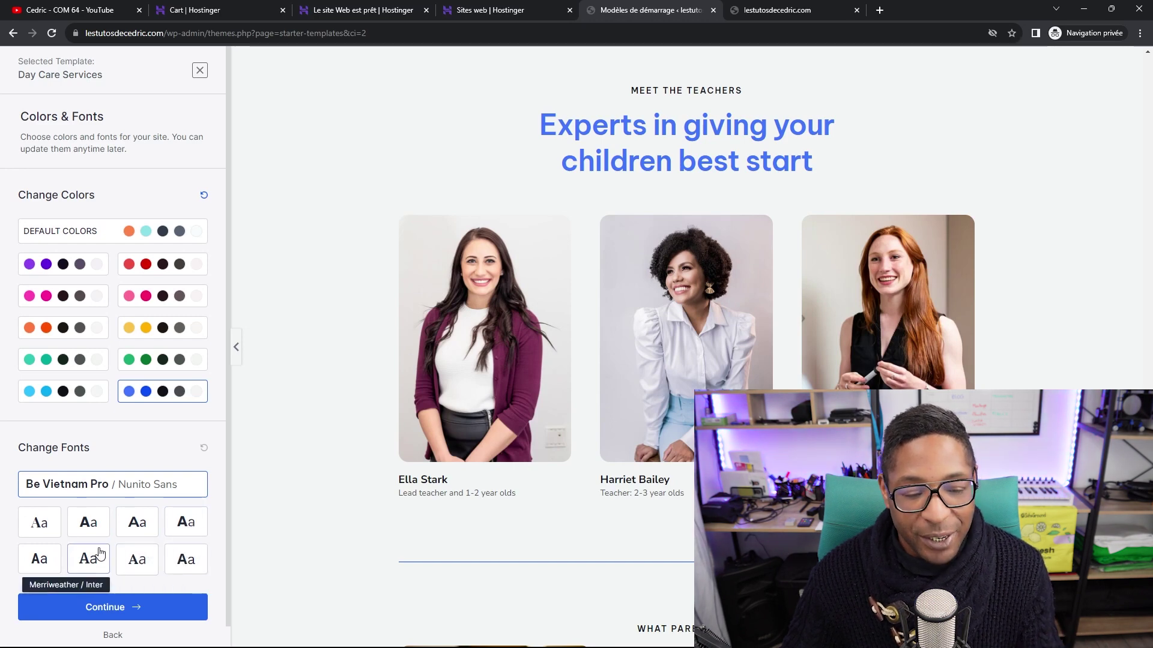
{"action": "left_click", "coordinate": [88, 522]}
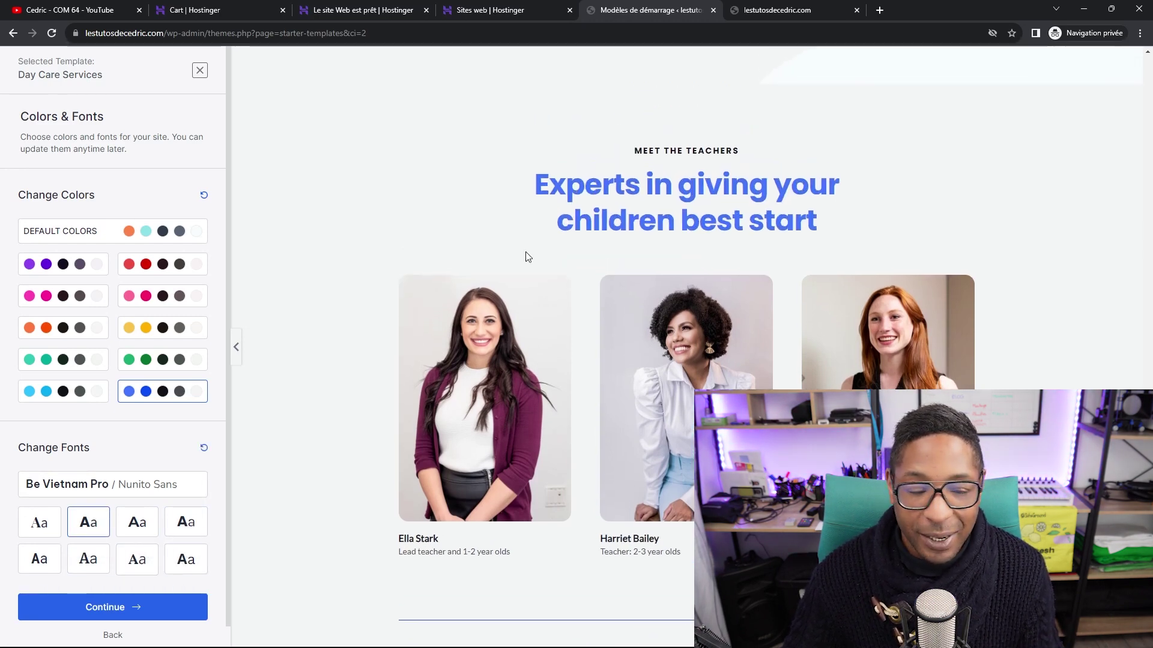
{"action": "left_click", "coordinate": [38, 522]}
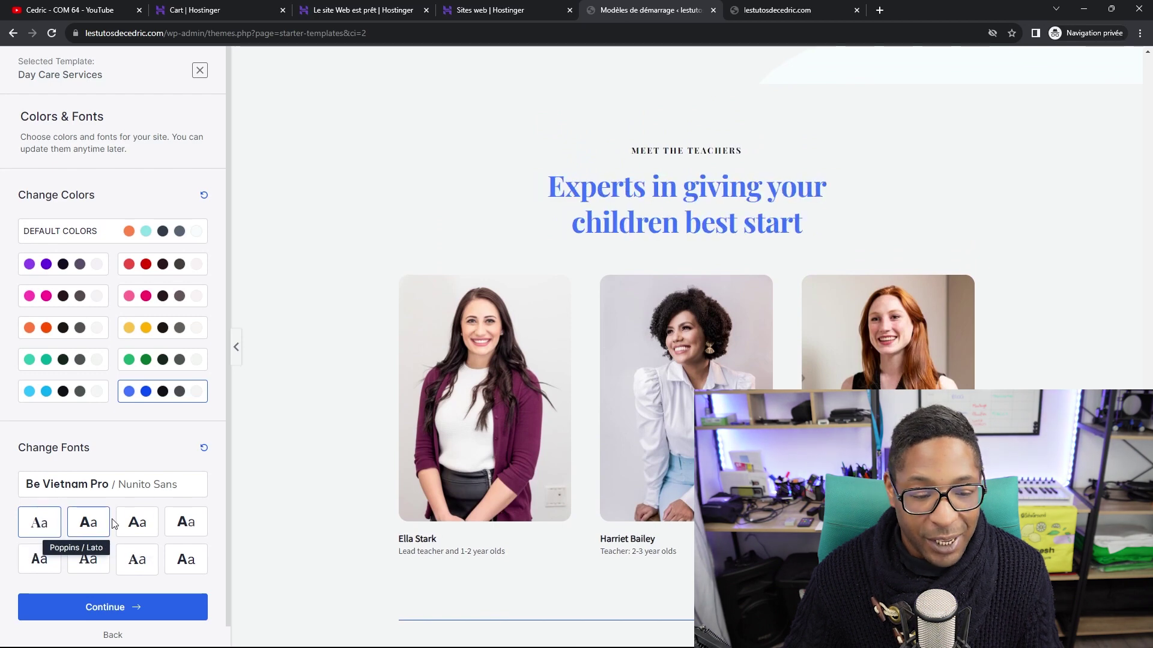
{"action": "left_click", "coordinate": [137, 519]}
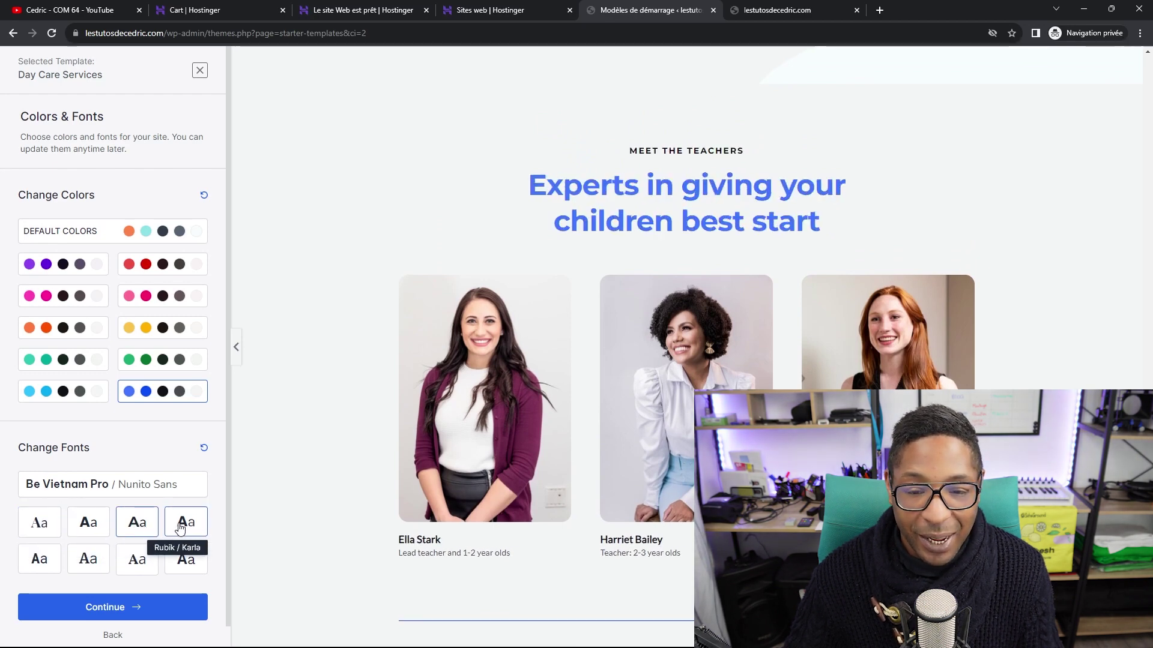
{"action": "left_click", "coordinate": [37, 561]}
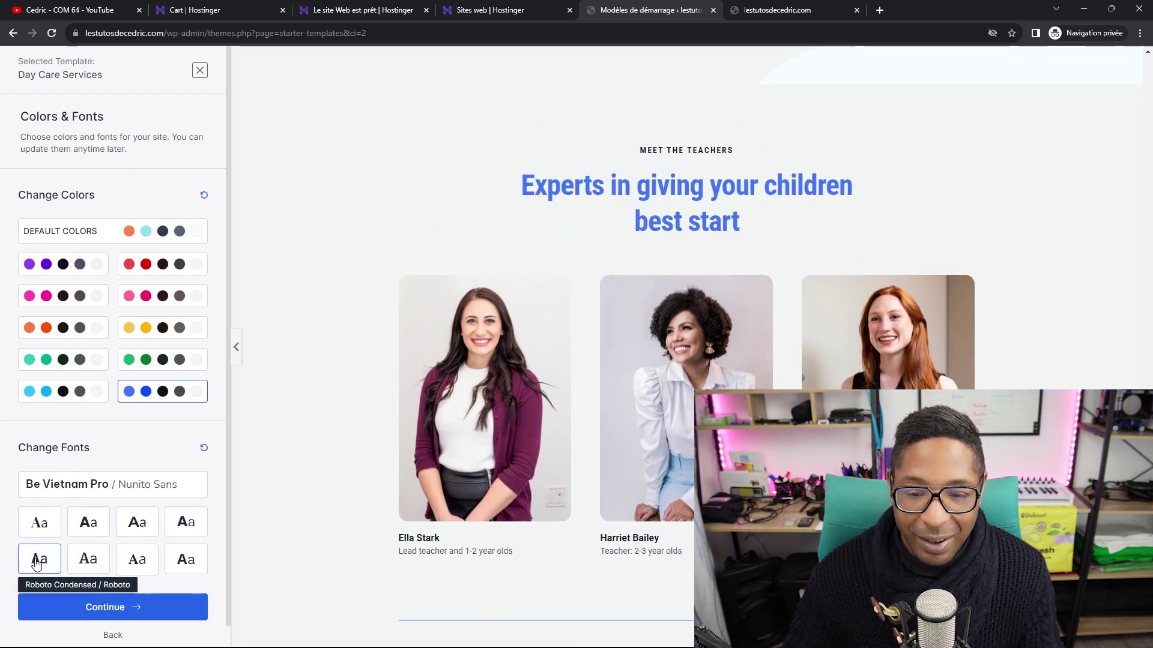
{"action": "left_click", "coordinate": [87, 560]}
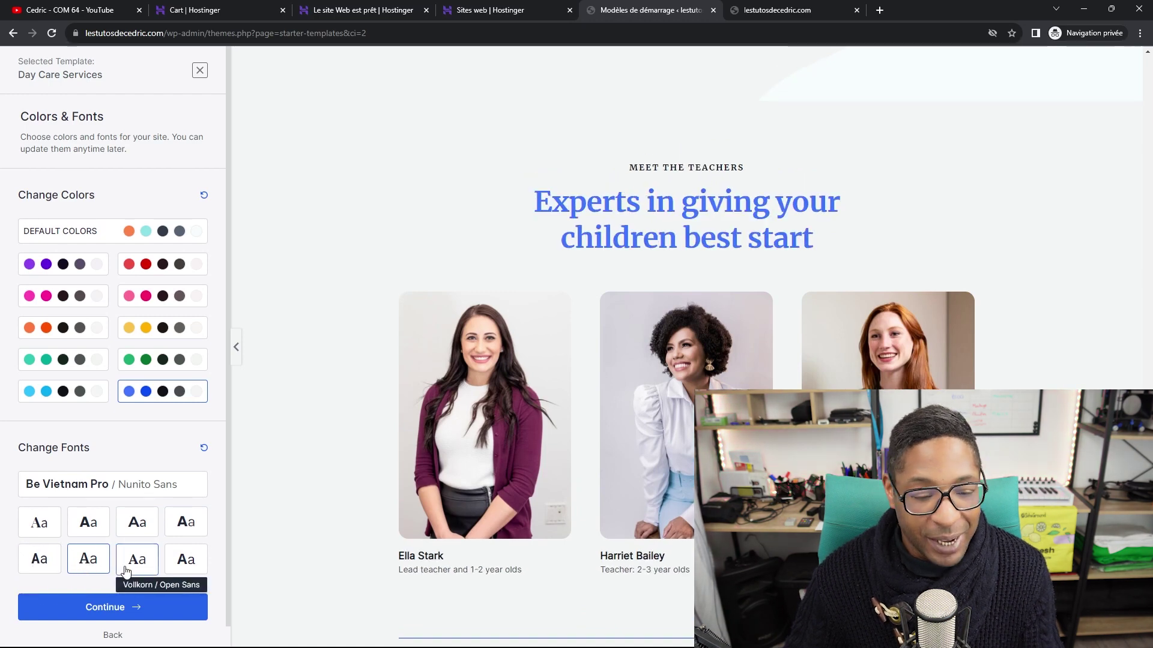
{"action": "left_click", "coordinate": [127, 569]}
{"action": "left_click", "coordinate": [192, 563]}
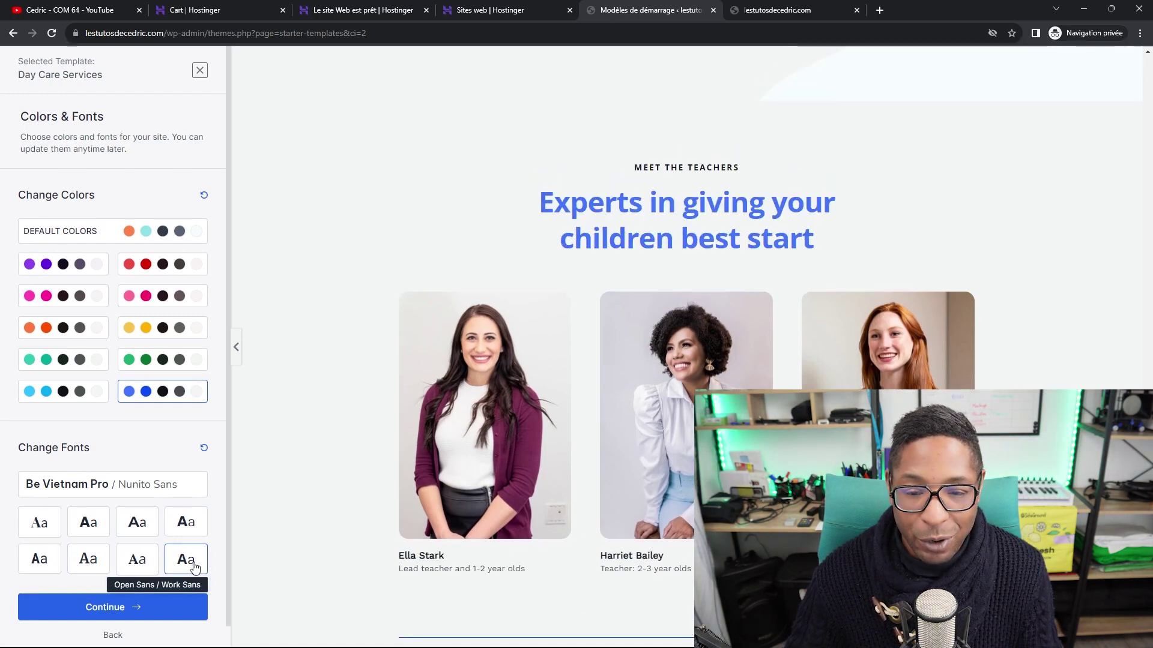
{"action": "left_click", "coordinate": [93, 518]}
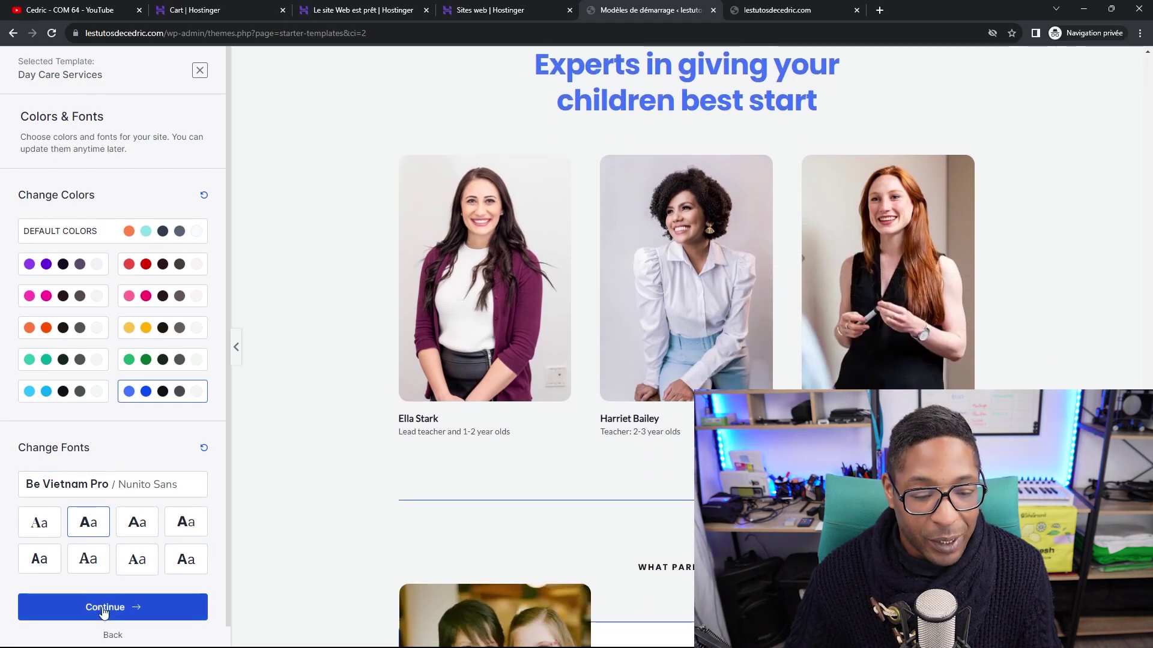
{"action": "left_click", "coordinate": [102, 608]}
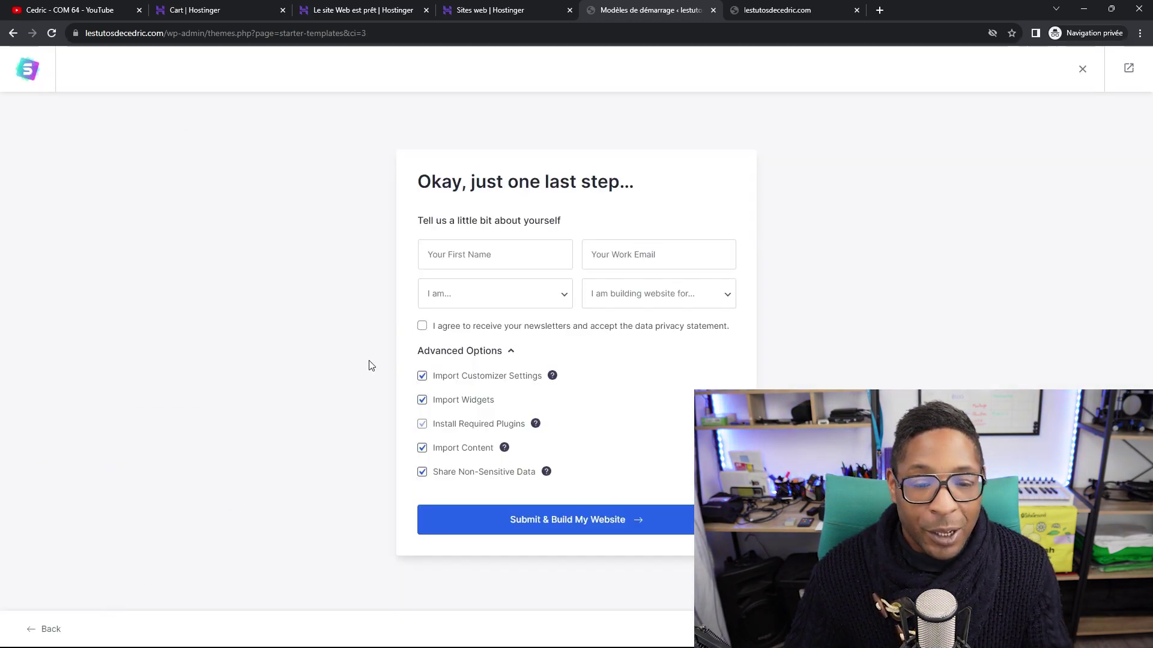
Fill in the first name and work e-mail fields.
{"action": "left_click", "coordinate": [488, 253]}
{"action": "type", "text": "Cedric"}
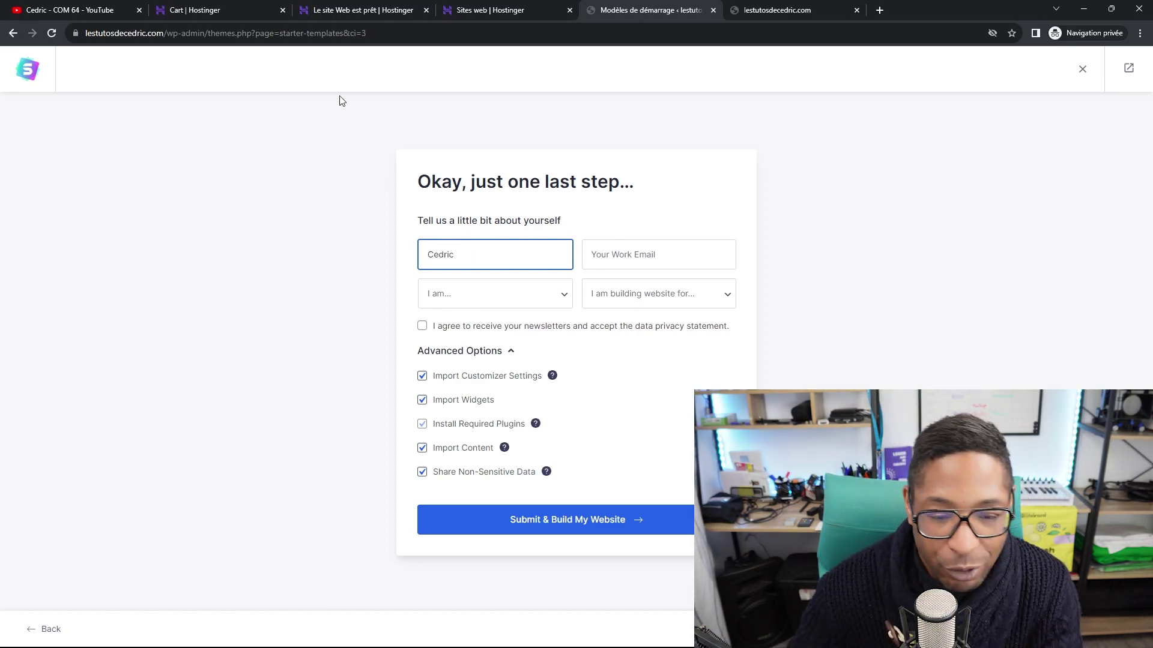
{"action": "left_click", "coordinate": [676, 257]}
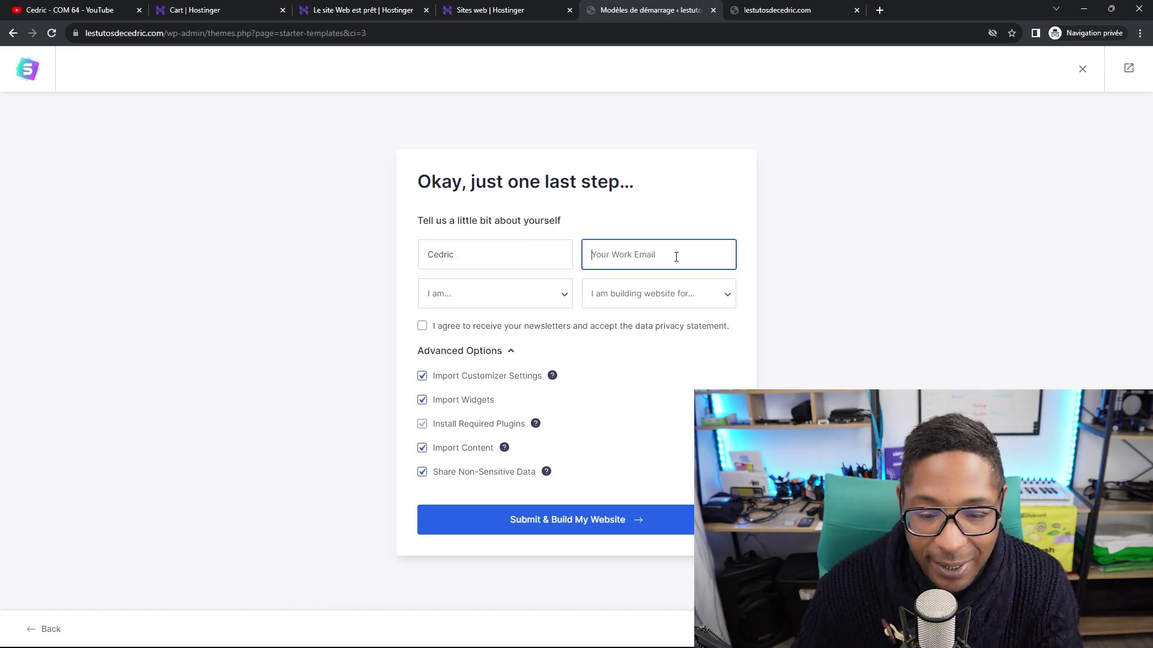
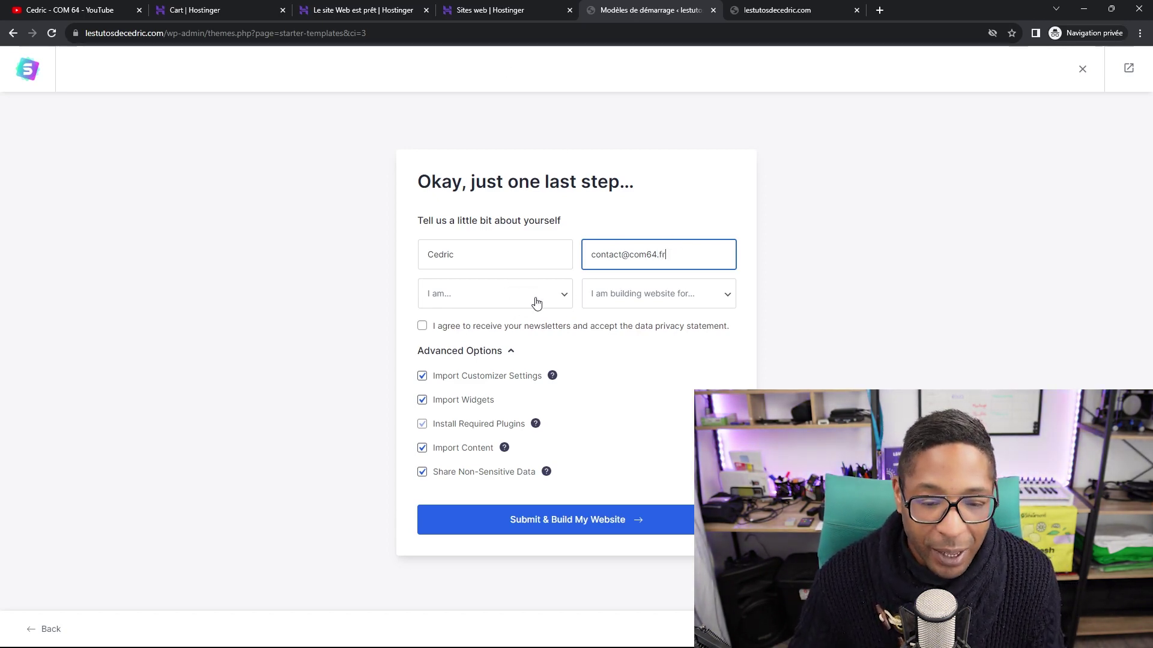
Set the 'I am...' experience level to Beginner.
{"action": "left_click", "coordinate": [534, 300]}
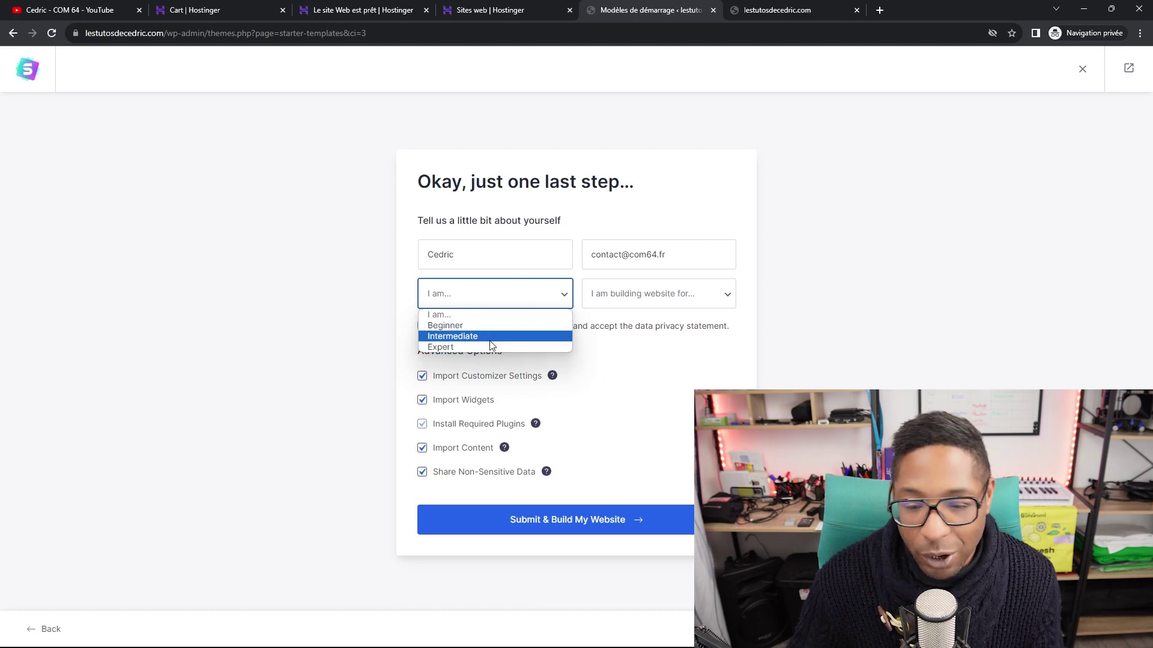
{"action": "left_click", "coordinate": [477, 352]}
{"action": "left_click", "coordinate": [510, 303]}
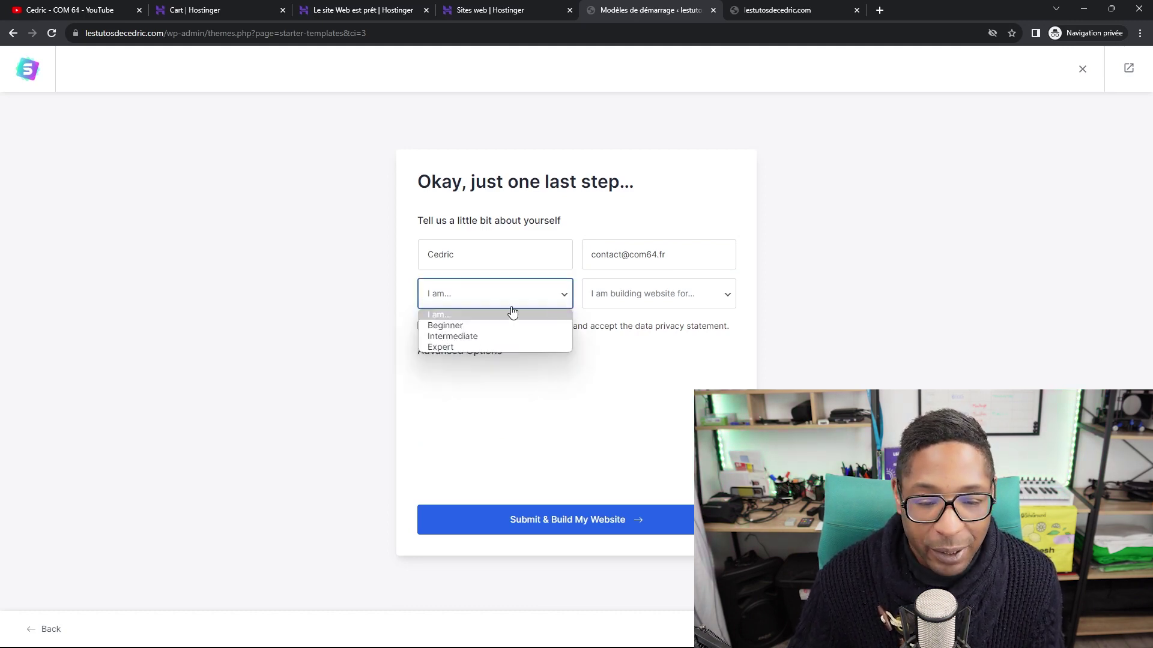
{"action": "left_click", "coordinate": [478, 336]}
{"action": "left_click", "coordinate": [525, 298]}
{"action": "left_click", "coordinate": [474, 348]}
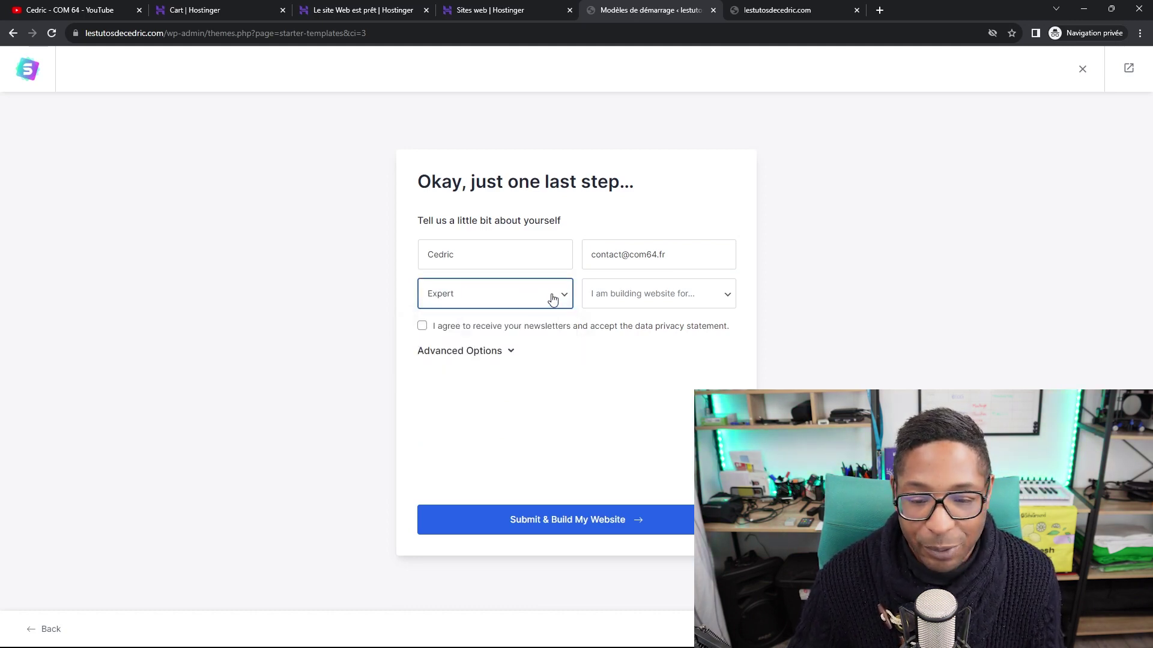
{"action": "left_click", "coordinate": [558, 297]}
{"action": "left_click", "coordinate": [493, 325]}
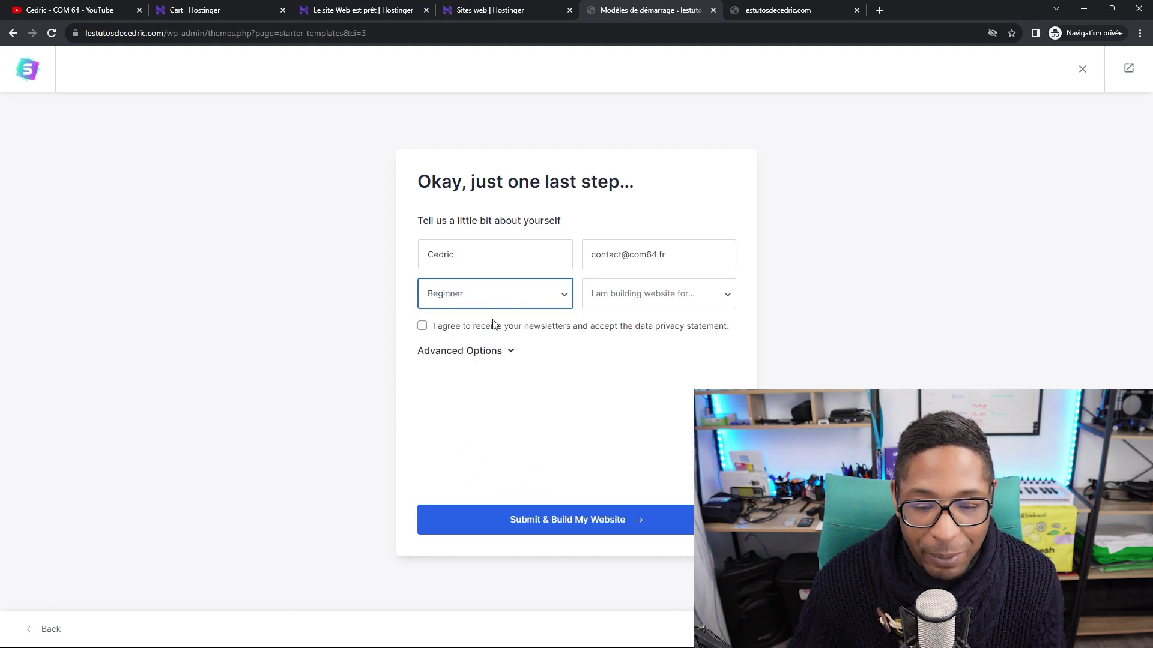
Choose Myself/My Company, show Advanced Options, and submit to build the site.
{"action": "left_click", "coordinate": [661, 297]}
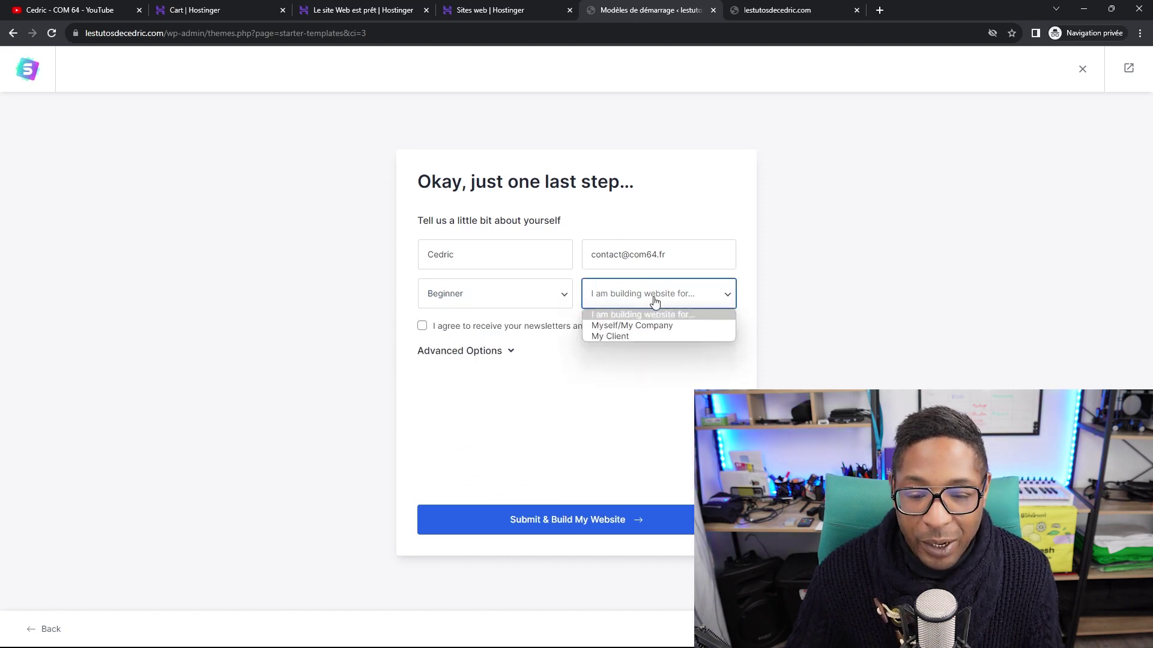
{"action": "left_click", "coordinate": [621, 327]}
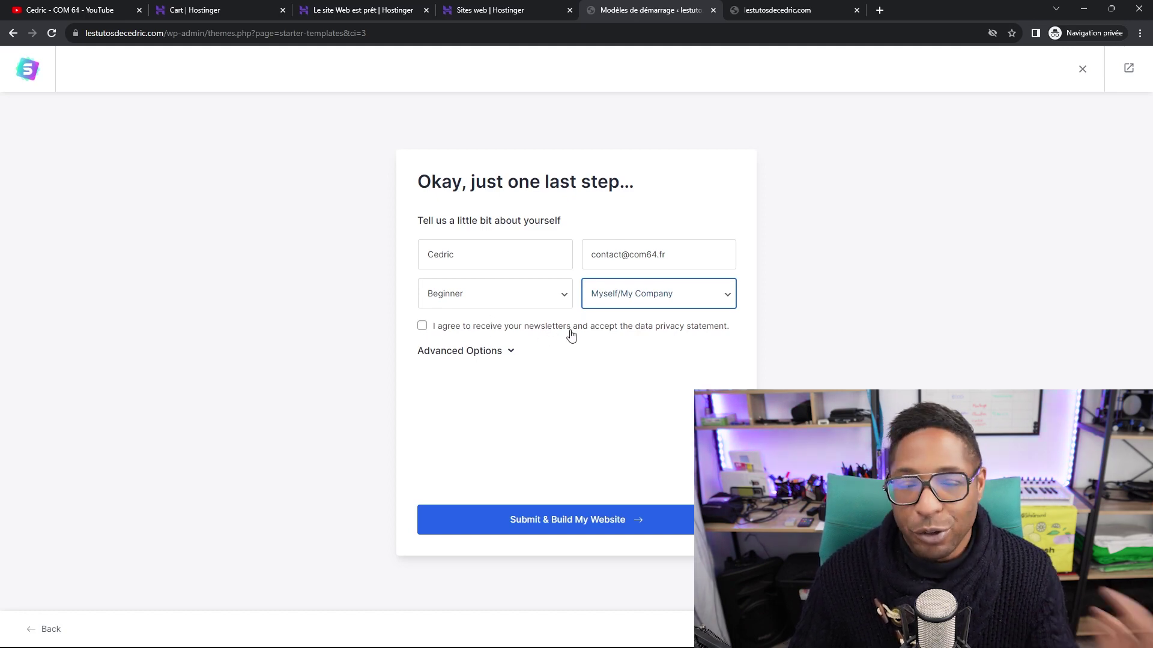
{"action": "left_click", "coordinate": [510, 355]}
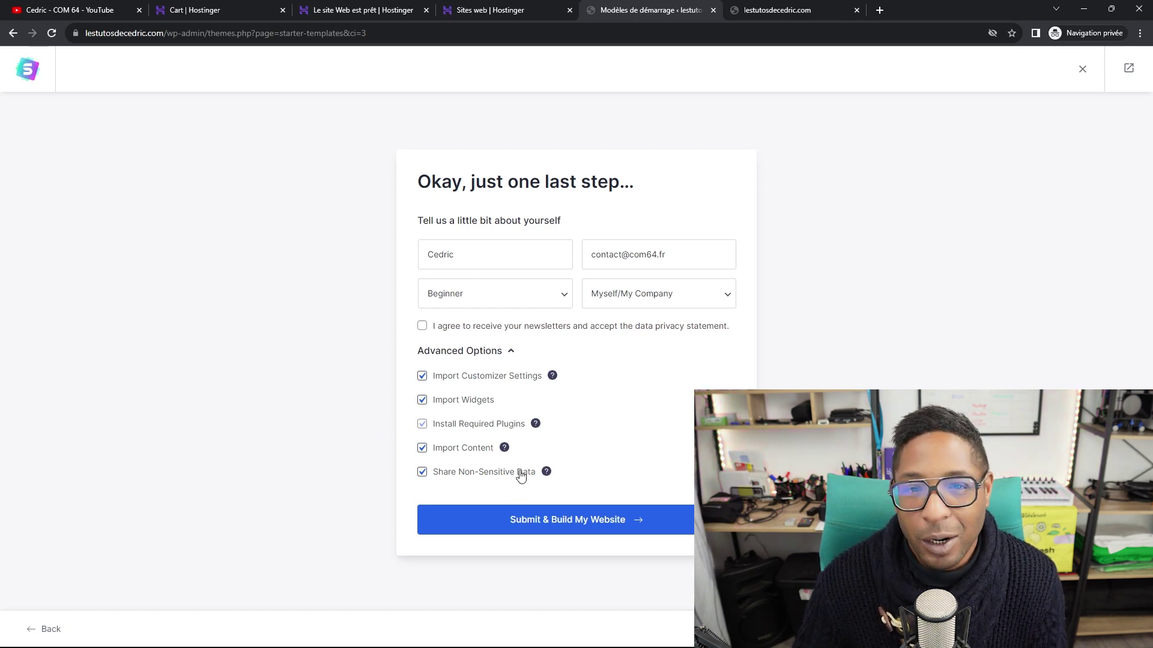
{"action": "left_click", "coordinate": [578, 520]}
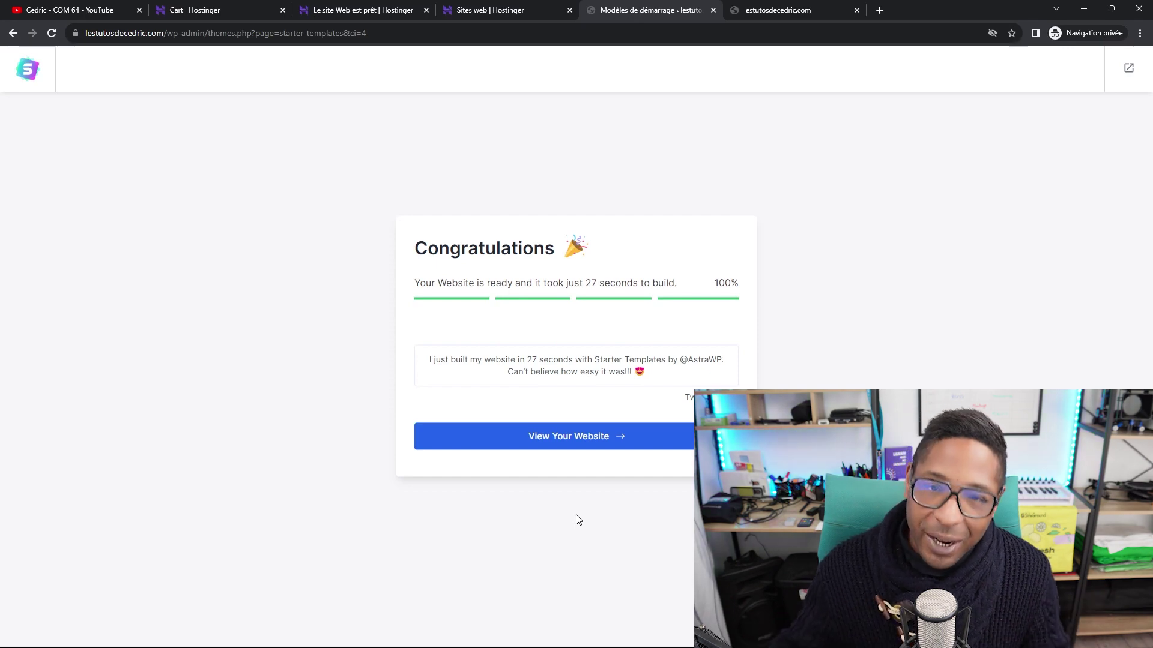
Once the build reaches 100%, open the finished Day Care website in a new tab.
{"action": "left_click", "coordinate": [581, 442]}
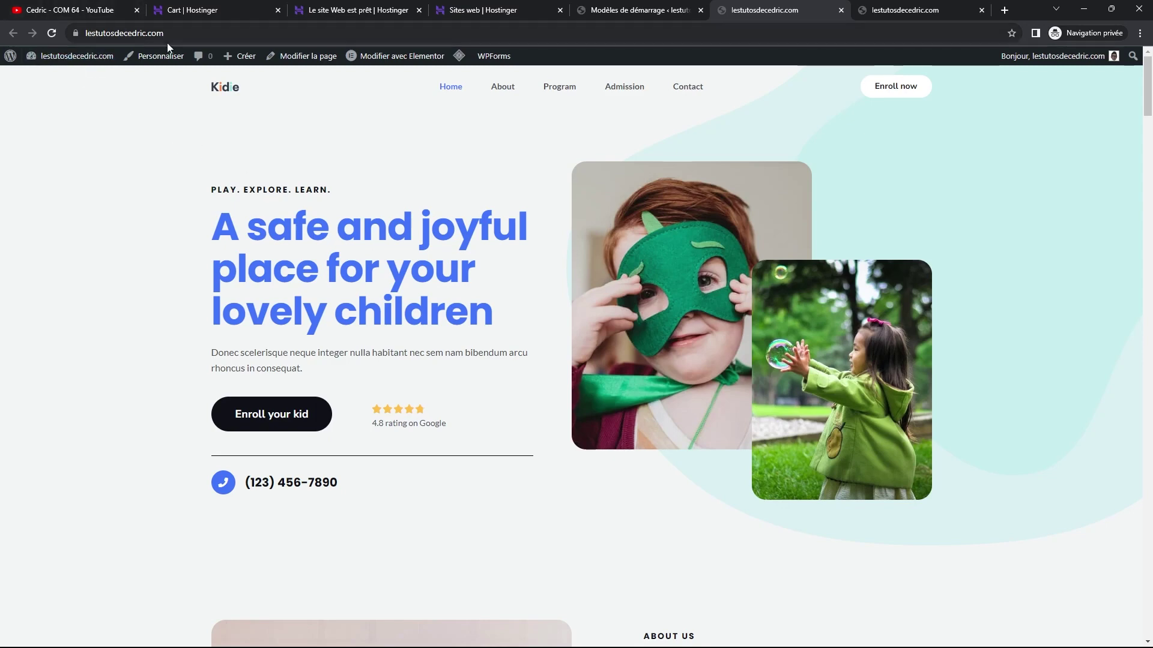
Scroll through the Kidie home page, then look over the About page.
{"action": "scroll", "coordinate": [712, 218], "scroll_direction": "down", "scroll_amount": 5}
{"action": "scroll", "coordinate": [712, 217], "scroll_direction": "down", "scroll_amount": 15}
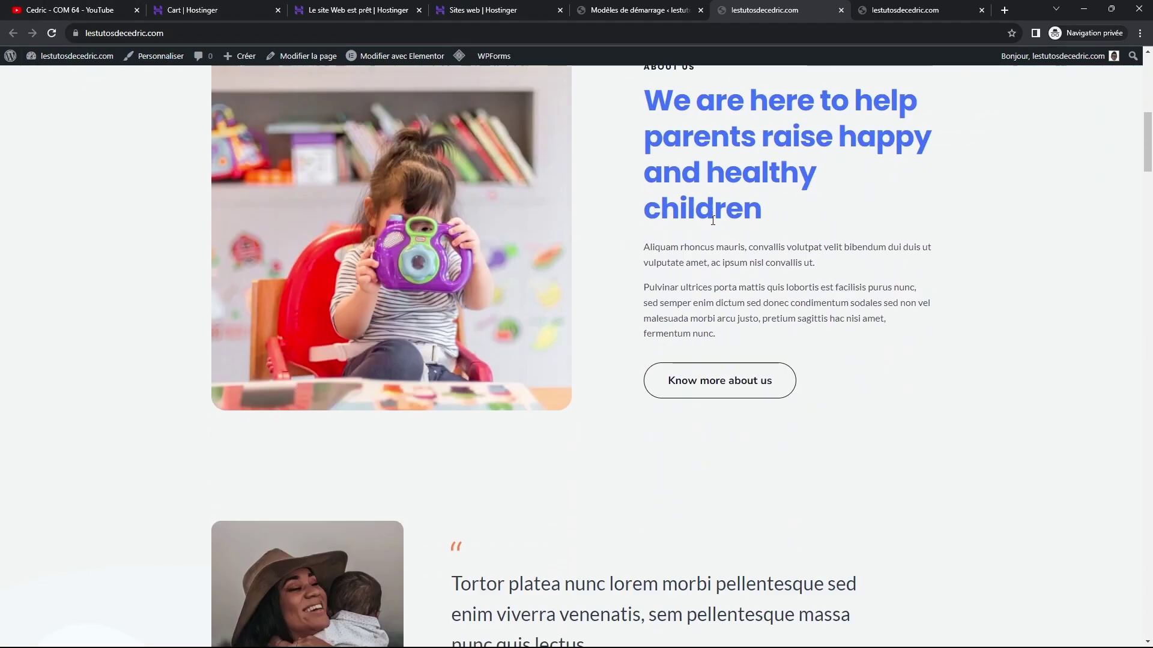
{"action": "scroll", "coordinate": [714, 230], "scroll_direction": "down", "scroll_amount": 13}
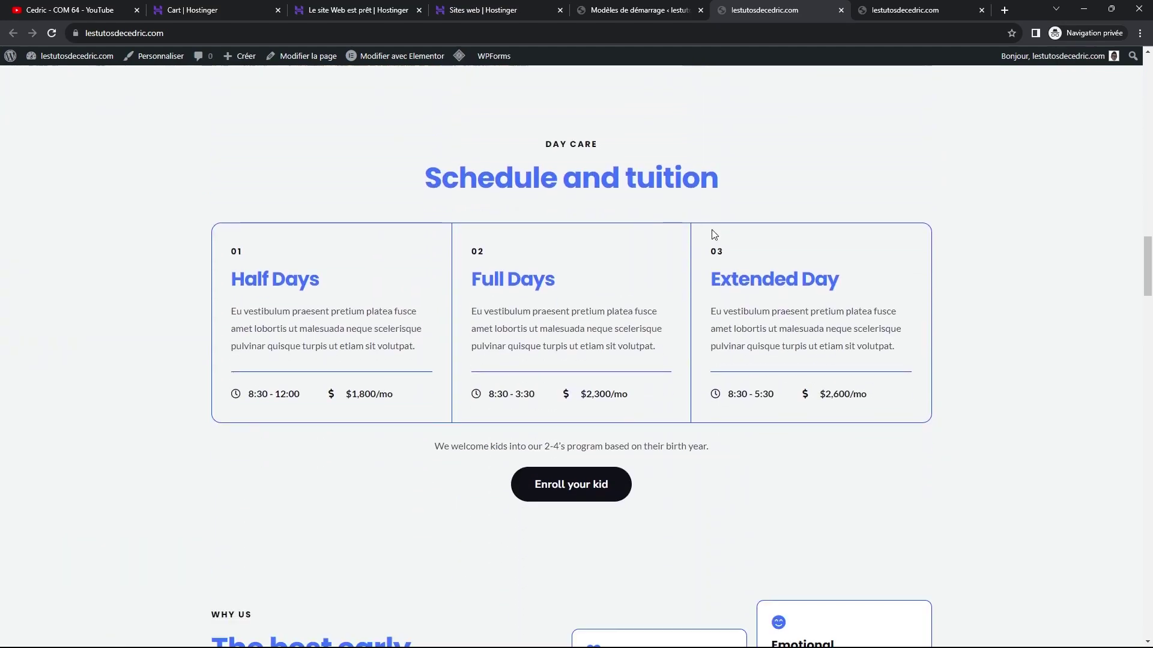
{"action": "scroll", "coordinate": [713, 245], "scroll_direction": "down", "scroll_amount": 18}
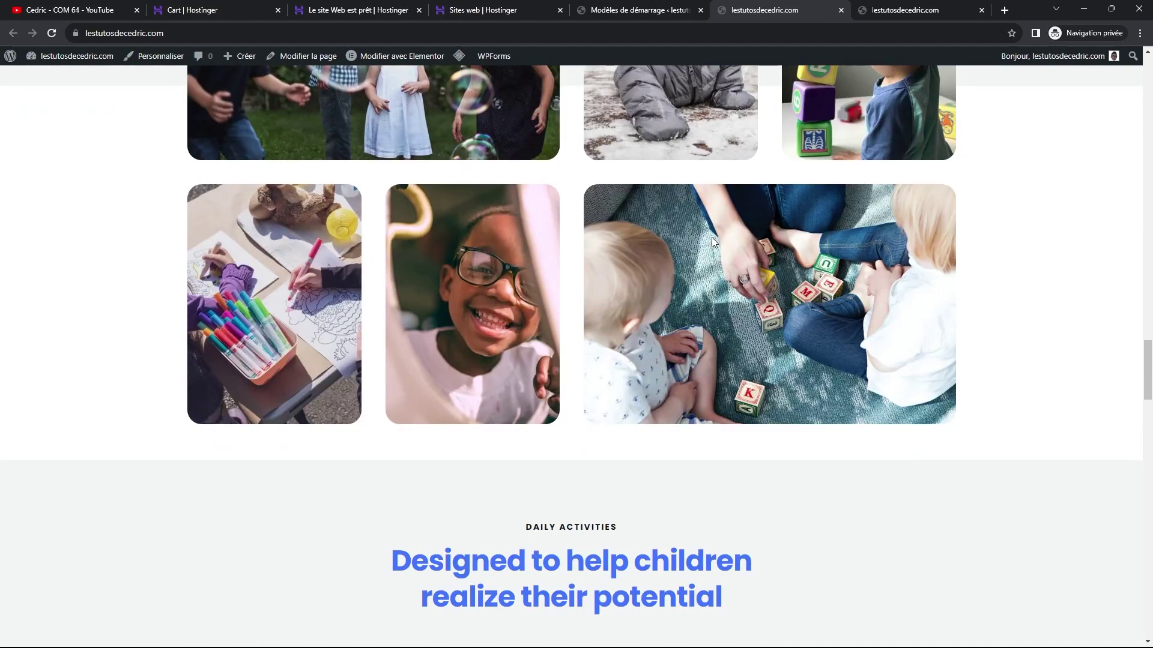
{"action": "scroll", "coordinate": [710, 251], "scroll_direction": "down", "scroll_amount": 10}
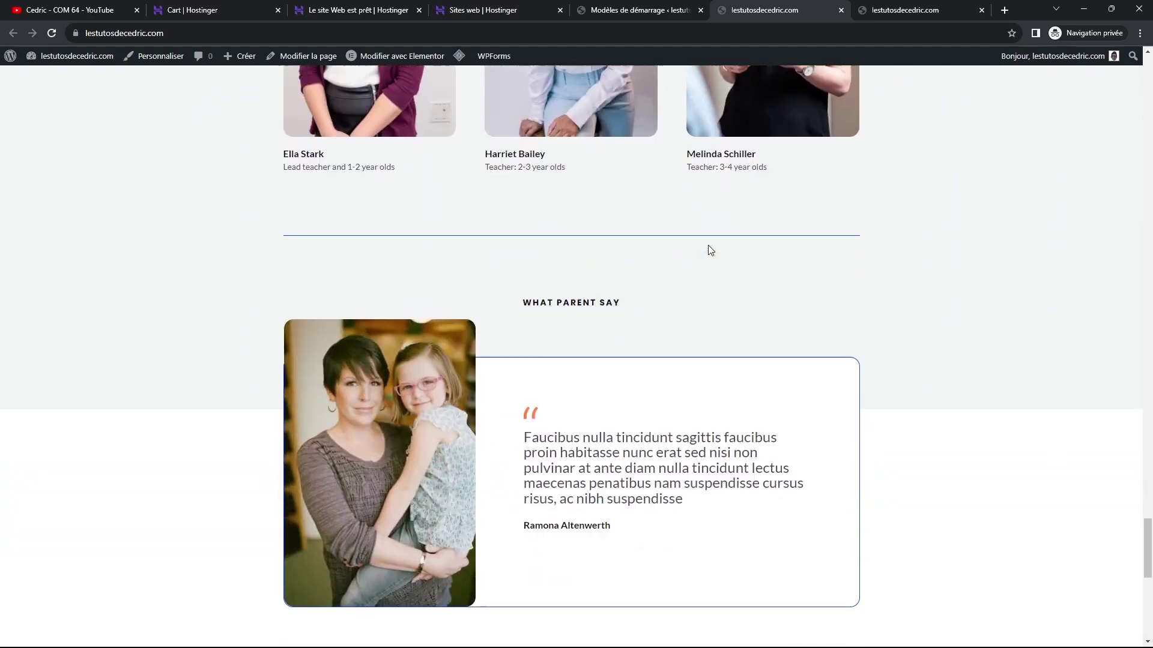
{"action": "scroll", "coordinate": [706, 246], "scroll_direction": "up", "scroll_amount": 7}
{"action": "scroll", "coordinate": [706, 238], "scroll_direction": "up", "scroll_amount": 15}
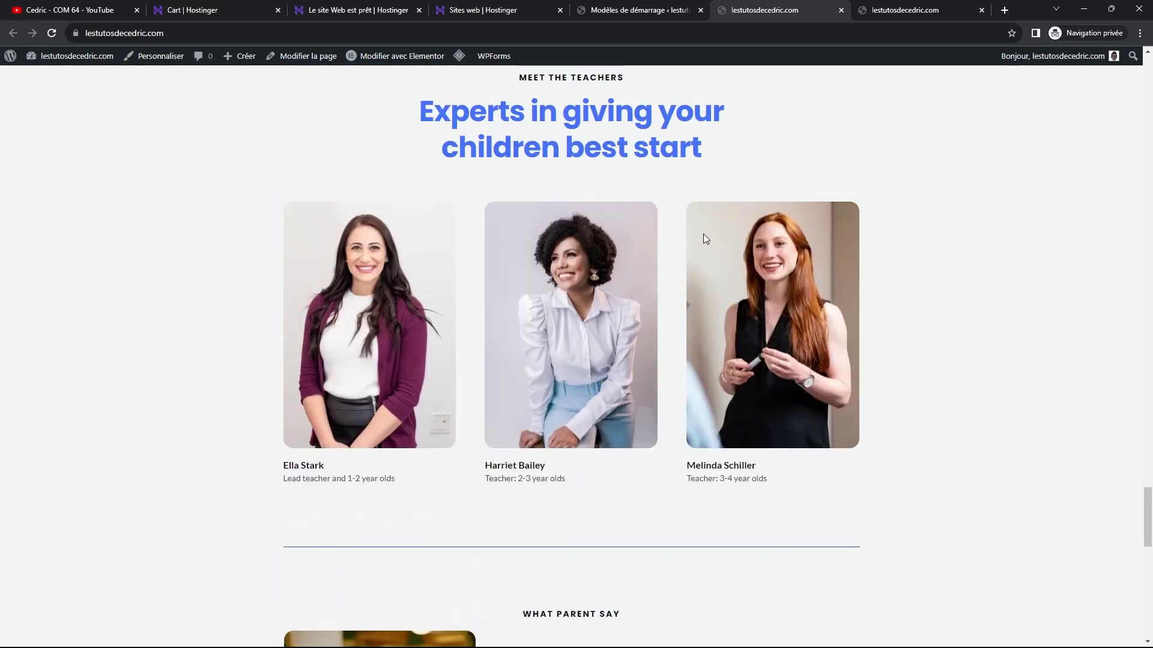
{"action": "scroll", "coordinate": [703, 228], "scroll_direction": "up", "scroll_amount": 15}
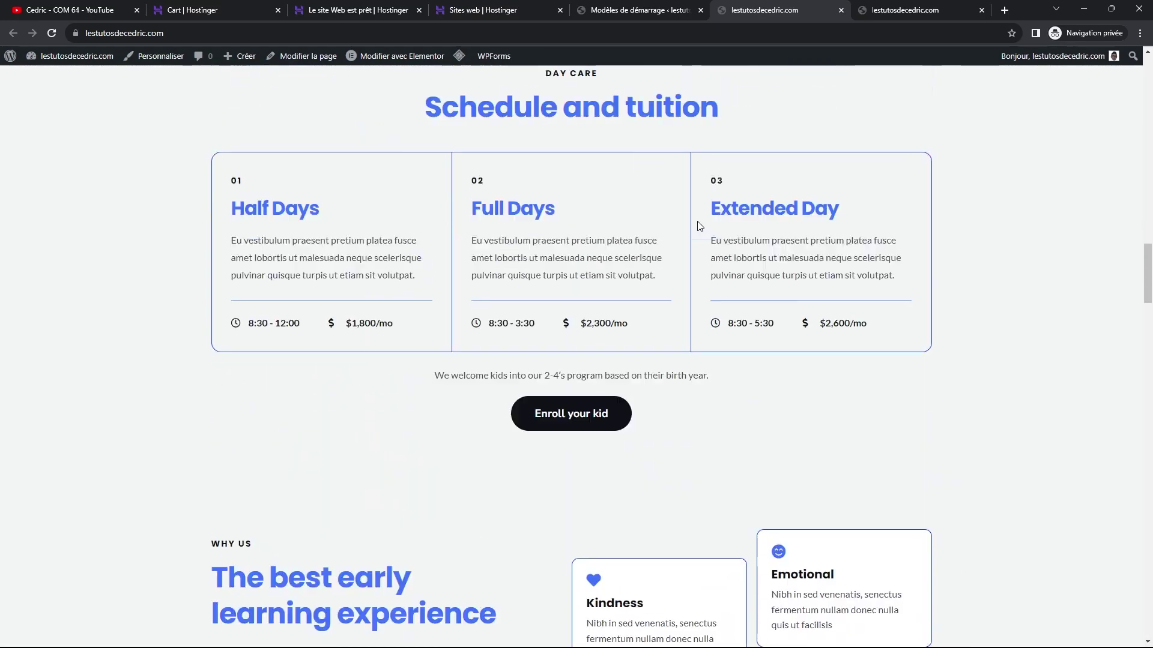
{"action": "scroll", "coordinate": [684, 219], "scroll_direction": "up", "scroll_amount": 4}
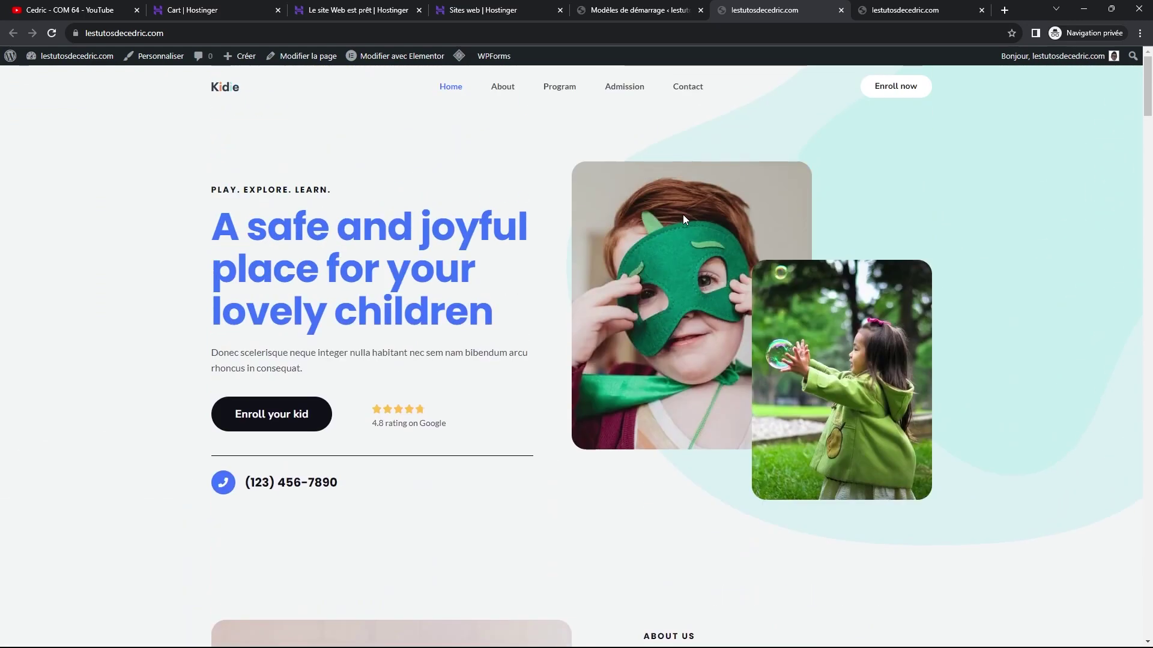
{"action": "left_click", "coordinate": [503, 90]}
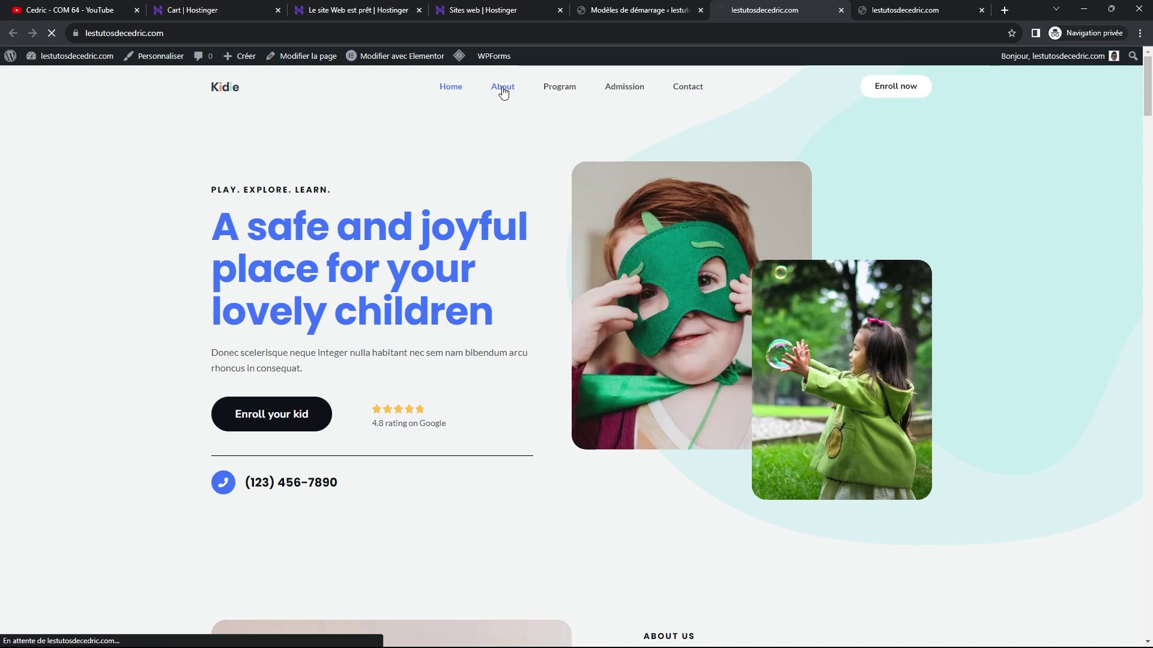
{"action": "scroll", "coordinate": [653, 250], "scroll_direction": "down", "scroll_amount": 14}
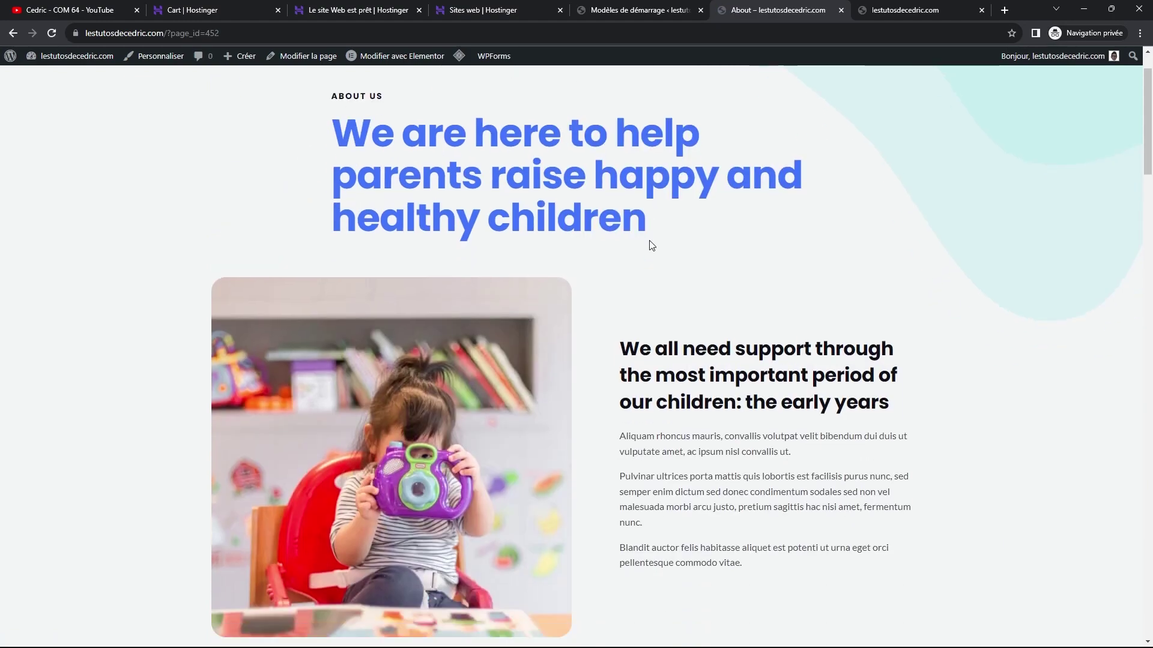
{"action": "scroll", "coordinate": [653, 250], "scroll_direction": "up", "scroll_amount": 14}
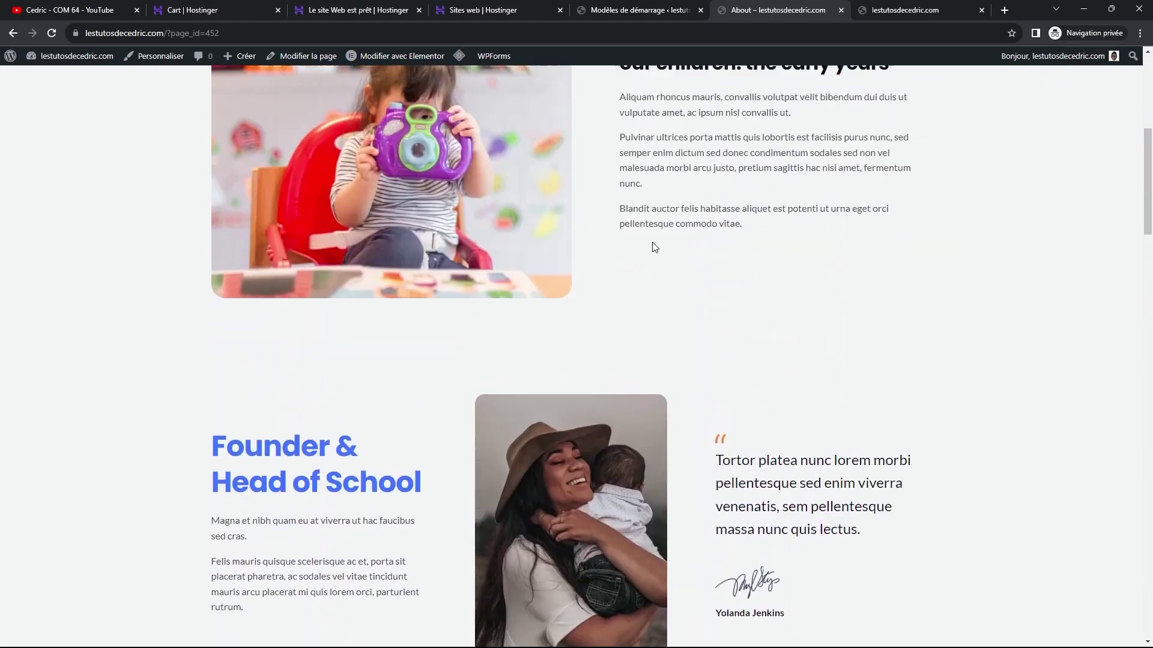
Review the Program, Admission and Contact pages, briefly checking the Congratulations tab.
{"action": "left_click", "coordinate": [553, 89]}
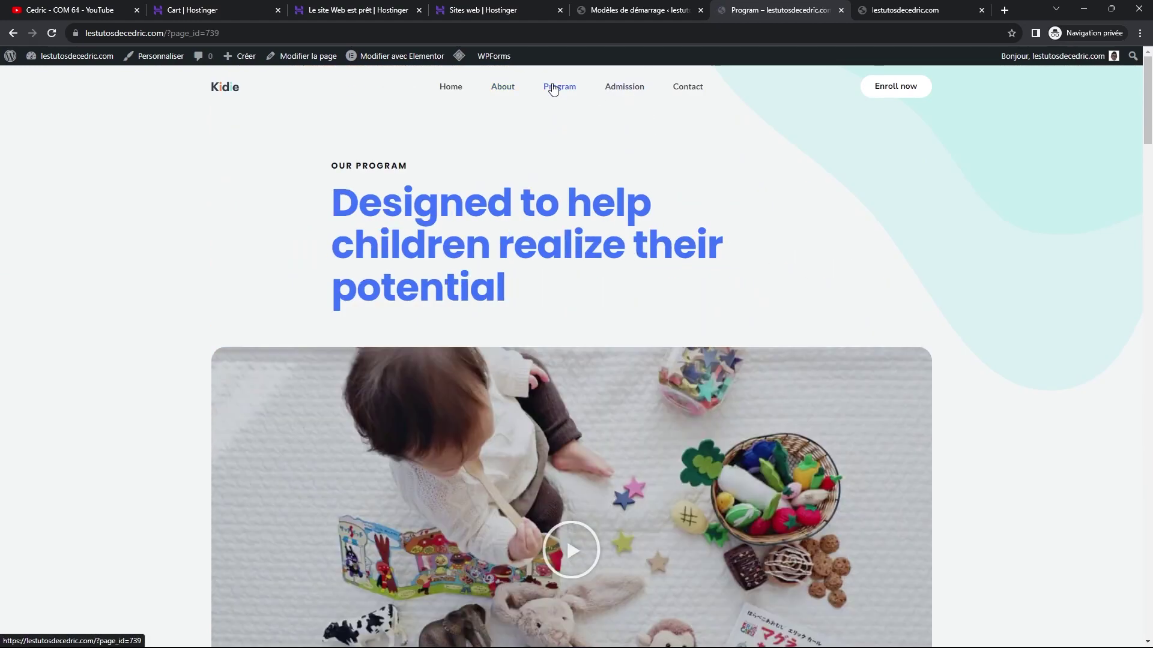
{"action": "left_click", "coordinate": [627, 90]}
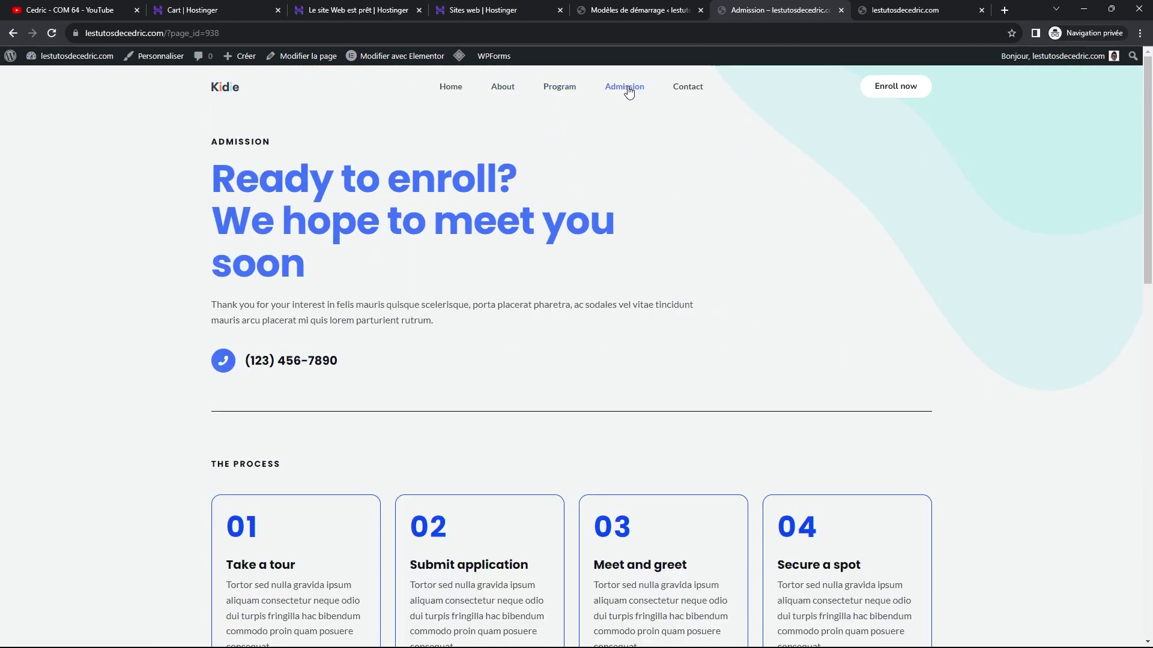
{"action": "scroll", "coordinate": [614, 239], "scroll_direction": "down", "scroll_amount": 8}
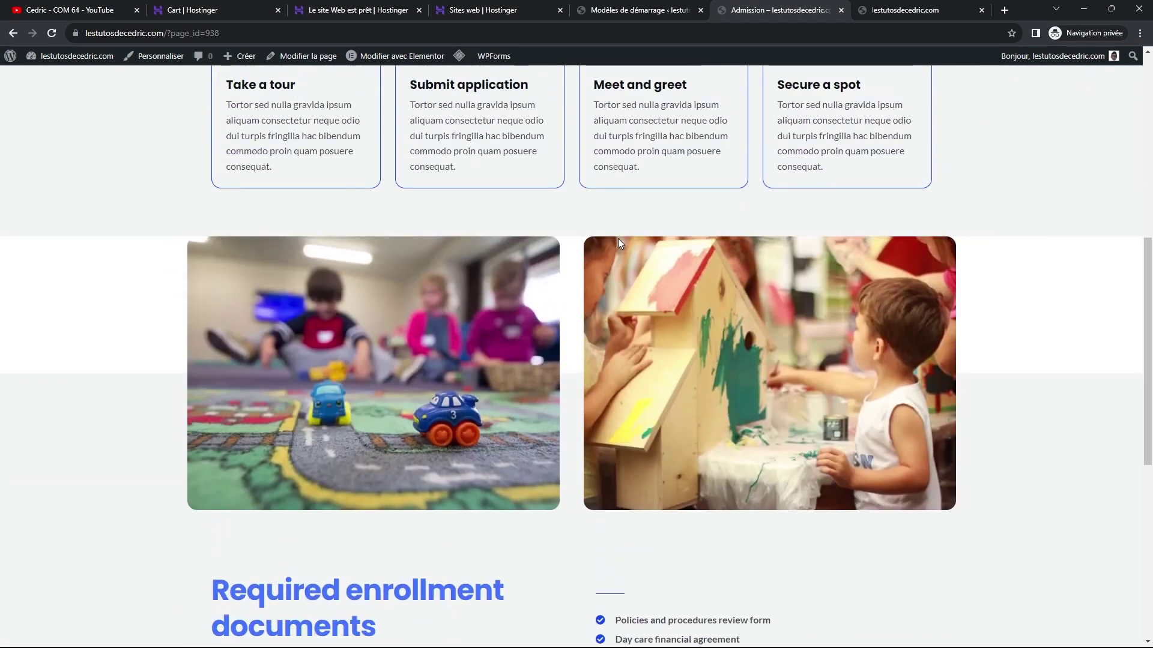
{"action": "scroll", "coordinate": [618, 239], "scroll_direction": "up", "scroll_amount": 8}
{"action": "left_click", "coordinate": [690, 91]}
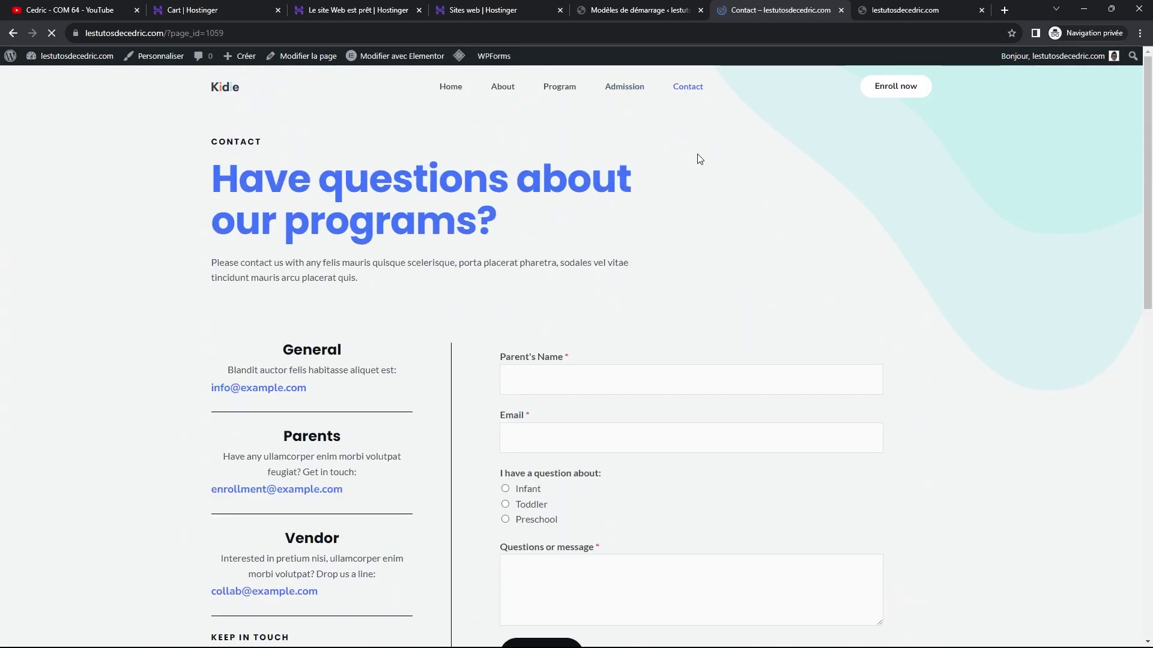
{"action": "scroll", "coordinate": [666, 205], "scroll_direction": "down", "scroll_amount": 2}
{"action": "scroll", "coordinate": [665, 205], "scroll_direction": "down", "scroll_amount": 12}
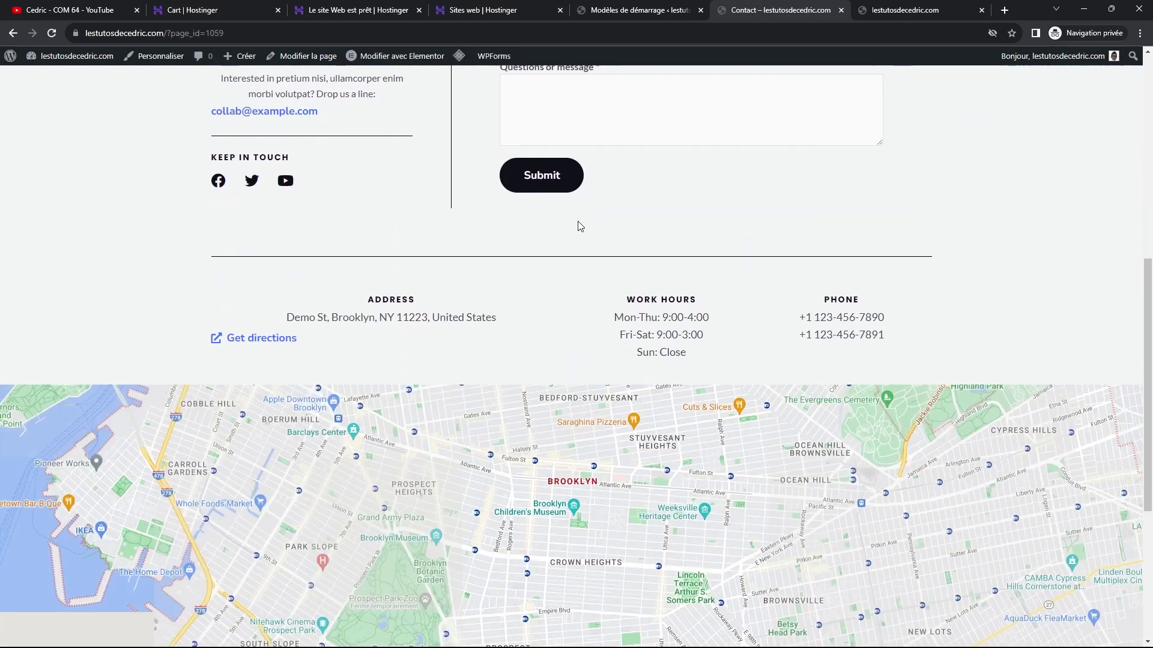
{"action": "scroll", "coordinate": [562, 390], "scroll_direction": "up", "scroll_amount": 7}
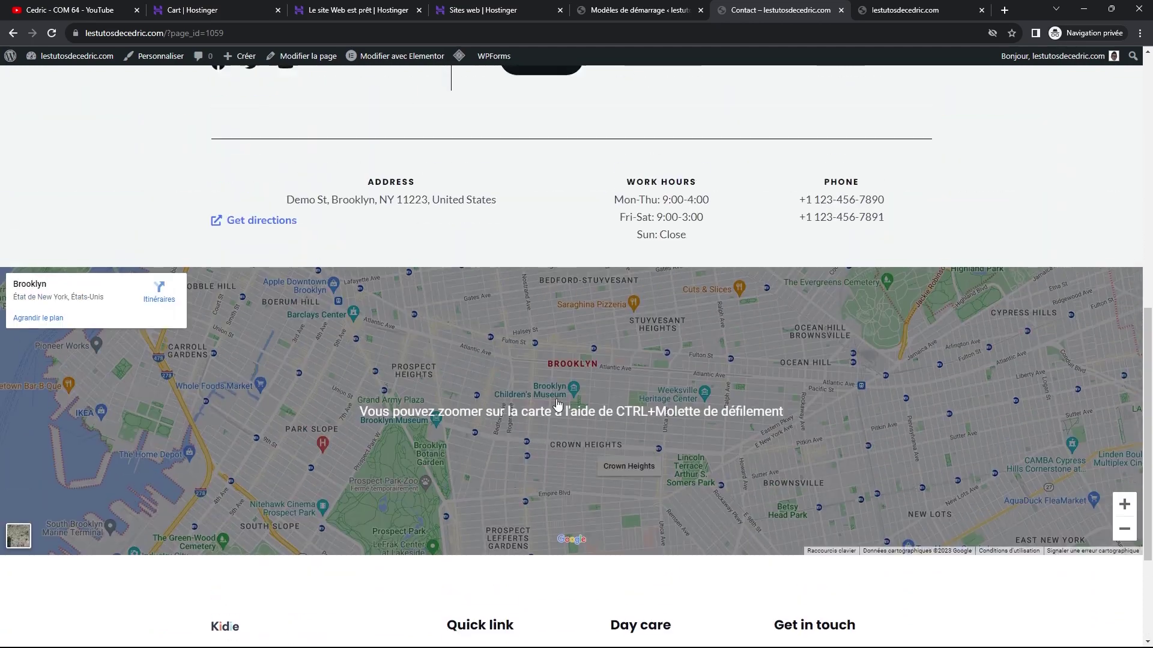
{"action": "scroll", "coordinate": [561, 380], "scroll_direction": "up", "scroll_amount": 6}
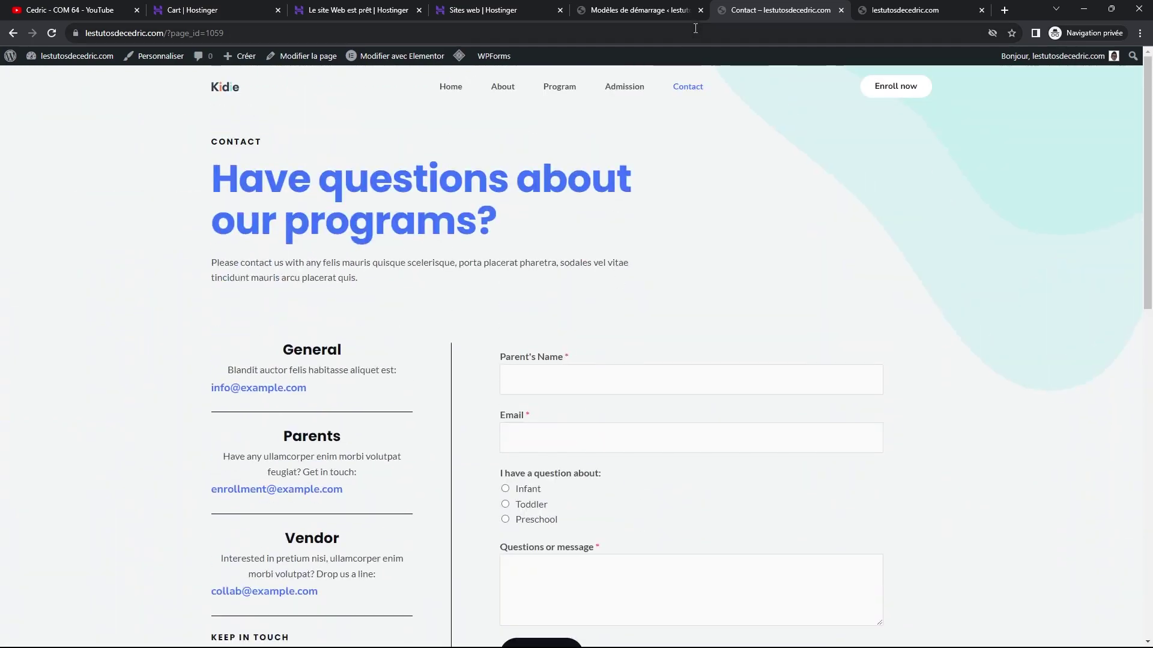
{"action": "left_click", "coordinate": [673, 10]}
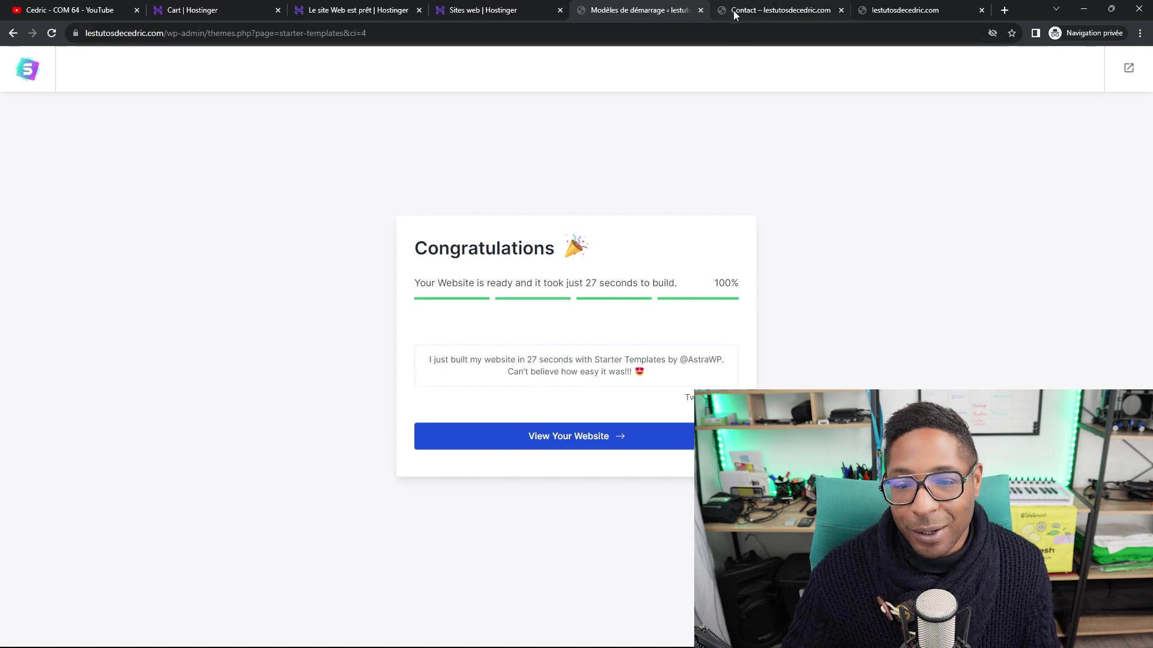
{"action": "left_click", "coordinate": [733, 10]}
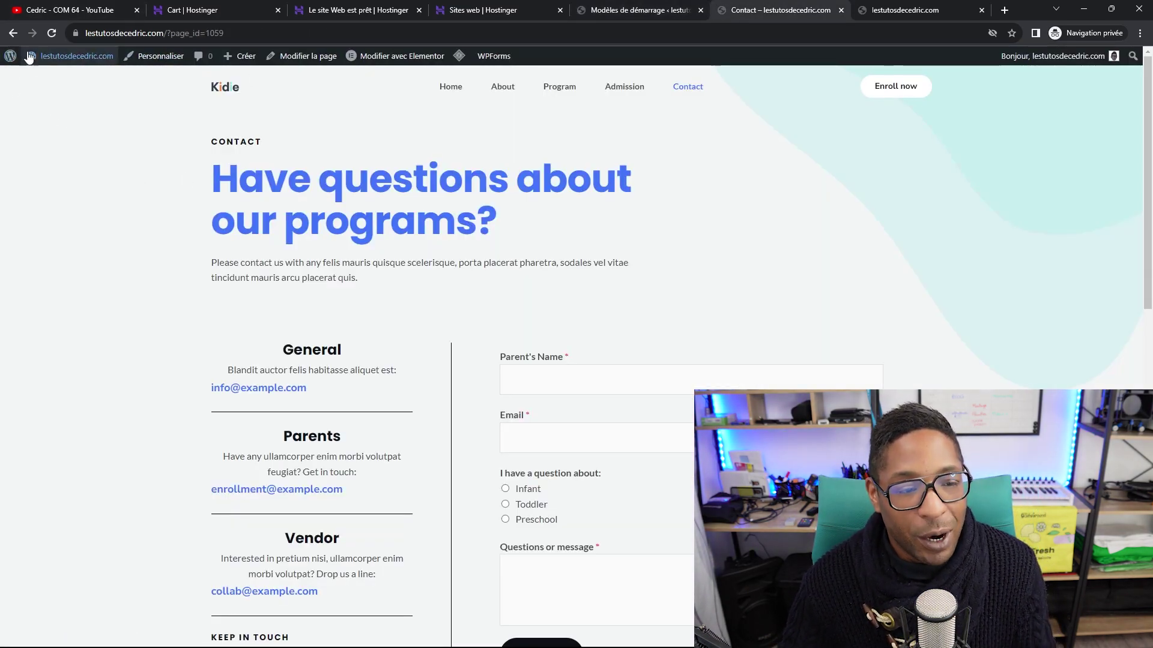
Open the Pages list in a new tab, then Home's 'Modifier avec Elementor' in another.
{"action": "left_click", "coordinate": [12, 60]}
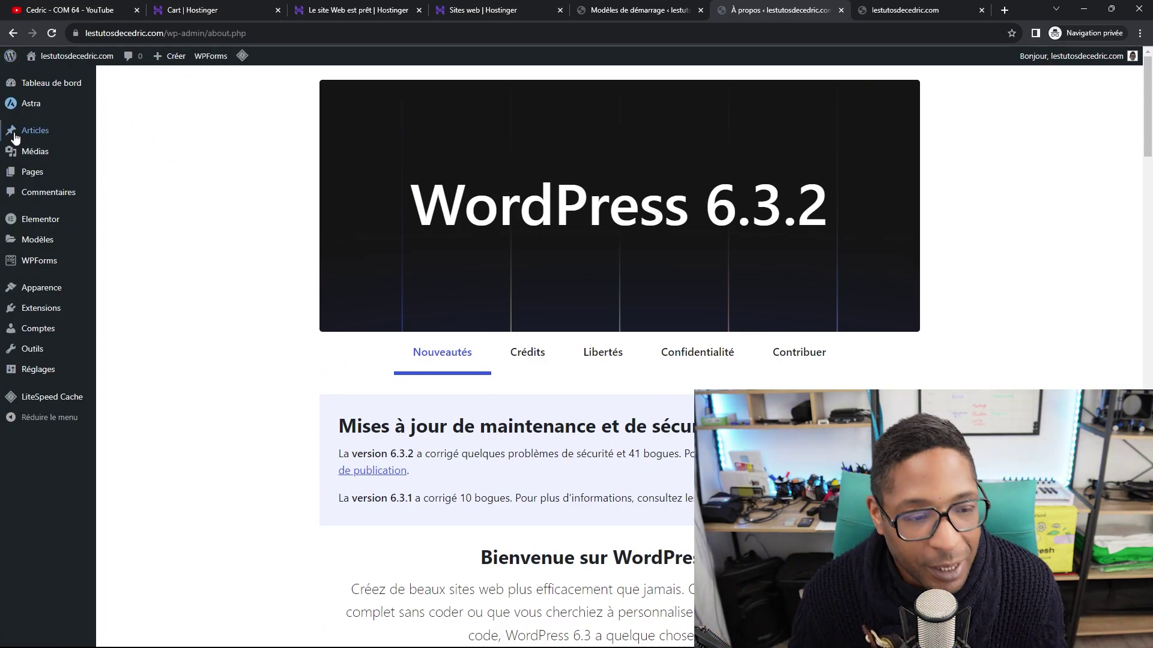
{"action": "right_click", "coordinate": [33, 176]}
{"action": "left_click", "coordinate": [67, 187]}
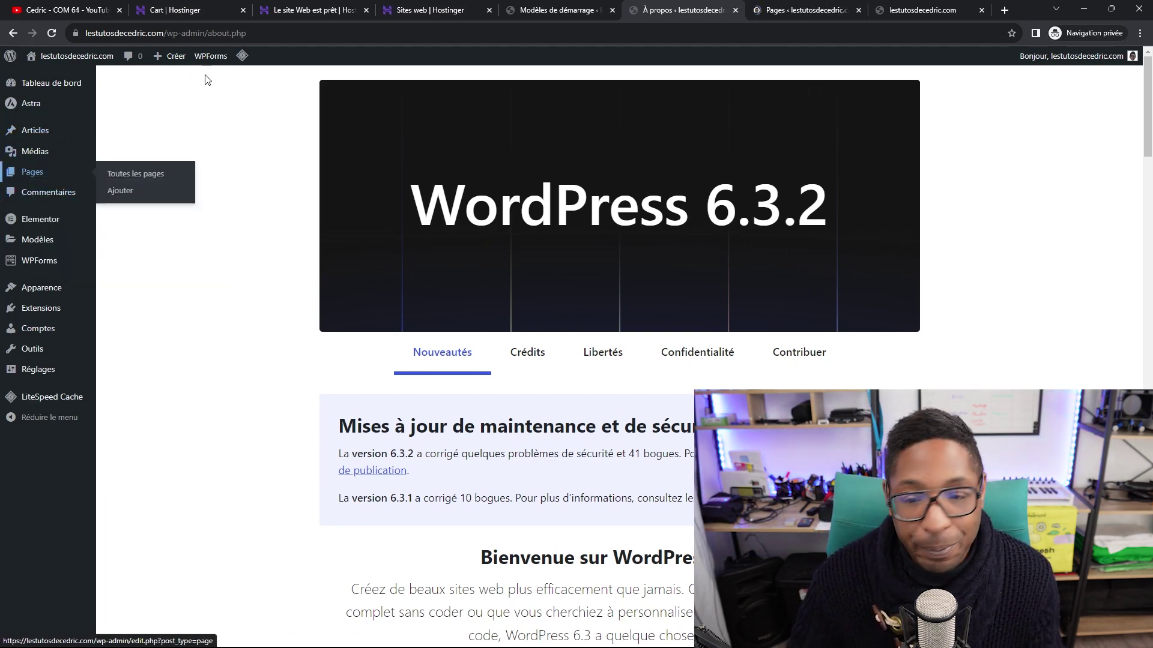
{"action": "key", "text": "ctrl+Tab"}
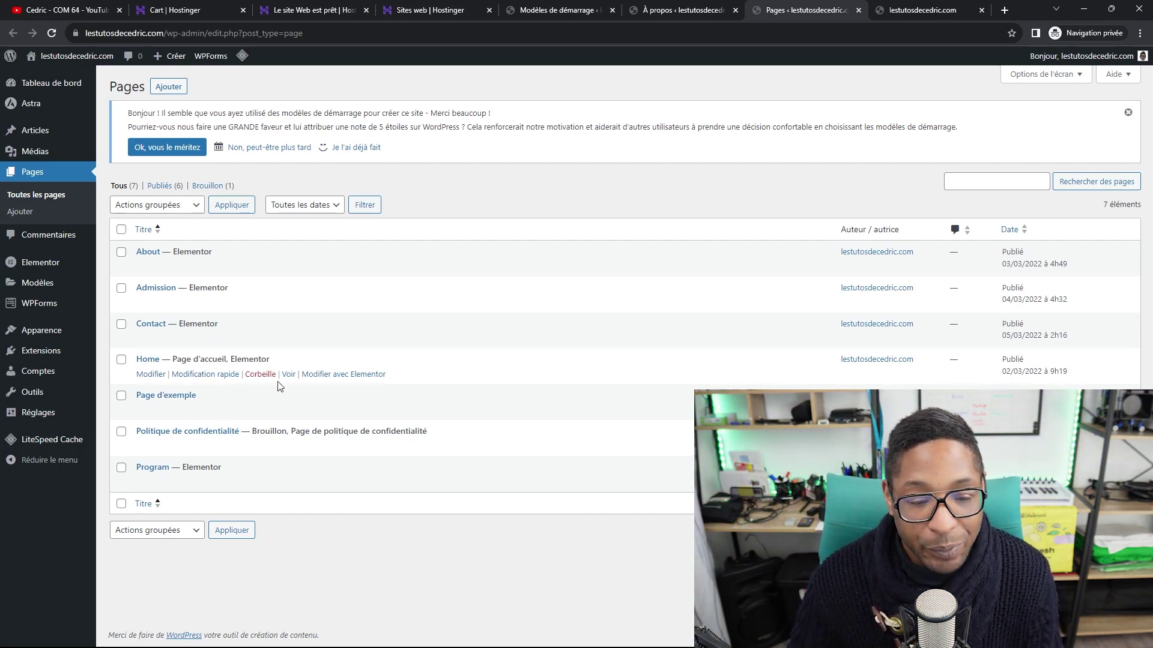
{"action": "right_click", "coordinate": [321, 376]}
{"action": "left_click", "coordinate": [367, 382]}
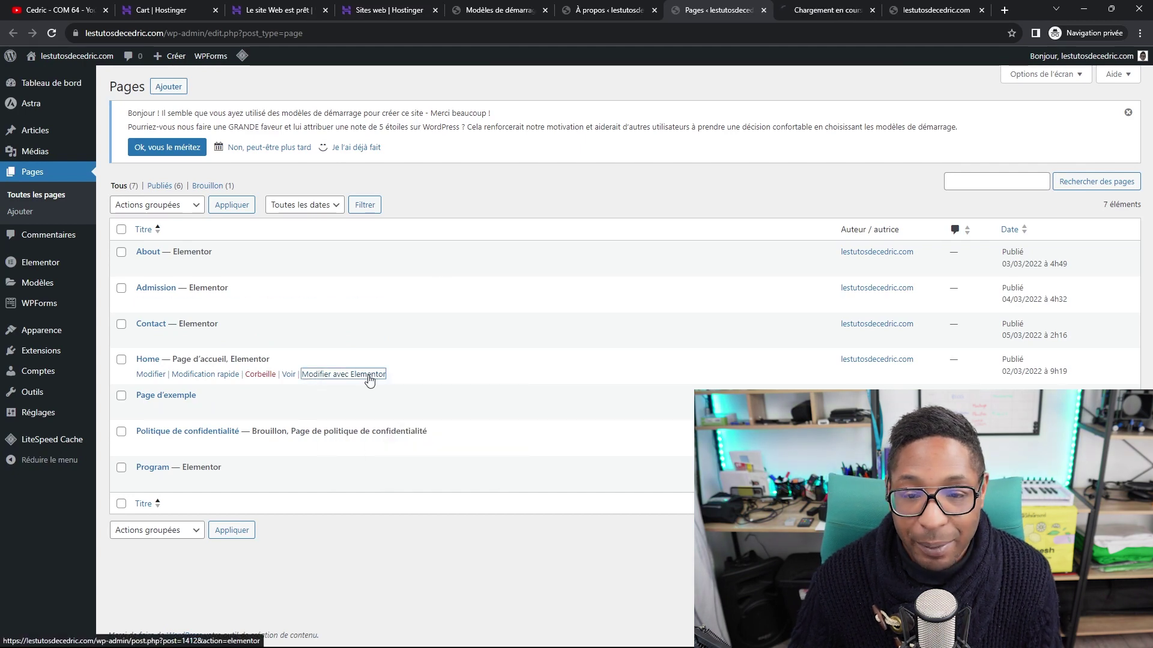
Replace the hero tagline 'Play. Explore. Learn.' with 'Agence de communication'.
{"action": "left_click", "coordinate": [820, 10]}
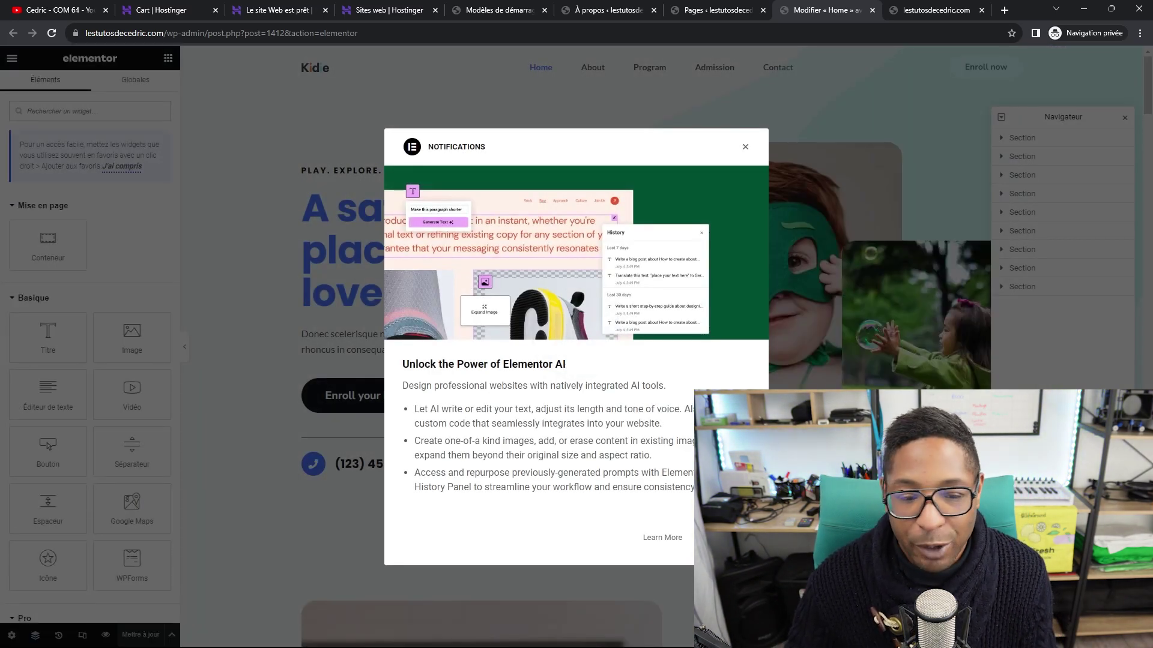
{"action": "key", "text": "Escape"}
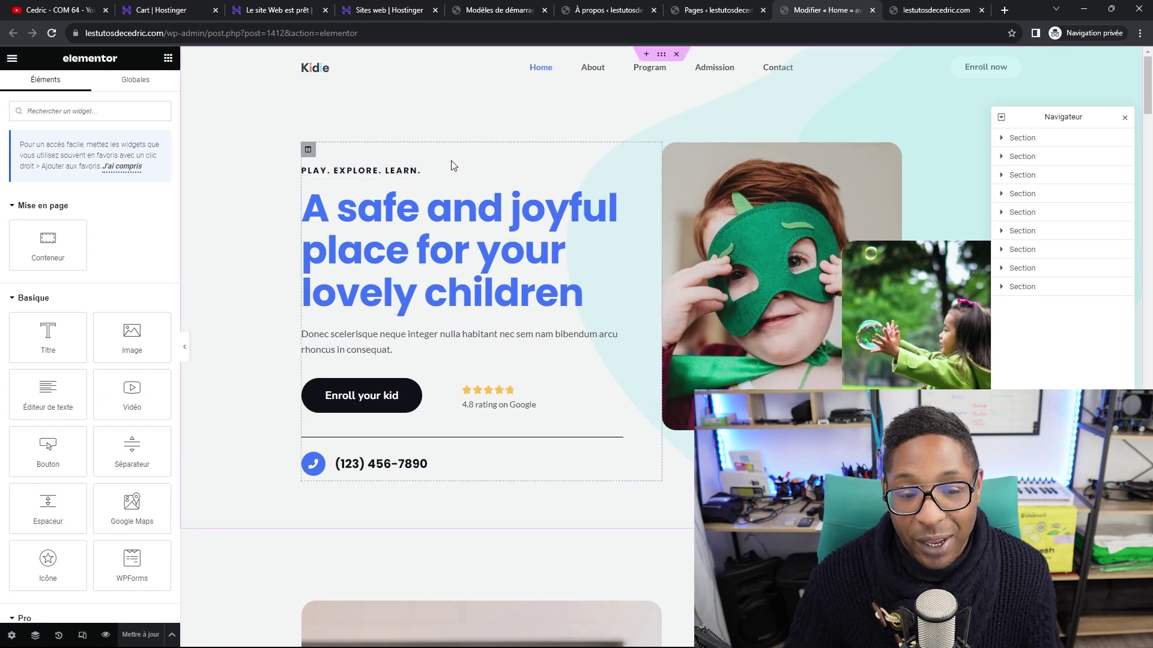
{"action": "left_click", "coordinate": [600, 171]}
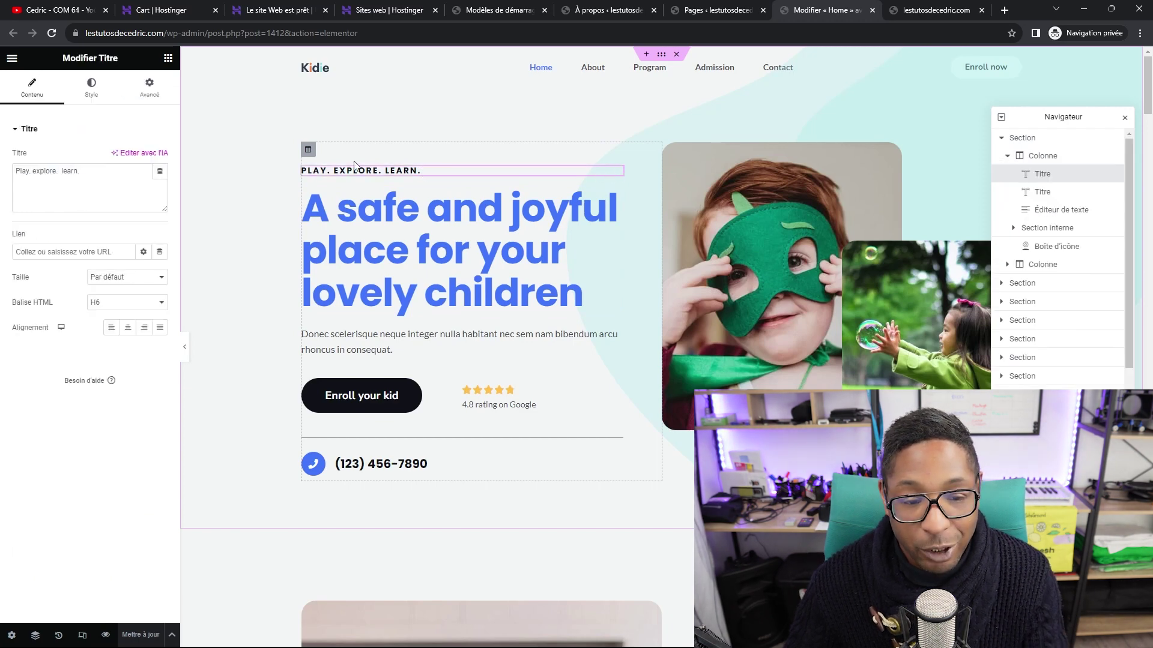
{"action": "left_click_drag", "start_coordinate": [102, 170], "coordinate": [21, 172]}
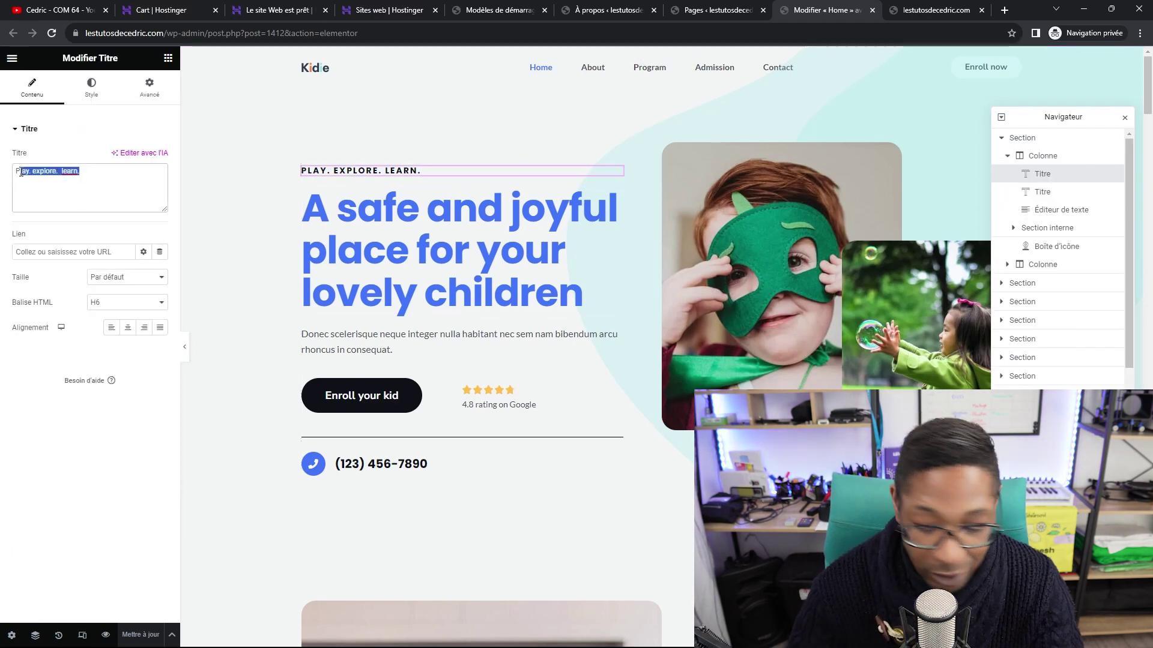
{"action": "key", "text": "BackSpace"}
{"action": "key", "text": "BackSpace"}
{"action": "type", "text": "AG"}
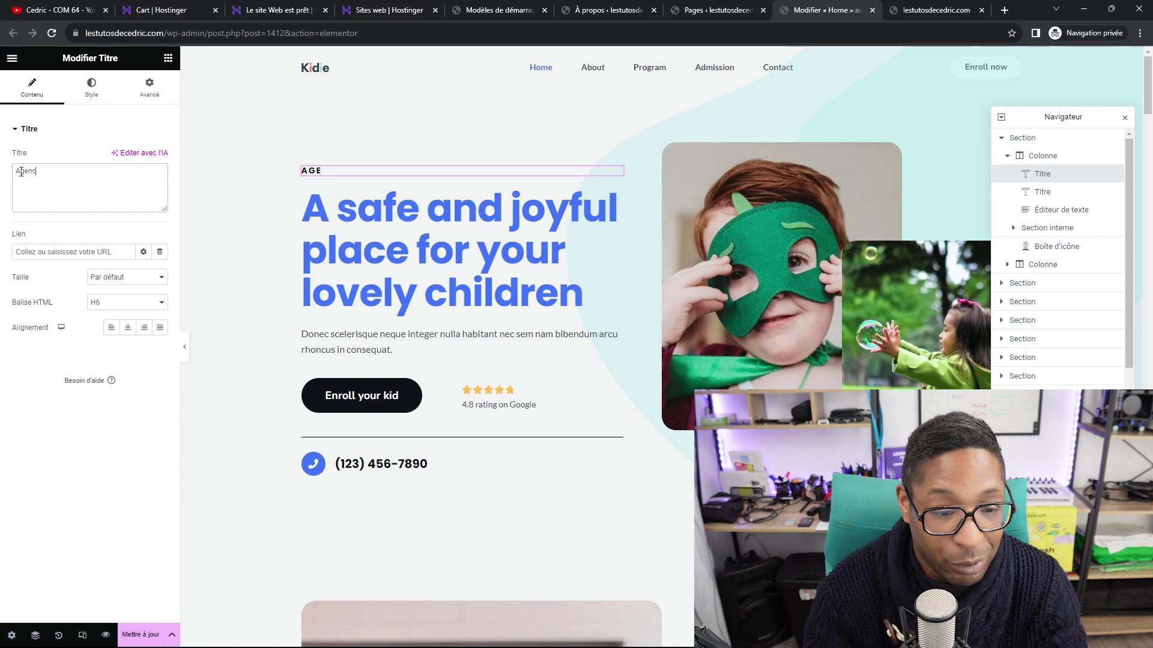
{"action": "type", "text": "ence de comm"}
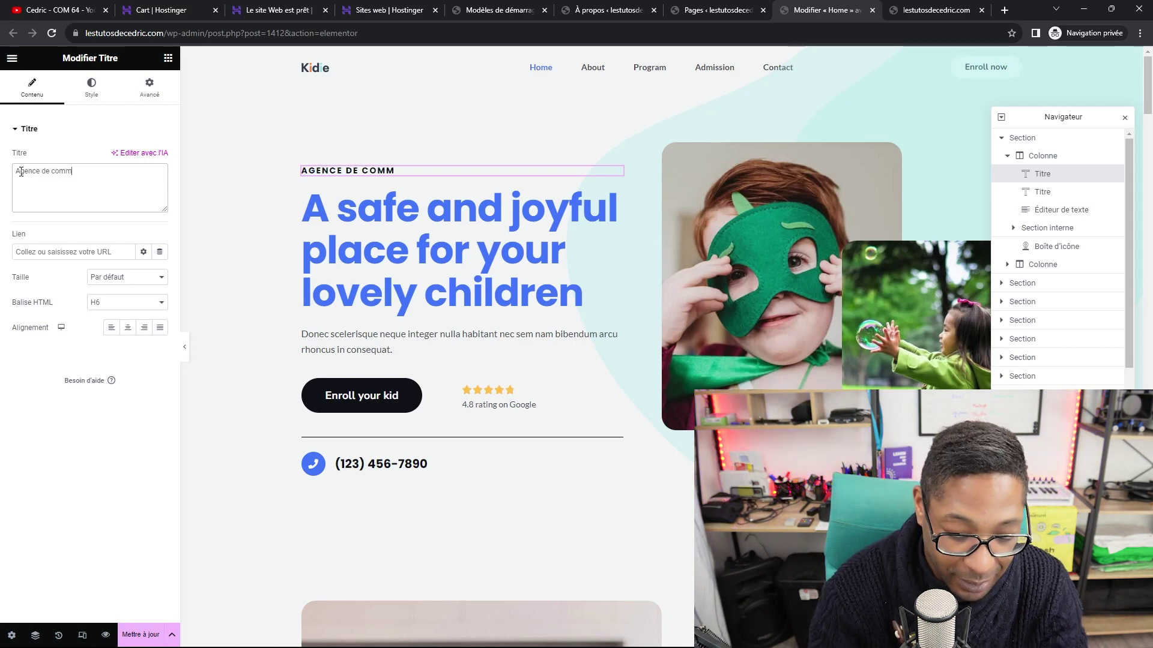
{"action": "type", "text": "unication"}
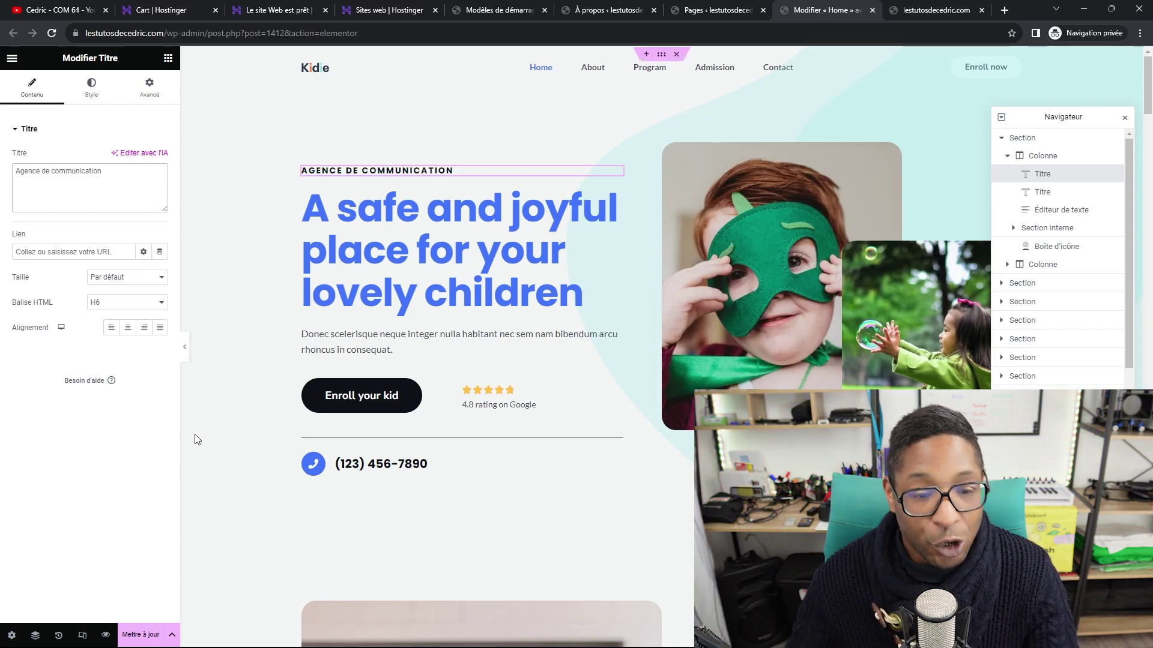
{"action": "left_click", "coordinate": [547, 213]}
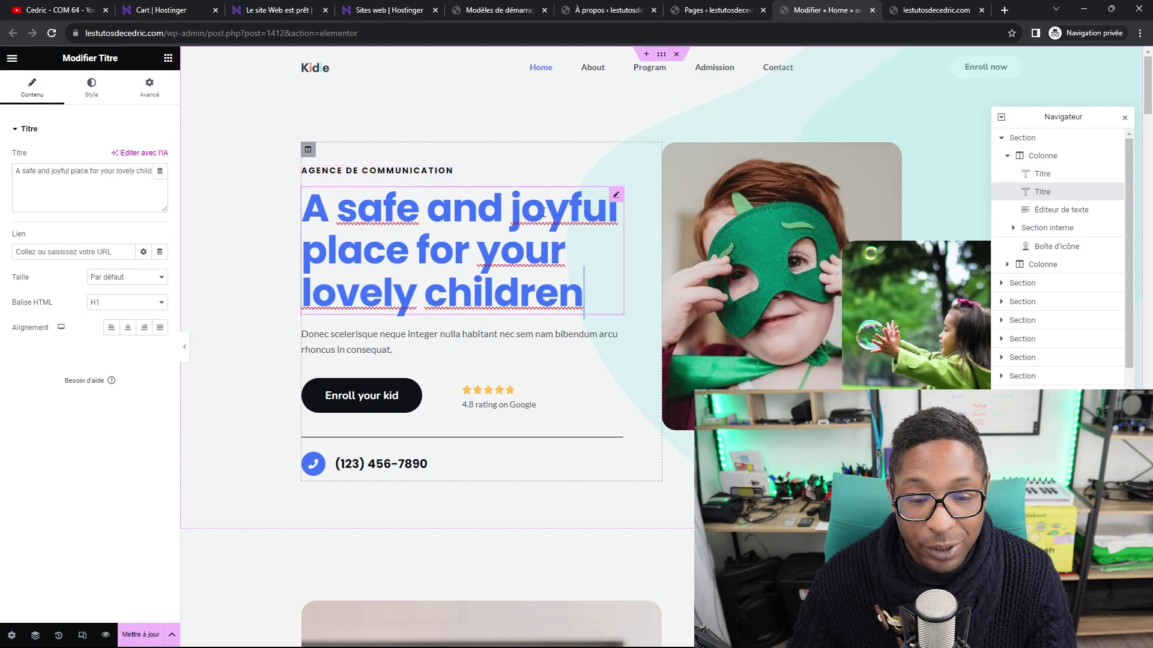
Change the hero's H1 text to 'Boostez votre communication'.
{"action": "triple_click", "coordinate": [62, 168]}
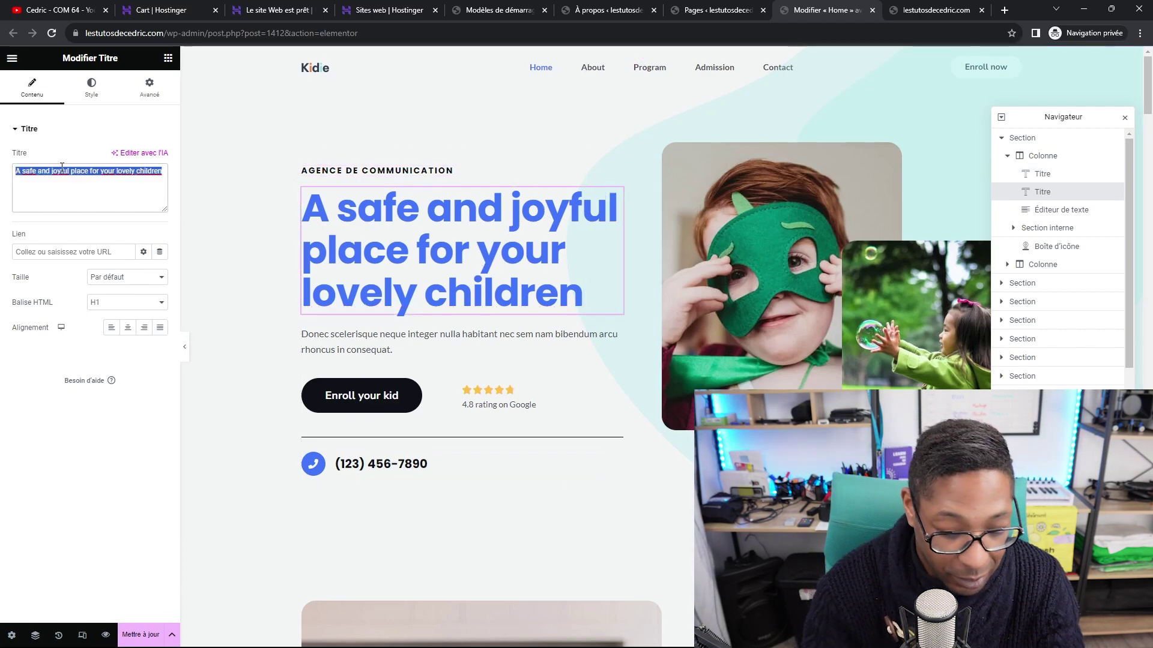
{"action": "type", "text": "Boostez"}
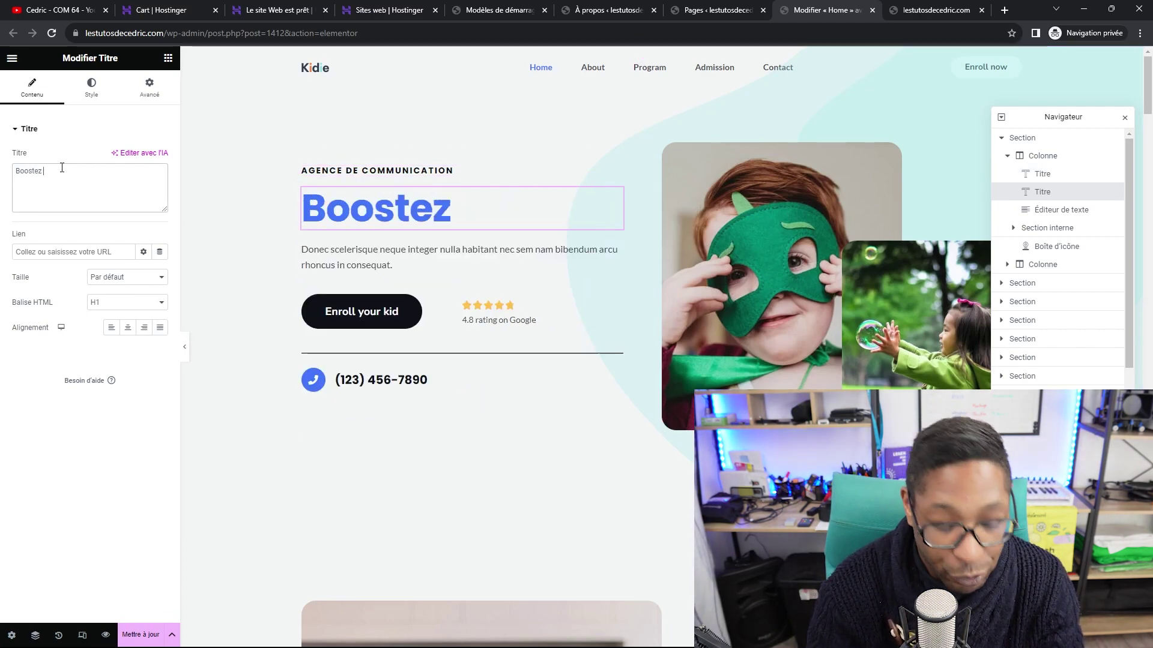
{"action": "type", "text": " votre"}
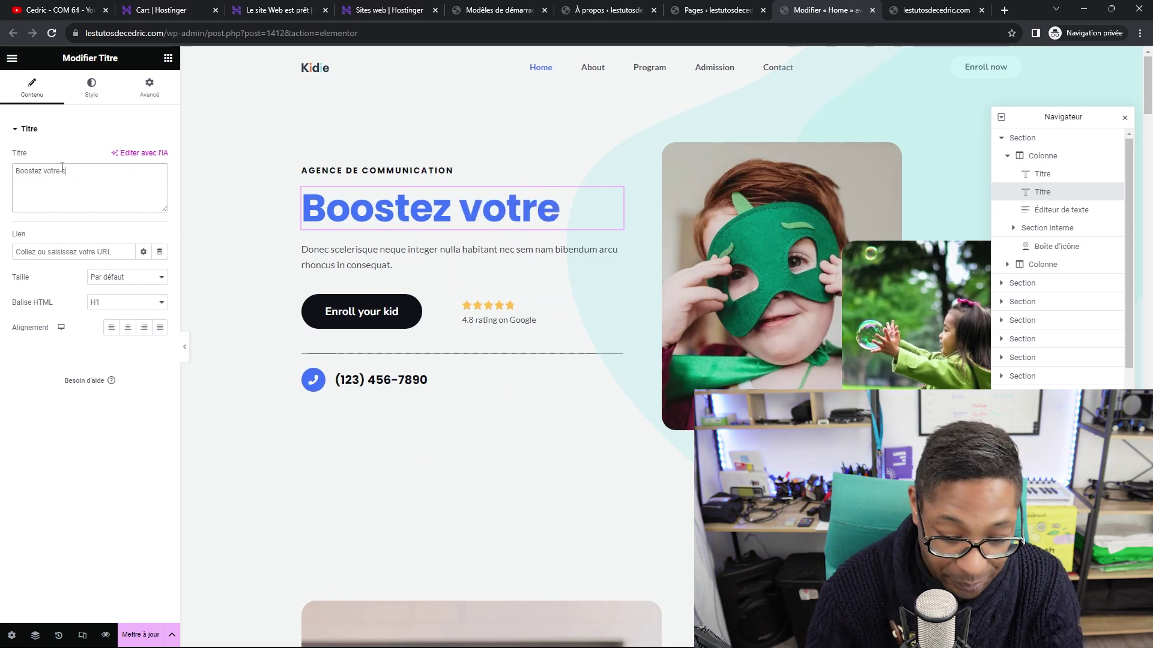
{"action": "type", "text": " com"}
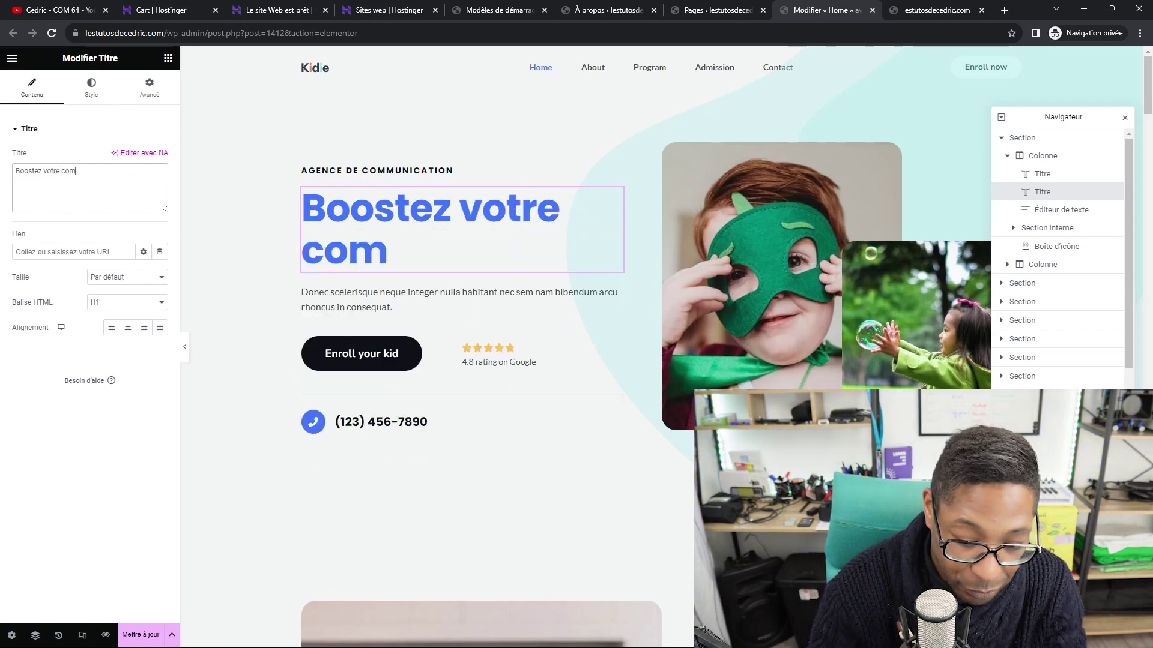
{"action": "type", "text": "munication"}
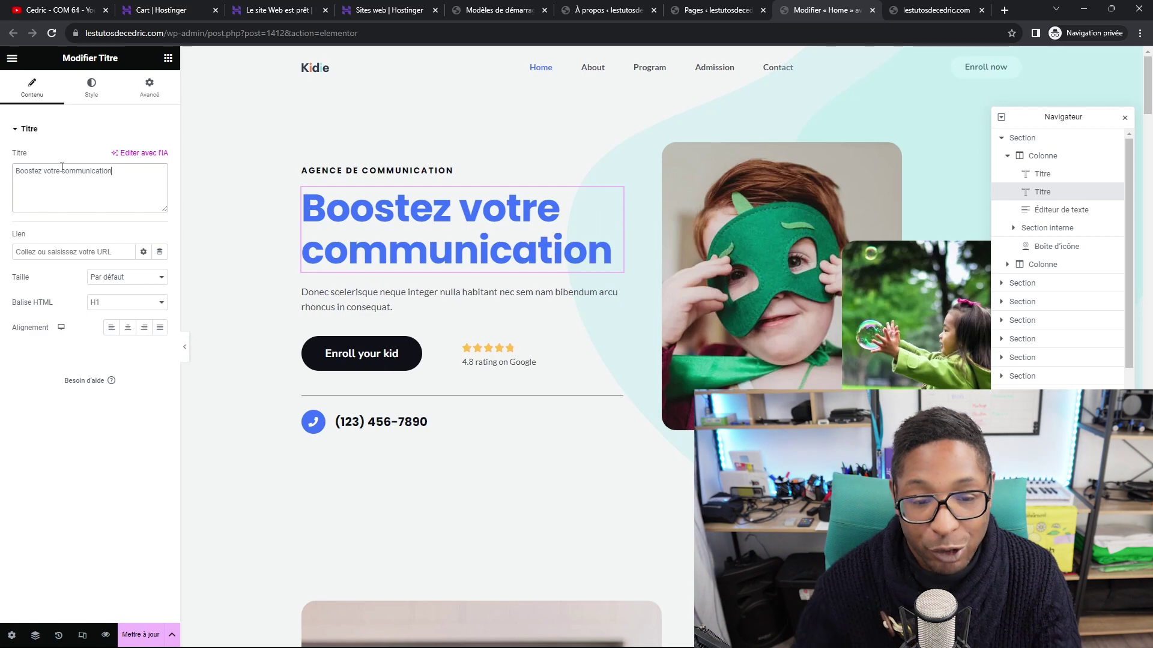
{"action": "left_click", "coordinate": [379, 297]}
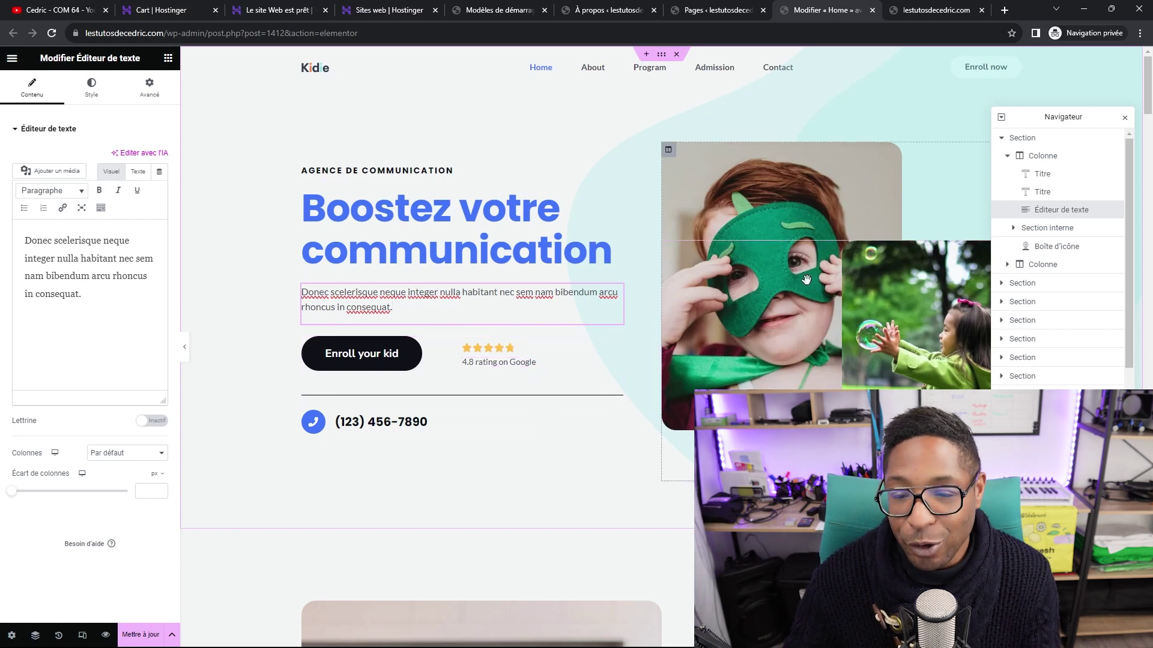
{"action": "left_click", "coordinate": [784, 301]}
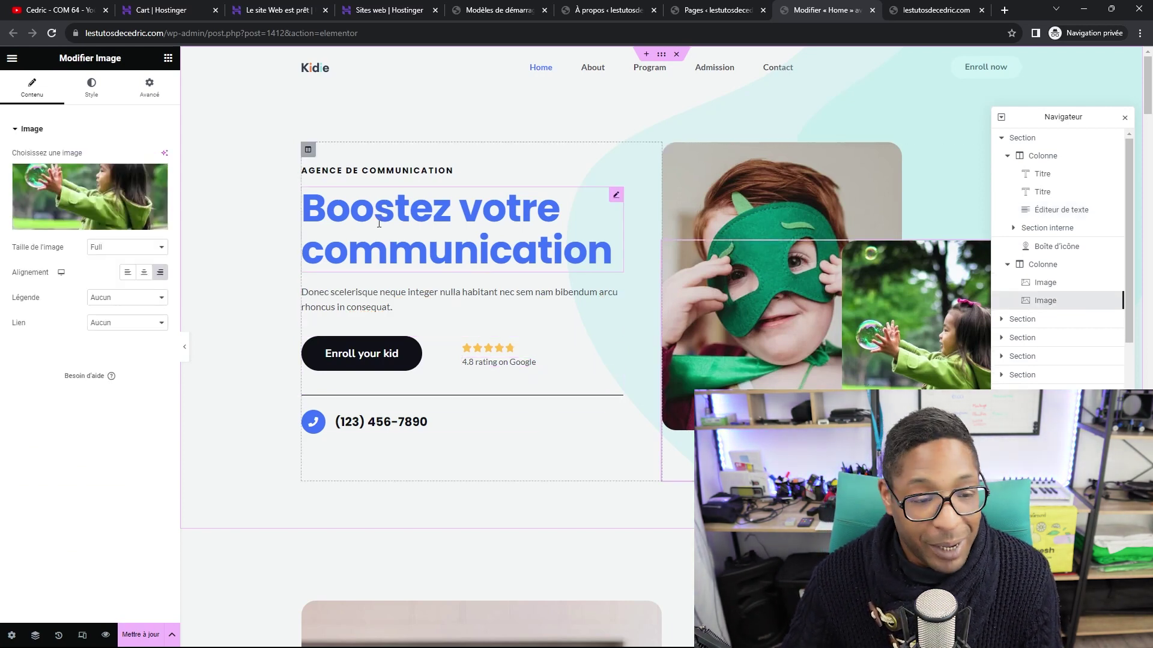
Upload 'COM 64 - Banniere Accueil-Optimise2.webp' and select it as the hero image.
{"action": "left_click", "coordinate": [71, 191]}
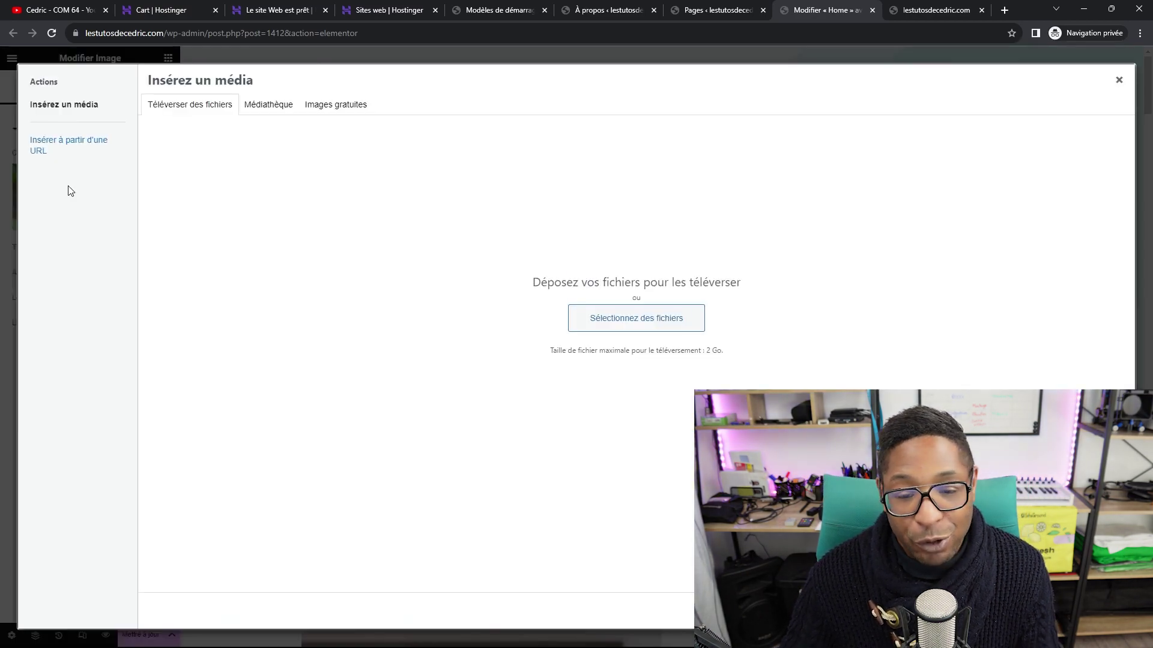
{"action": "left_click", "coordinate": [636, 329]}
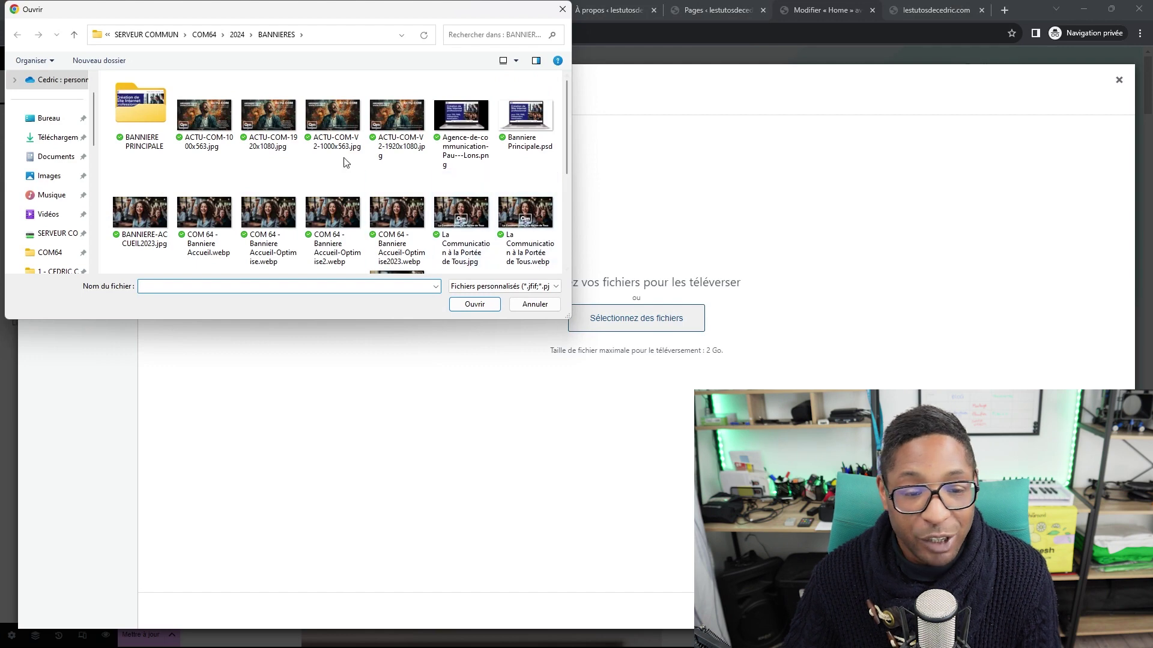
{"action": "left_click", "coordinate": [341, 208]}
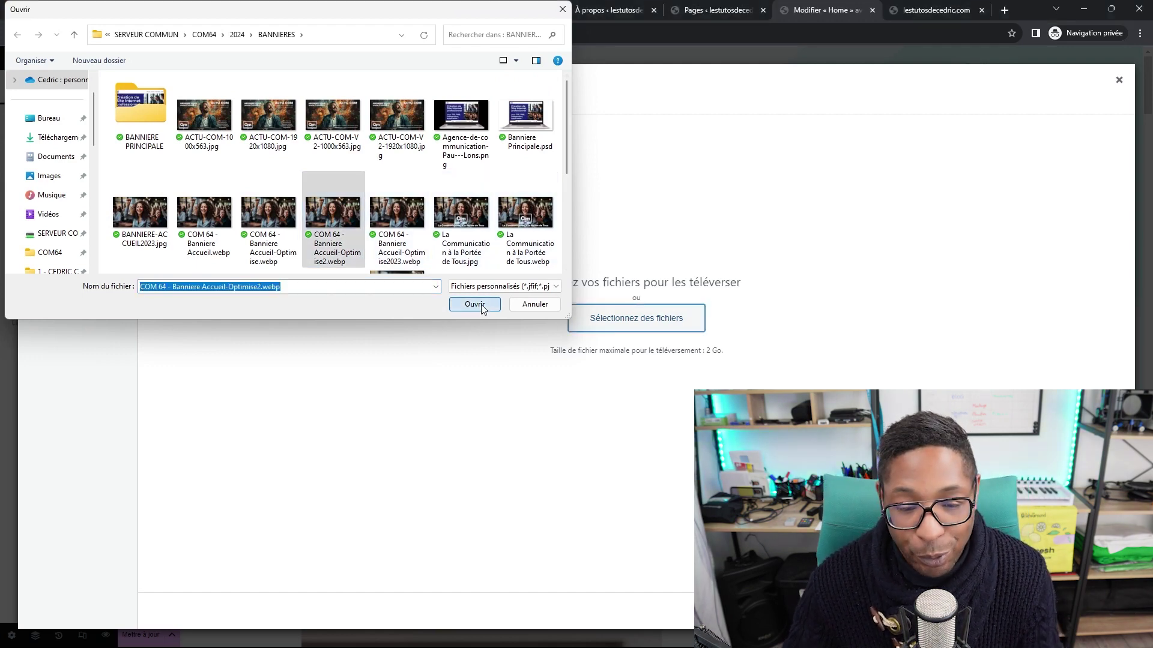
{"action": "left_click", "coordinate": [480, 307]}
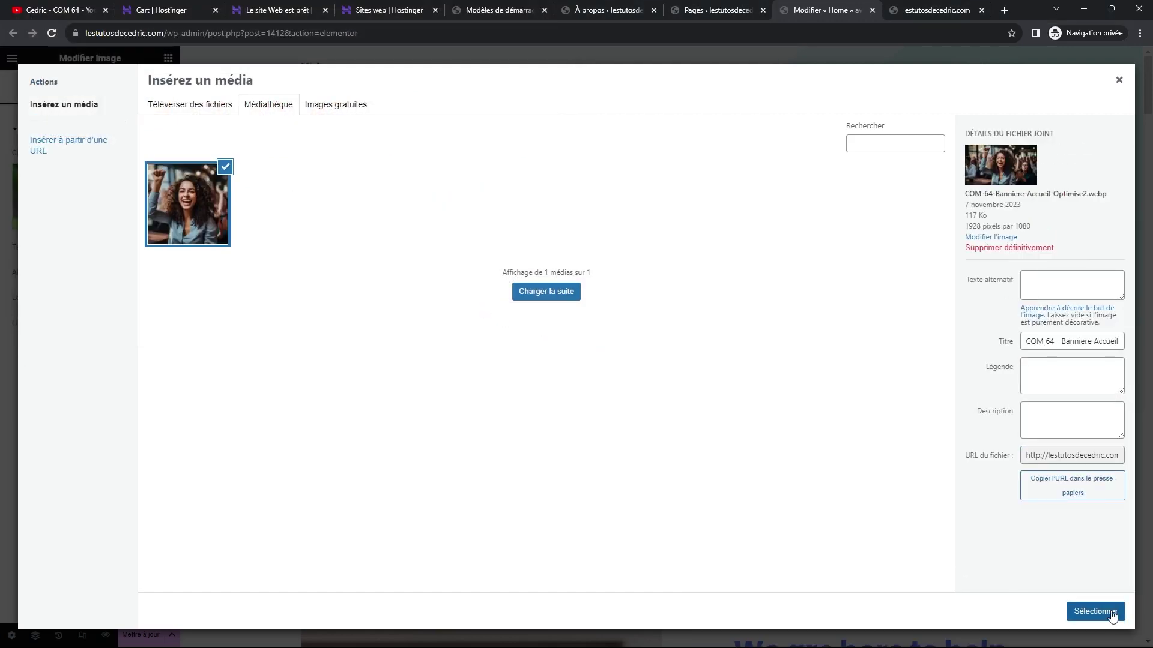
{"action": "left_click", "coordinate": [1104, 611]}
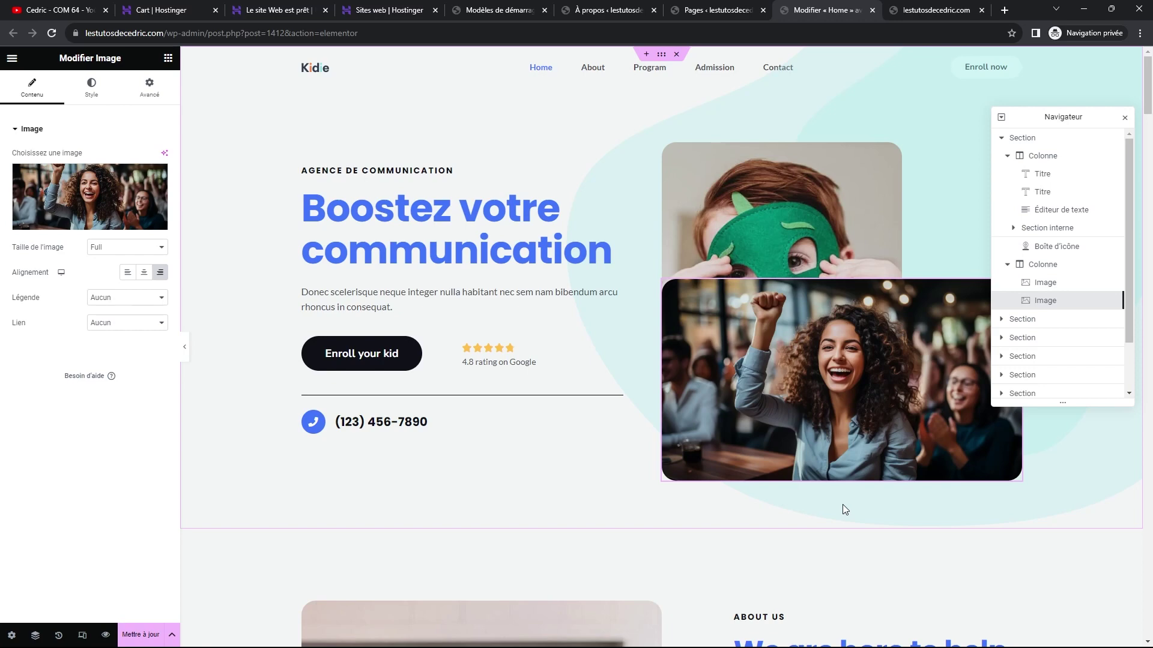
Check the phone number block and 'We are here to help' heading, then save the Home page.
{"action": "left_click", "coordinate": [458, 430]}
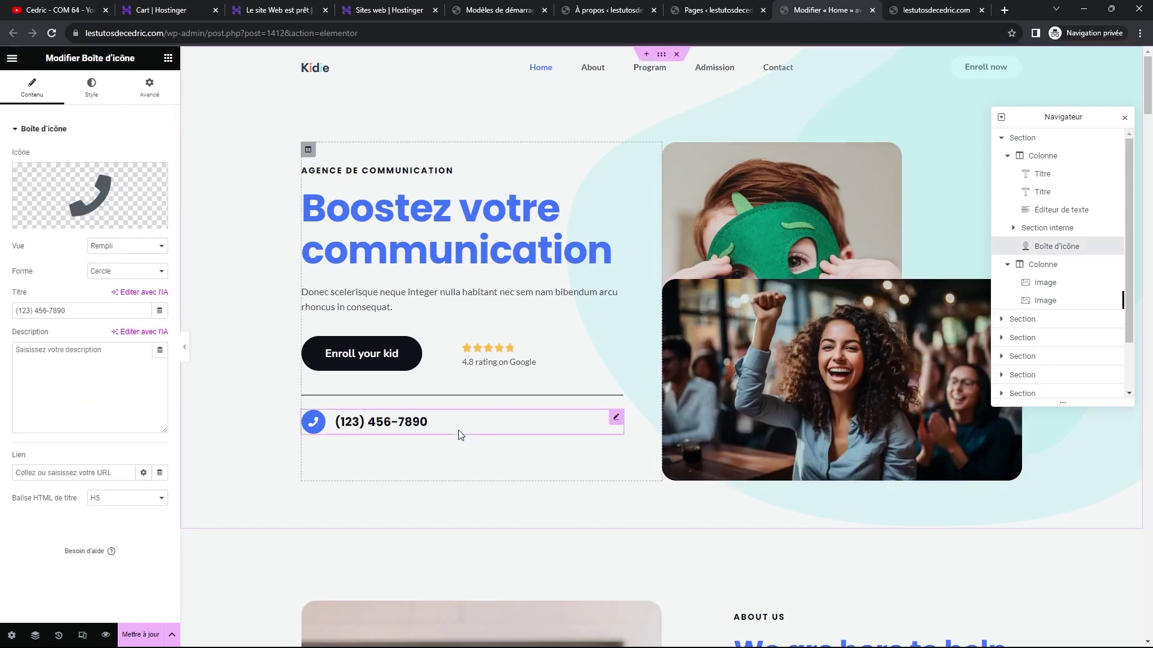
{"action": "scroll", "coordinate": [640, 409], "scroll_direction": "down", "scroll_amount": 3}
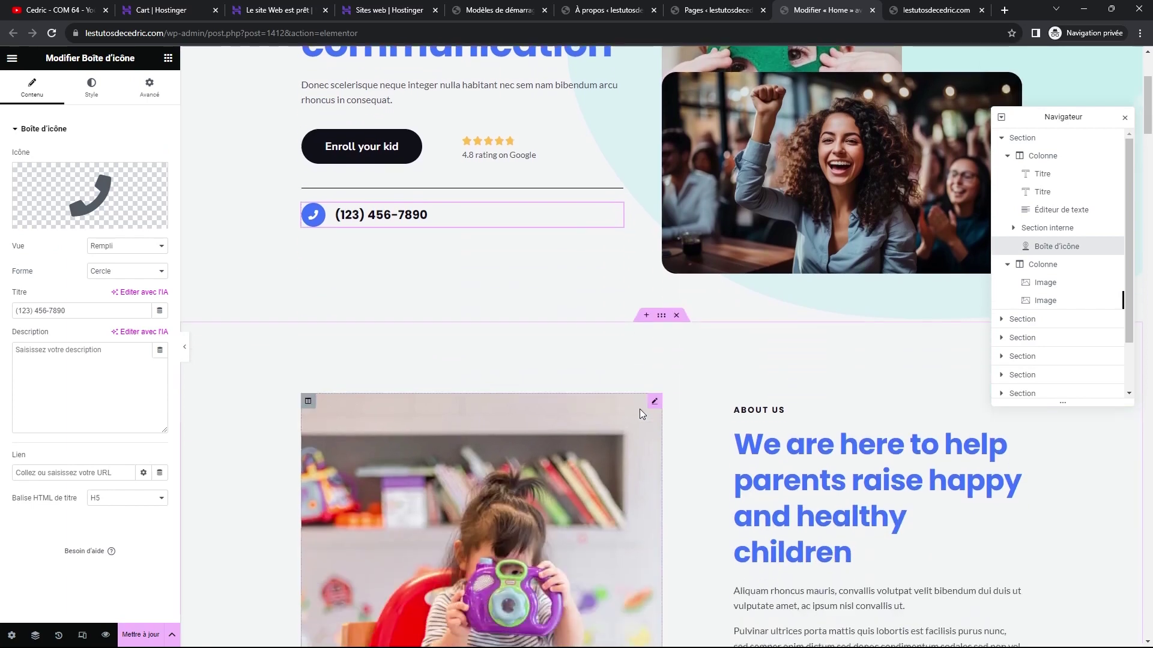
{"action": "scroll", "coordinate": [639, 409], "scroll_direction": "down", "scroll_amount": 1}
{"action": "left_click", "coordinate": [809, 365]}
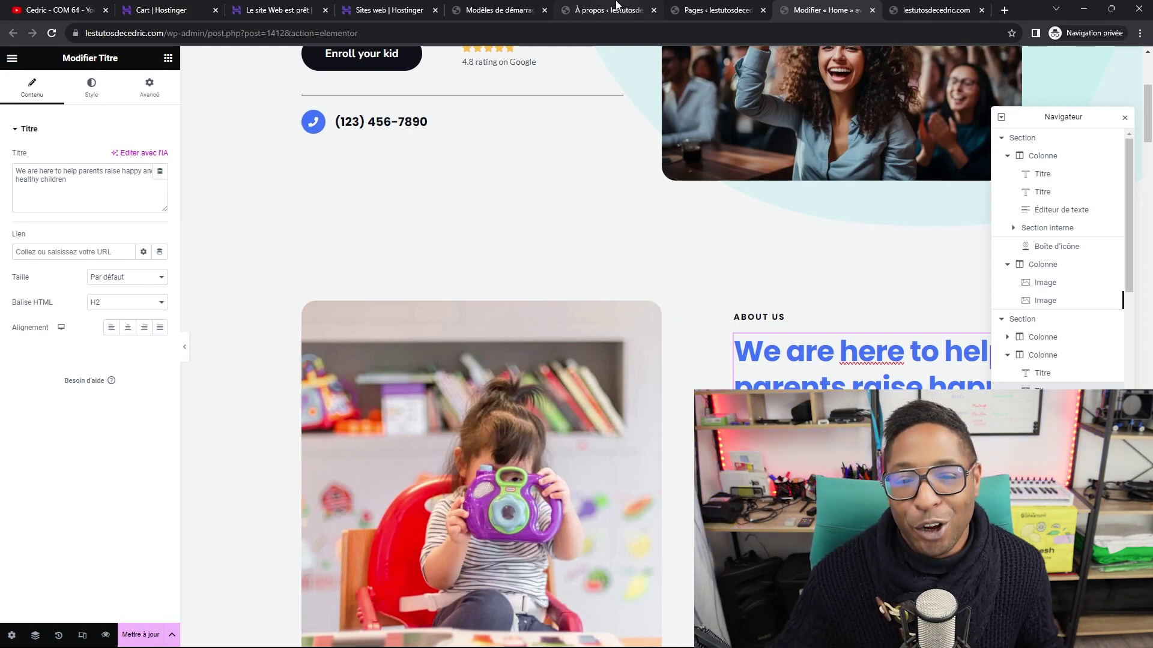
{"action": "scroll", "coordinate": [736, 148], "scroll_direction": "up", "scroll_amount": 3}
{"action": "scroll", "coordinate": [605, 208], "scroll_direction": "down", "scroll_amount": 1}
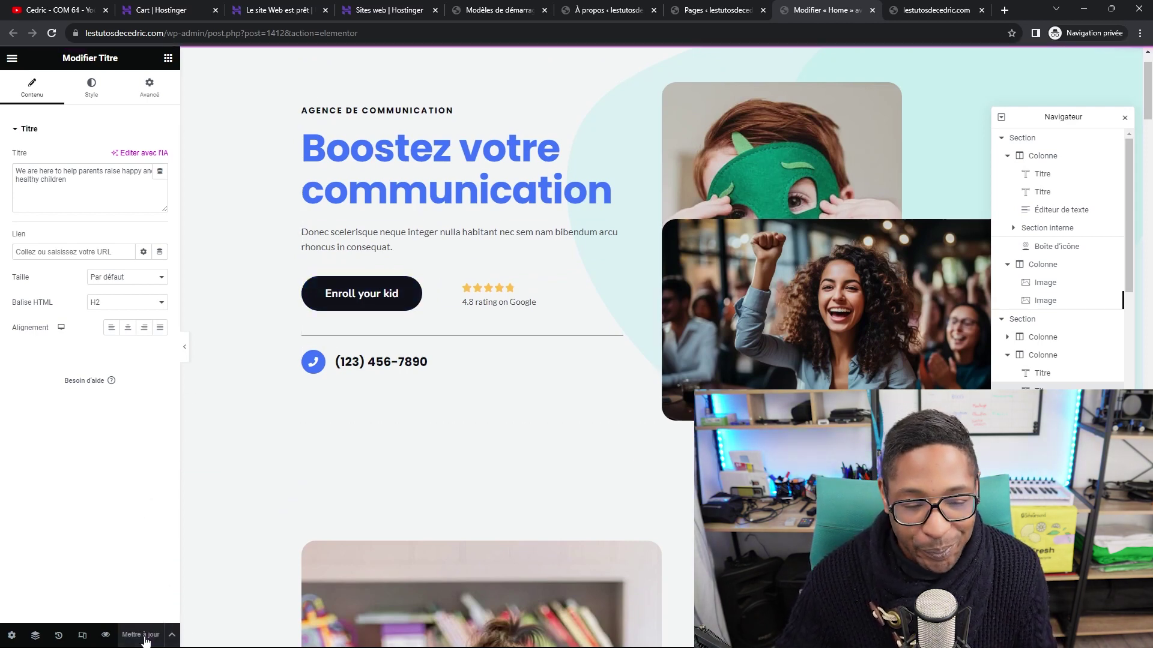
{"action": "left_click", "coordinate": [921, 11]}
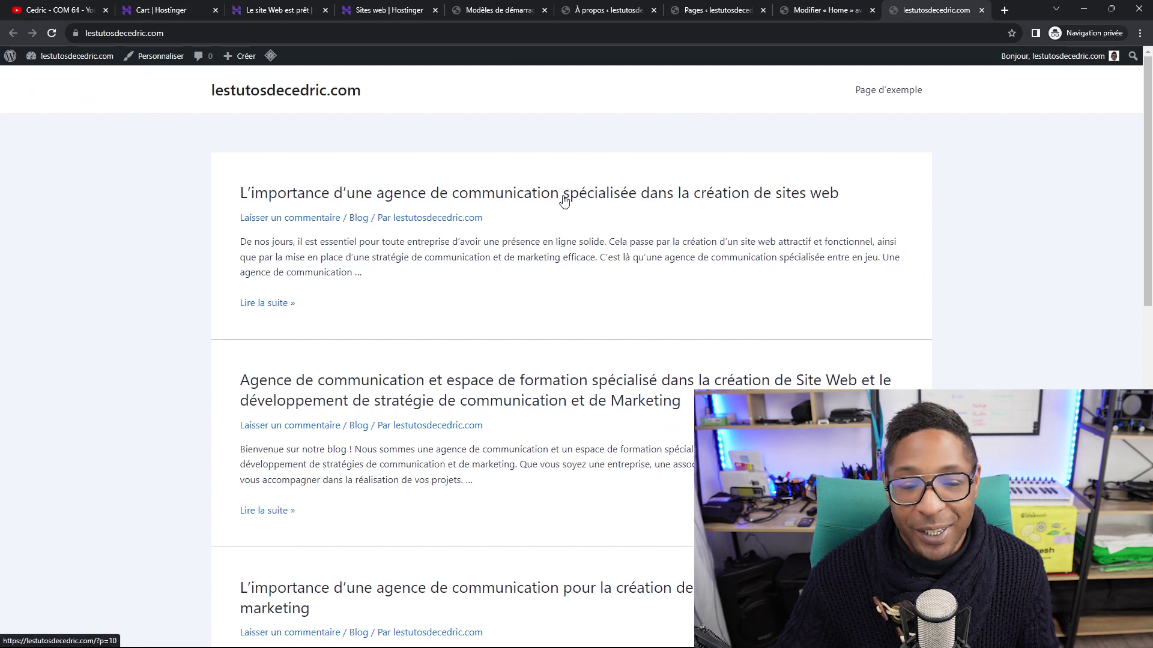